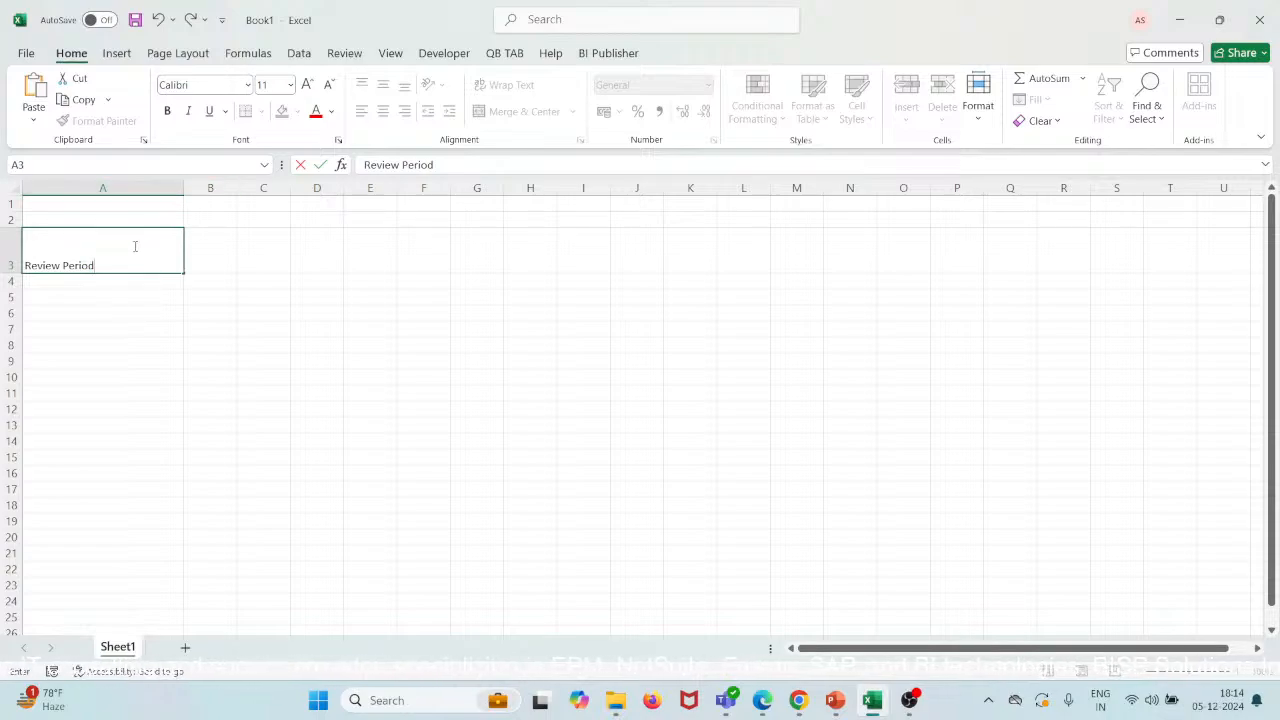
Commit the Review Period label in cell A3 and centre it vertically.
click(117, 360)
click(117, 254)
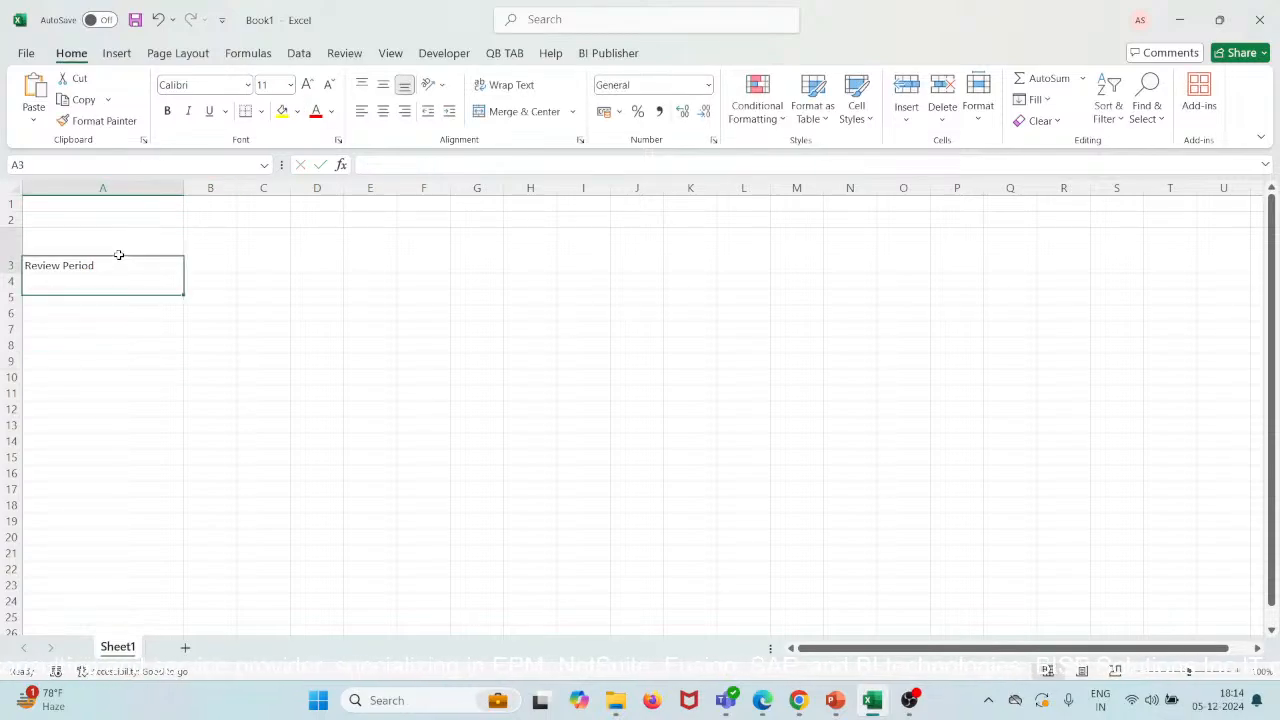
click(383, 88)
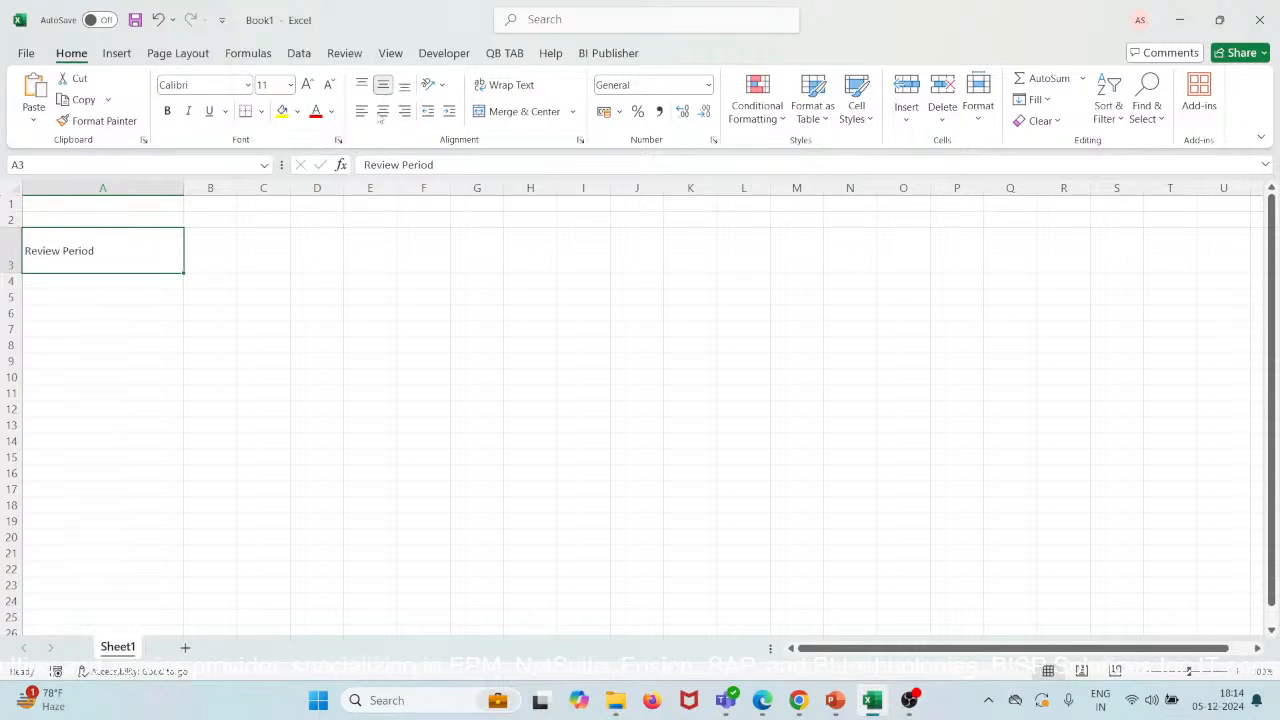
double_click(147, 252)
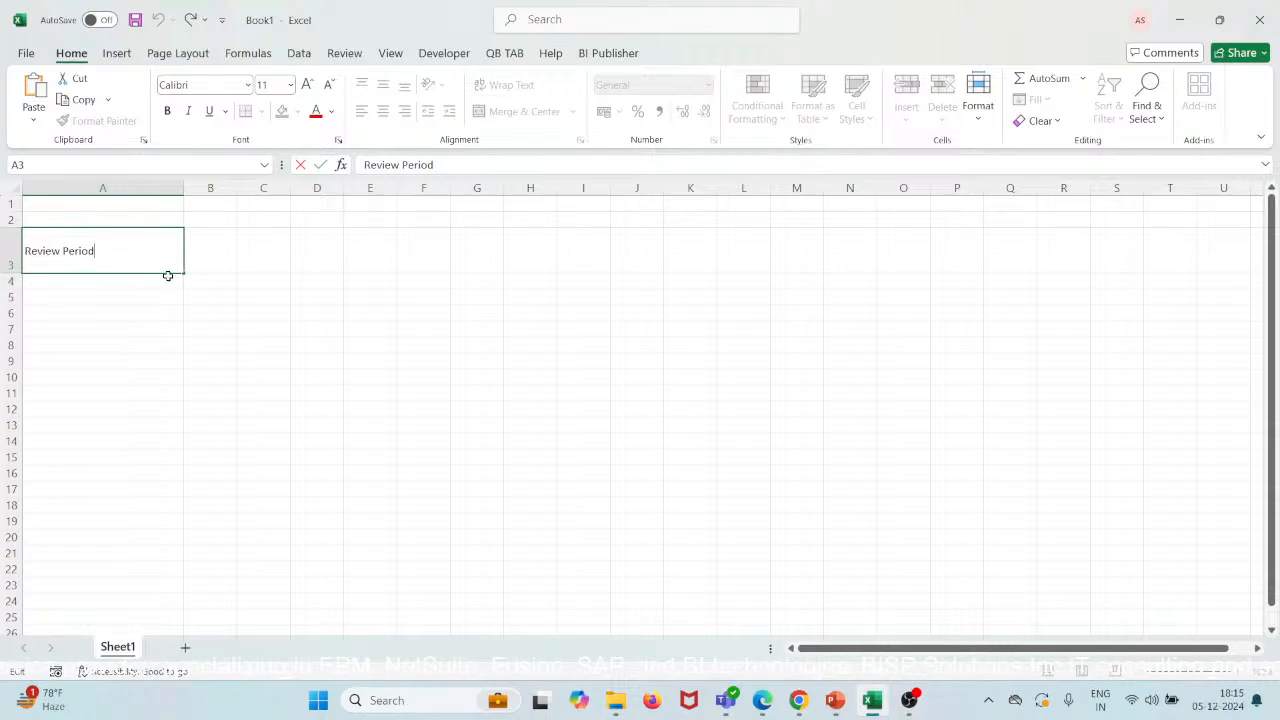
Enter FY2025 in cell B4 and widen column B to about twice its width.
double_click(215, 282)
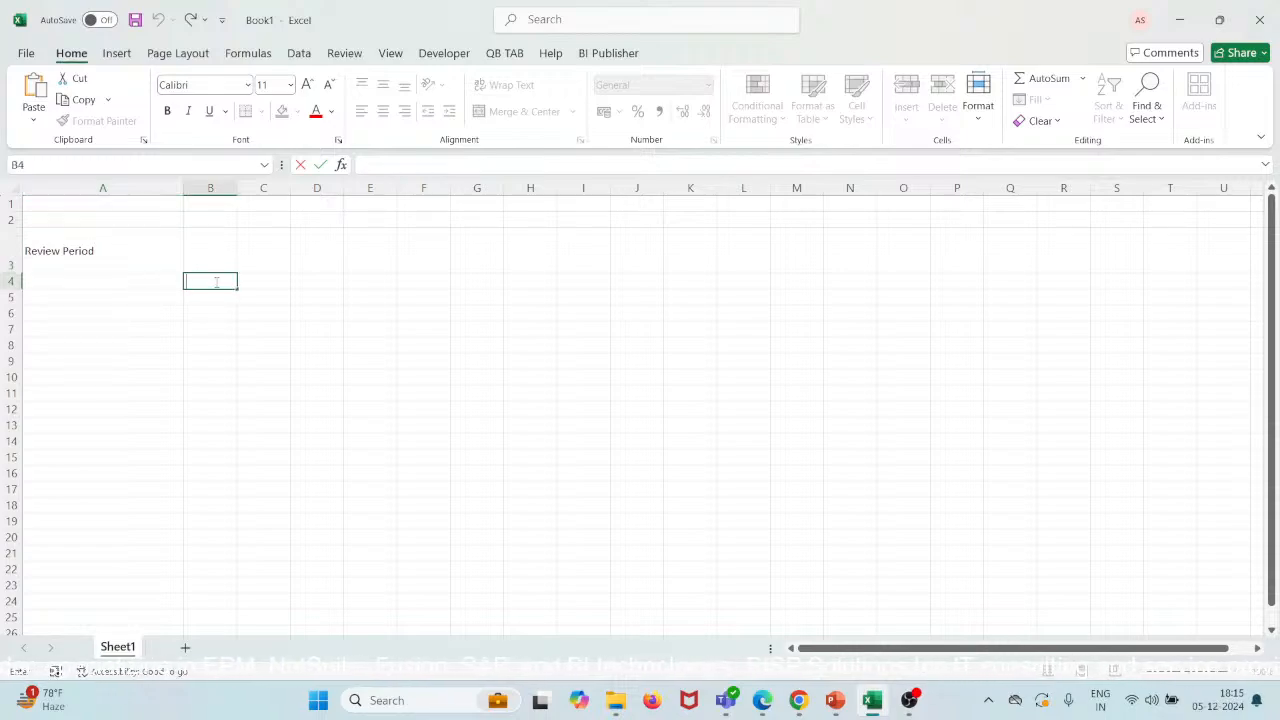
text(FY2025)
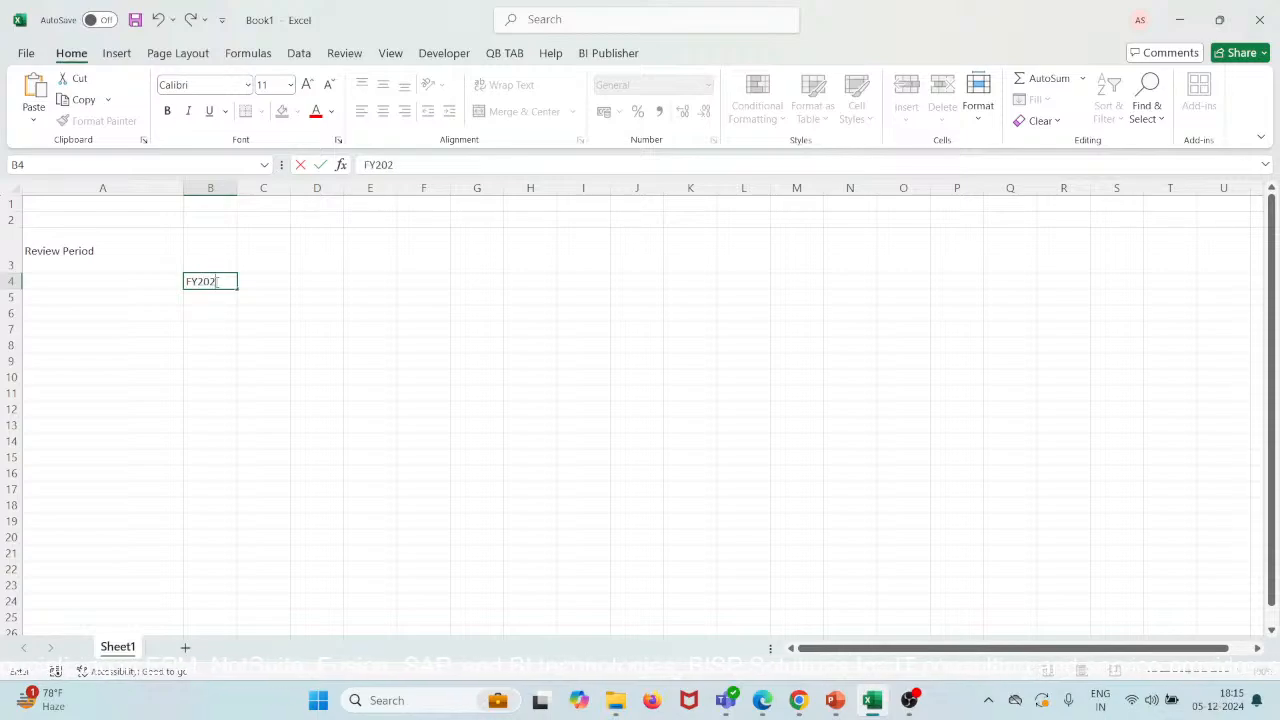
click(233, 189)
drag(238, 188, 290, 188)
Make row 4 taller and centre the FY2025 entry in B4 vertically.
click(224, 281)
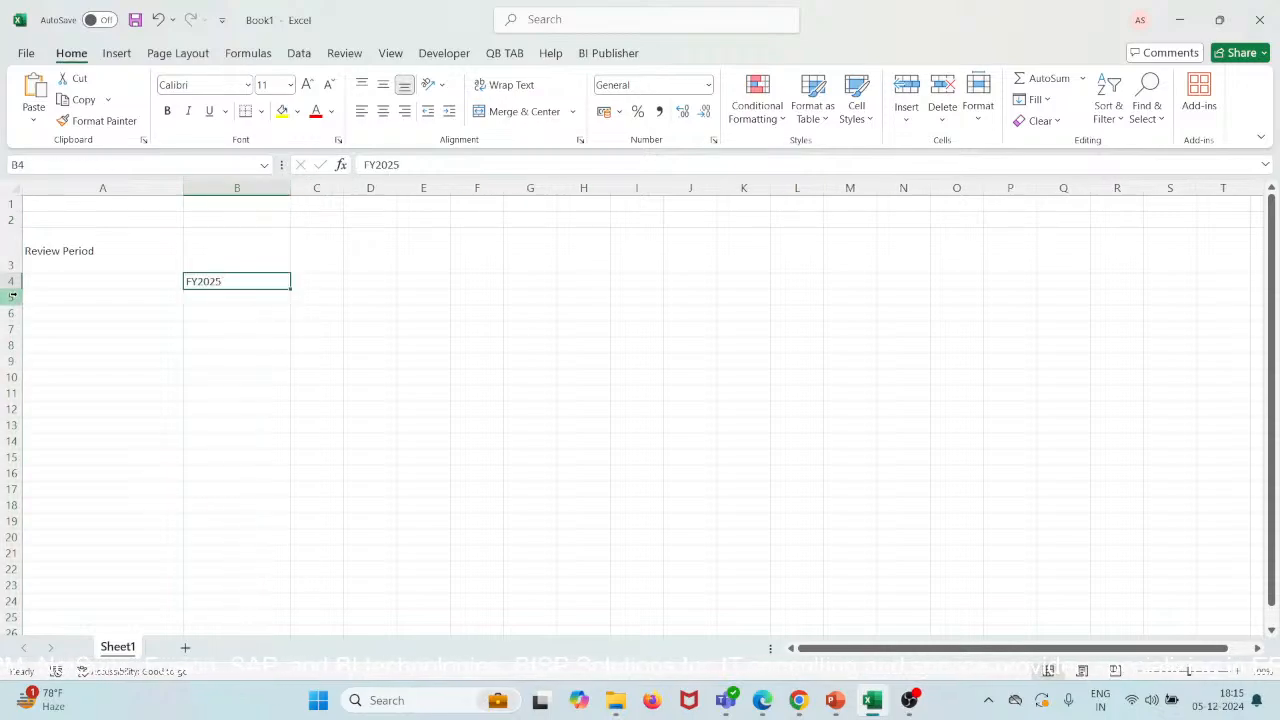
drag(17, 289, 17, 300)
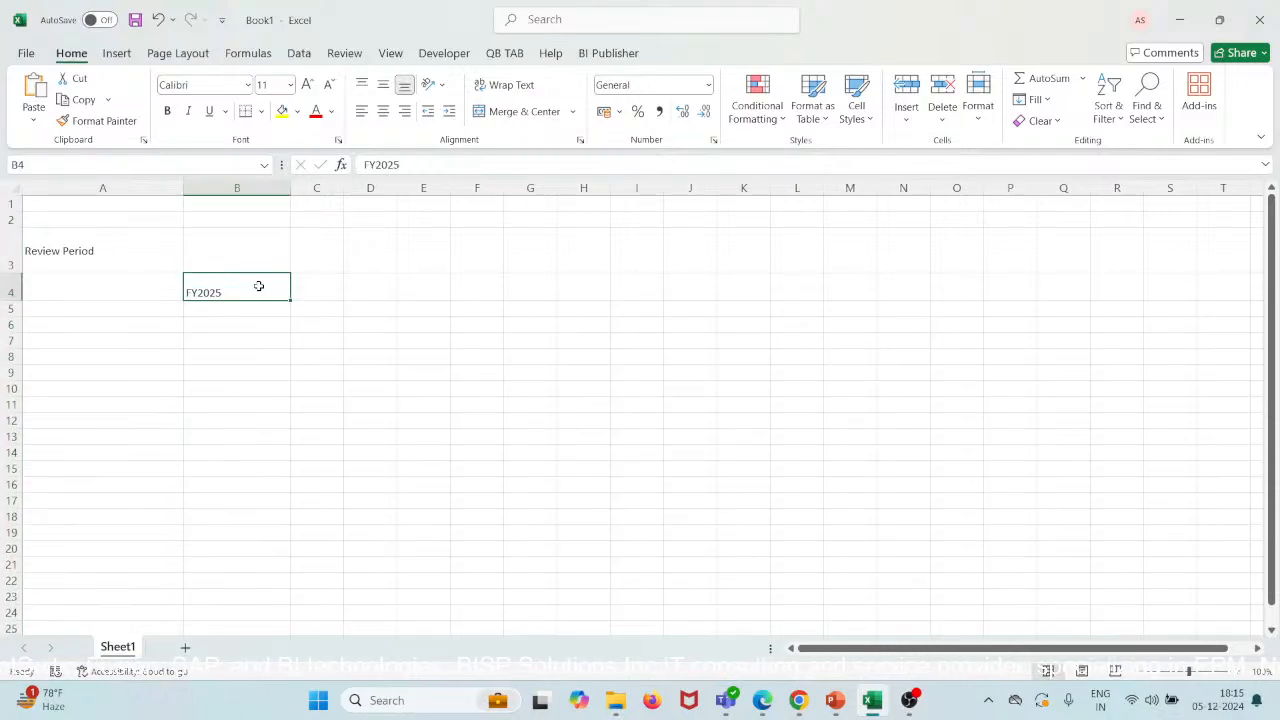
click(383, 84)
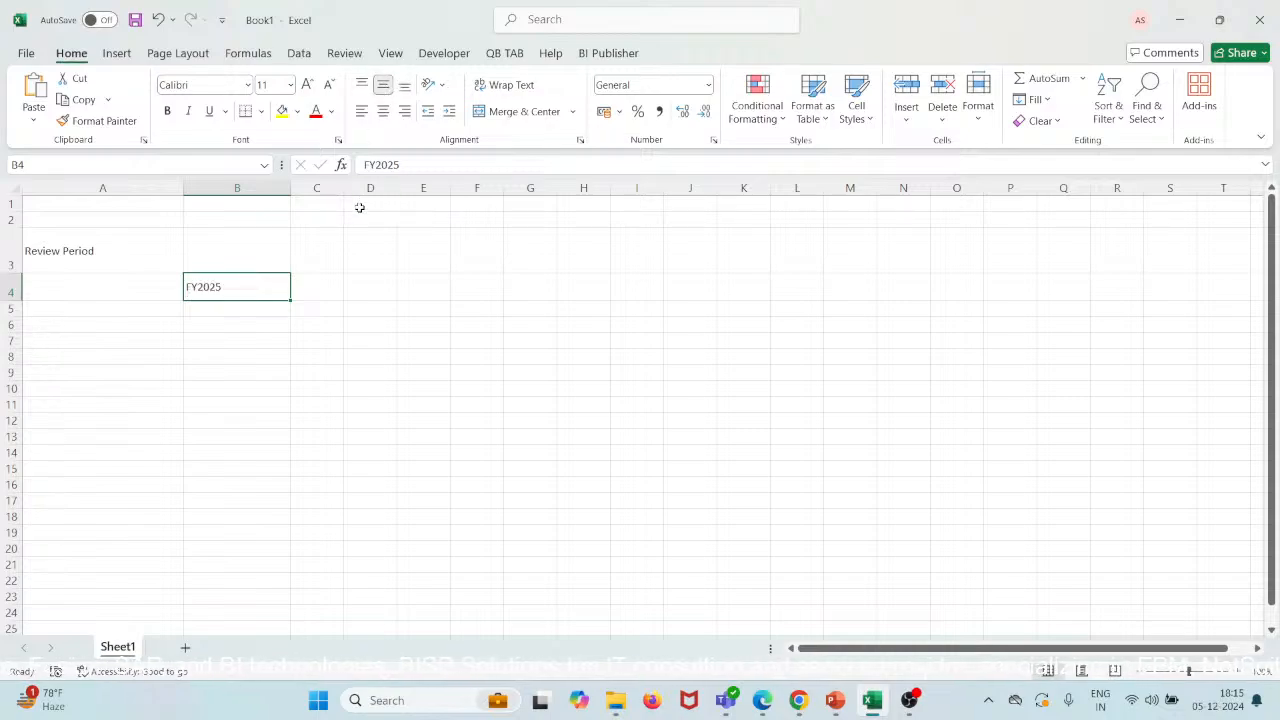
Enter the dates 1/1/2025 in B5 and 31-12-2025 in C5, and widen column C to about twice its width.
double_click(268, 311)
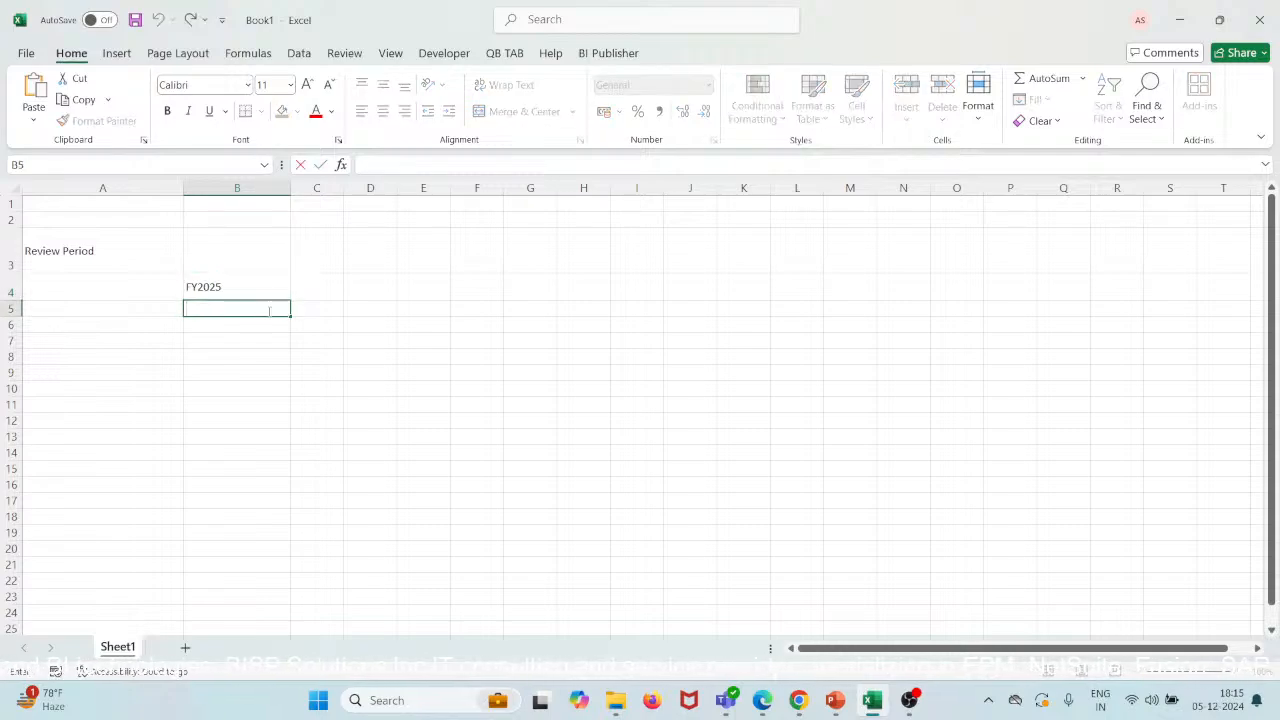
text(1/1/)
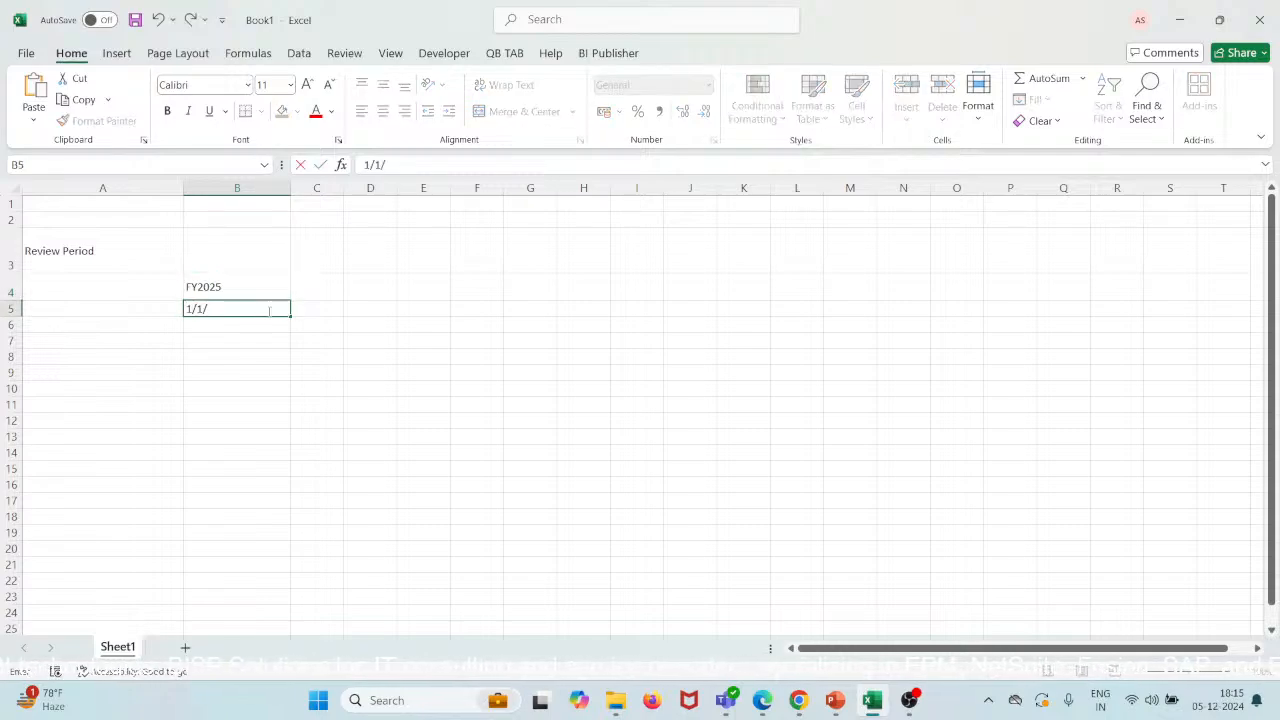
text(2025)
key(Tab)
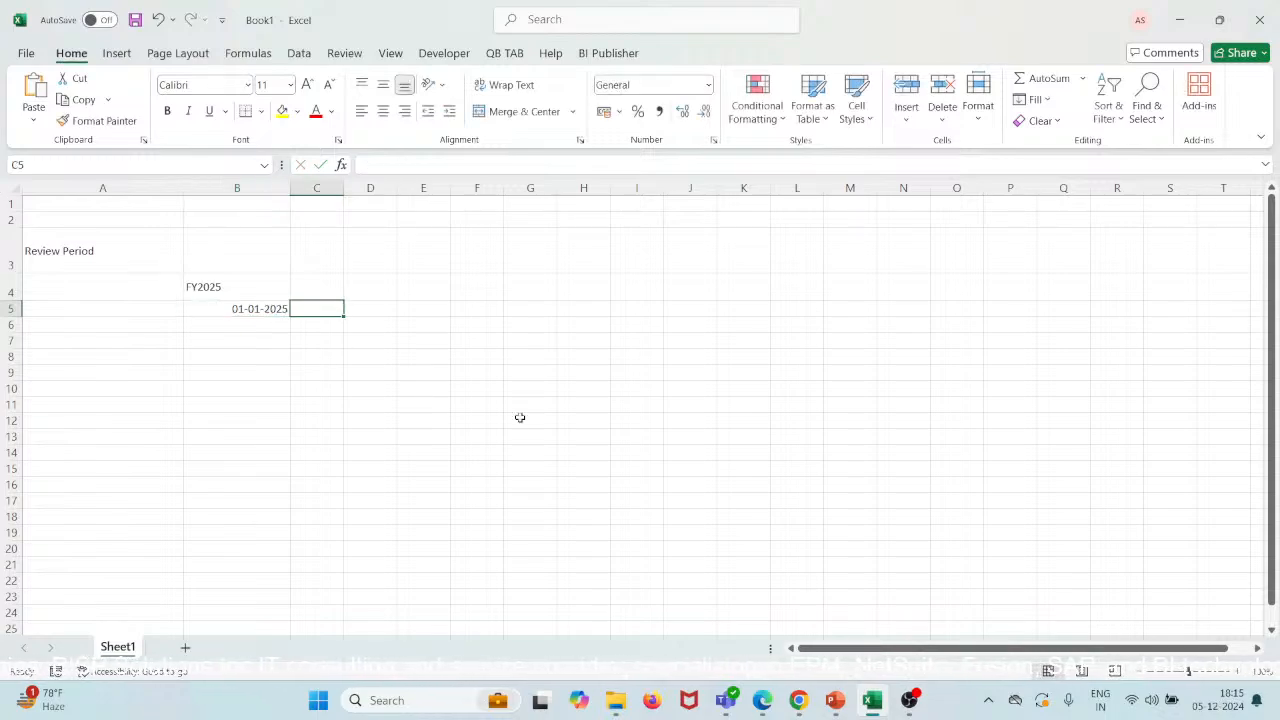
text(31-12-2025)
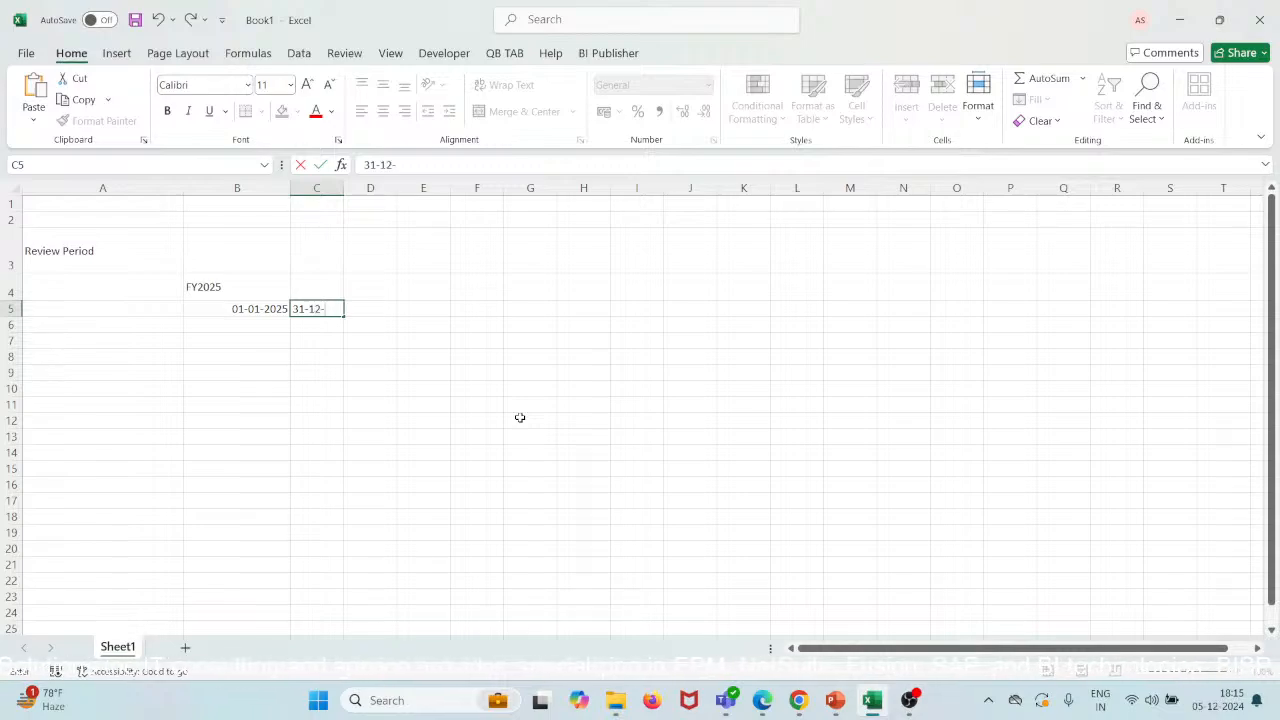
click(401, 382)
drag(352, 186, 399, 186)
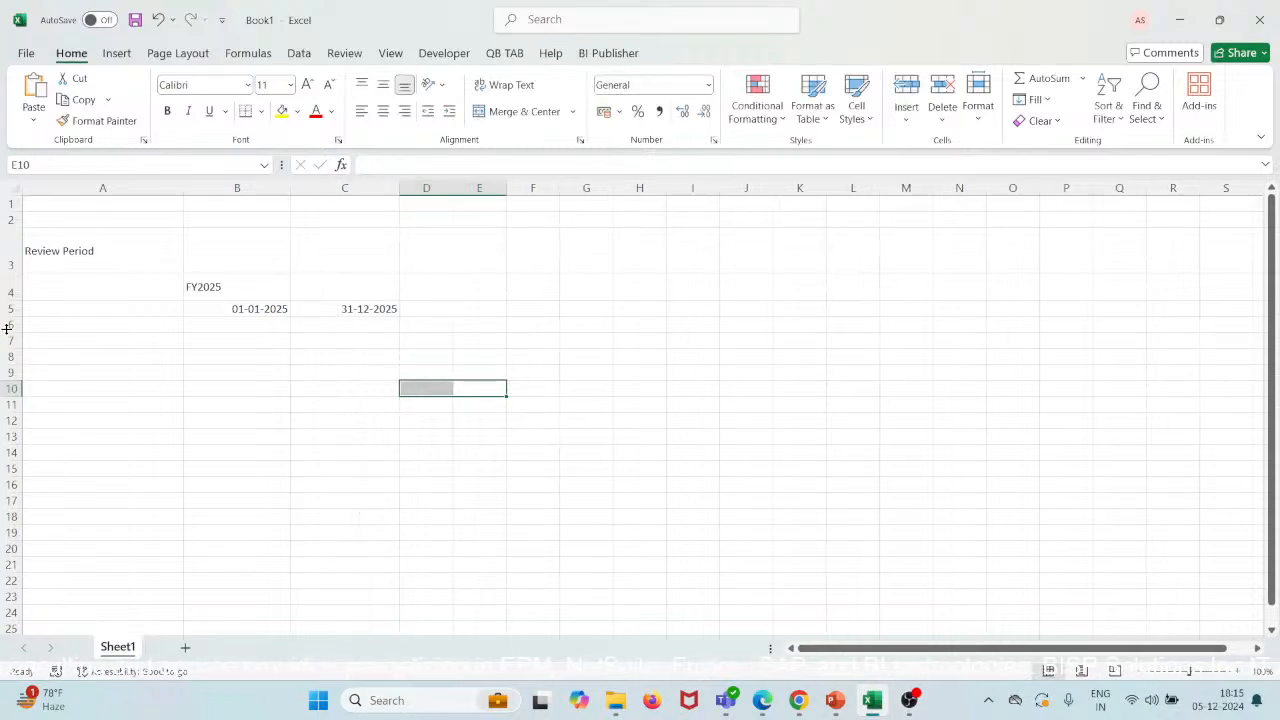
Increase the height of row 5 to about 25.80 and centre the two dates in B5:C5 vertically.
drag(10, 316, 10, 330)
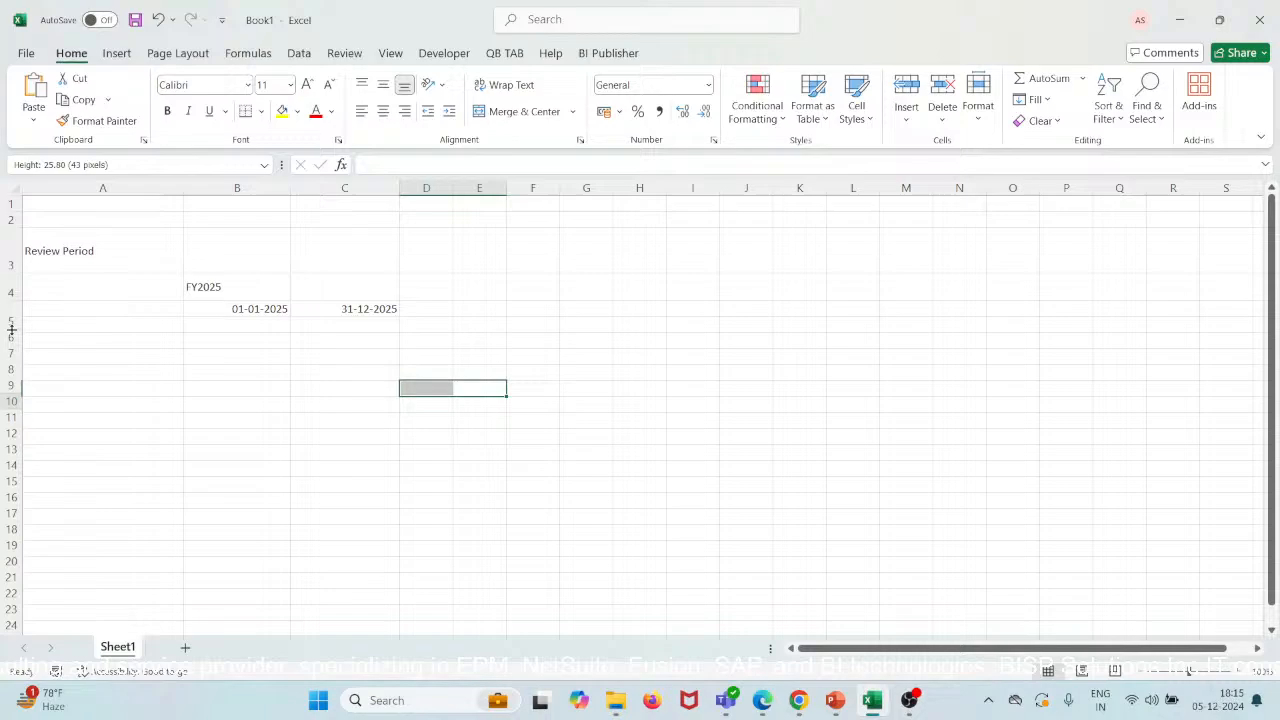
click(250, 321)
drag(250, 321, 330, 312)
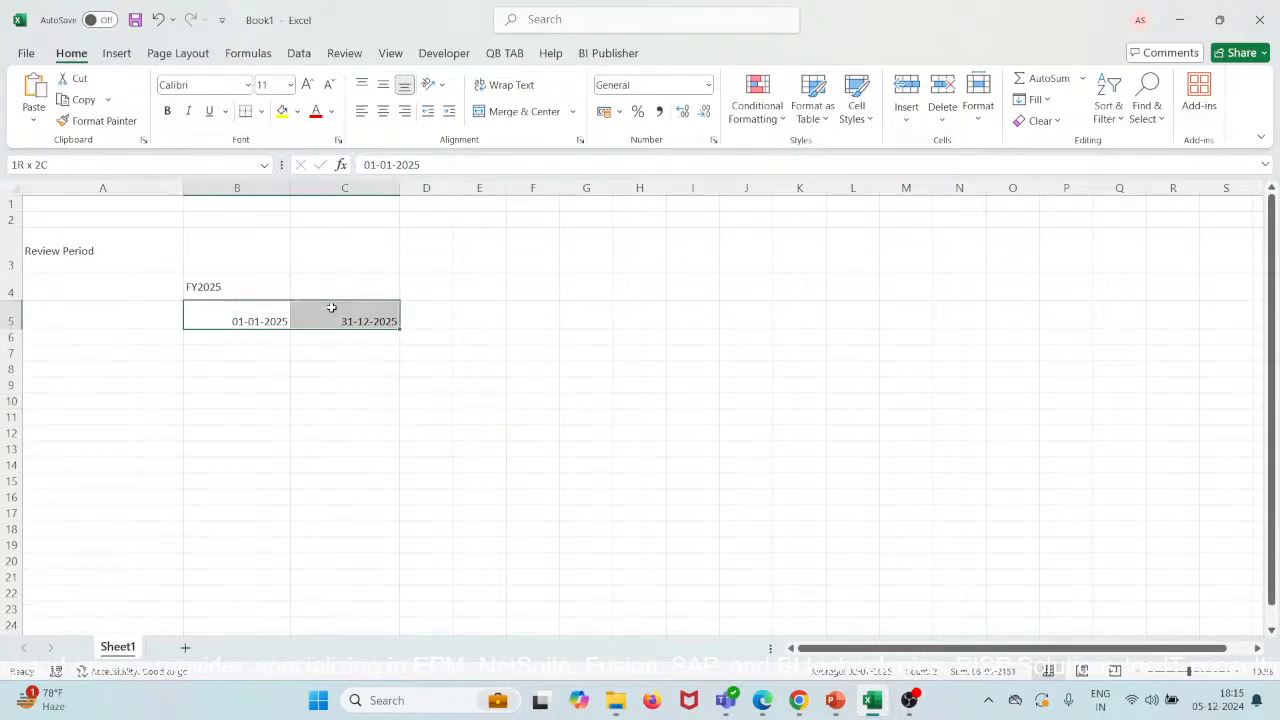
click(383, 84)
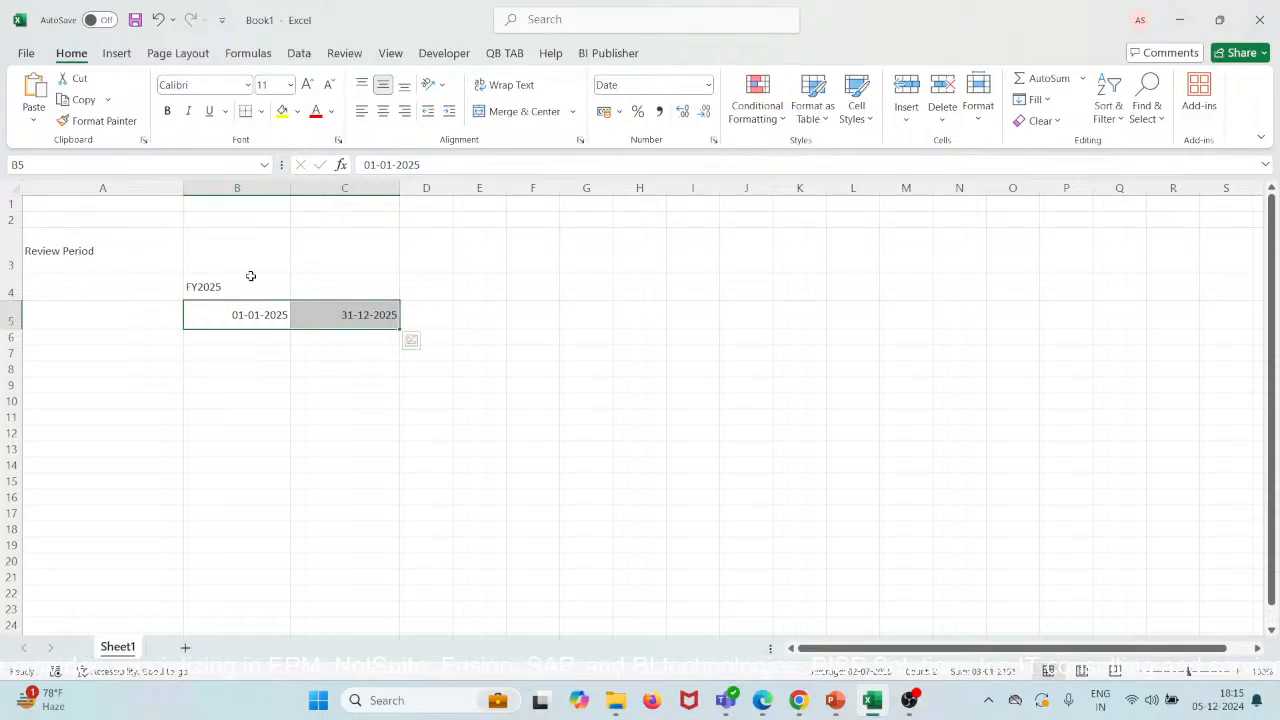
click(267, 338)
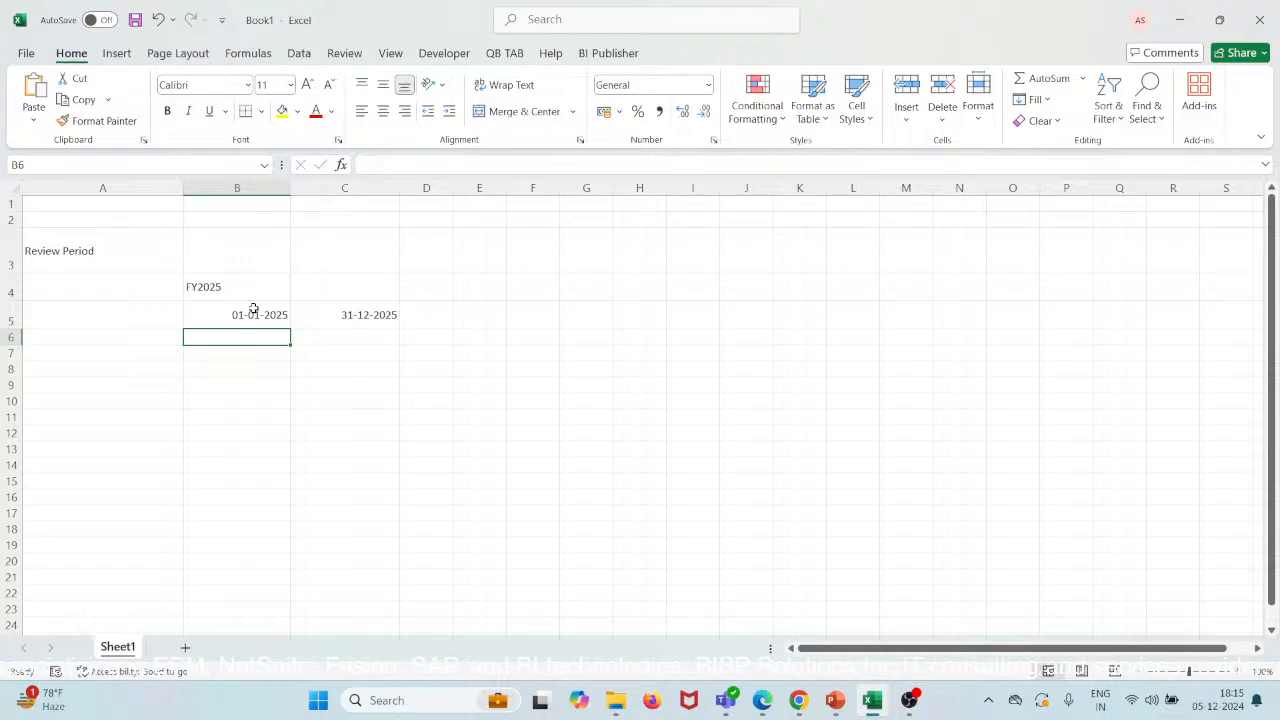
drag(253, 309, 388, 313)
click(241, 324)
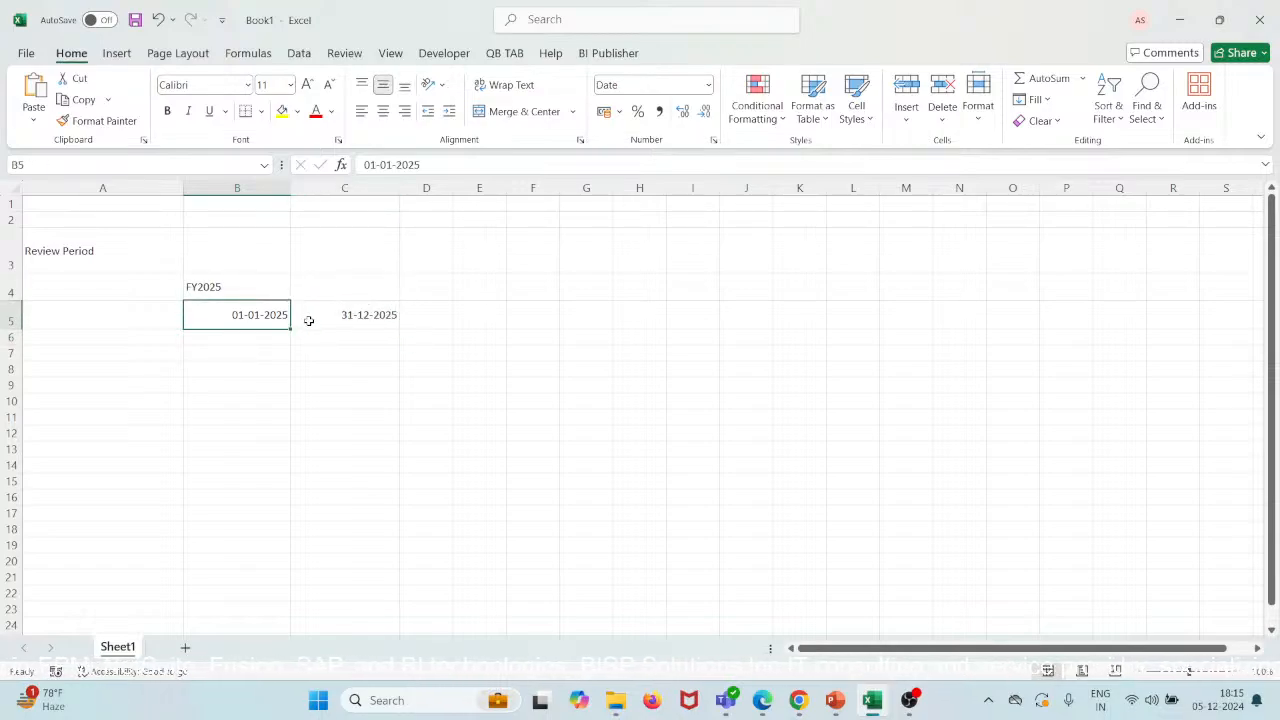
drag(284, 317, 348, 309)
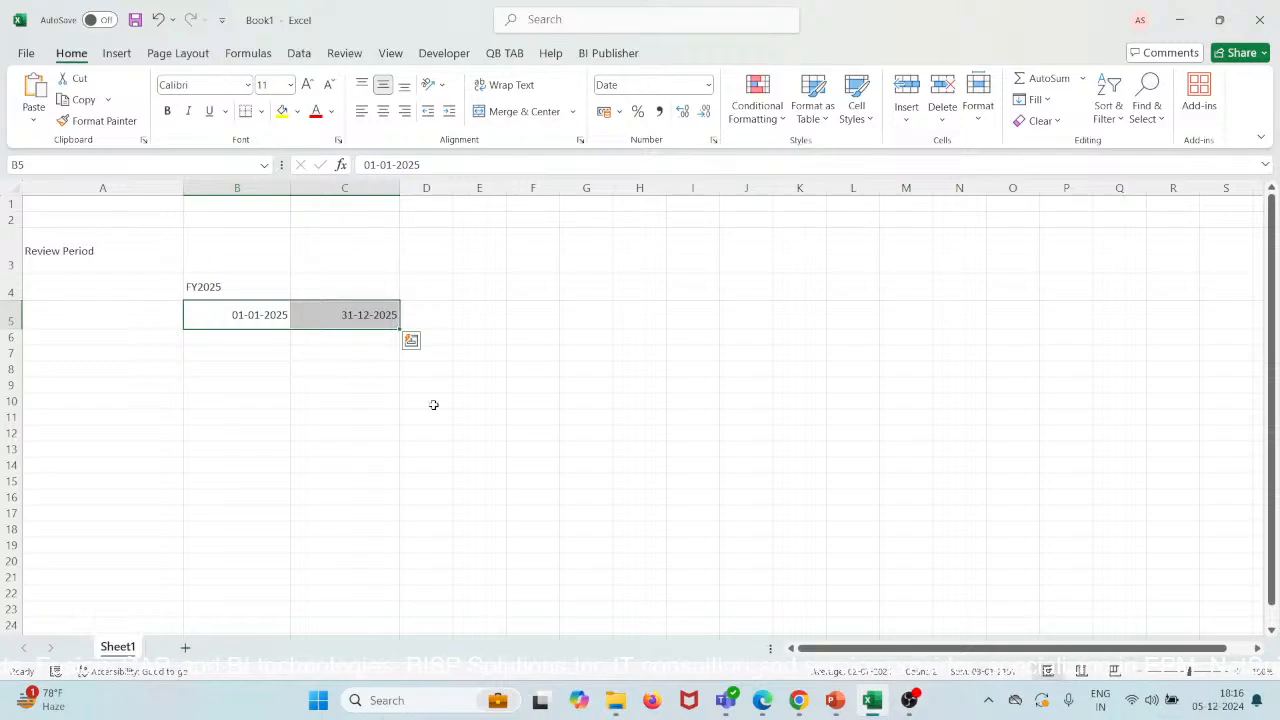
drag(254, 316, 348, 315)
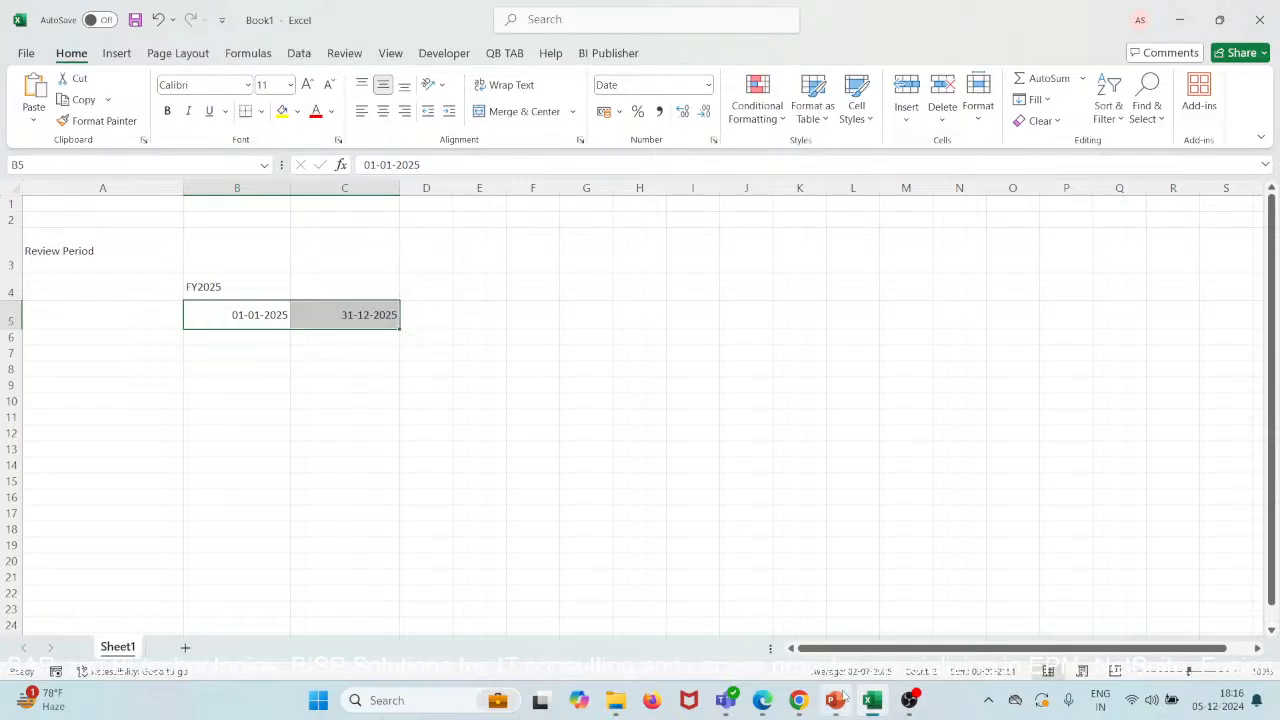
Show the Review Period slide in PowerPoint and switch to the Chrome window with the Oracle HCM video.
mouse_move(840, 697)
click(835, 618)
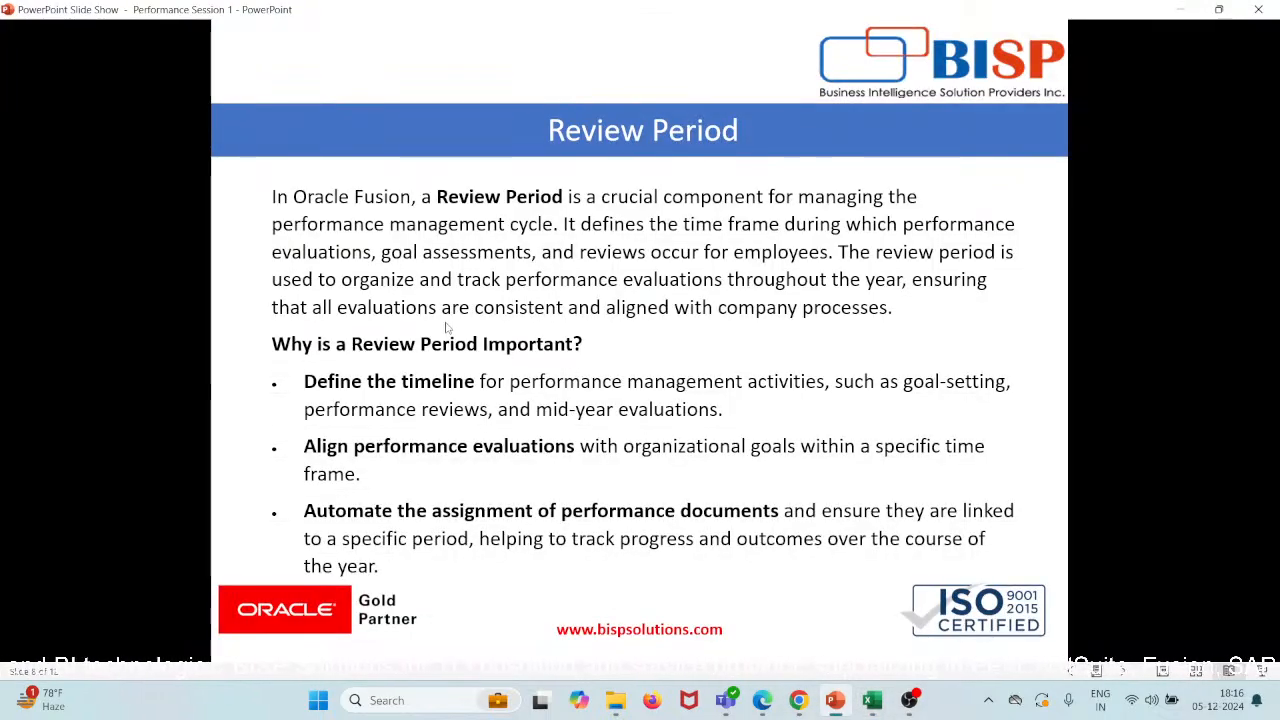
mouse_move(799, 697)
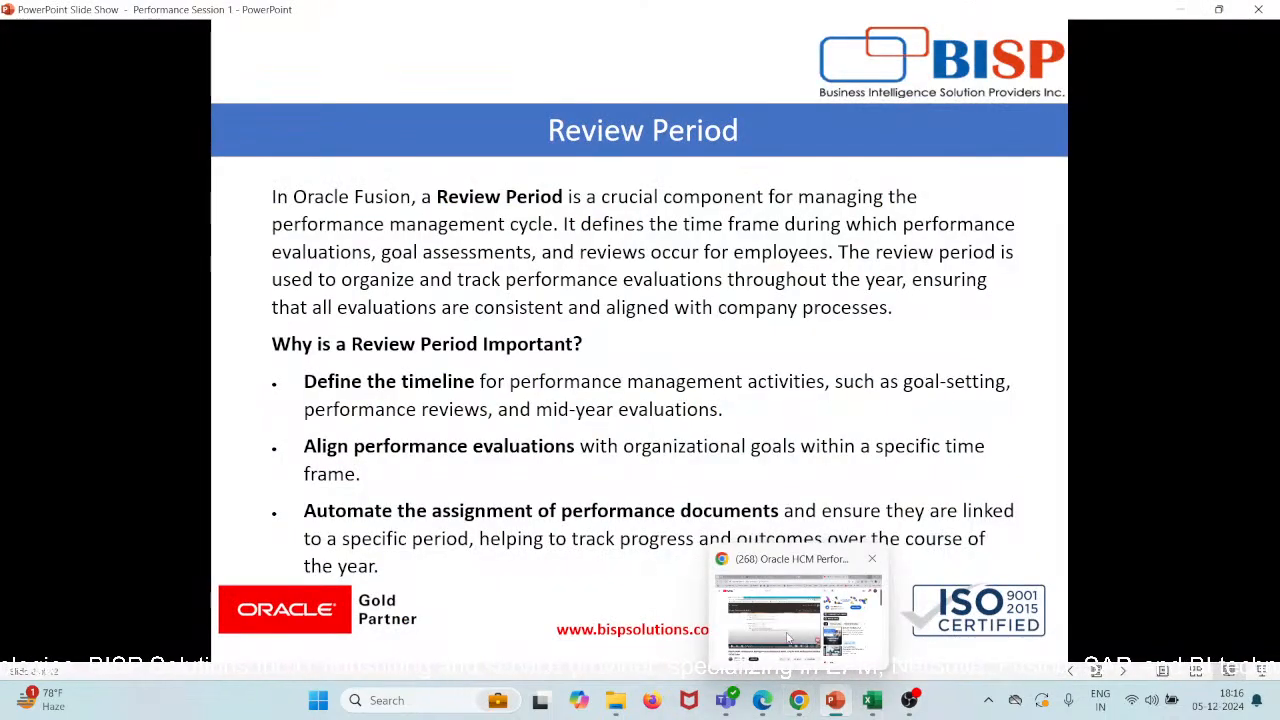
click(787, 637)
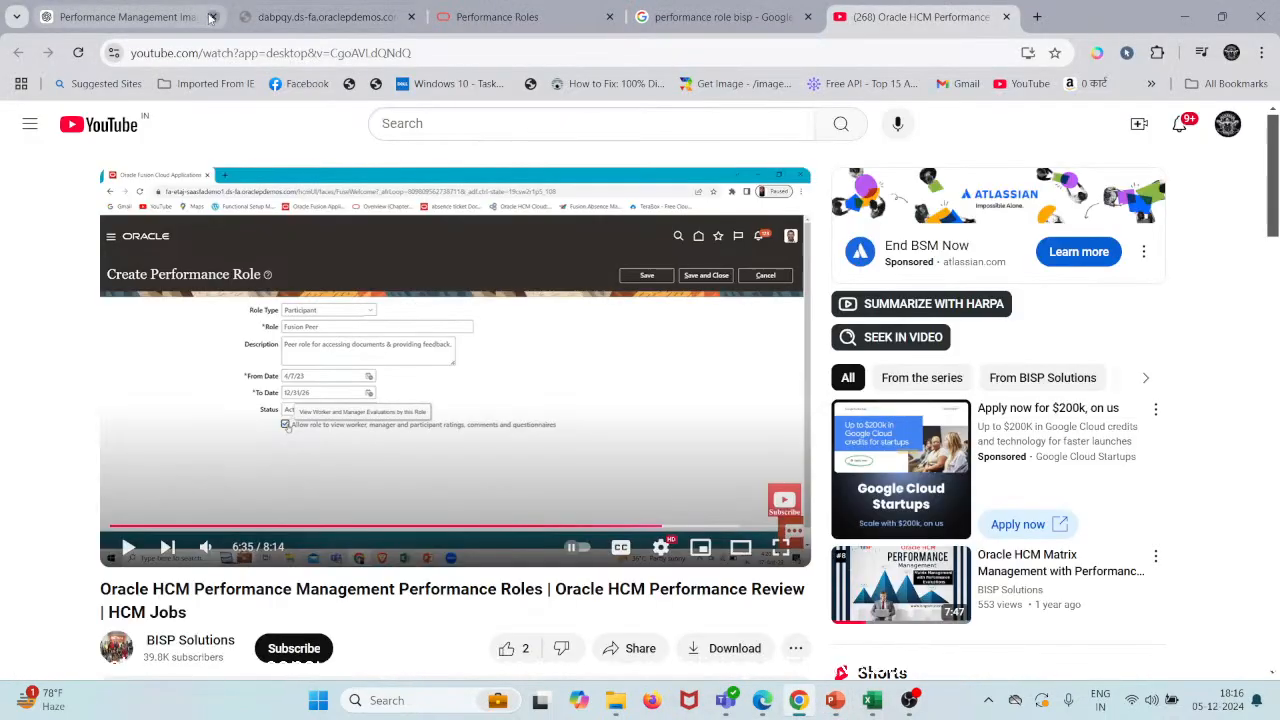
Close the Performance Management, YouTube video, Google search and Performance Roles documentation tabs, keeping only the Oracle Fusion tab.
click(211, 17)
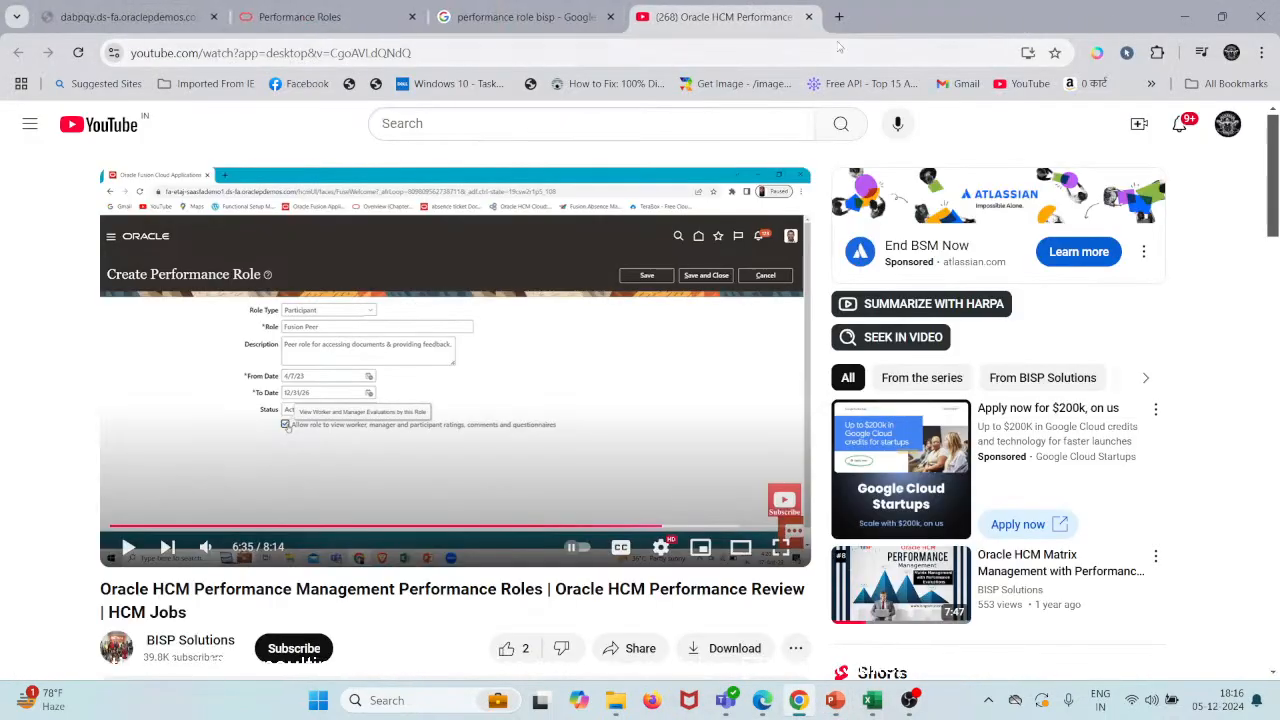
click(808, 17)
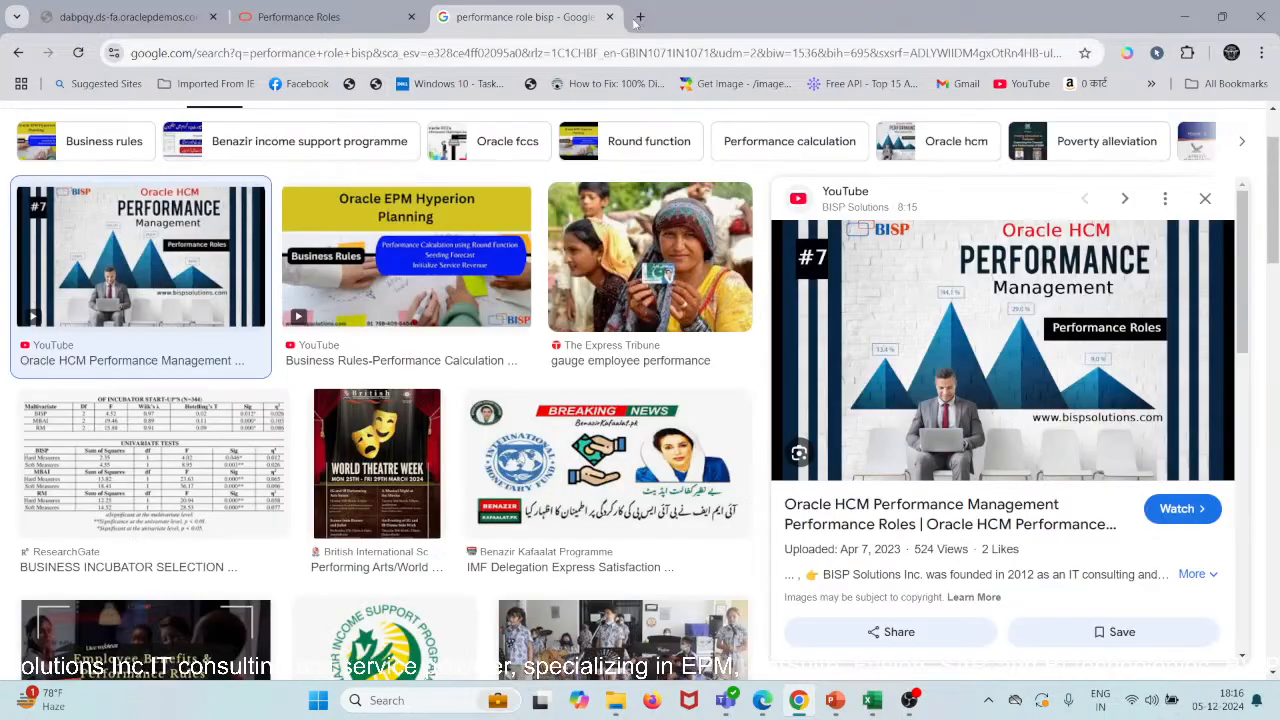
click(609, 17)
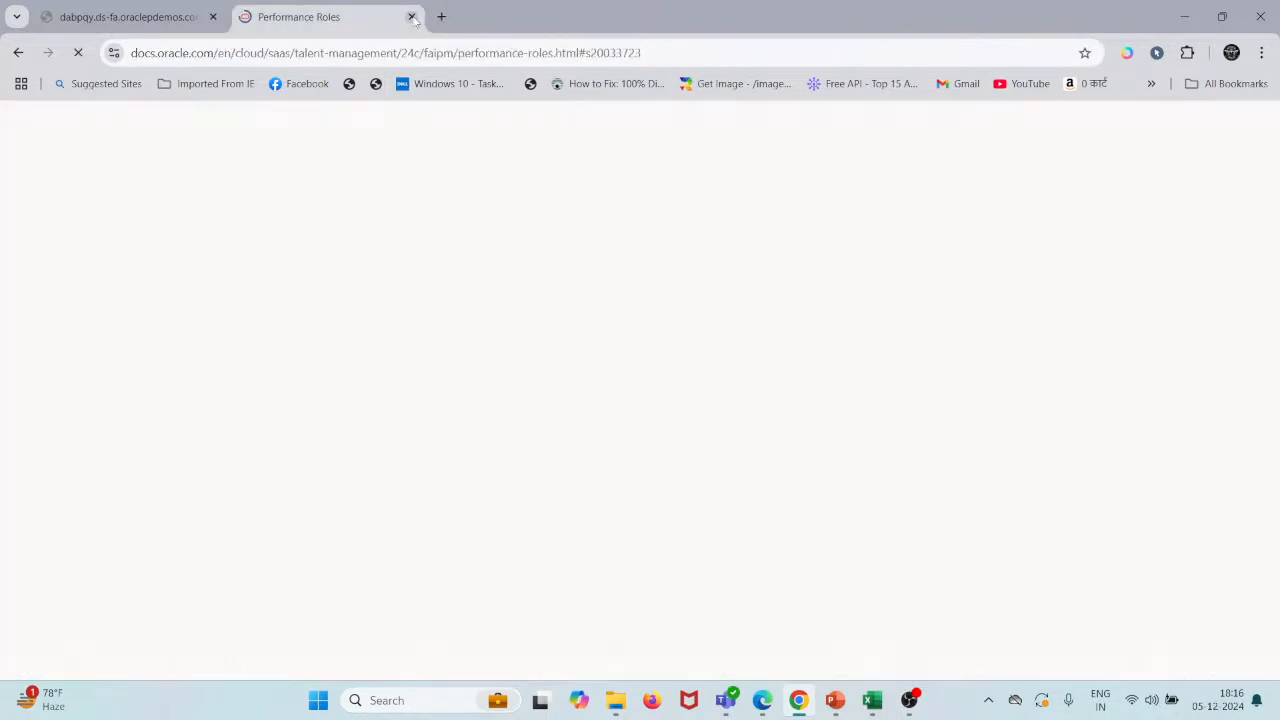
click(411, 17)
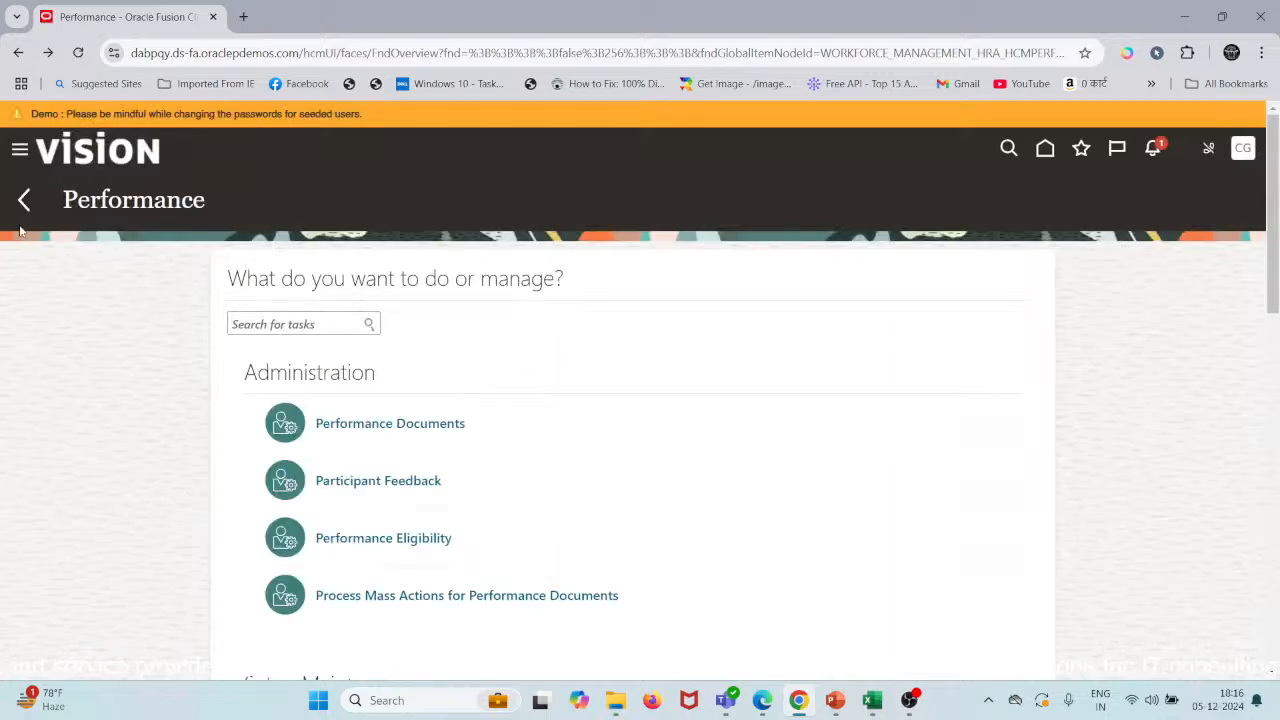
click(101, 160)
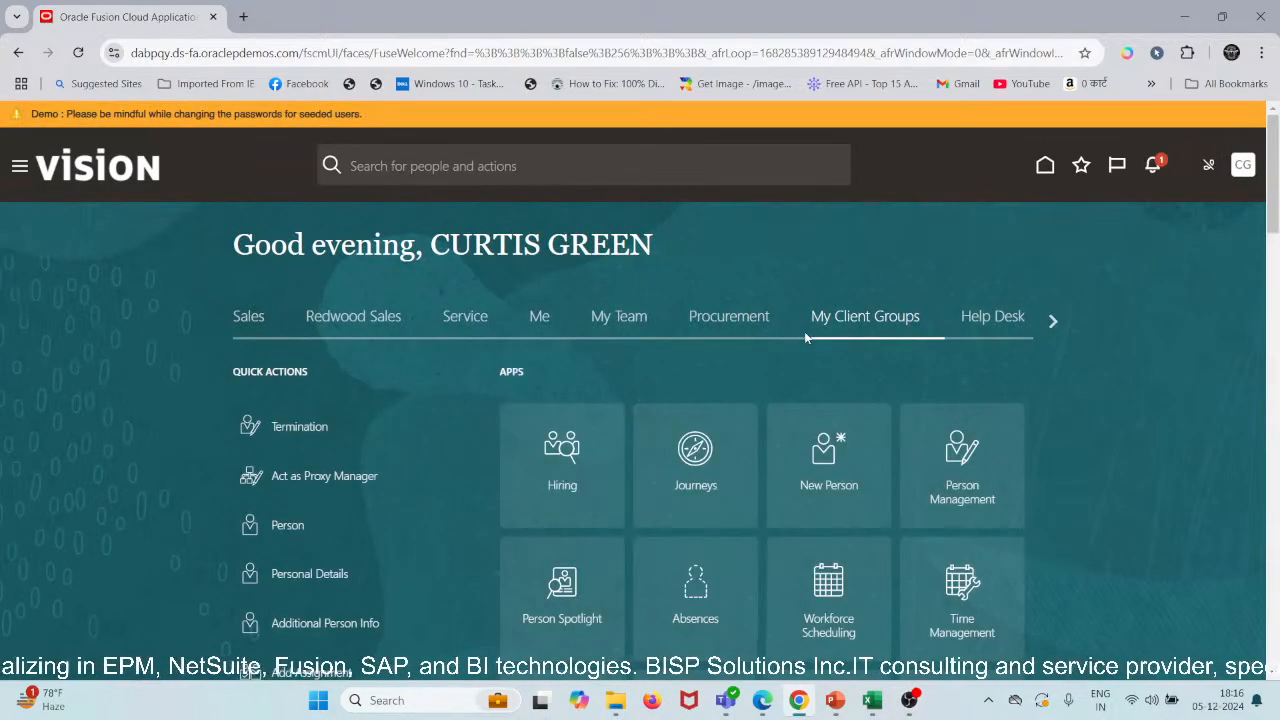
scroll(997, 236, down, 3)
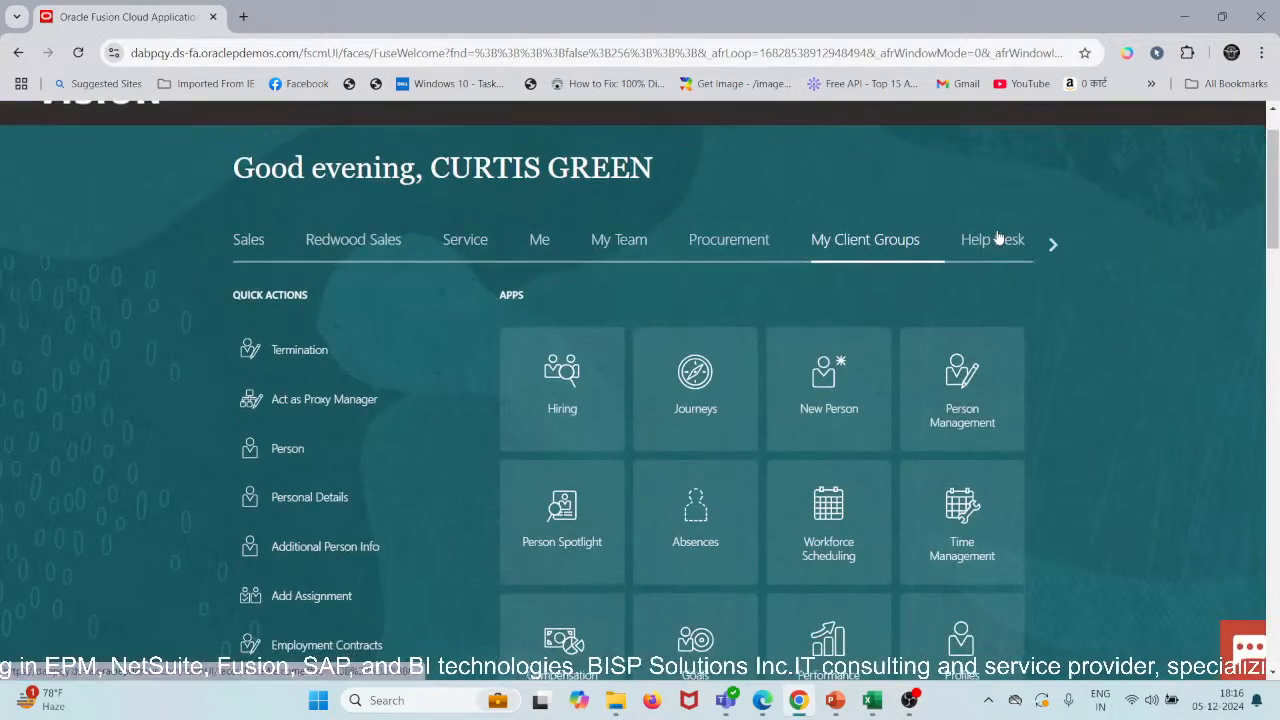
scroll(997, 236, down, 5)
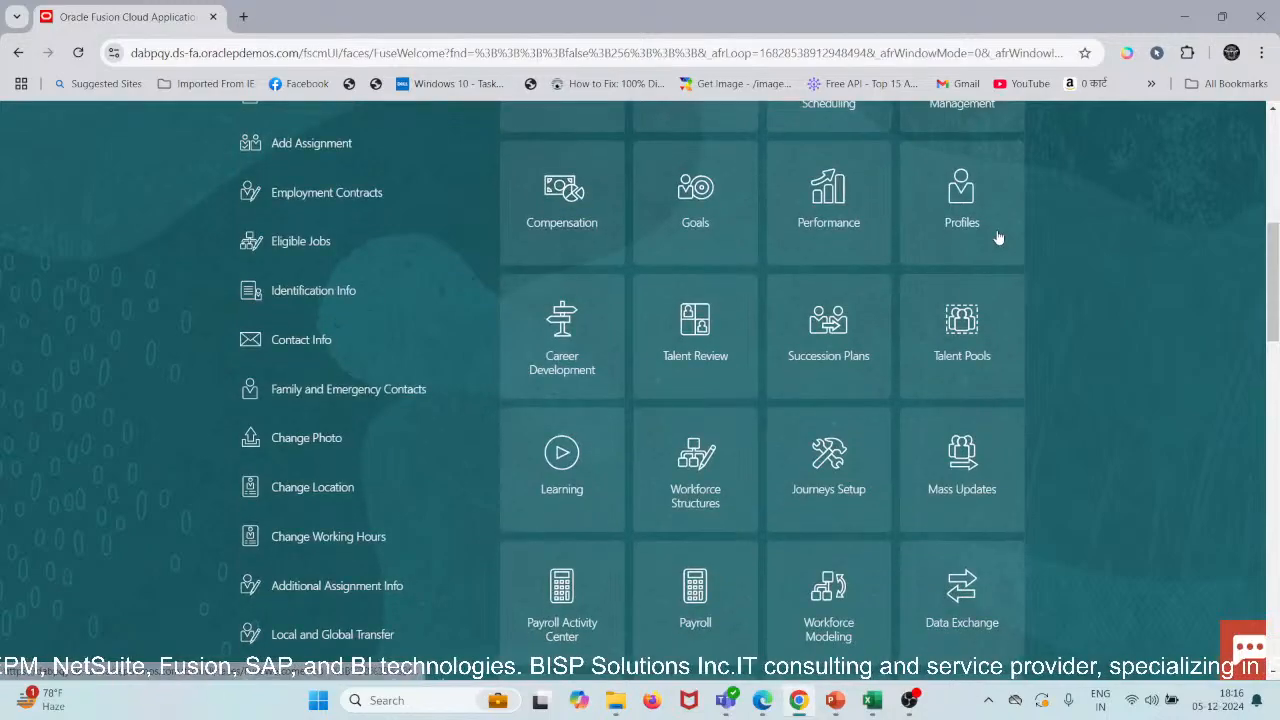
scroll(997, 236, up, 5)
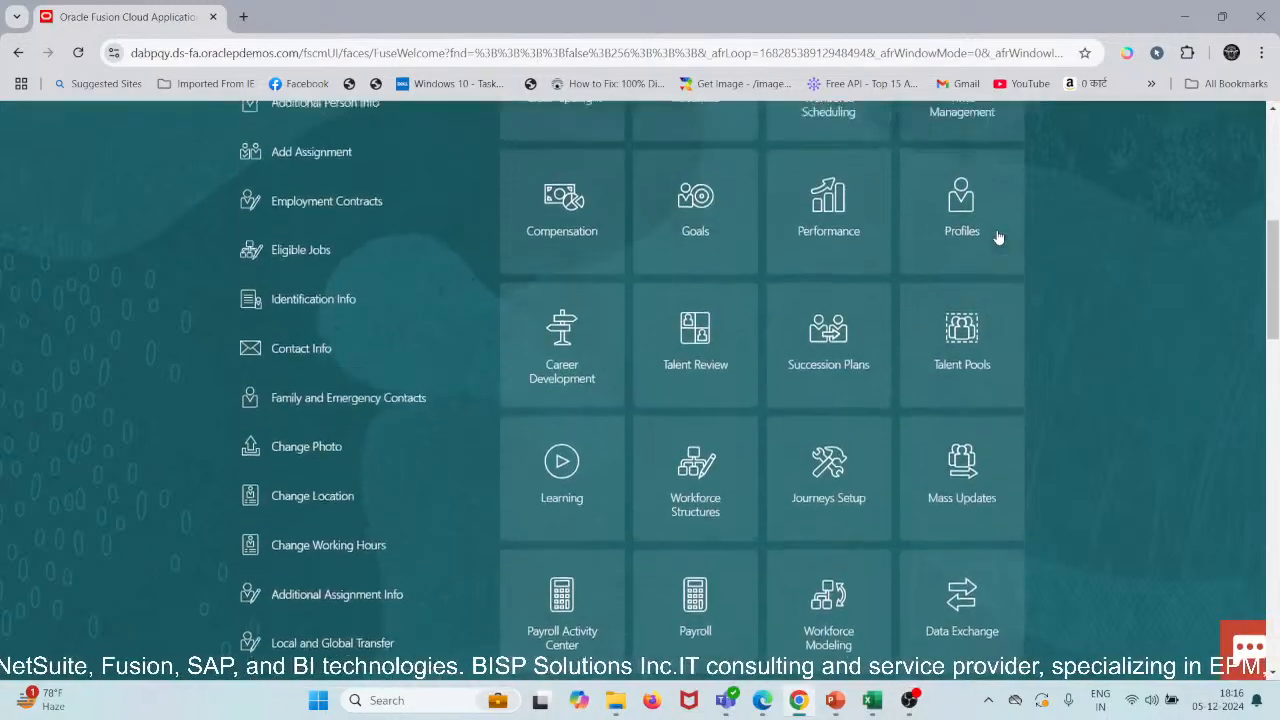
click(997, 236)
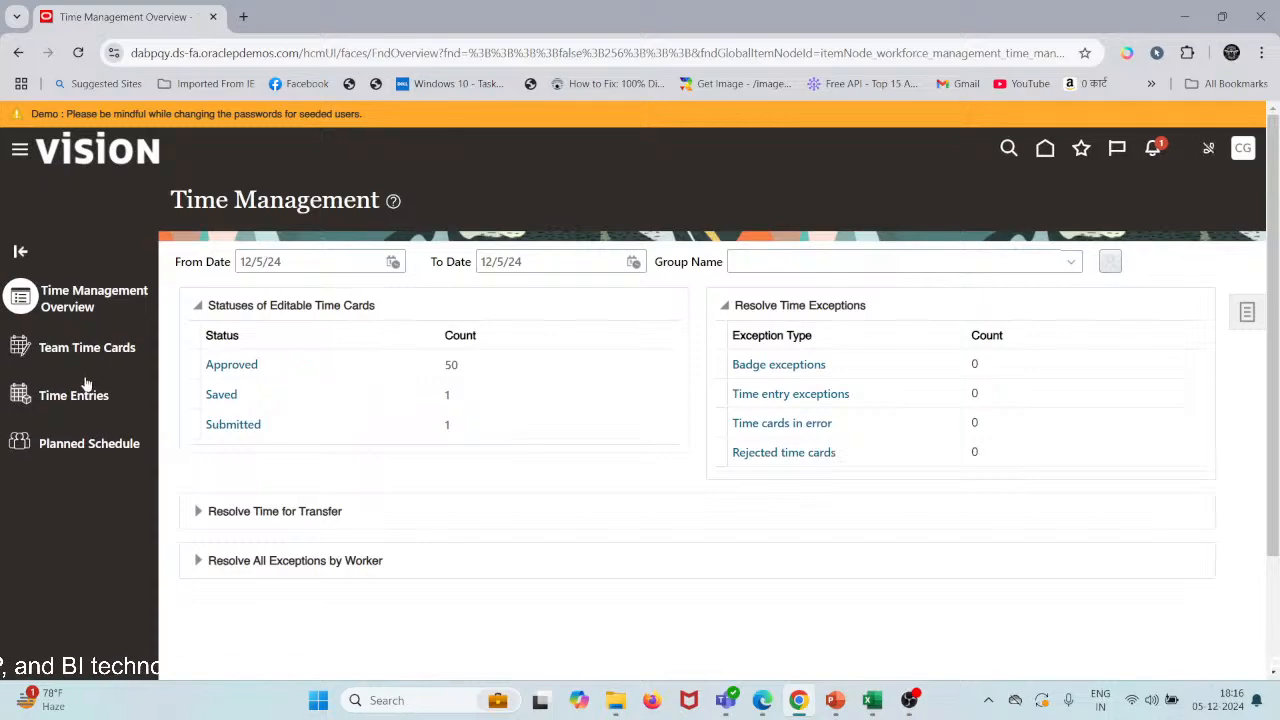
Return to the Oracle Fusion home page and open the Performance app under My Client Groups.
click(92, 158)
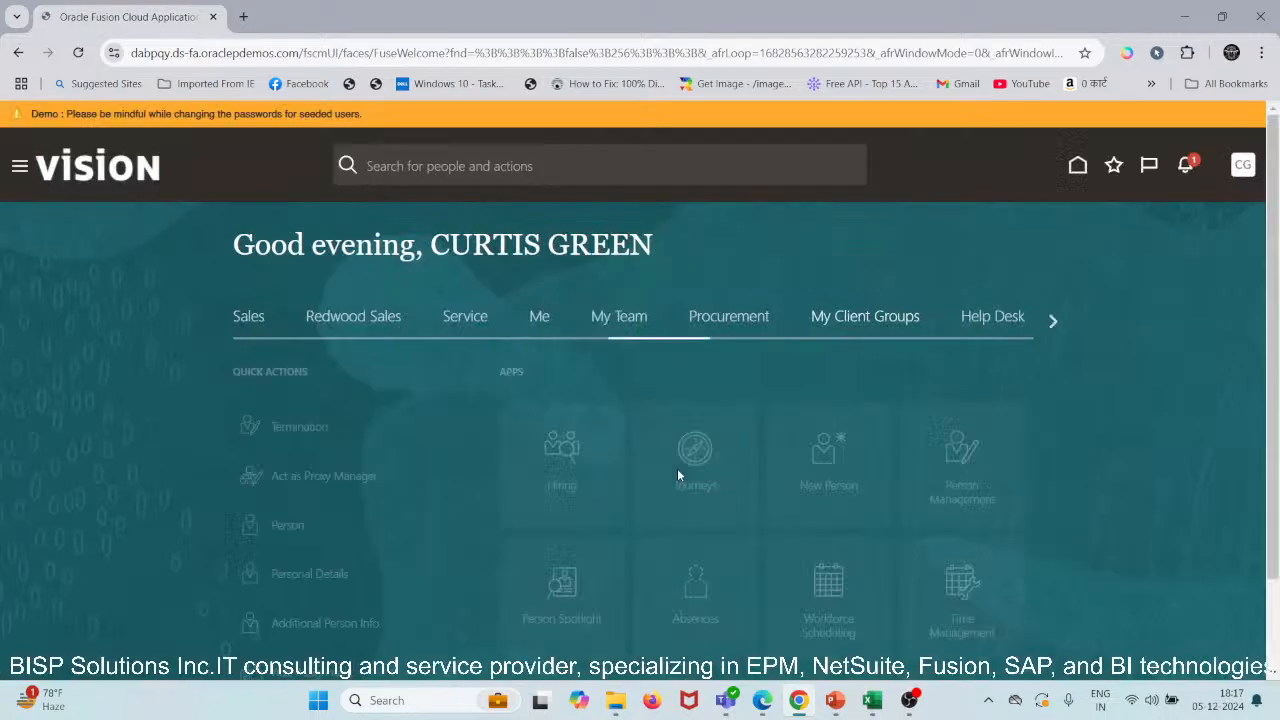
scroll(677, 480, down, 2)
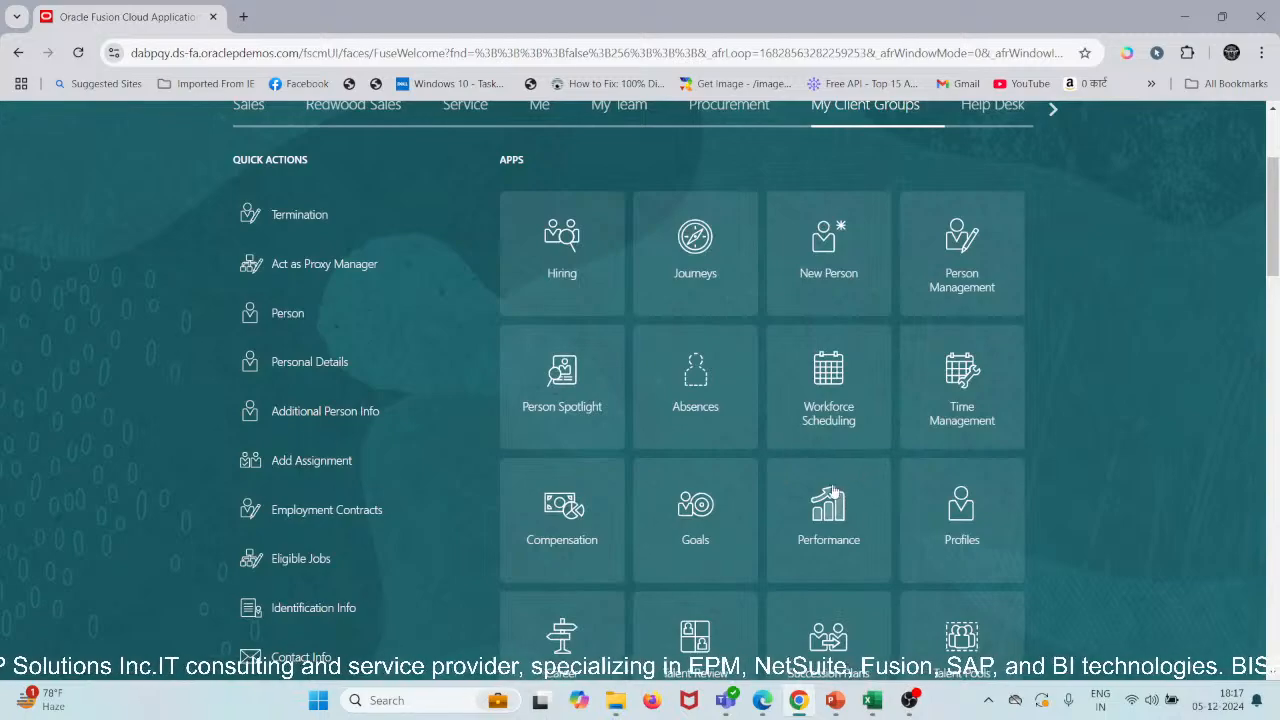
click(830, 505)
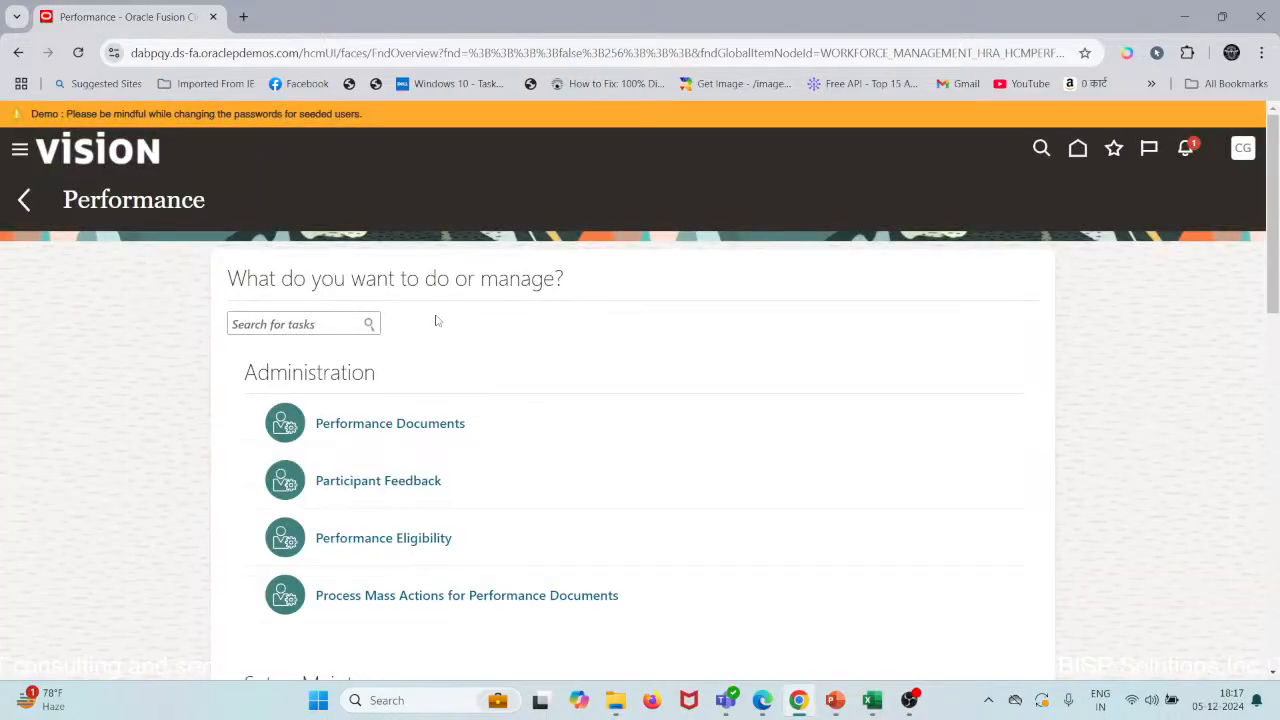
Open Review Periods under Setup Maintenance and add a new review period named FY2025.
scroll(436, 320, down, 4)
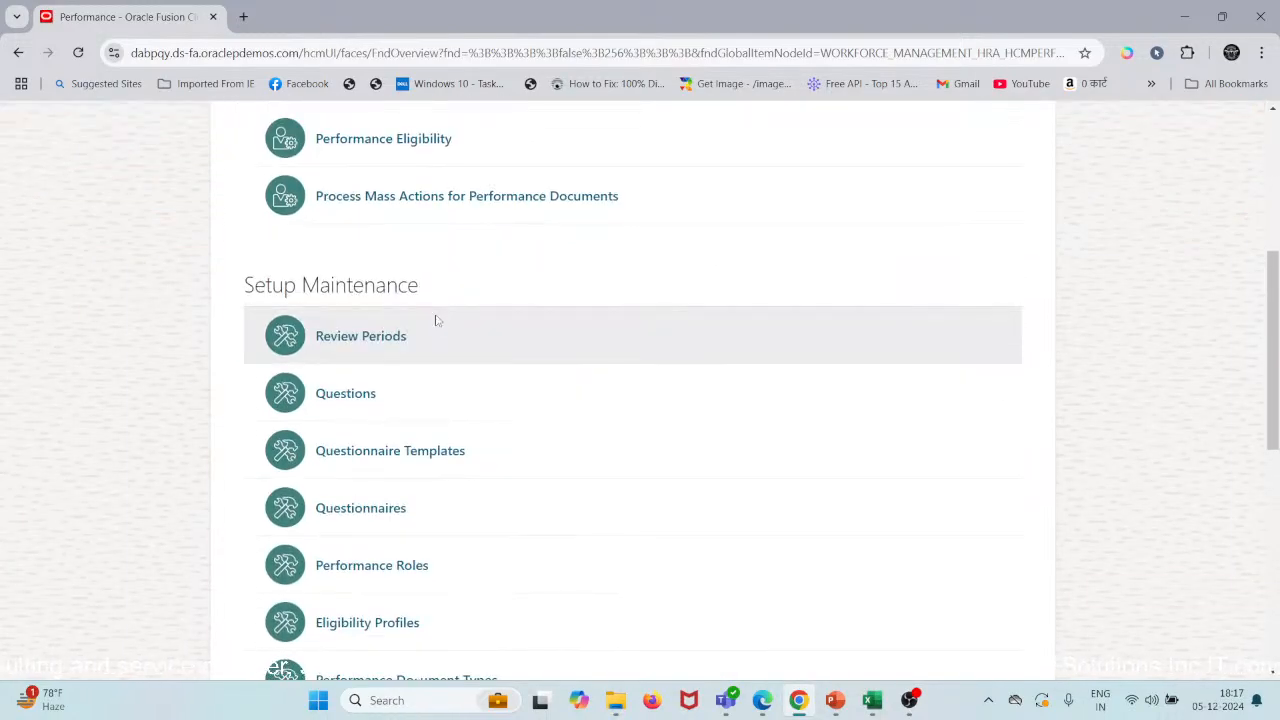
click(341, 340)
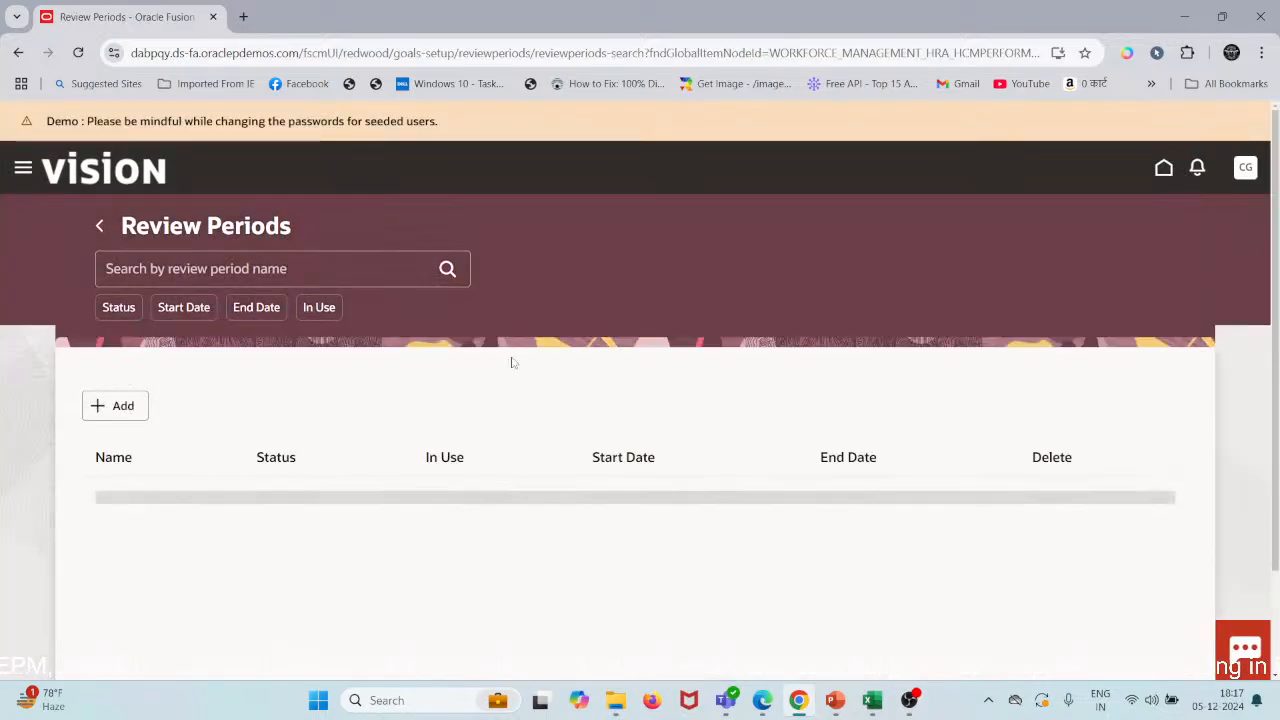
scroll(456, 360, down, 2)
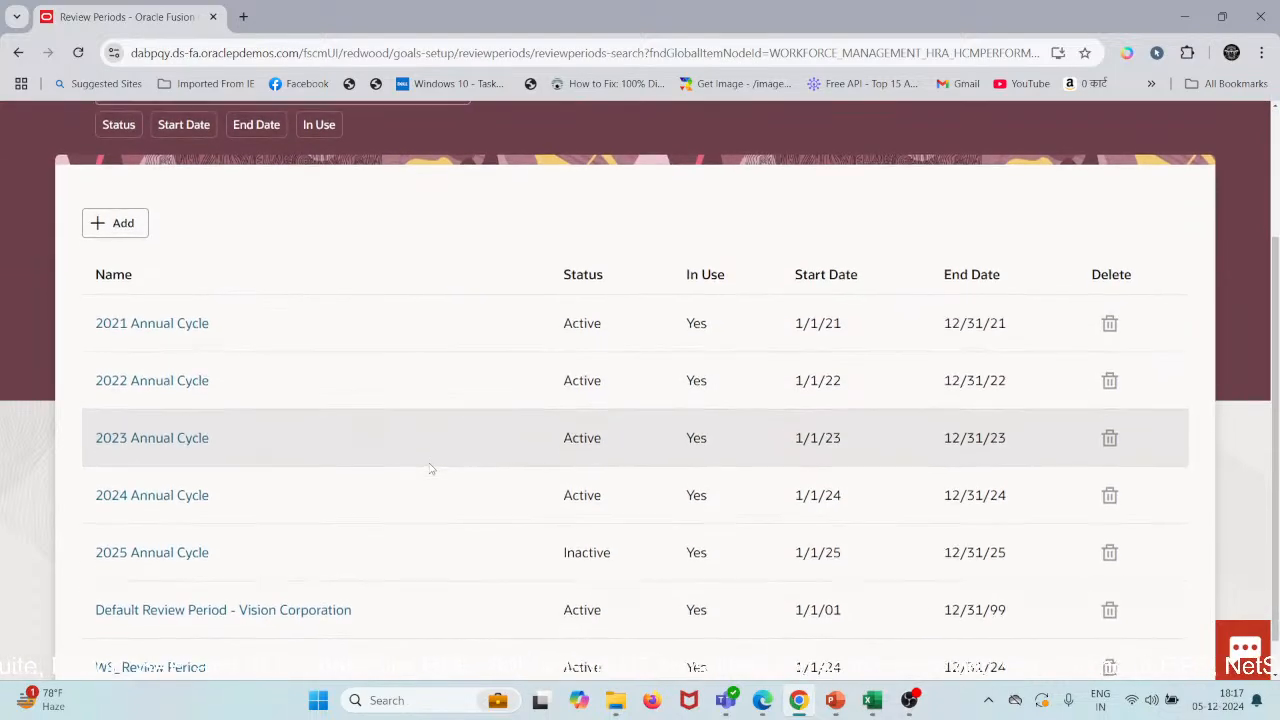
click(118, 246)
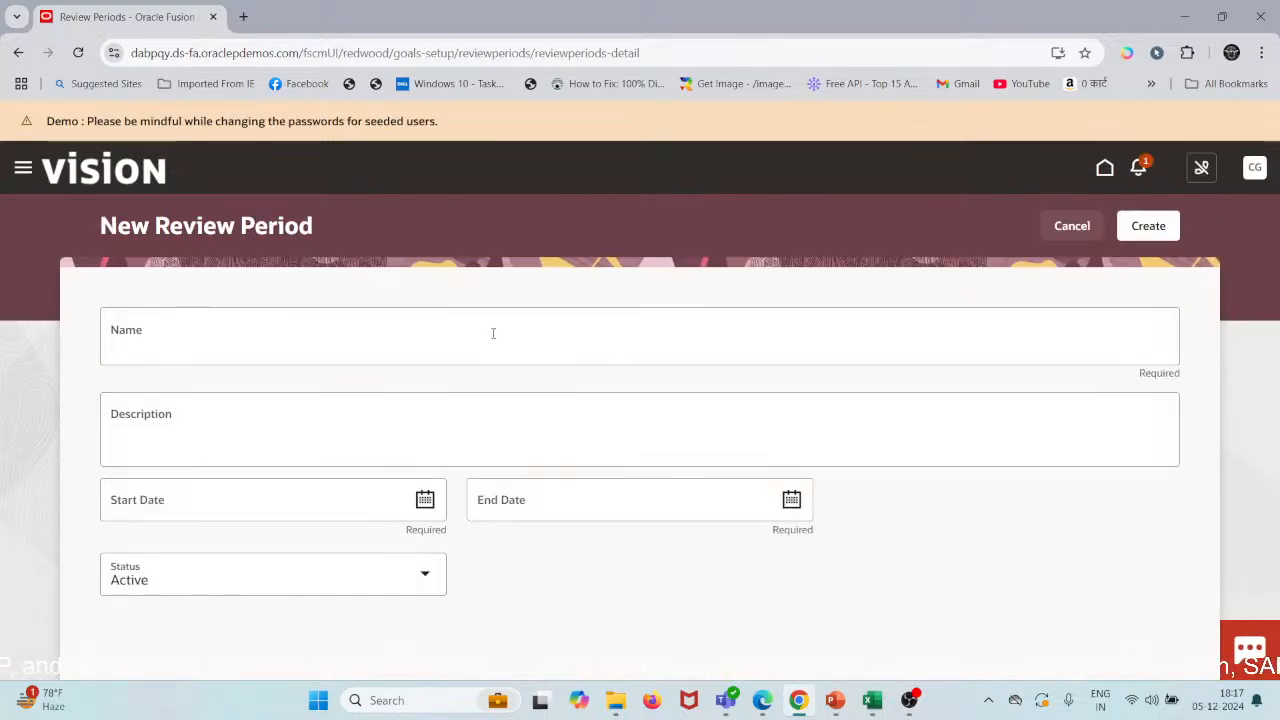
click(493, 333)
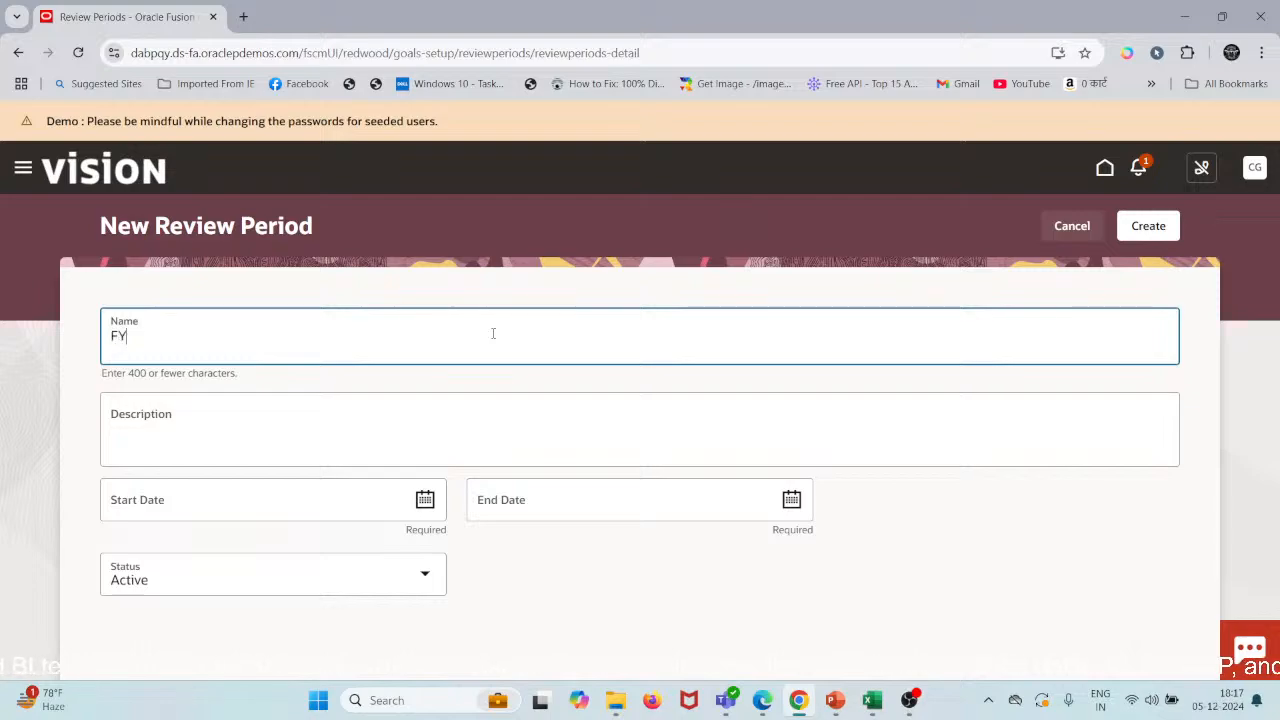
text(FY2025)
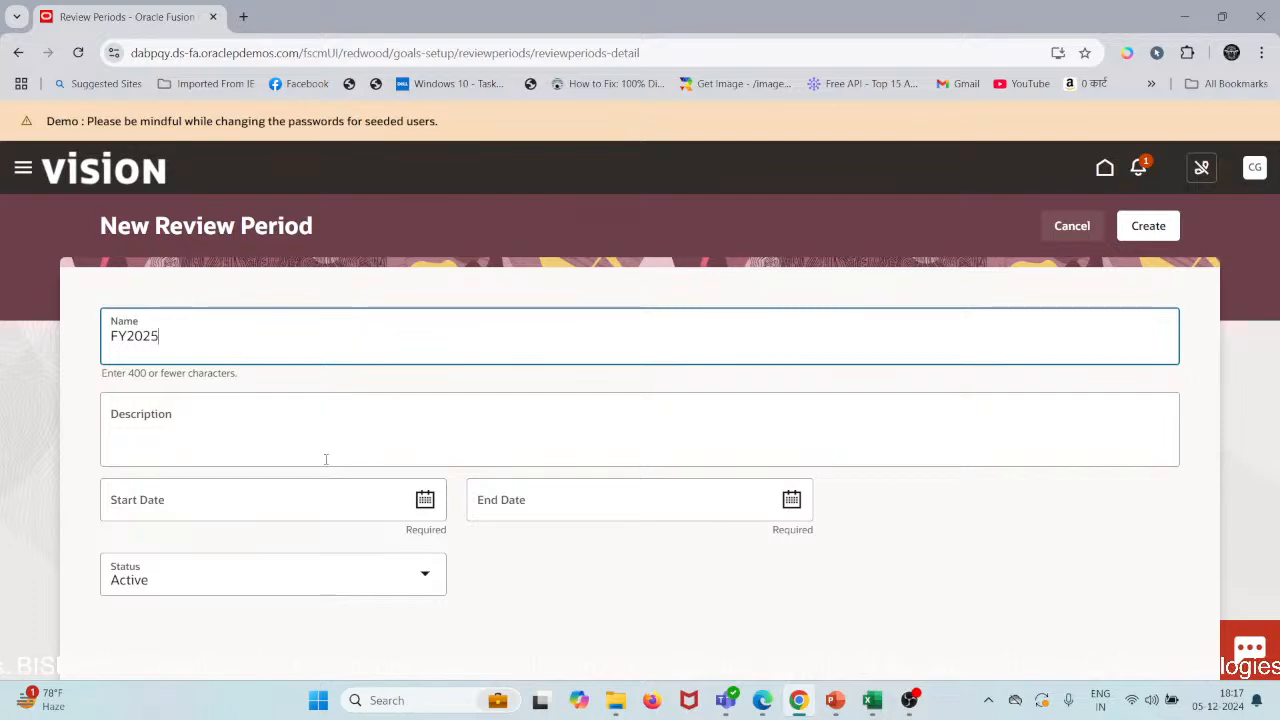
Set the new review period's start date to 1/1/25.
click(425, 499)
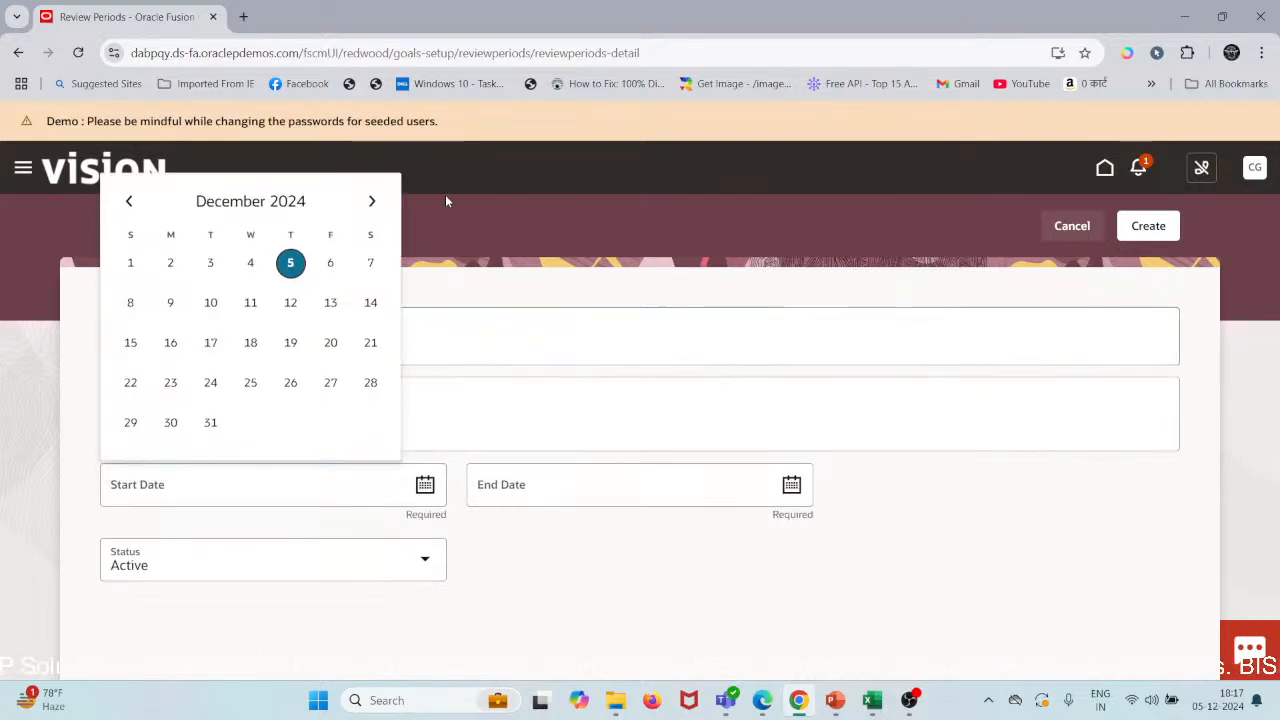
click(370, 201)
click(250, 262)
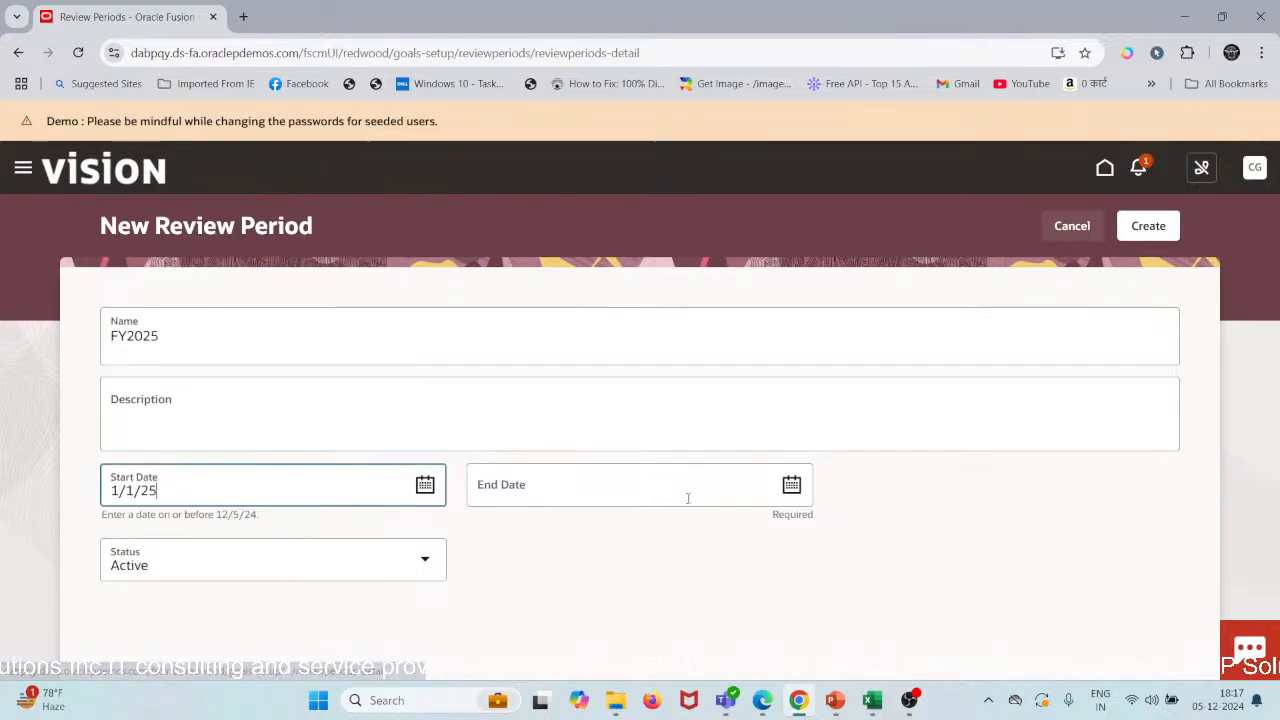
Set the new review period's end date to 12/31/25.
click(791, 484)
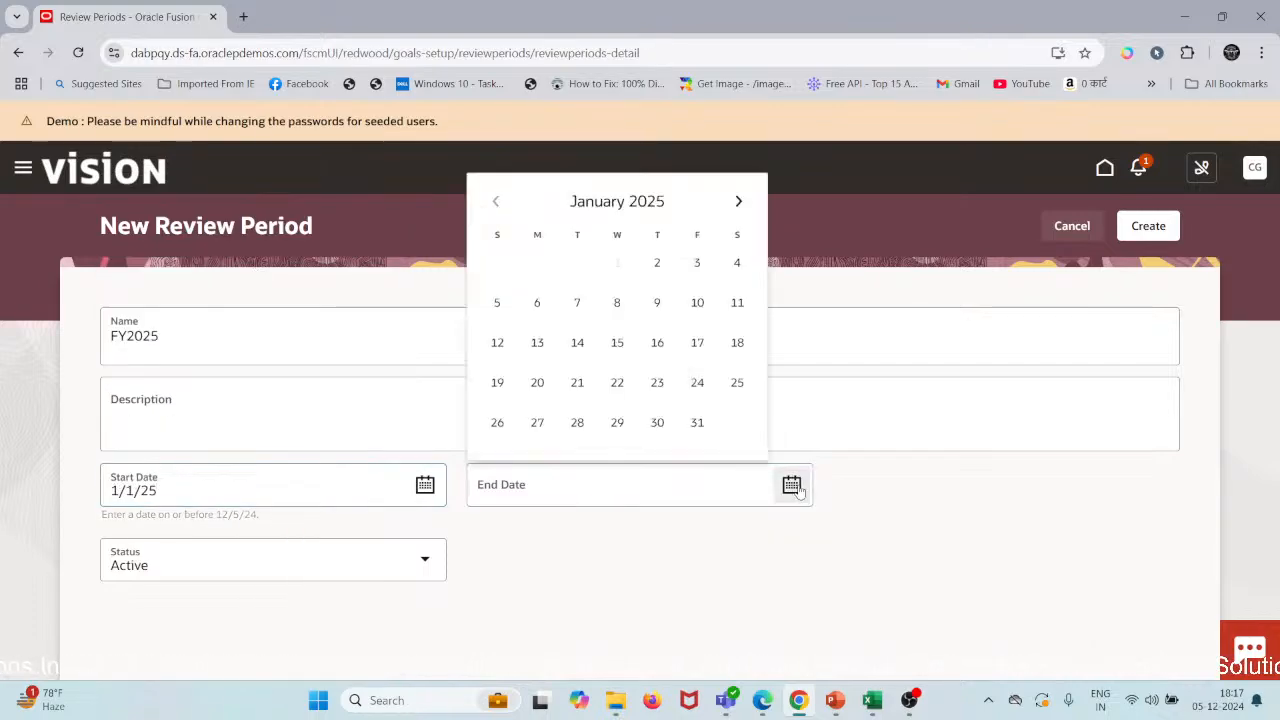
click(738, 201)
click(737, 201)
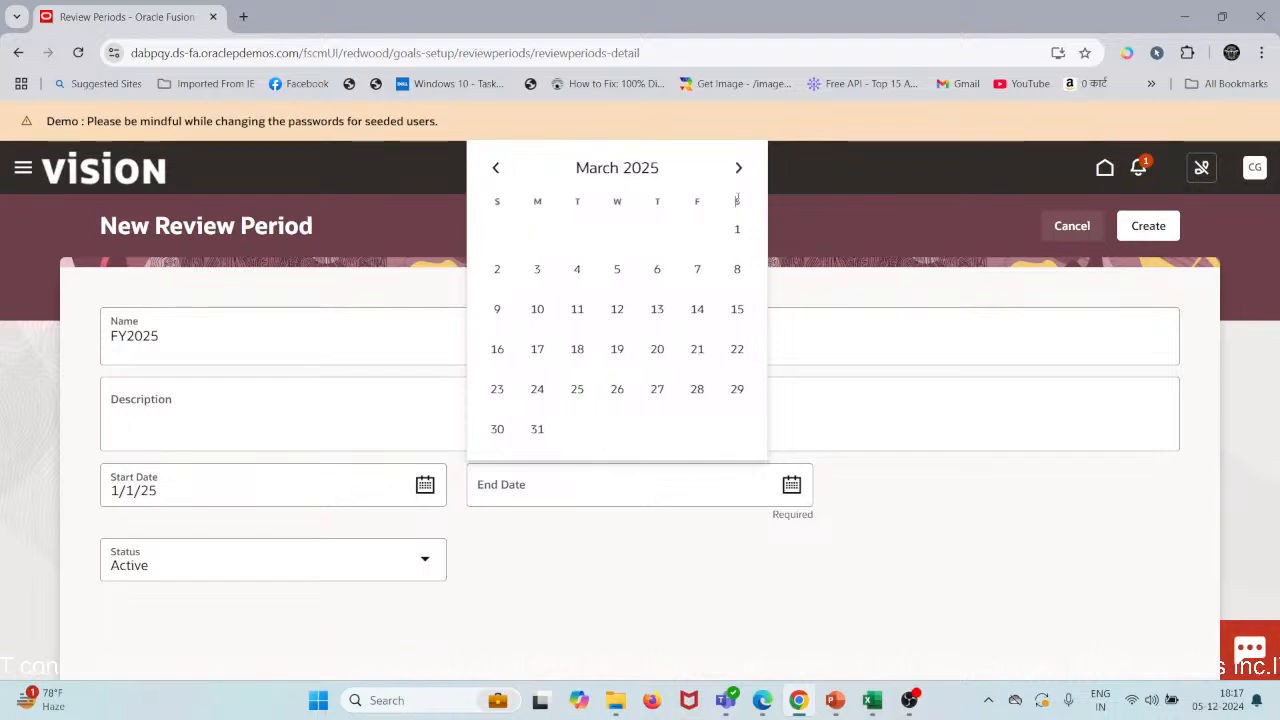
click(738, 167)
click(737, 199)
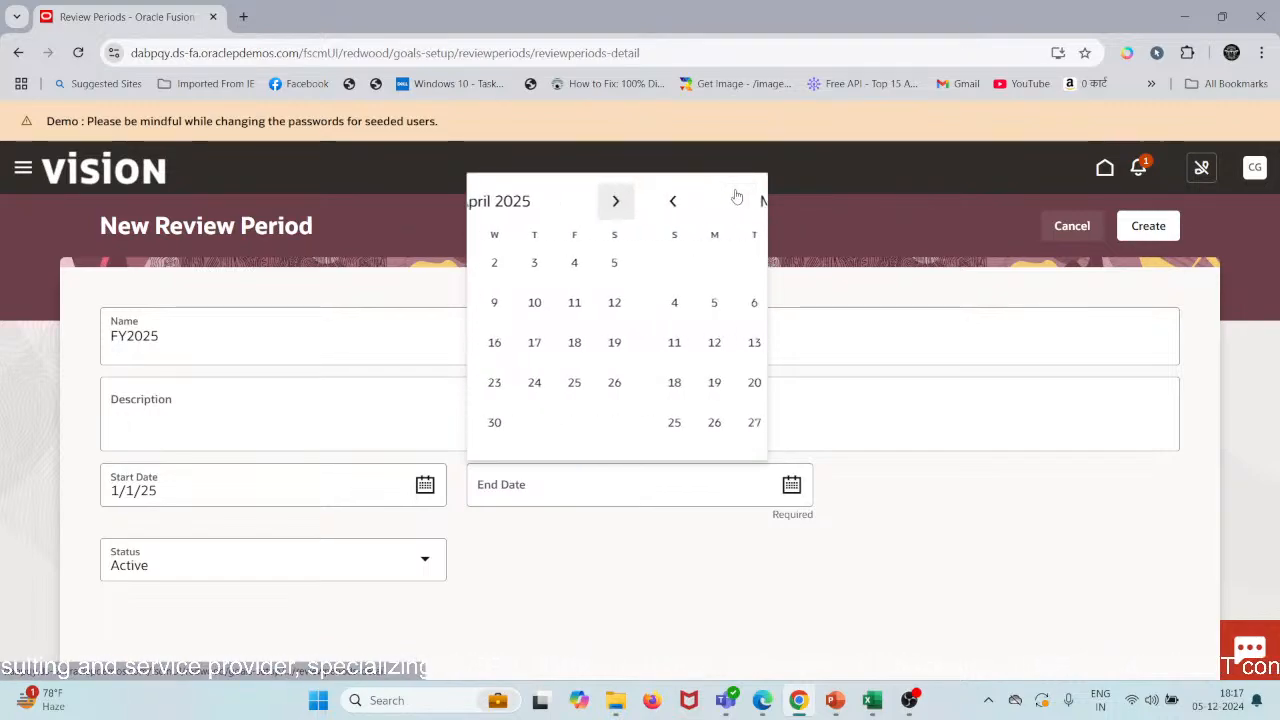
click(737, 199)
click(737, 199)
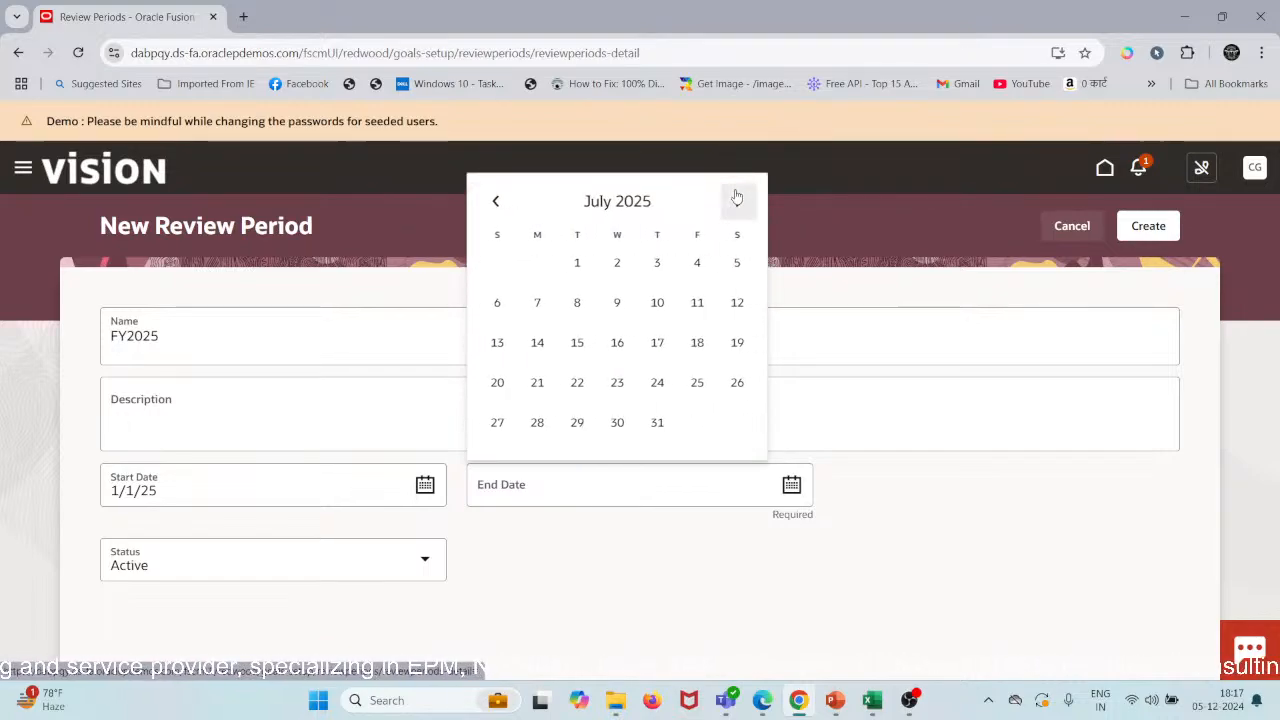
click(737, 199)
click(737, 166)
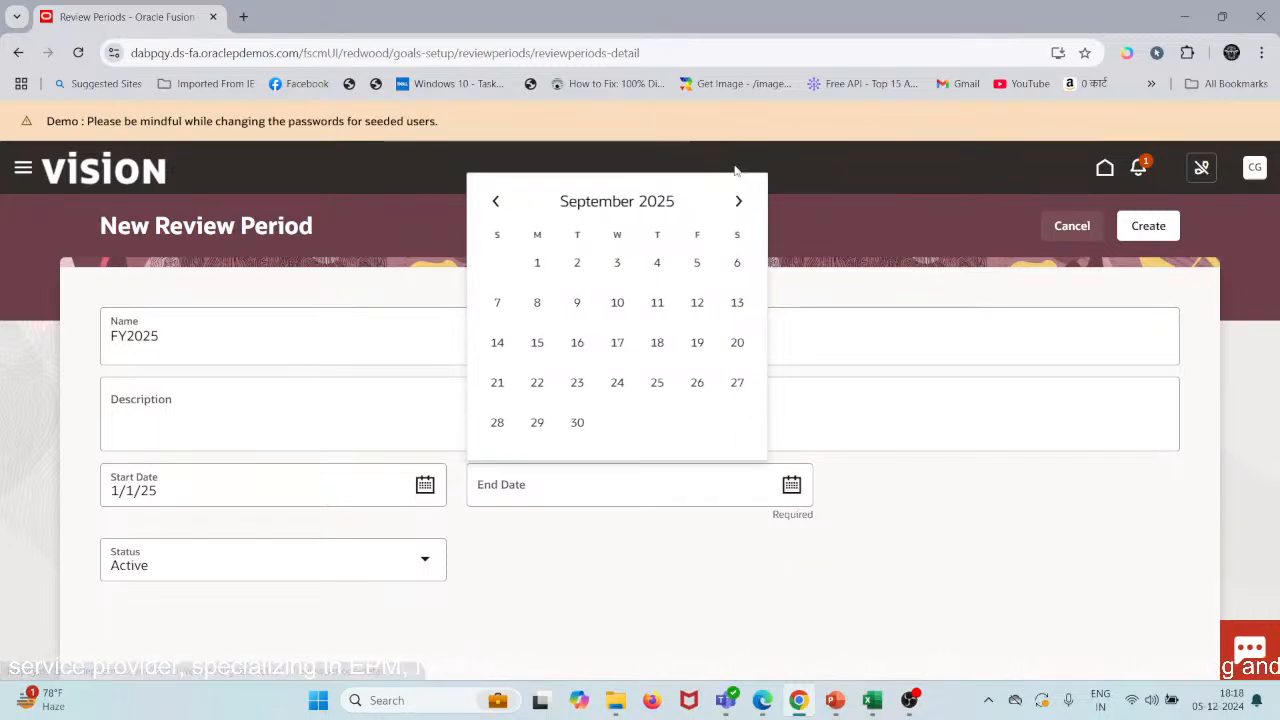
click(738, 201)
click(739, 200)
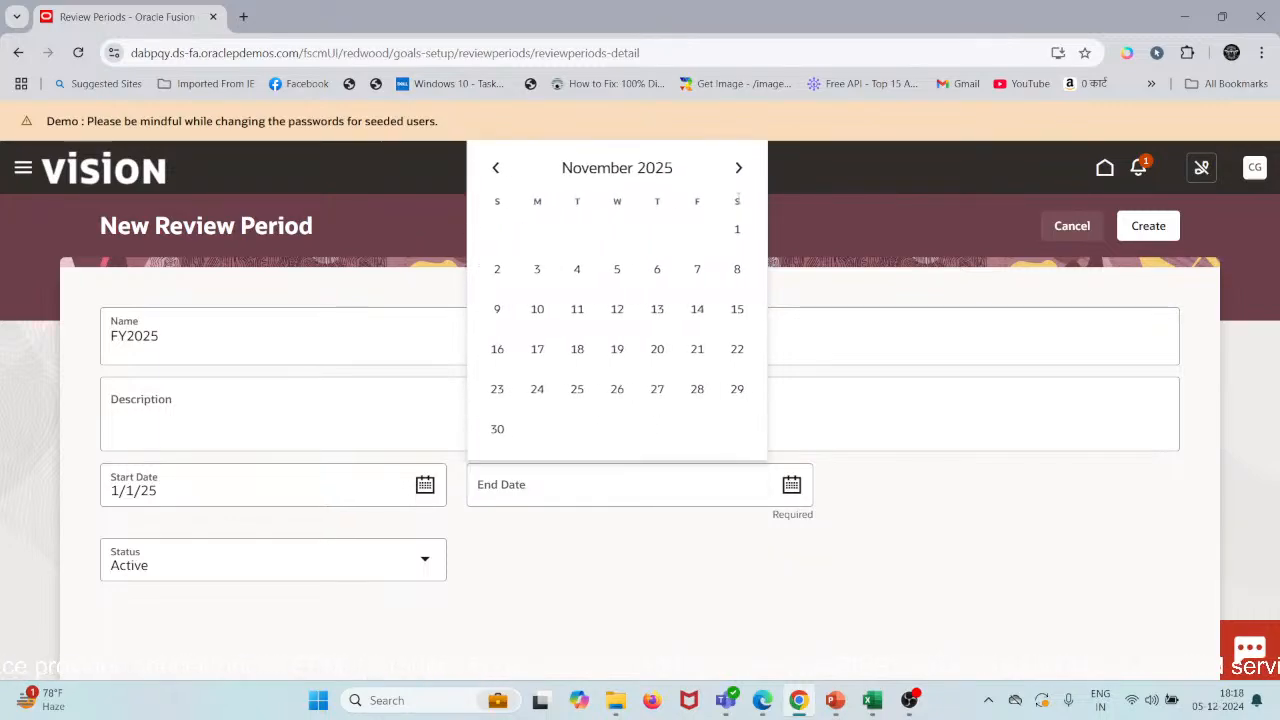
click(737, 168)
click(615, 426)
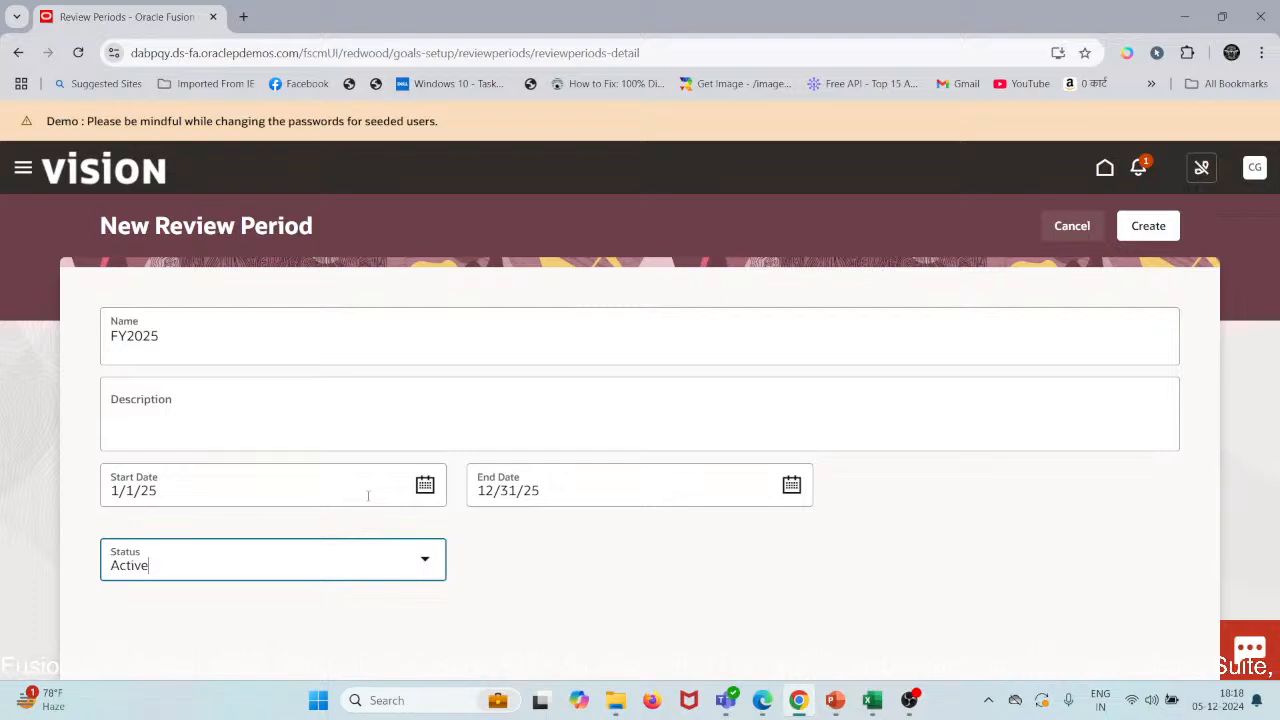
click(278, 480)
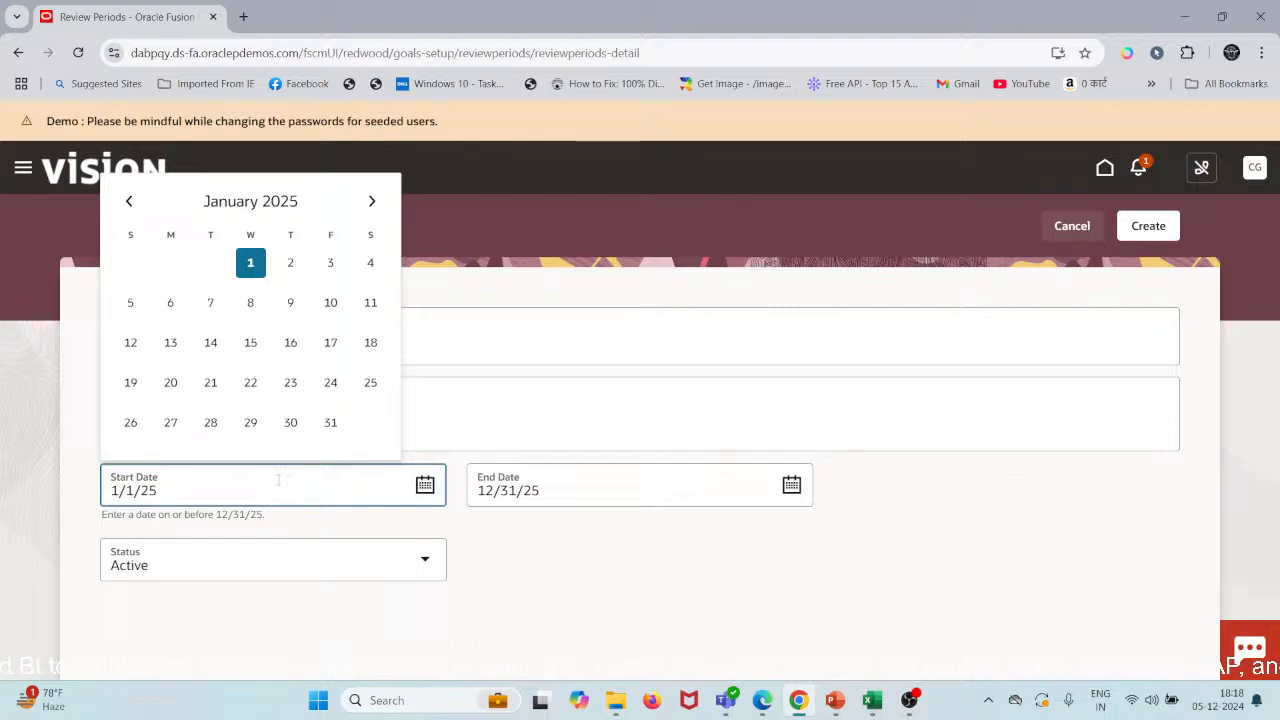
click(575, 552)
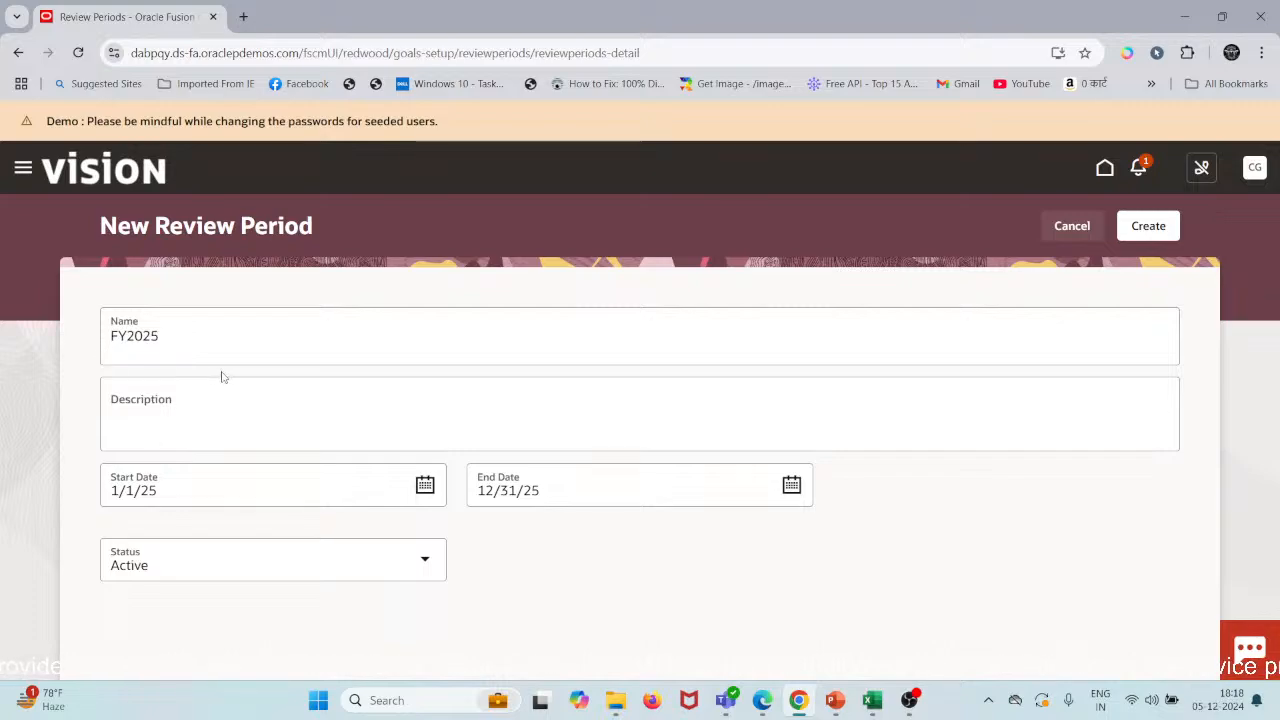
click(181, 340)
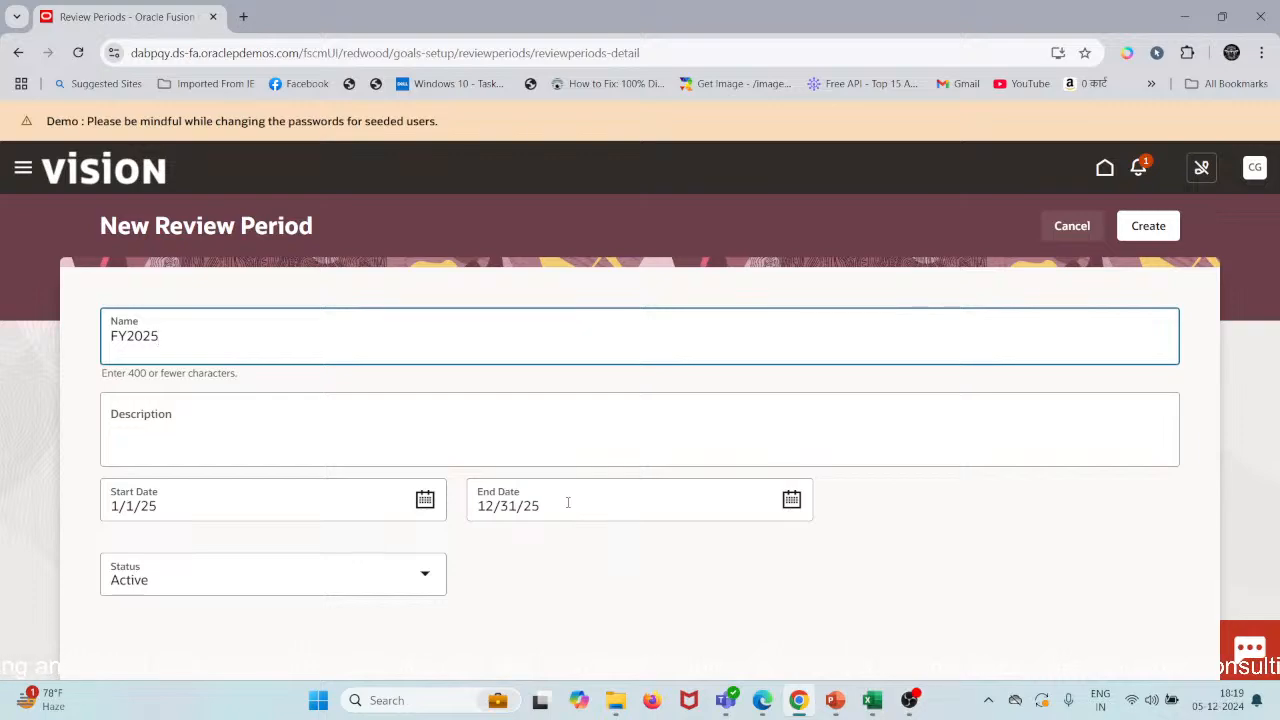
Enter the description "This is a evaluation for the financial year 2025" and create the review period.
click(168, 410)
click(188, 415)
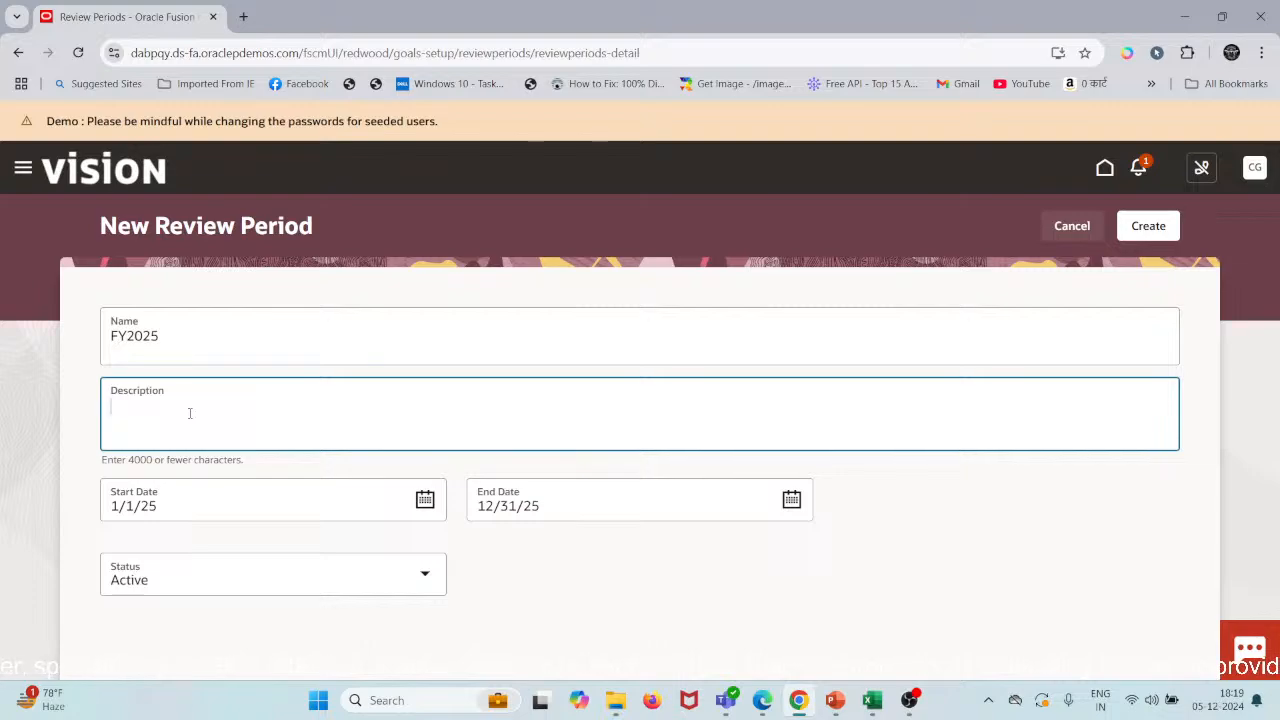
text(This is)
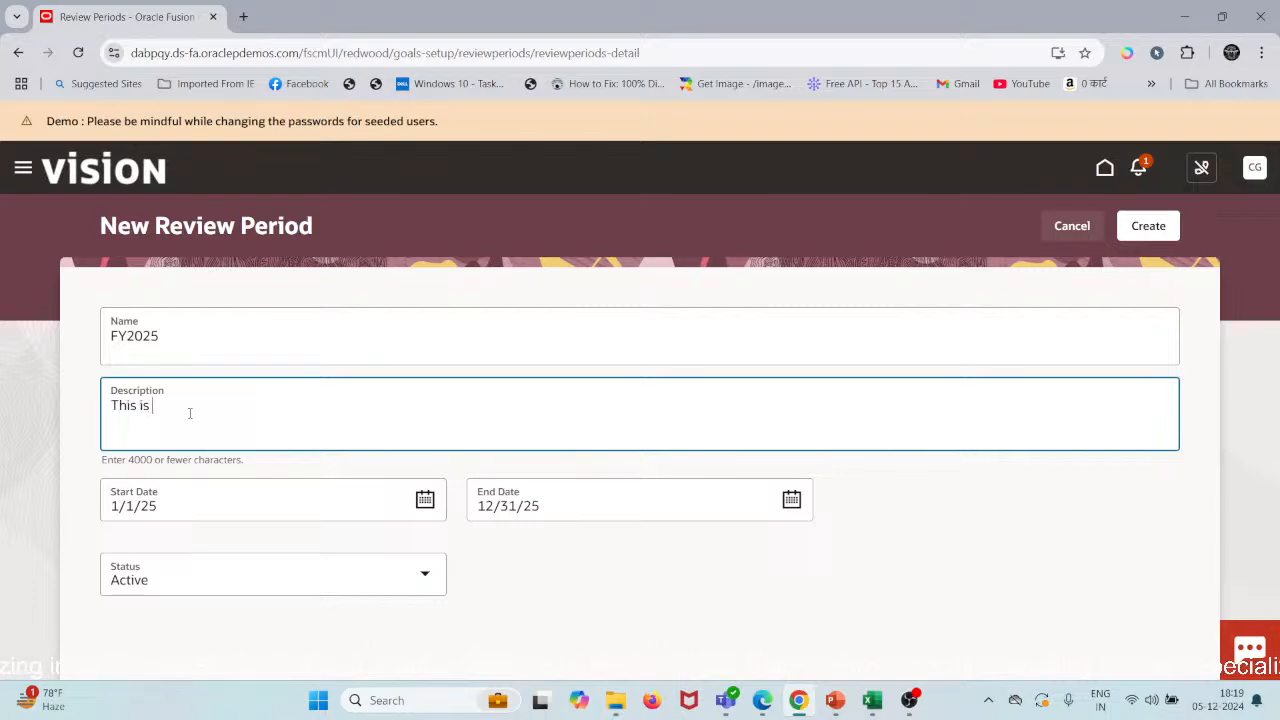
text( a evalu)
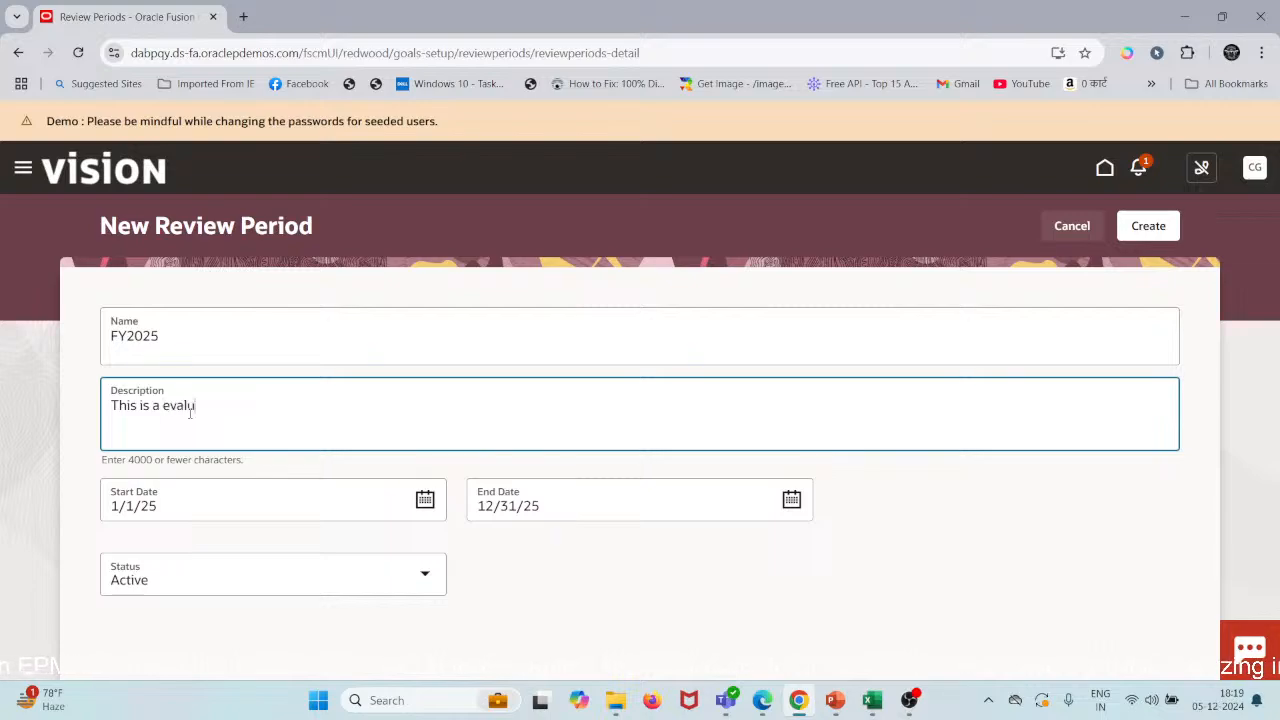
text(ato)
key(BackSpace)
key(BackSpace)
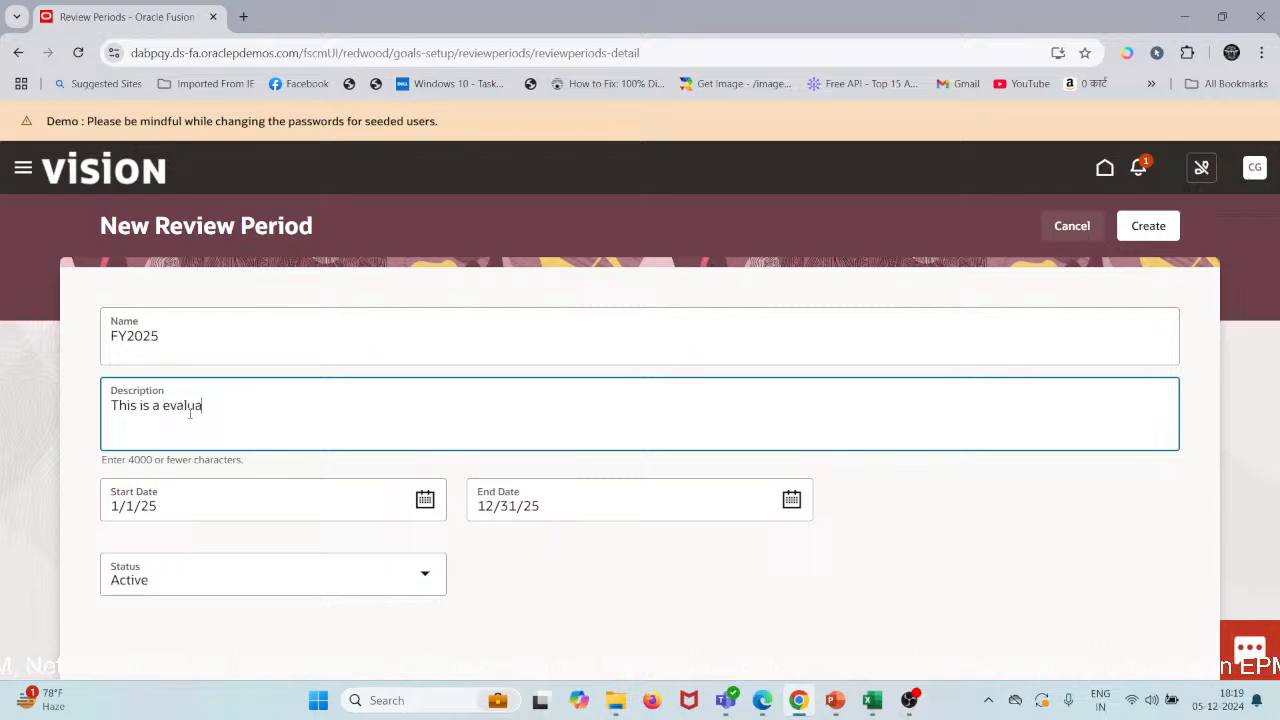
text(tion for )
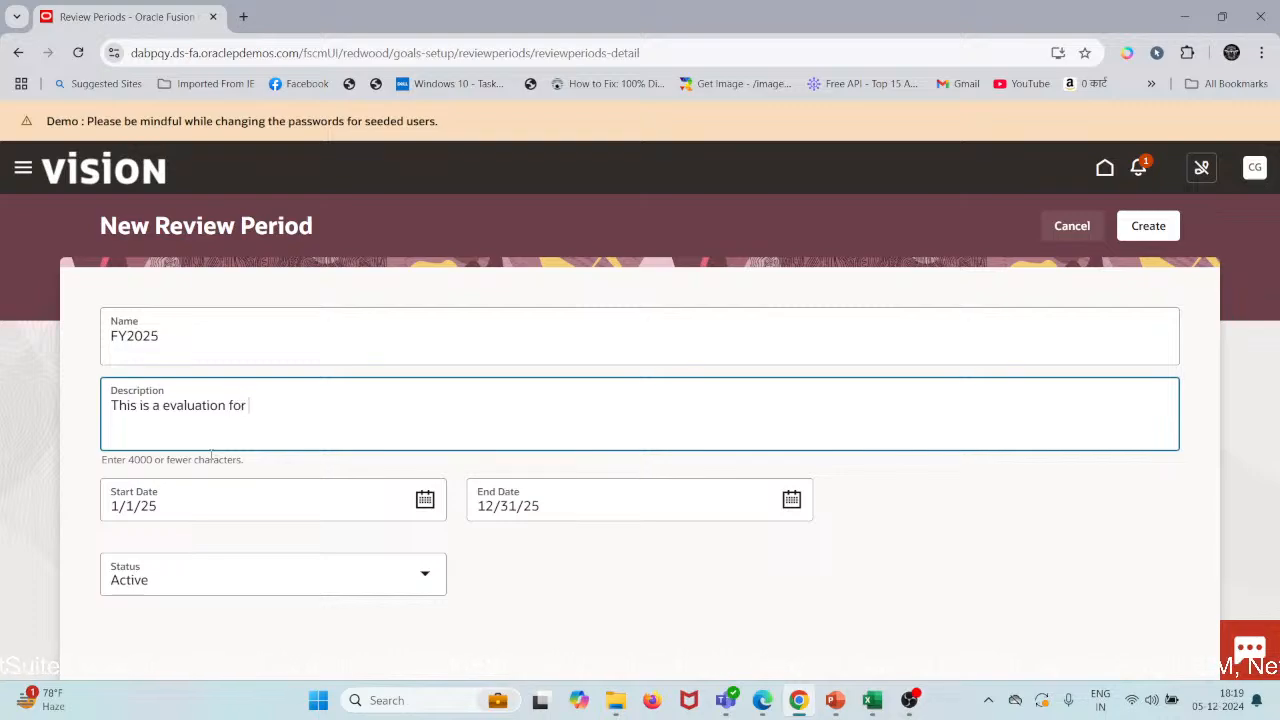
text(the )
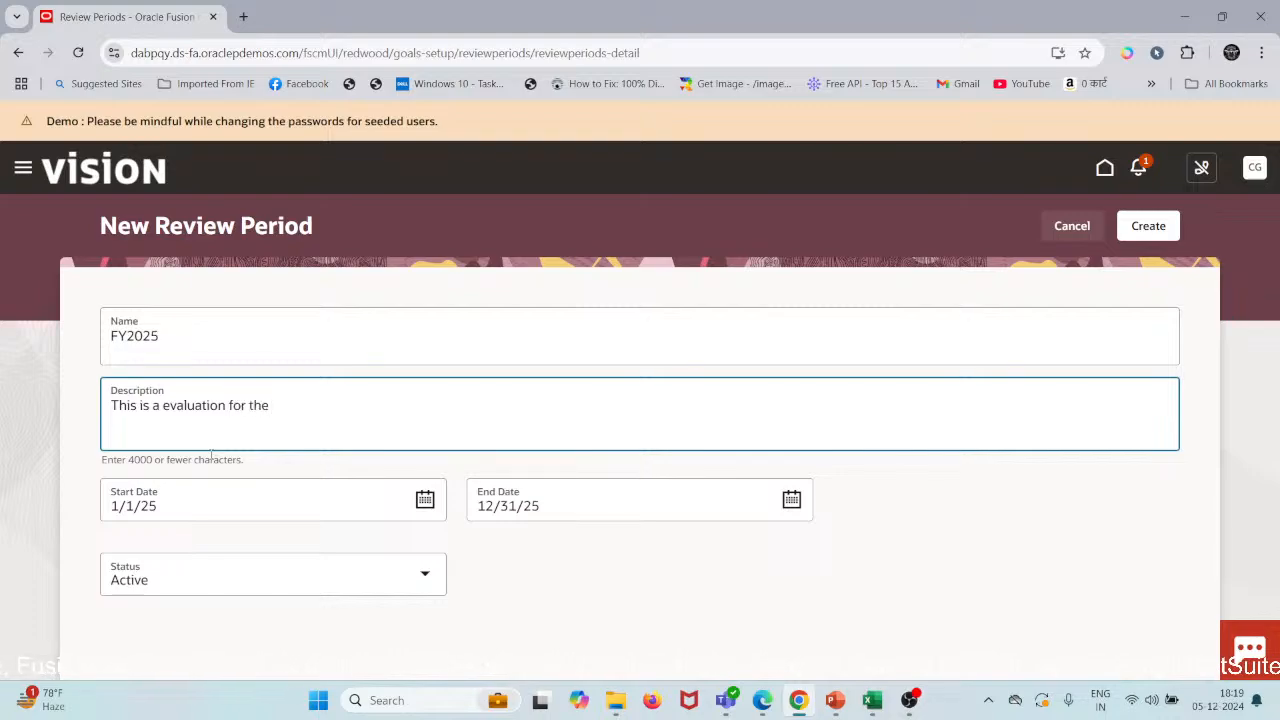
text(f)
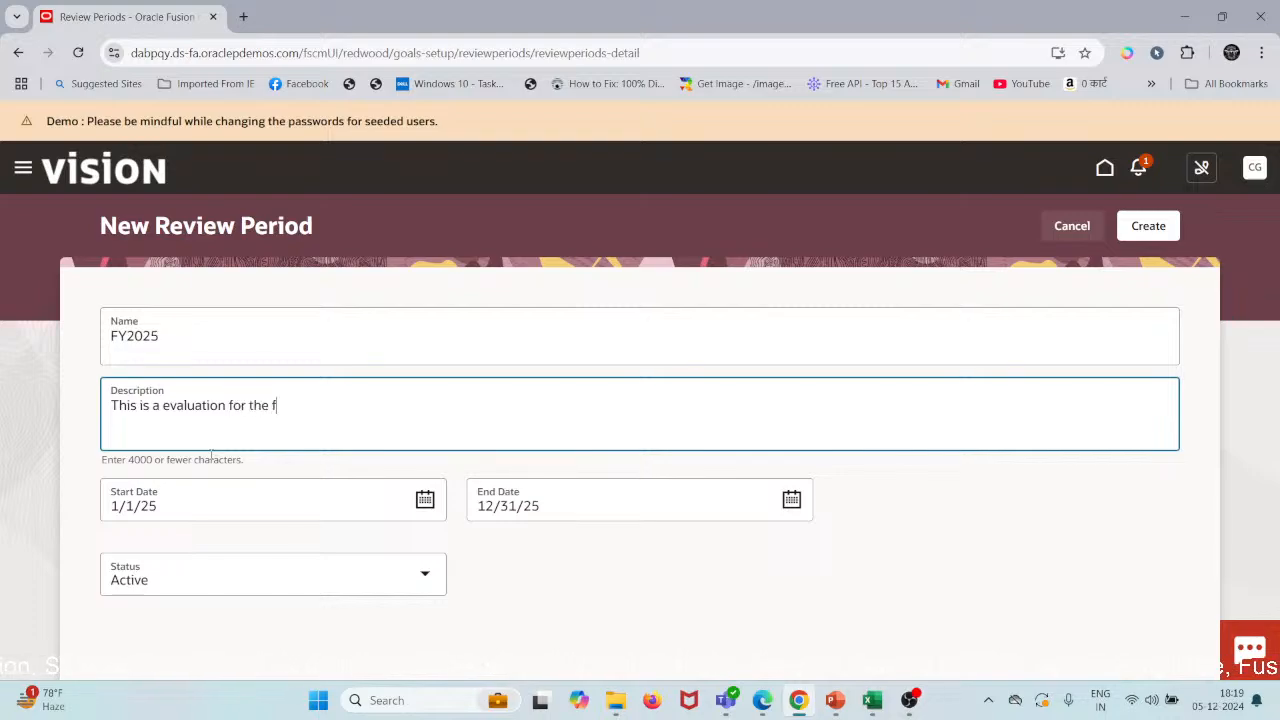
text(inancial )
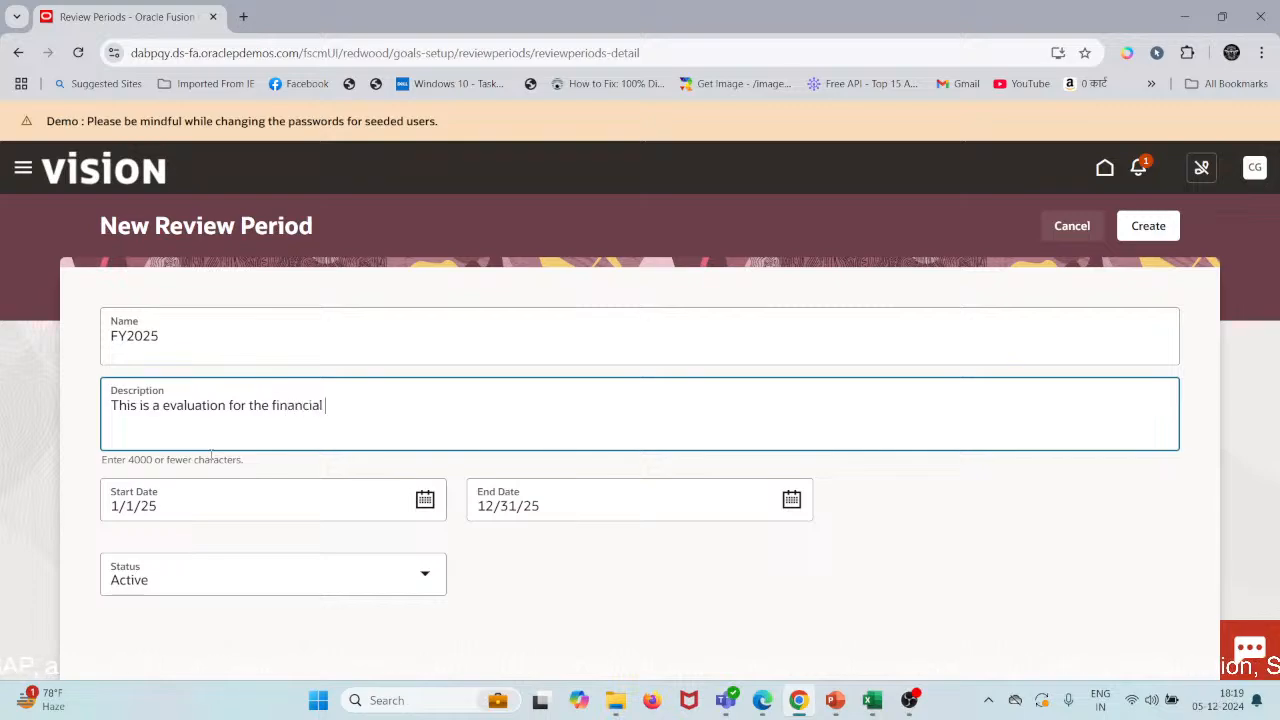
text(year 2025)
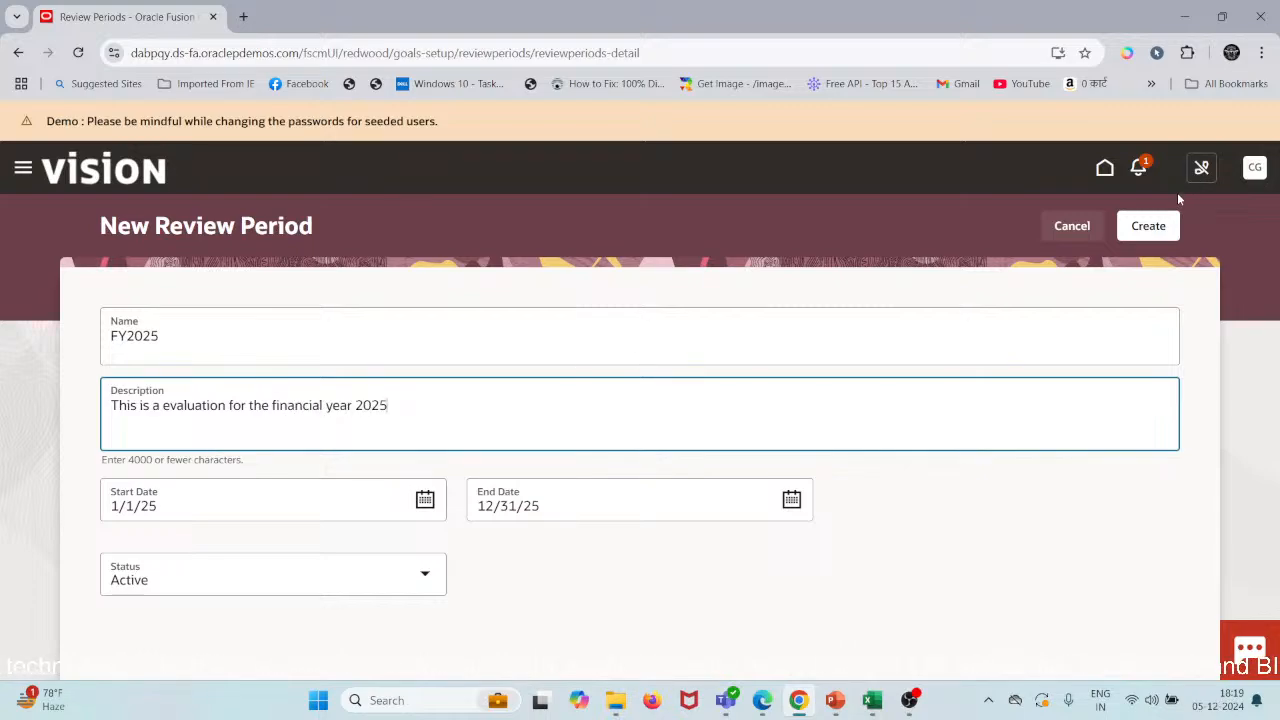
click(1149, 227)
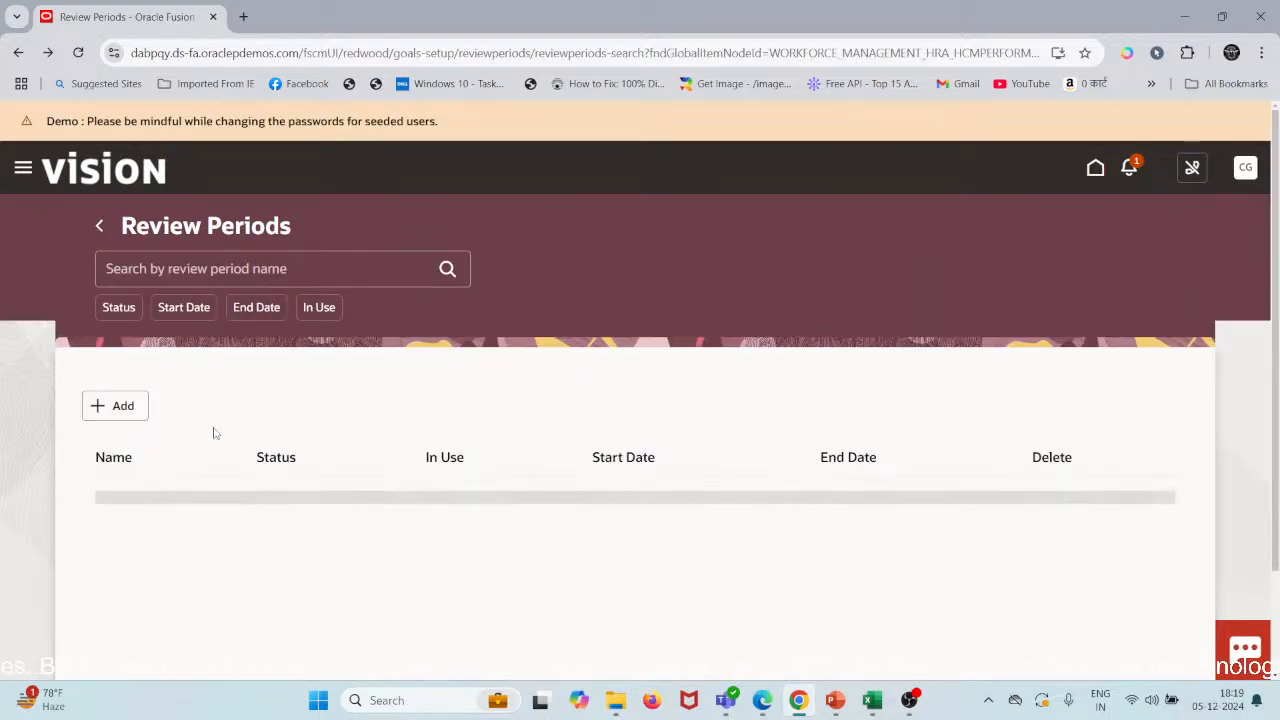
Find FY2025 in the review periods list, open its details, and return to the list without making changes.
scroll(535, 398, down, 2)
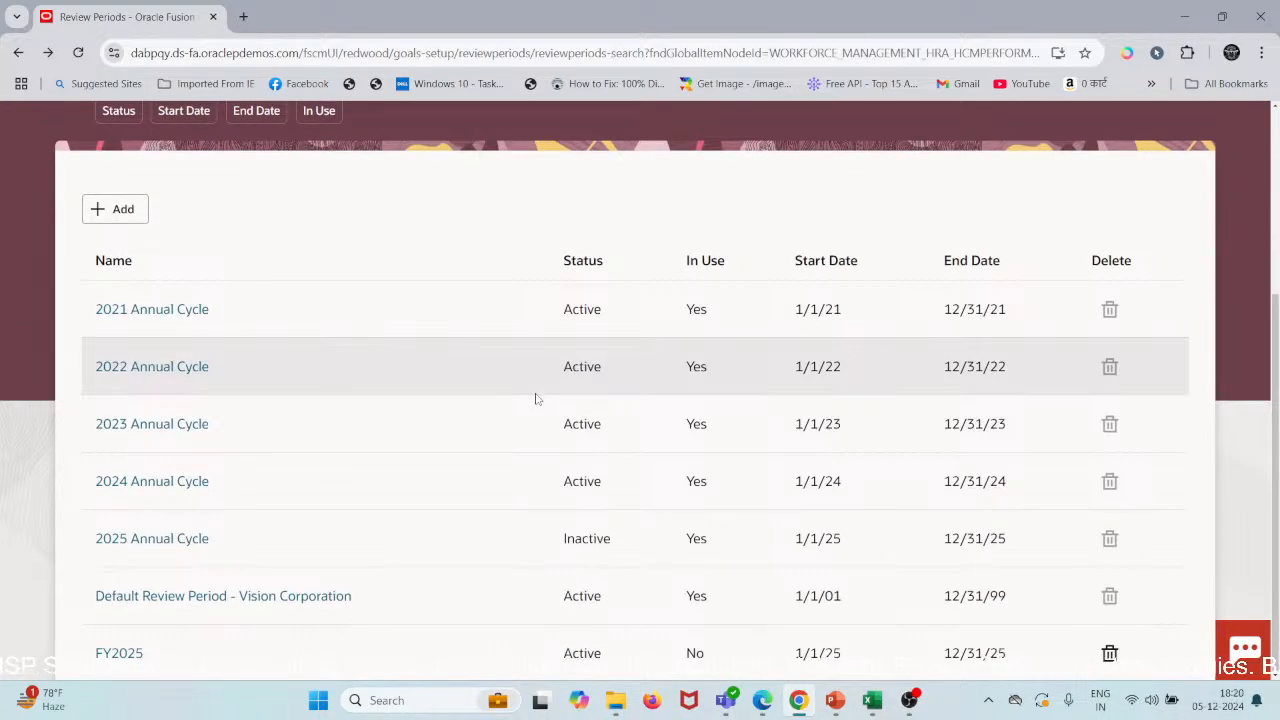
scroll(535, 398, down, 1)
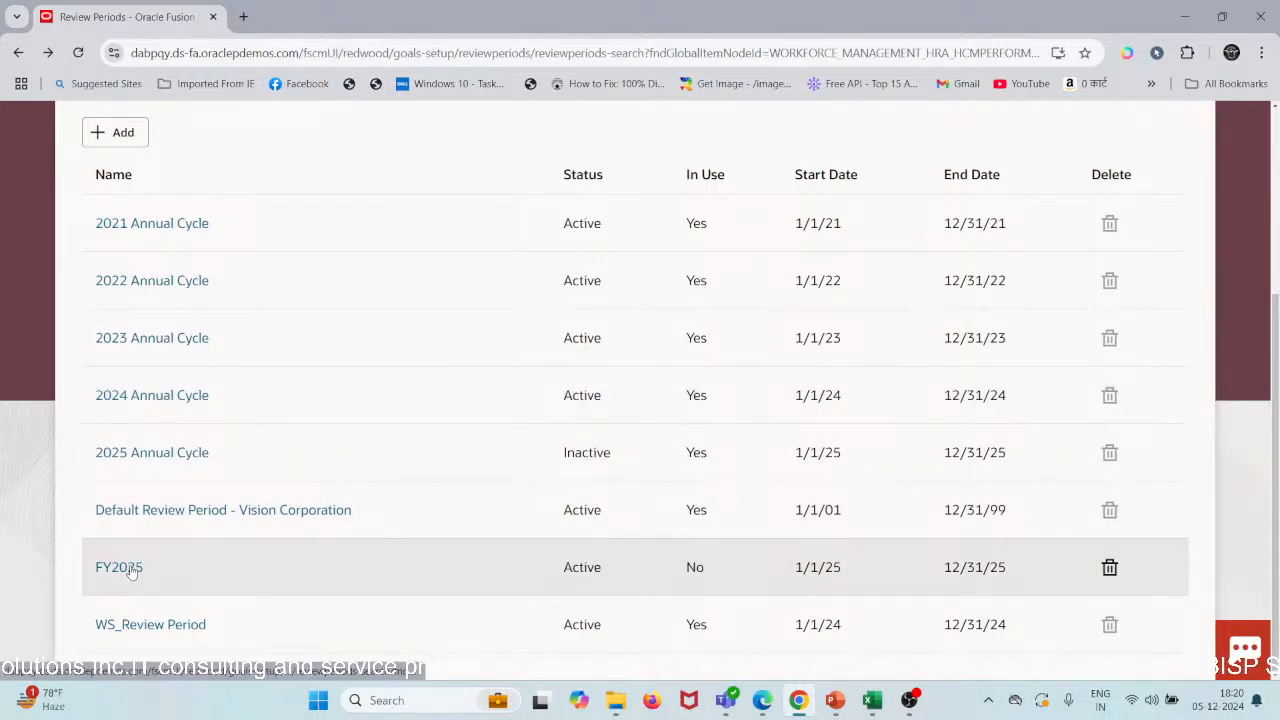
scroll(324, 416, up, 3)
scroll(324, 416, down, 3)
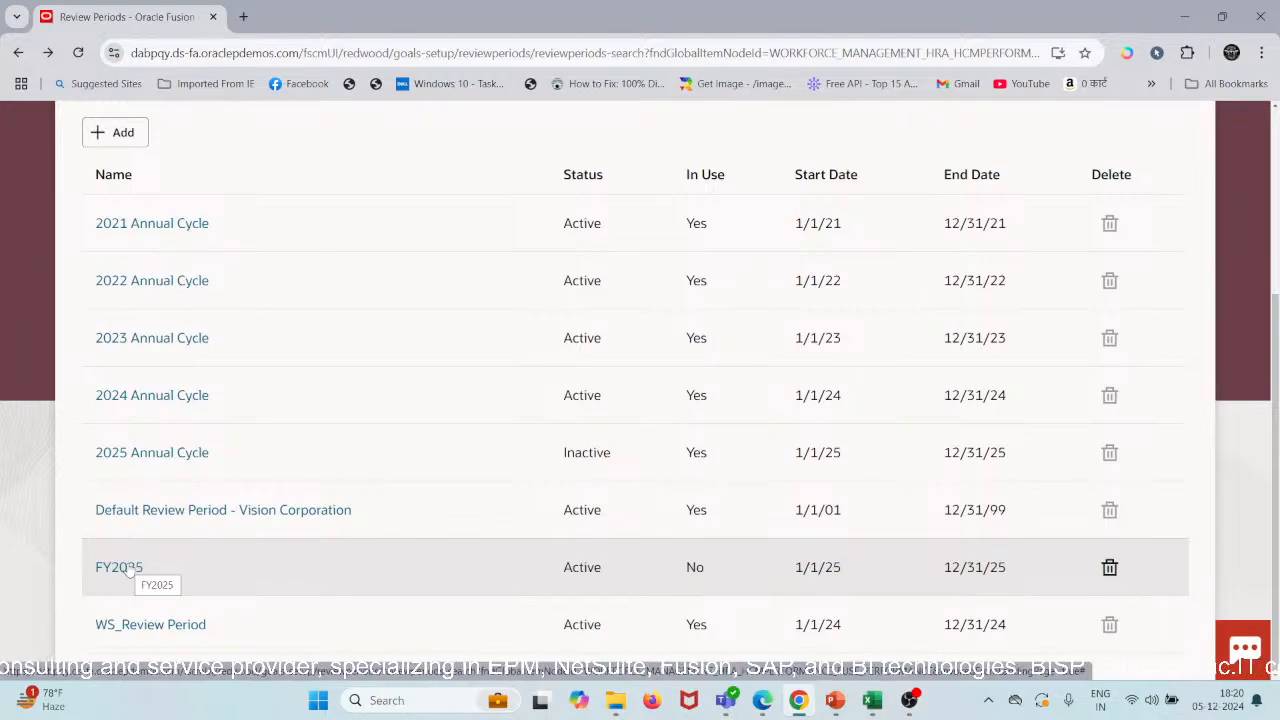
click(119, 567)
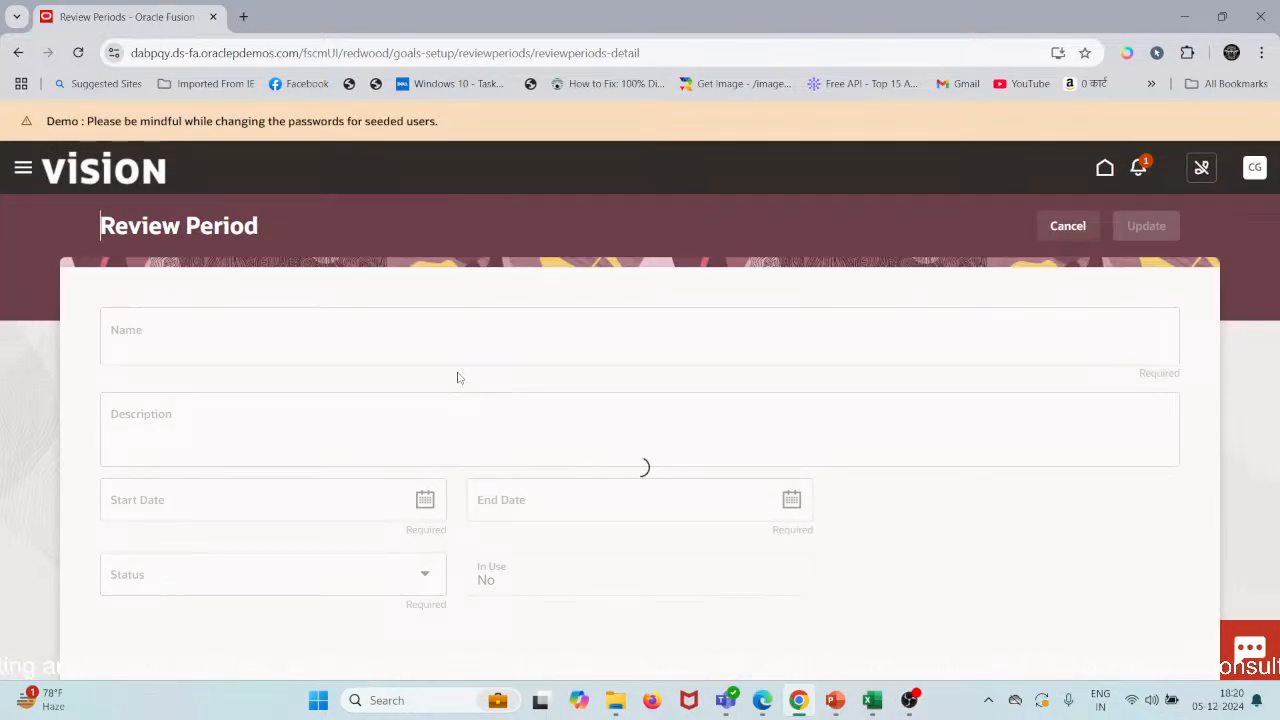
click(1064, 228)
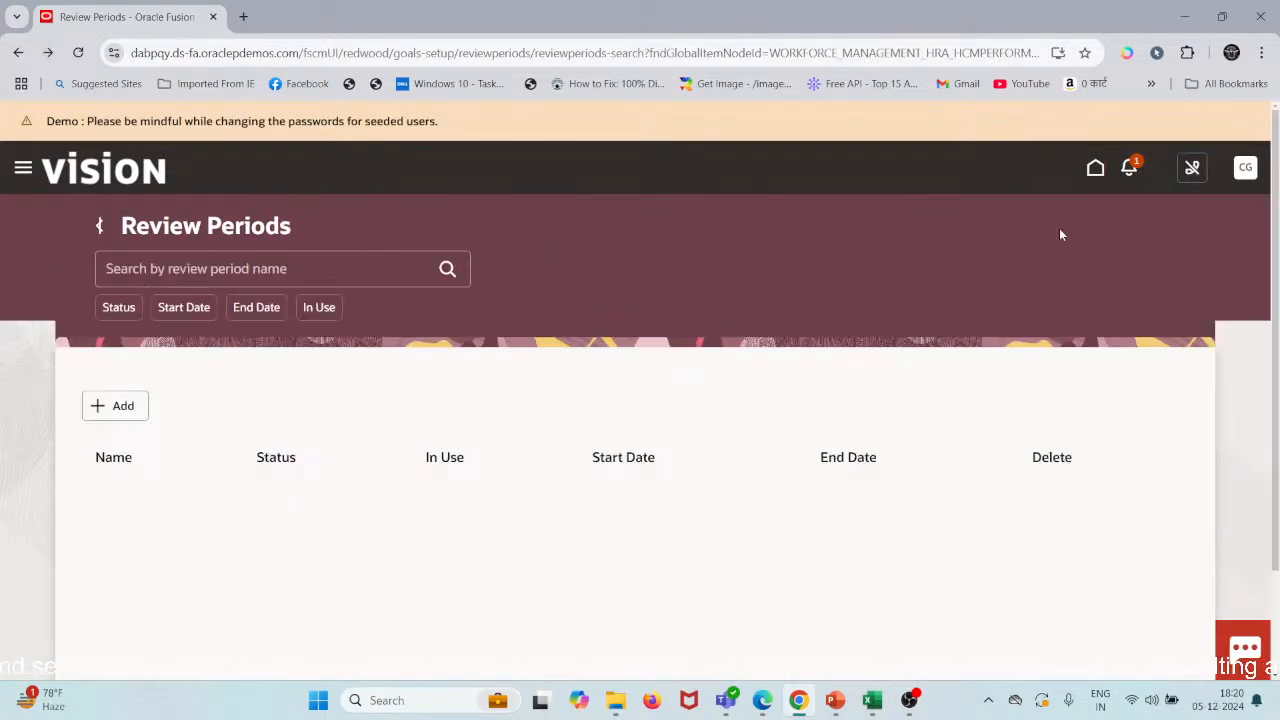
scroll(621, 376, down, 3)
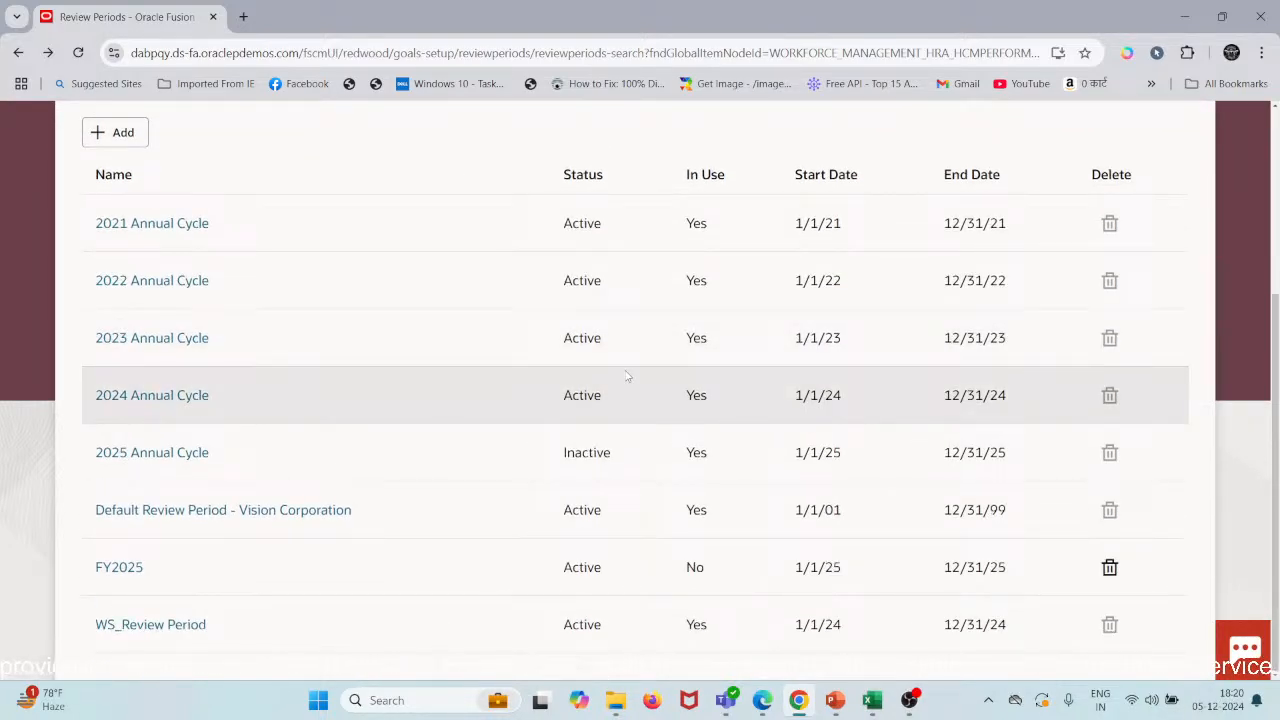
mouse_move(872, 700)
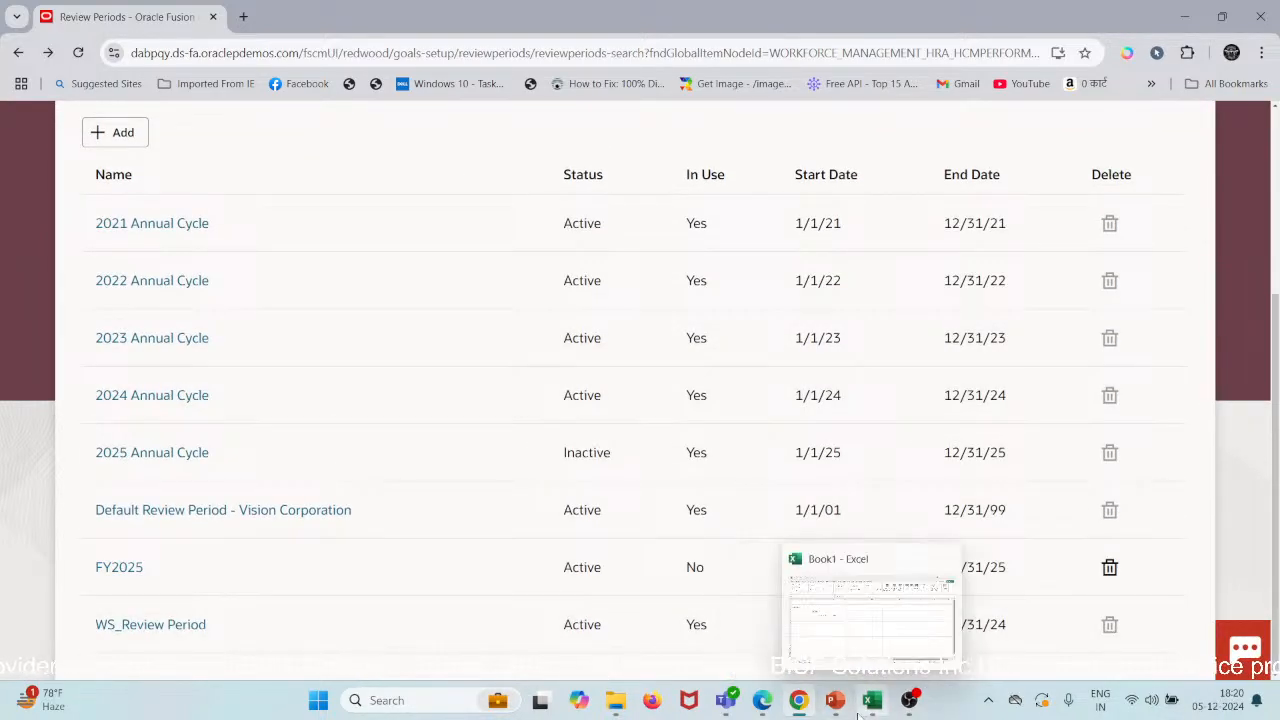
Switch to the Excel workbook and enter the employee's first name in cell A7 with the date 1-12-2024 in B7.
click(892, 651)
click(126, 354)
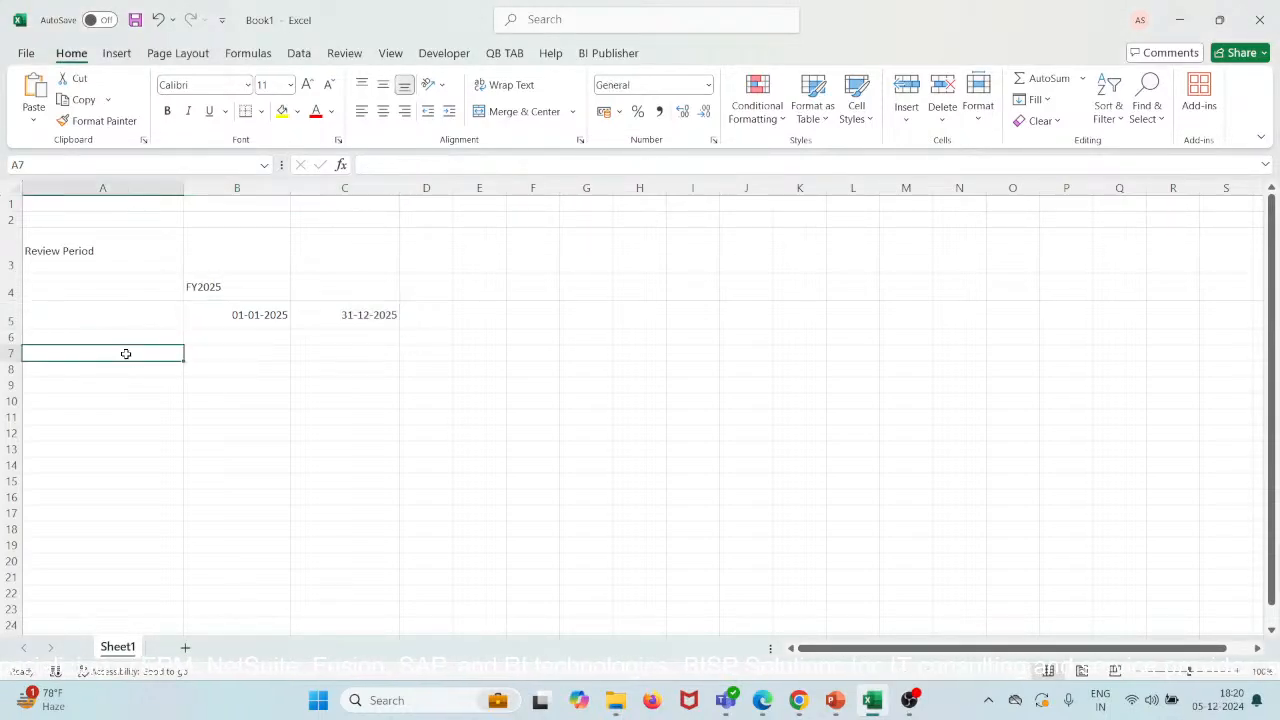
text(John)
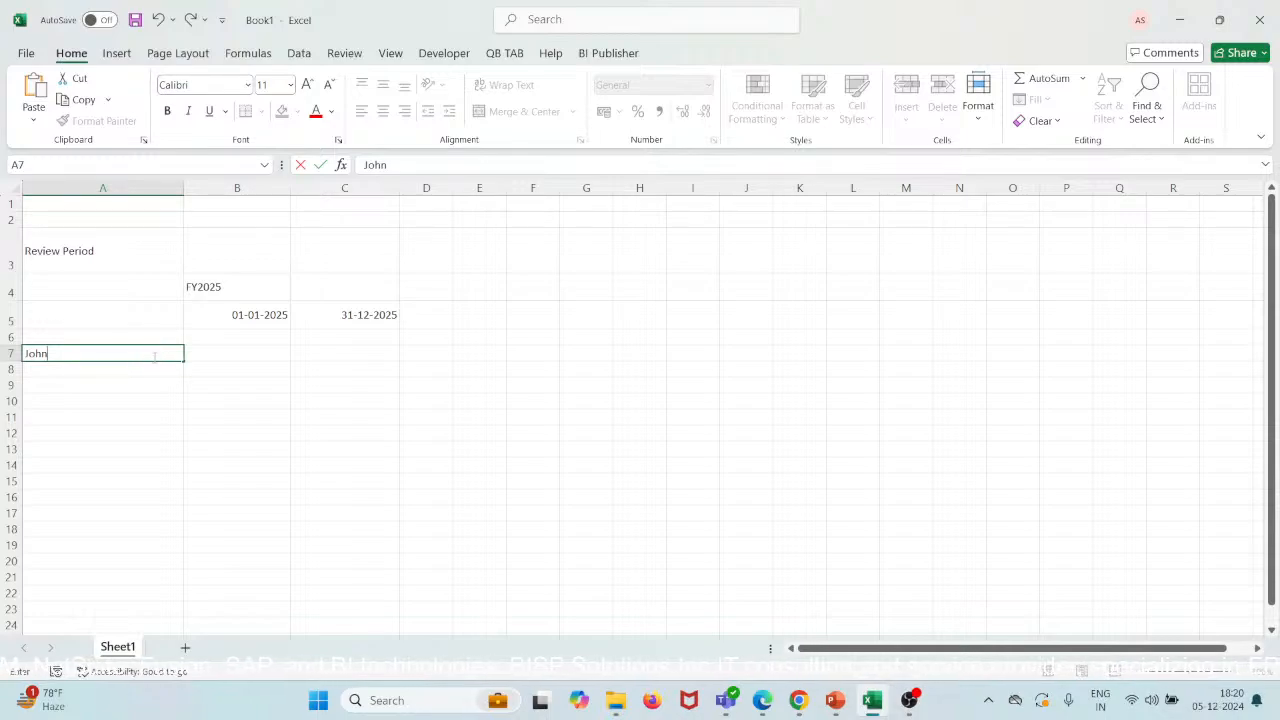
click(234, 362)
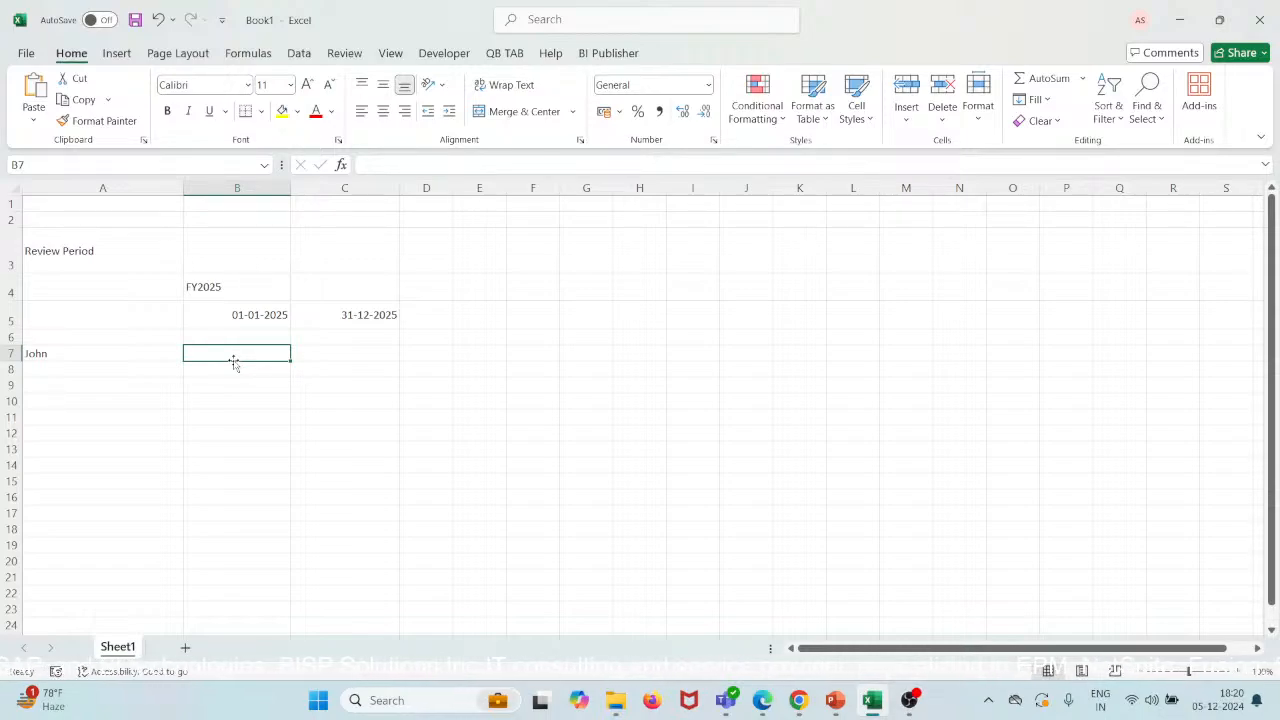
text(1-12)
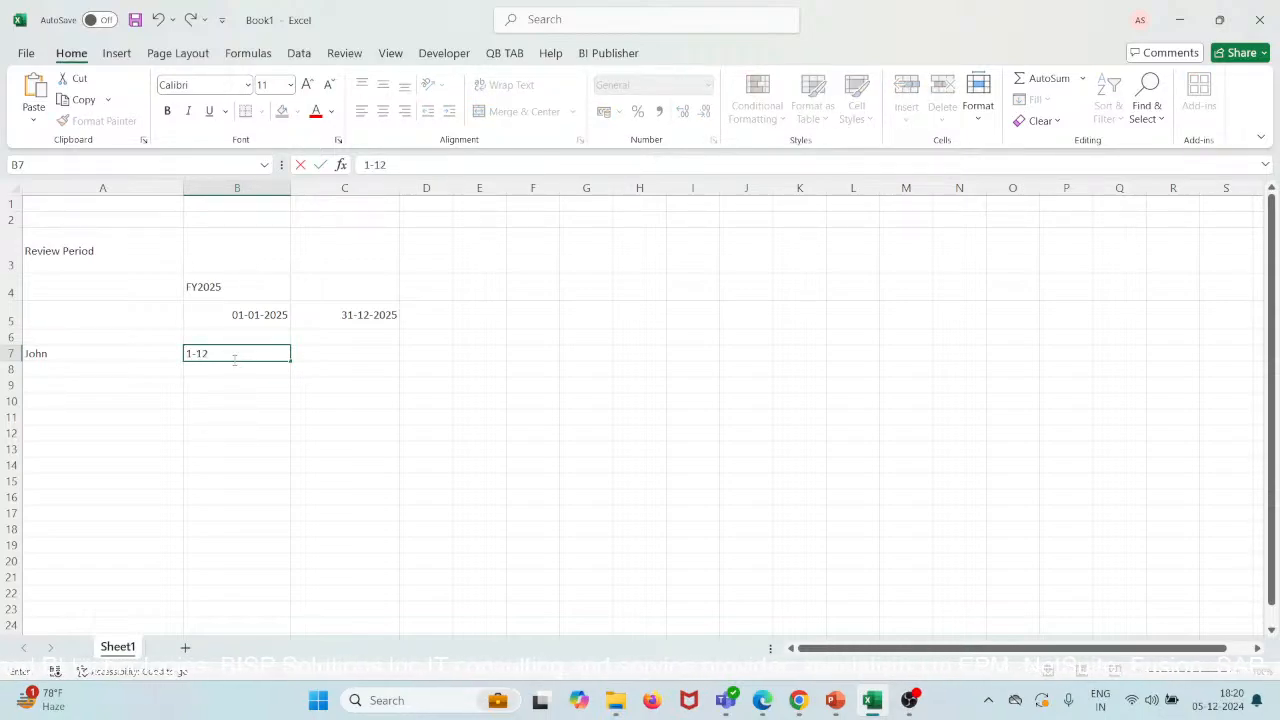
text(-2024)
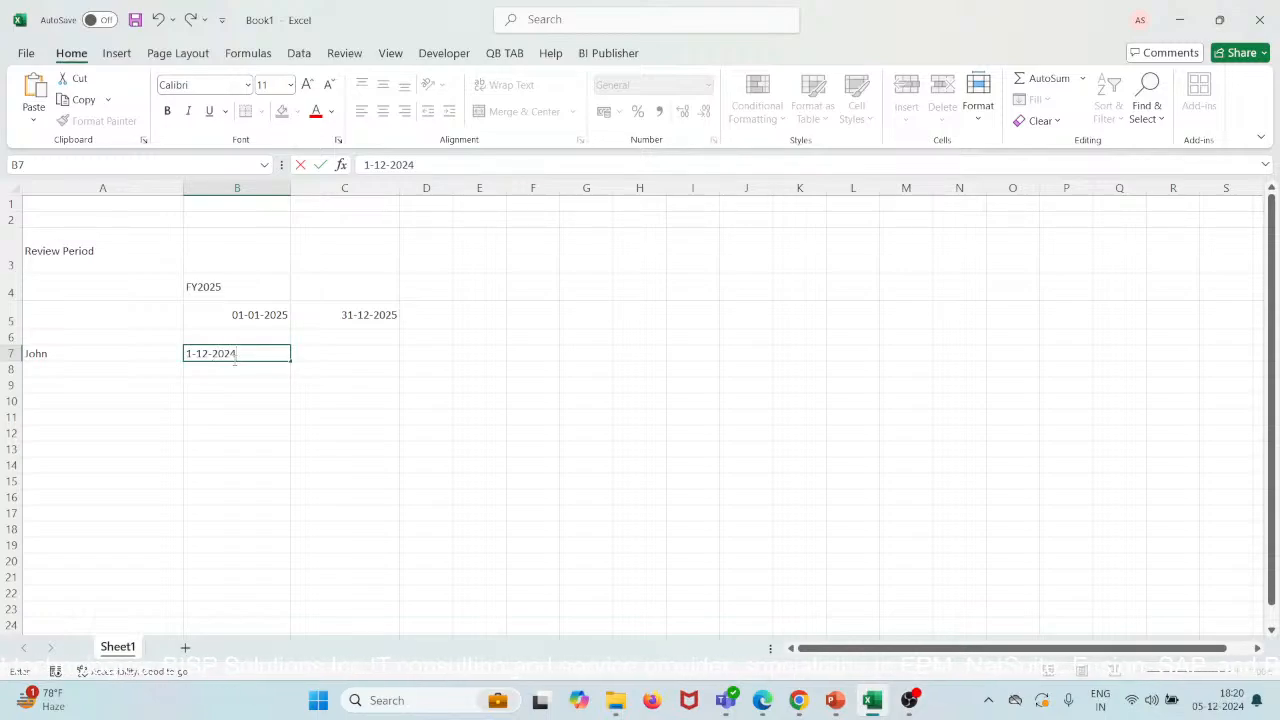
click(264, 381)
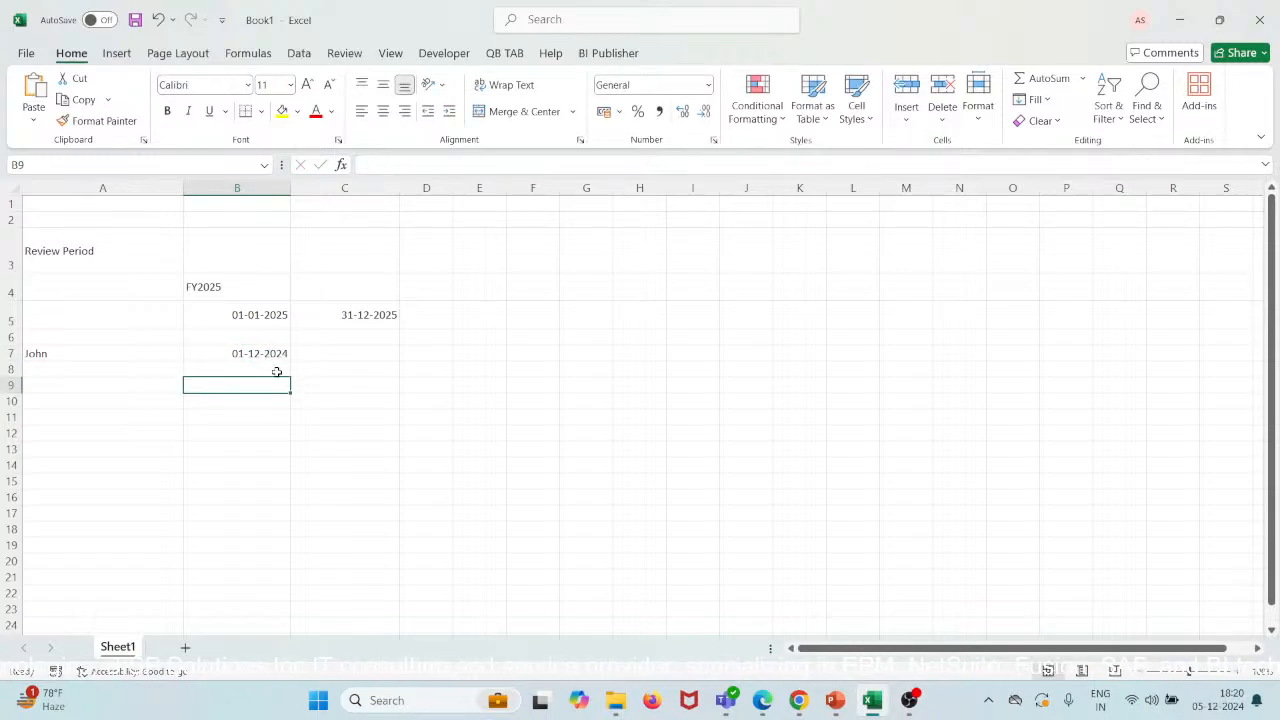
Enter the date 1-1-2025 in cell B8, directly below the 01-12-2024 date.
click(277, 370)
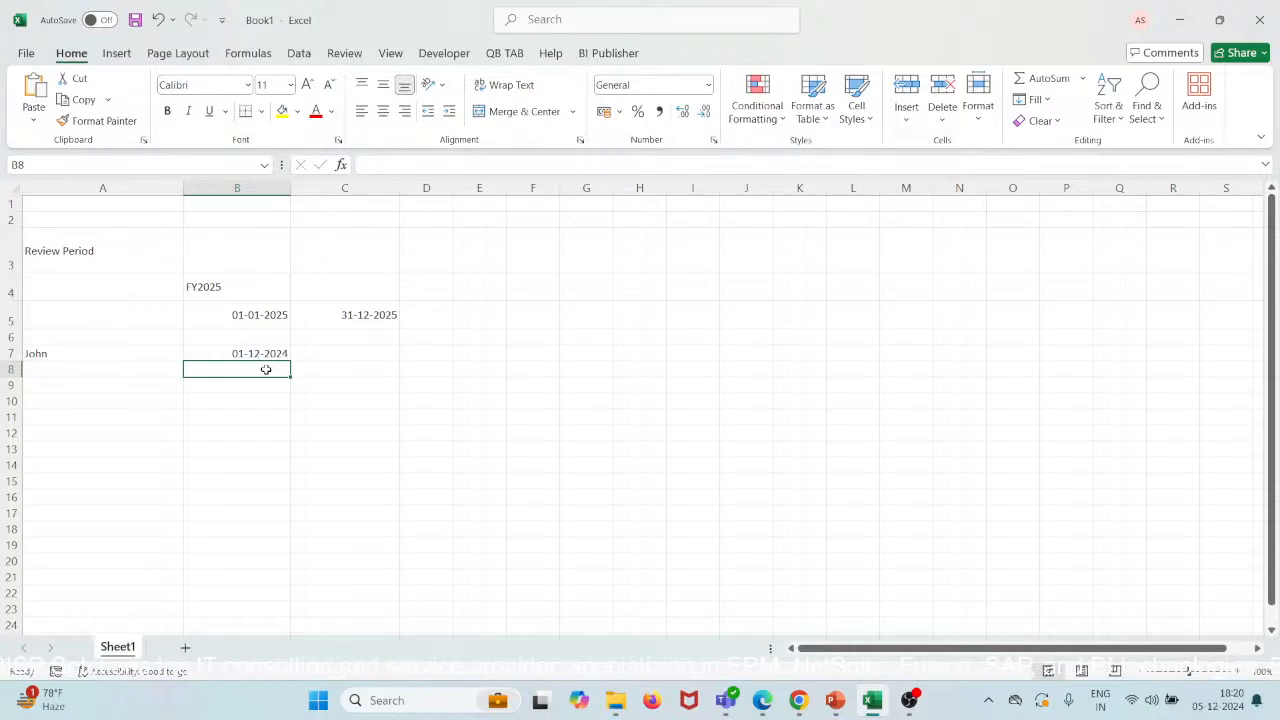
mouse_move(266, 353)
mouse_down()
mouse_move(266, 377)
mouse_move(266, 366)
mouse_up()
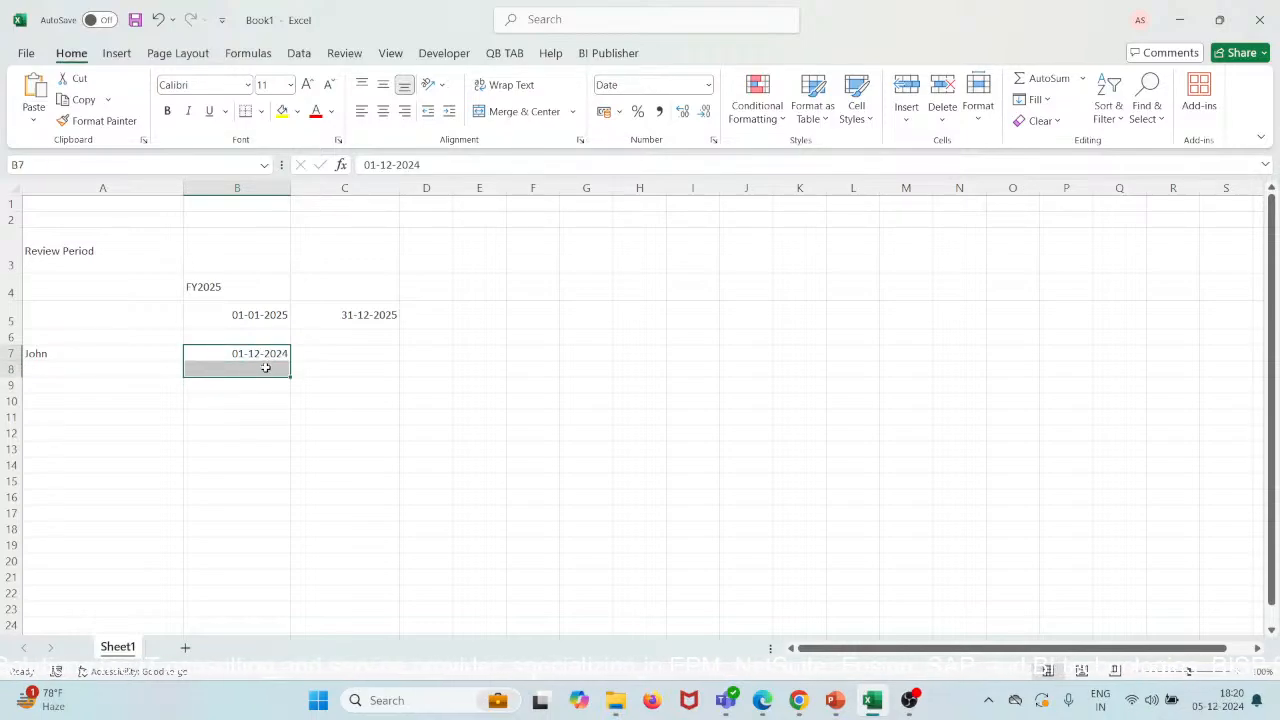
click(263, 370)
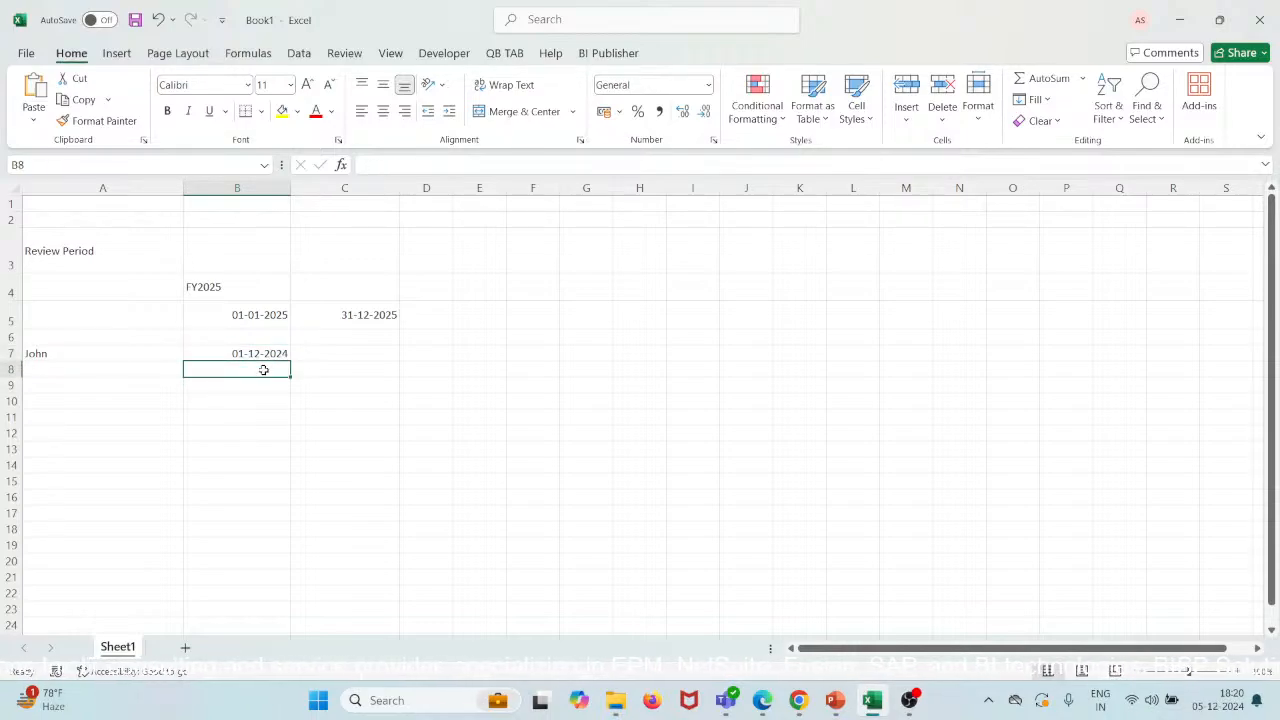
double_click(263, 370)
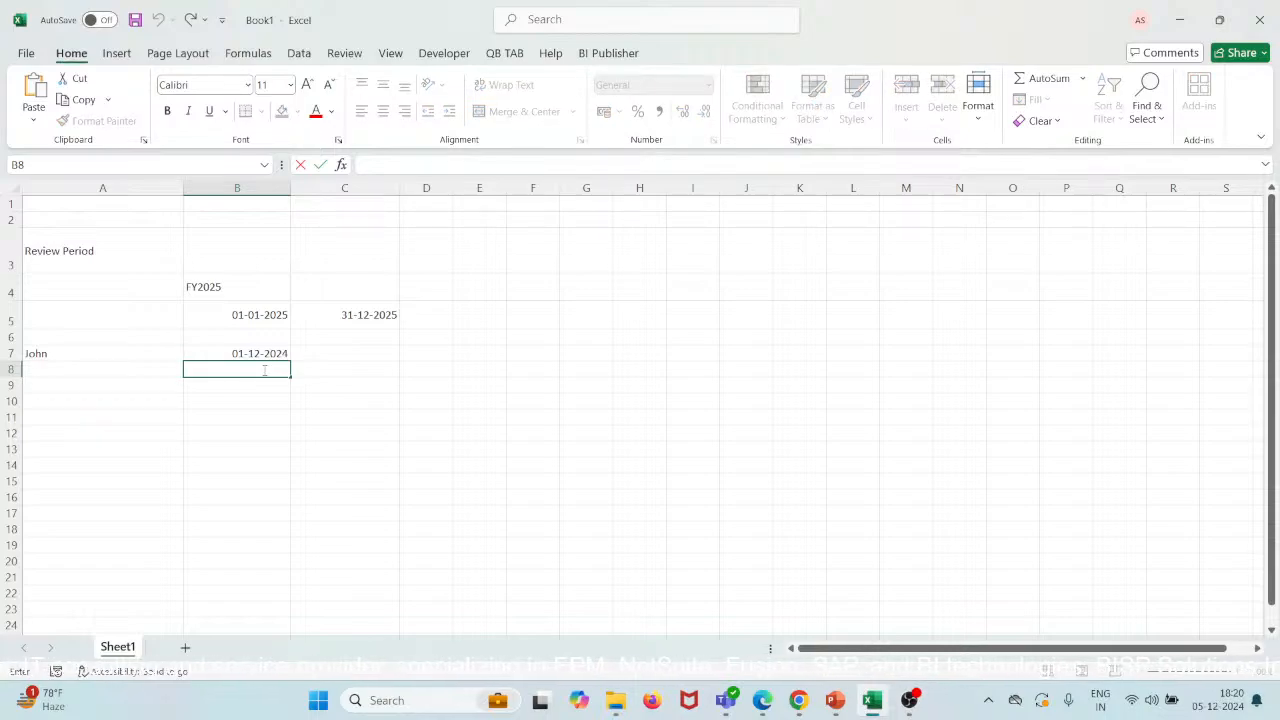
click(213, 288)
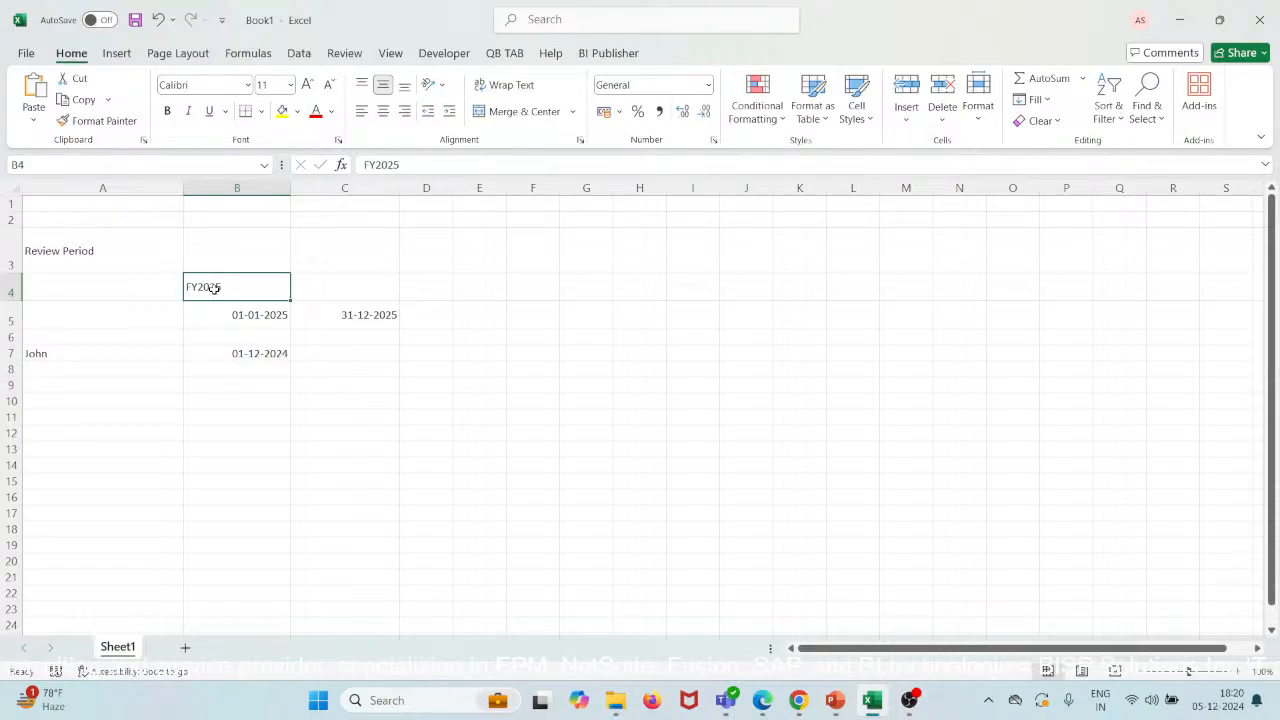
double_click(243, 370)
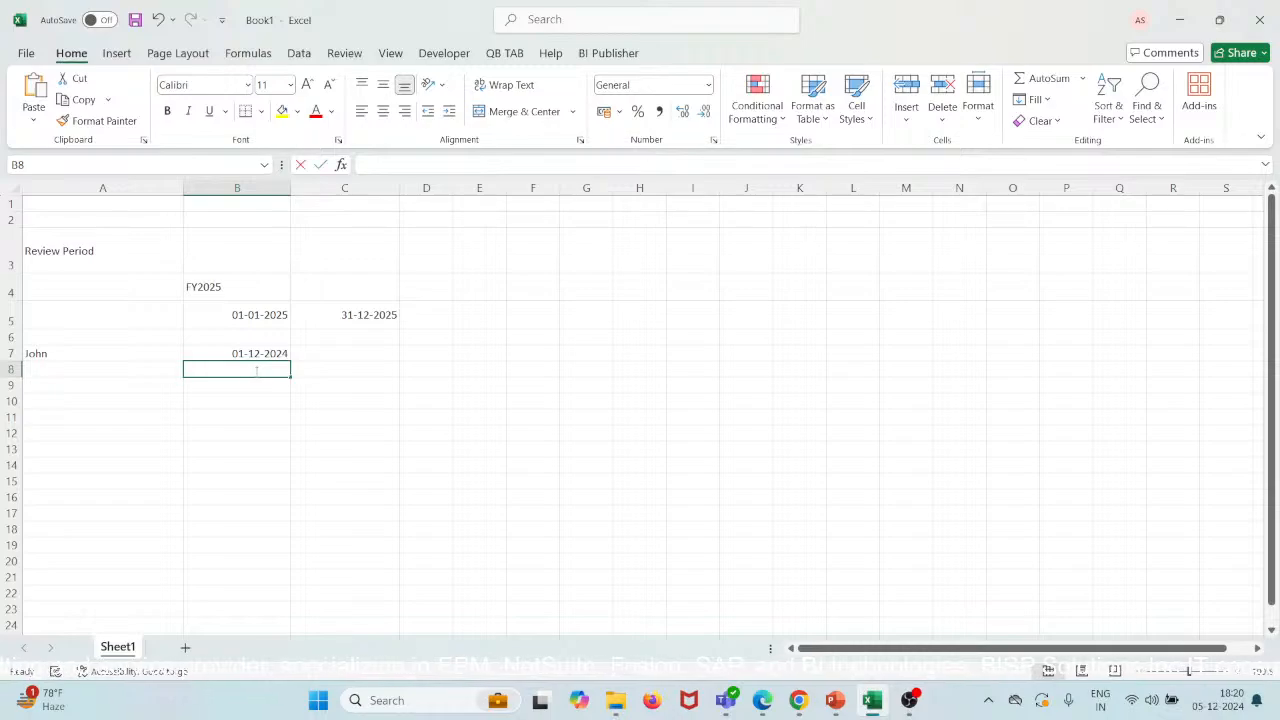
text(1-1)
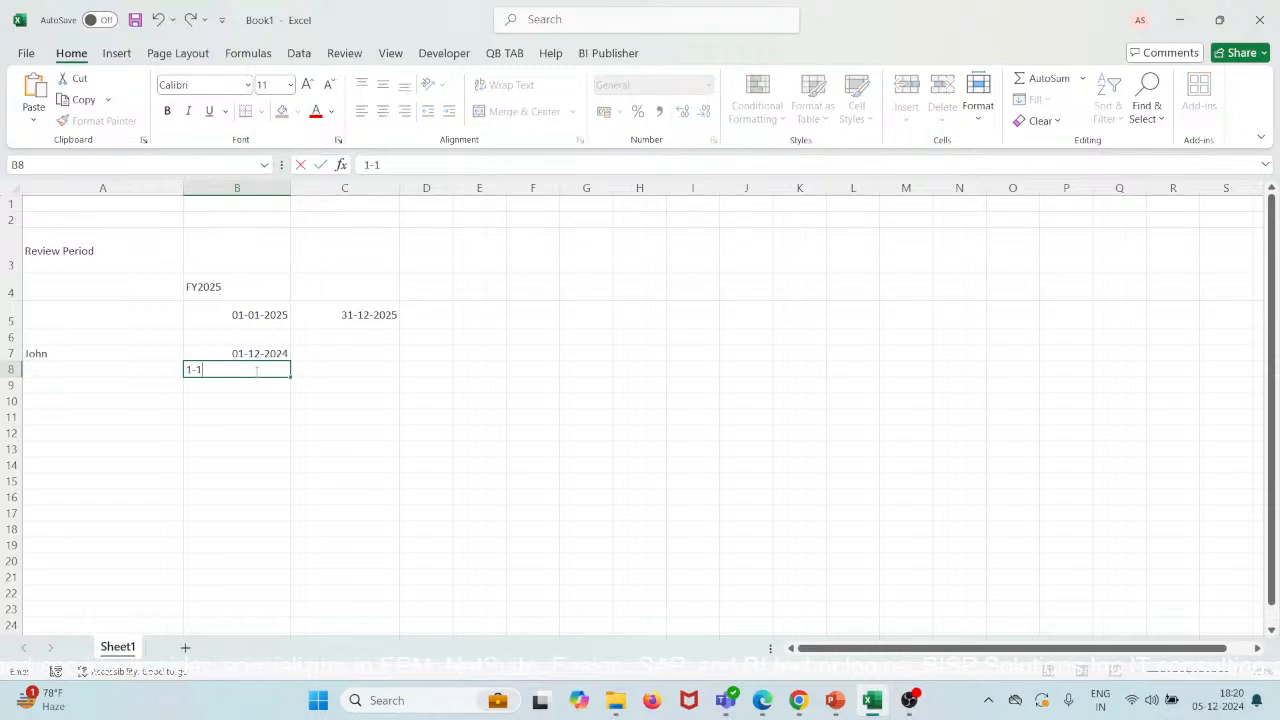
text(-2025)
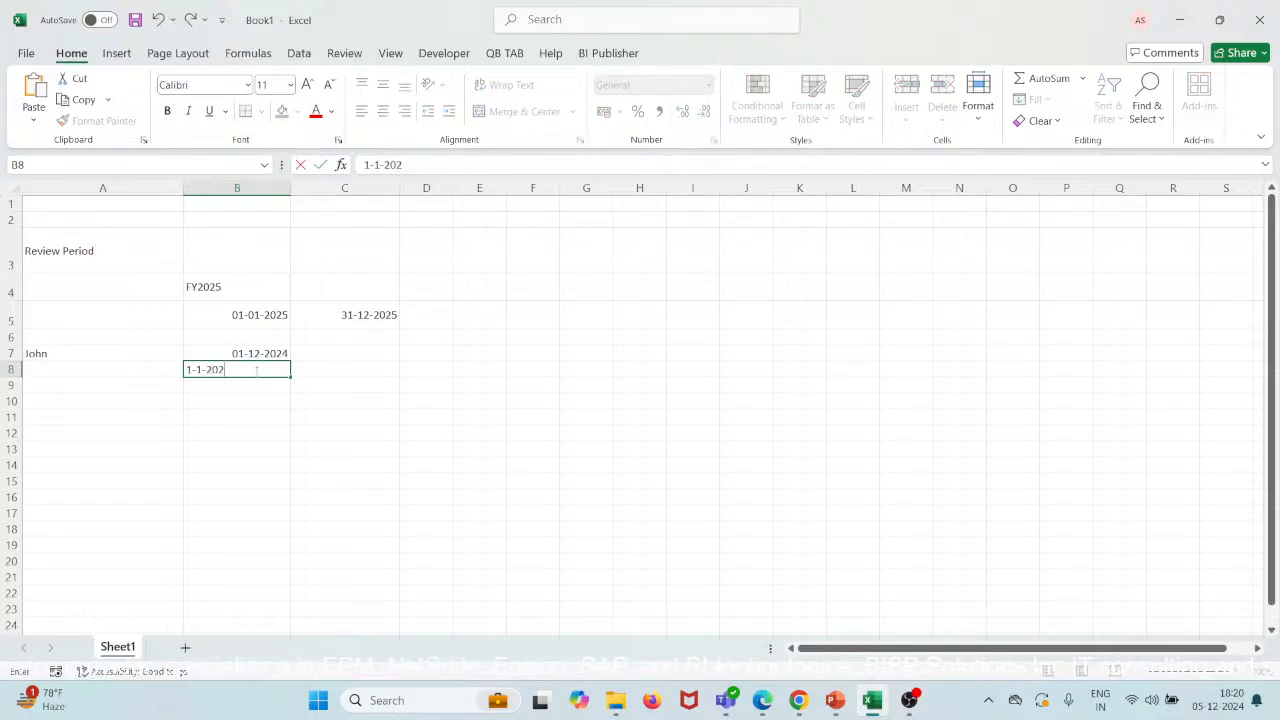
click(306, 383)
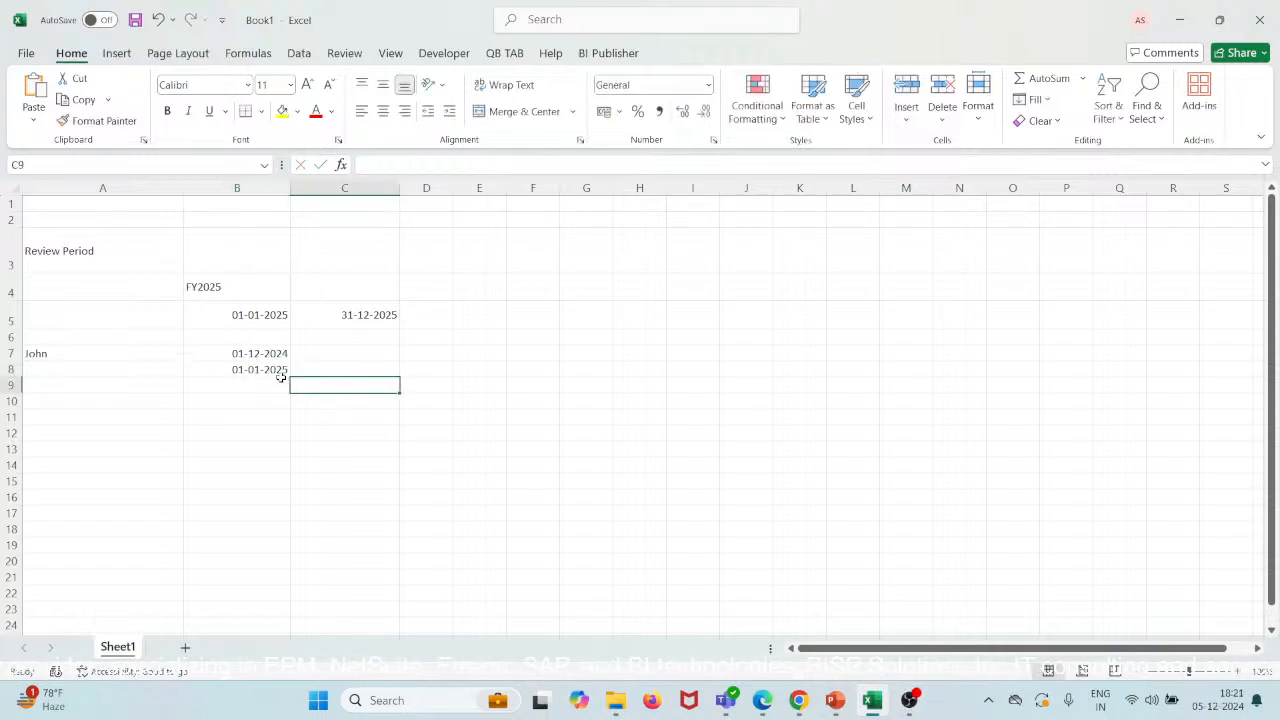
click(272, 368)
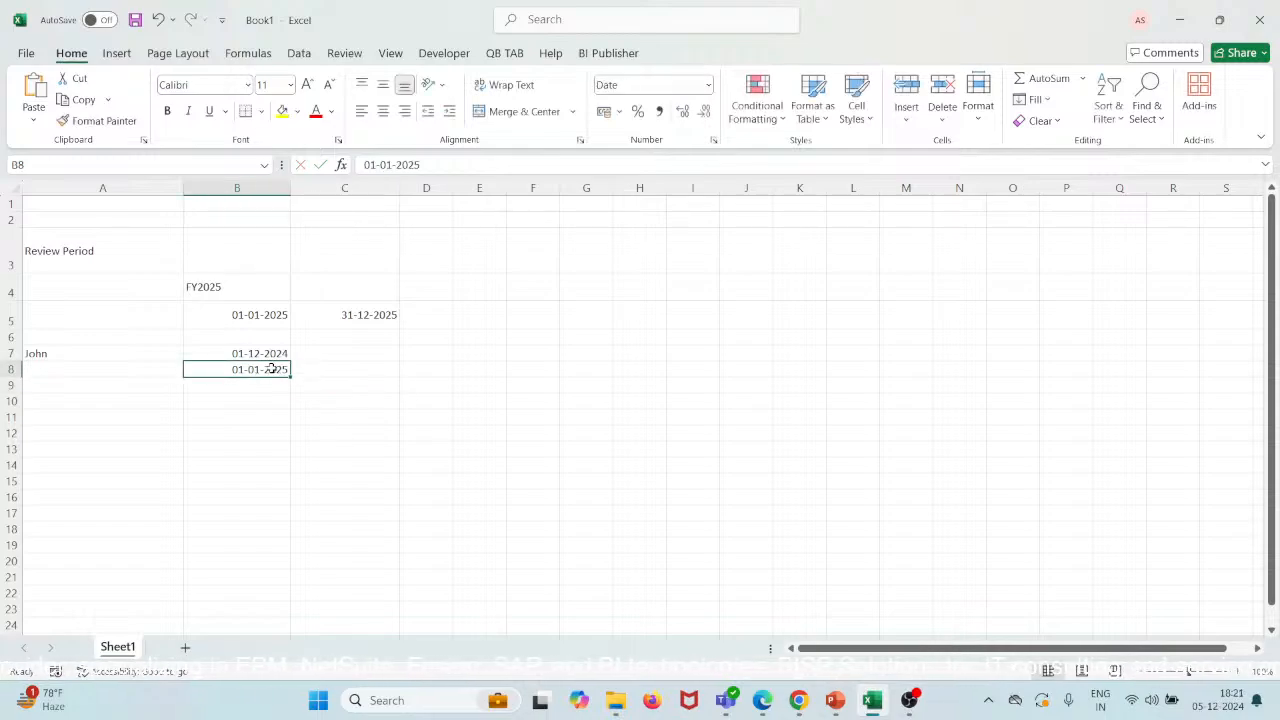
Move the 01-12-2024 date from cell B7 to B9.
click(83, 357)
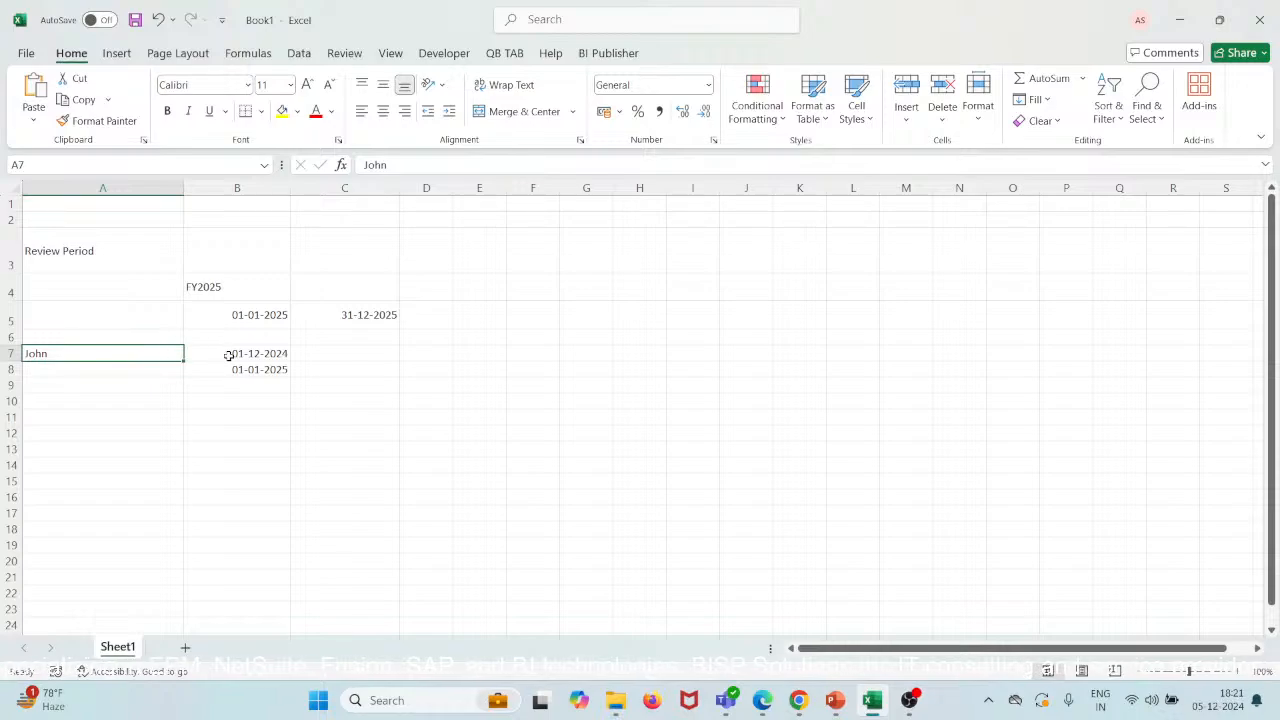
click(158, 371)
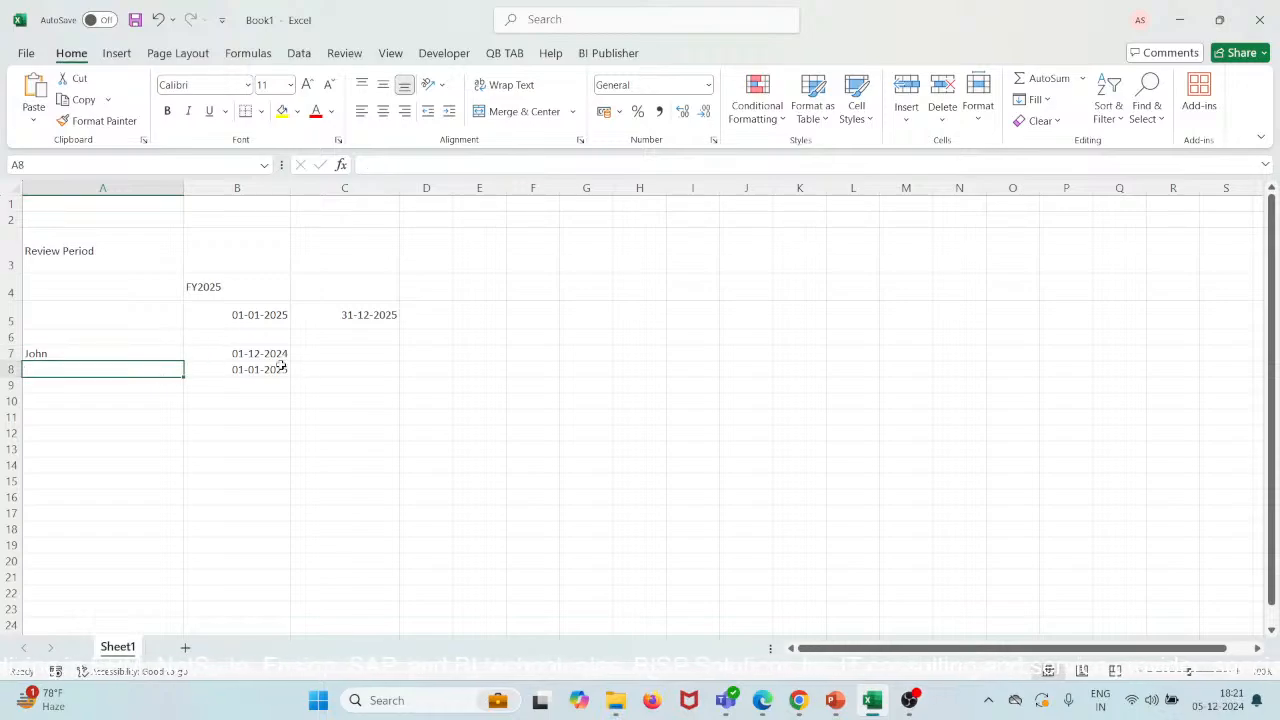
click(256, 371)
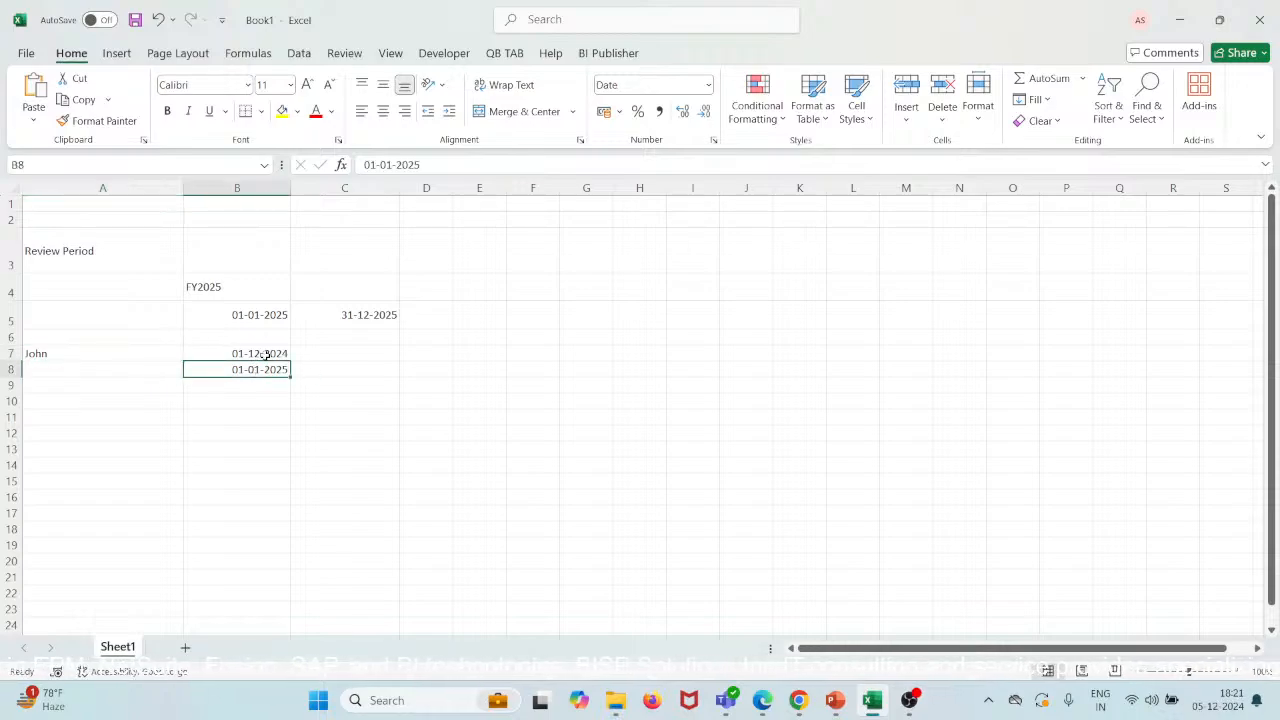
click(266, 355)
key(ctrl+c)
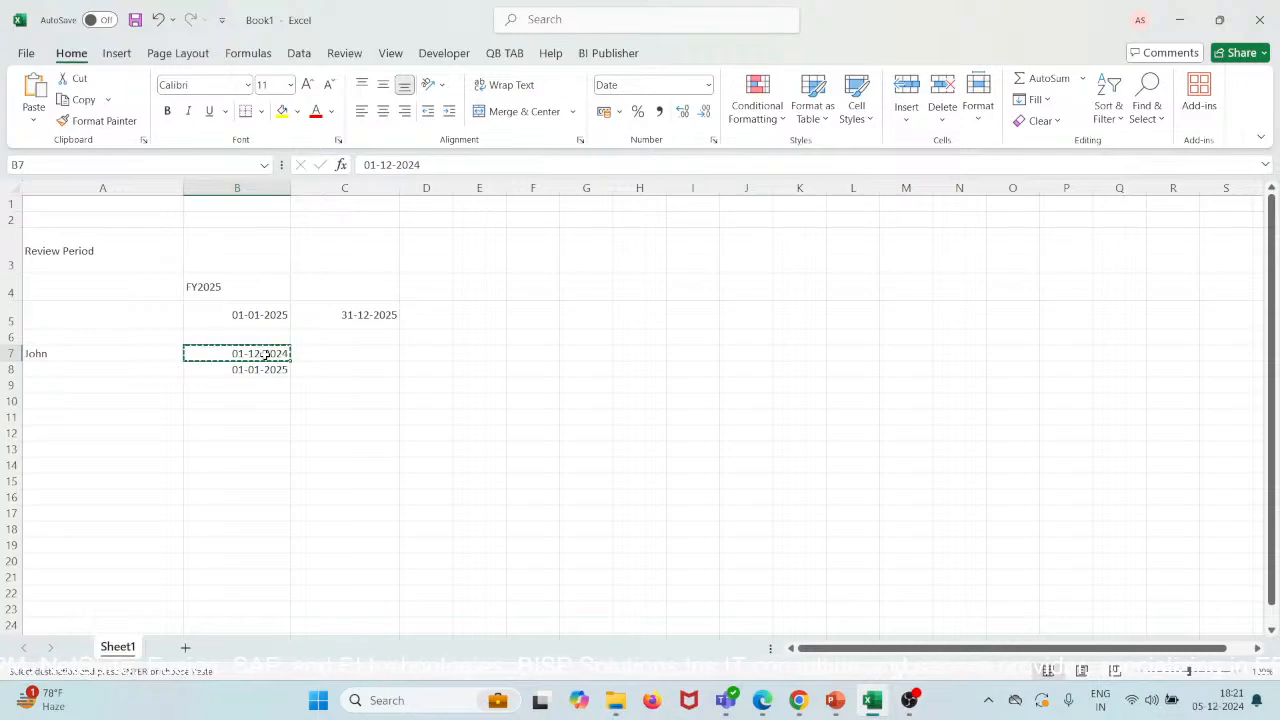
click(263, 380)
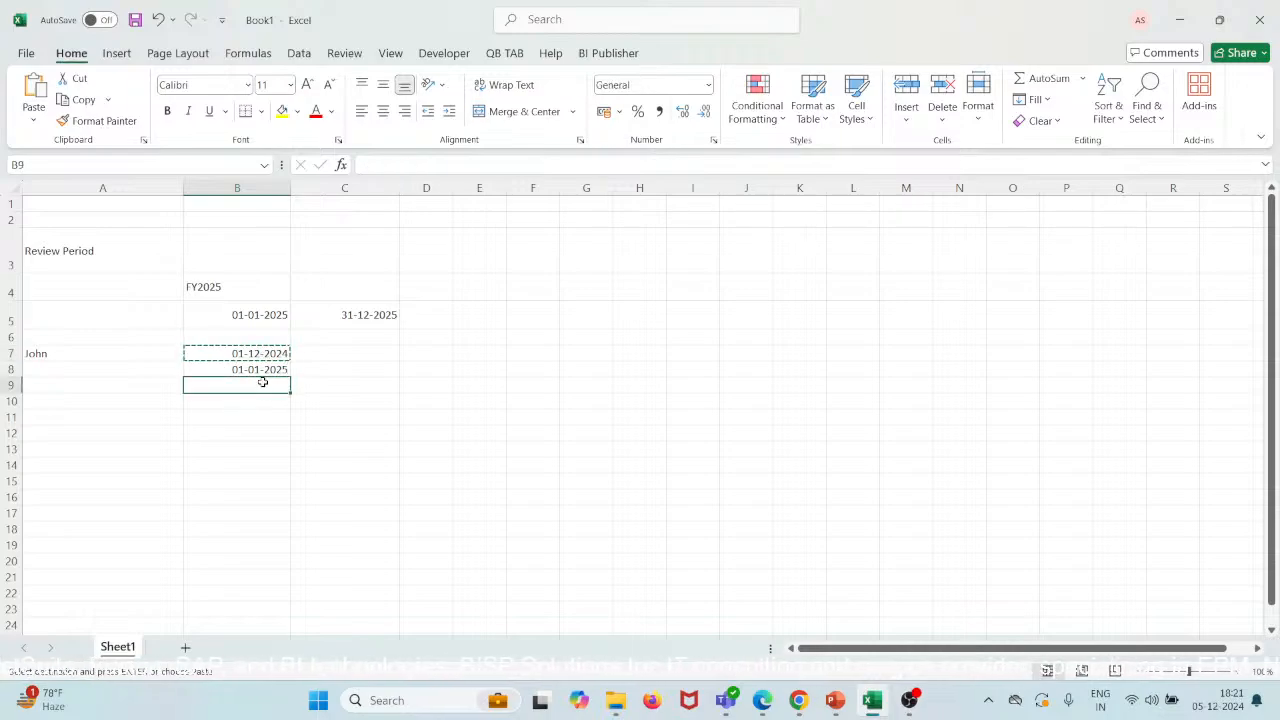
key(ctrl+v)
Enter the heading "Hire Date" in cell B7 beside the employee's name.
double_click(259, 353)
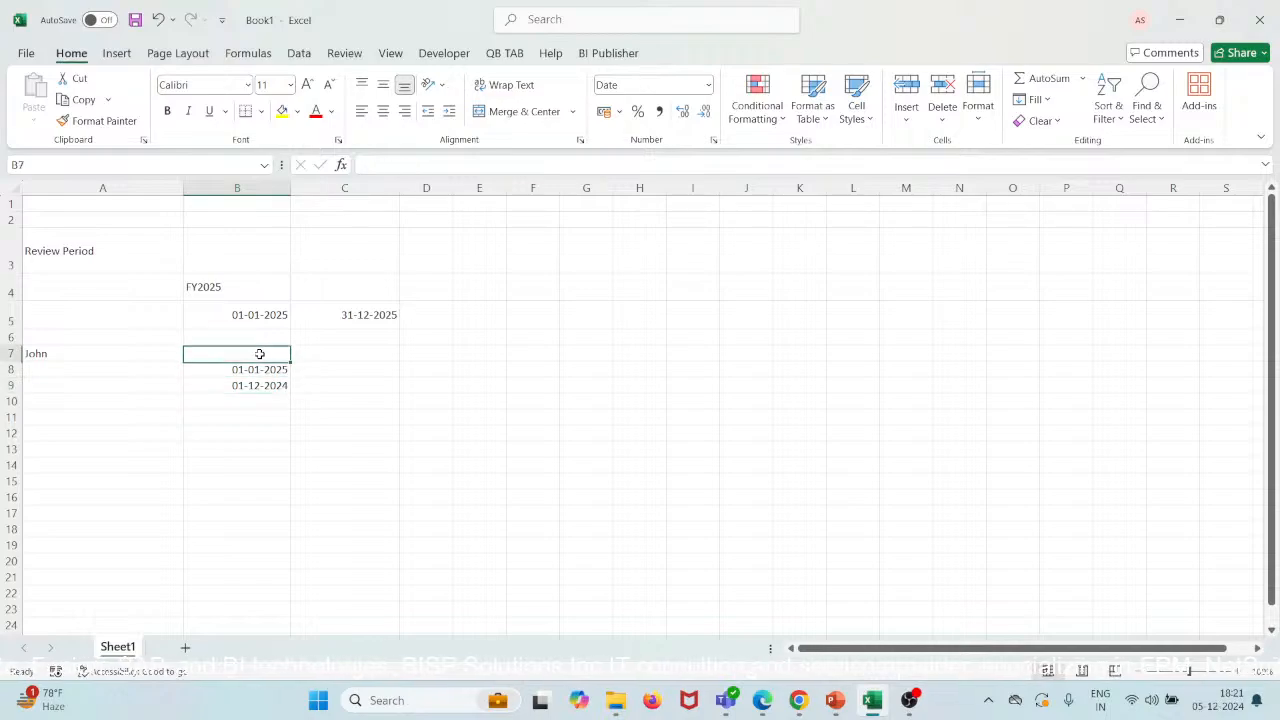
text(Hire Daxte)
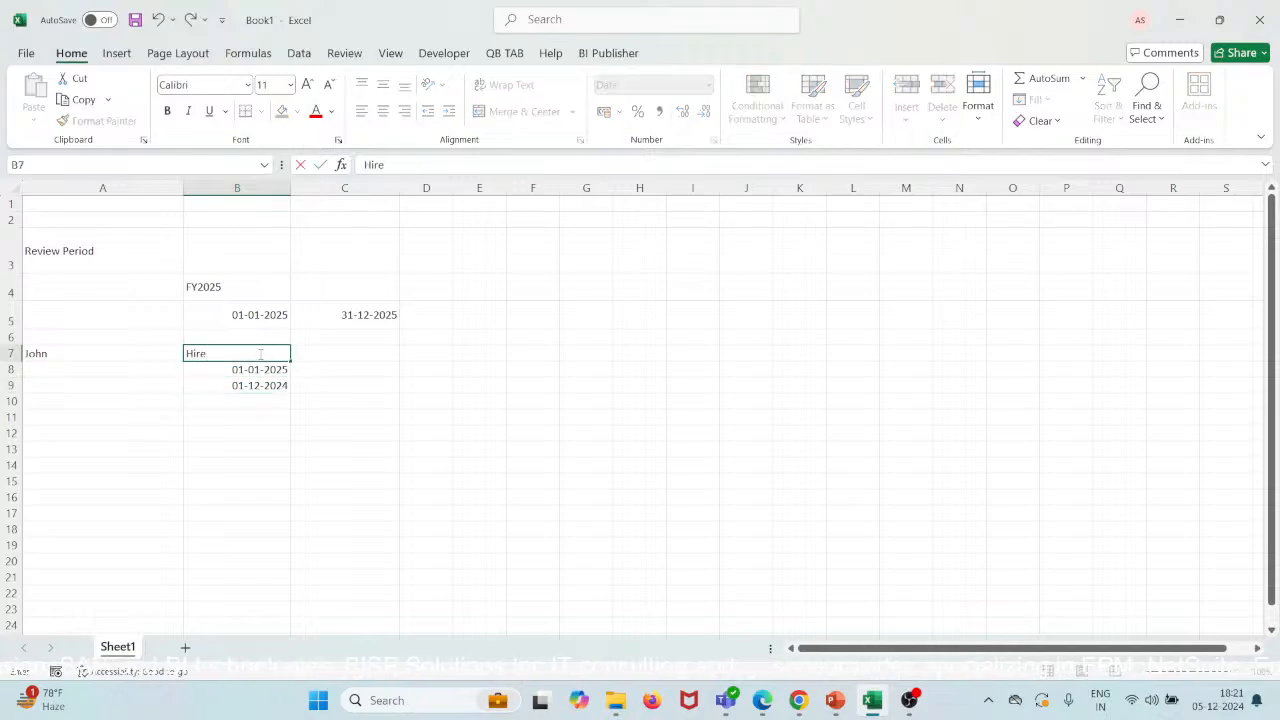
key(BackSpace)
key(BackSpace)
key(BackSpace)
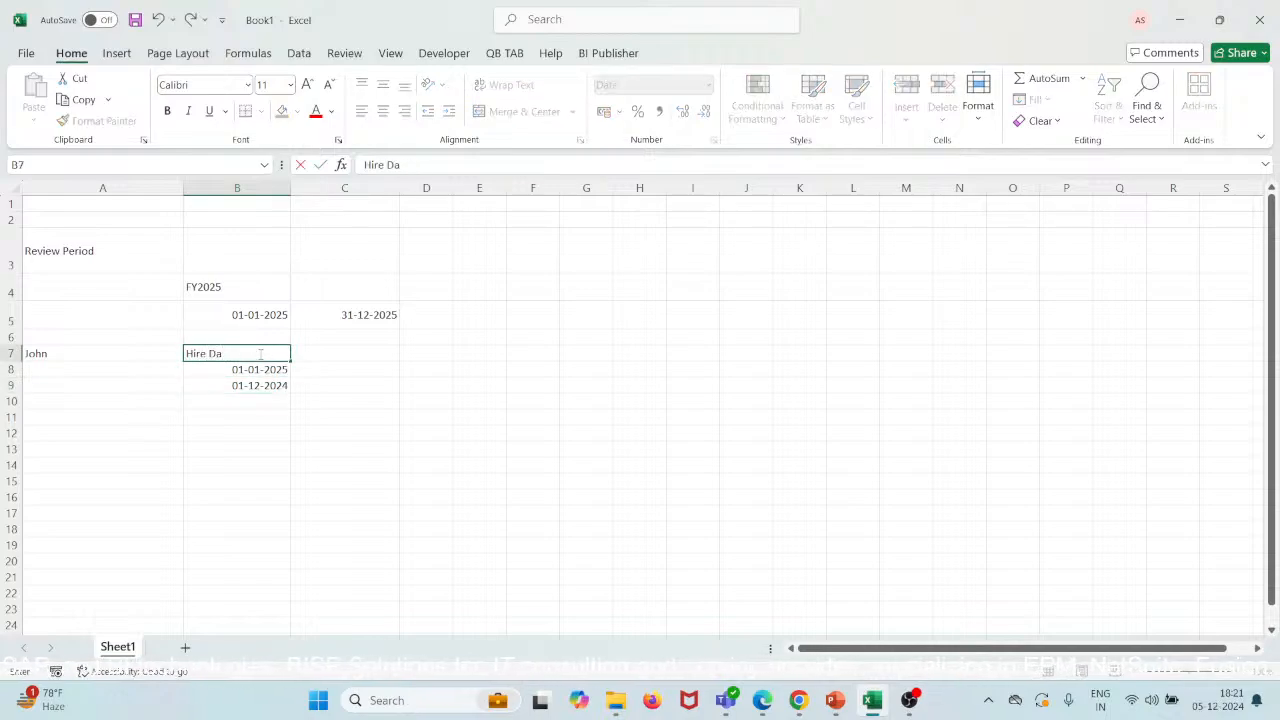
text(te)
Move the 01-01-2025 date from cell B8 to C8.
click(257, 370)
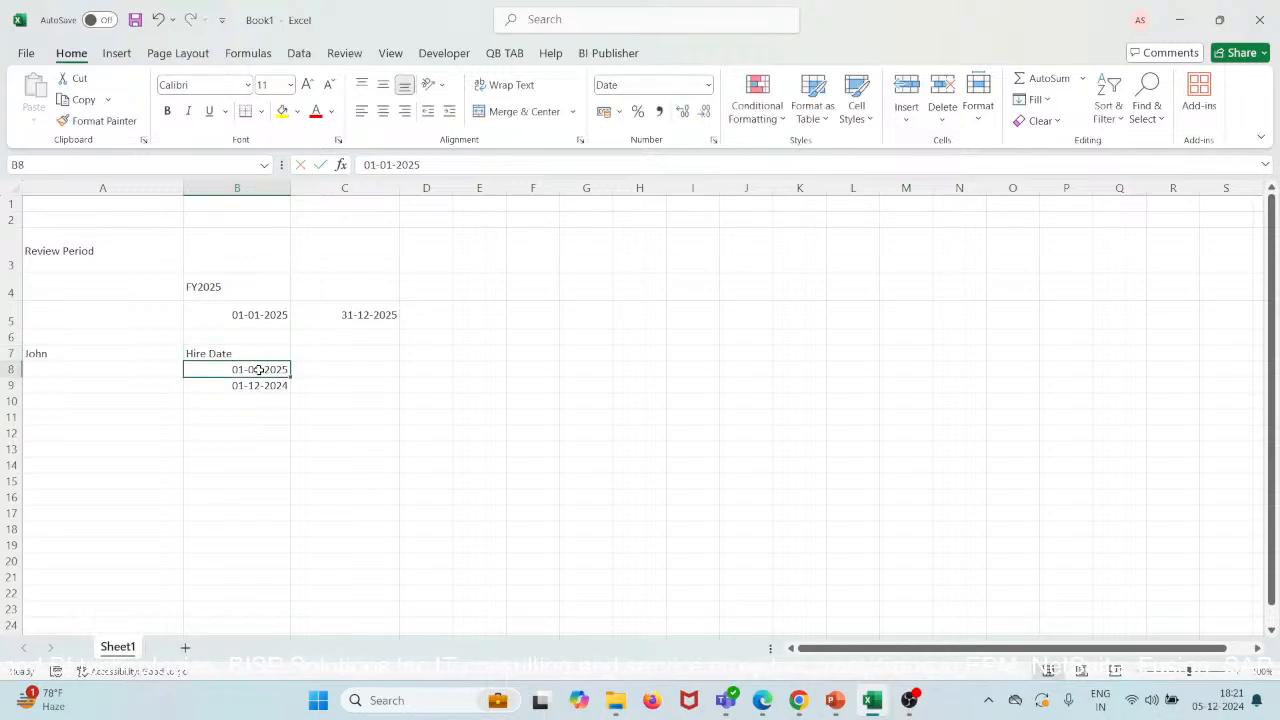
key(ctrl+c)
click(352, 354)
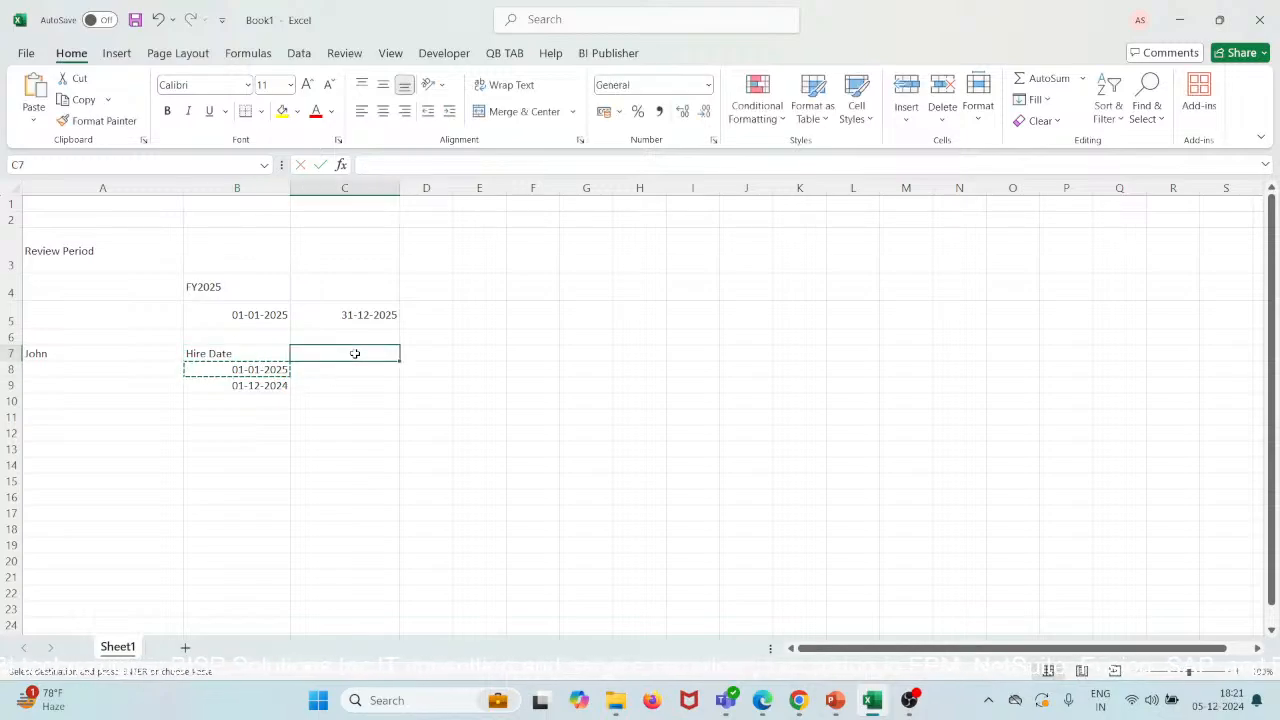
click(349, 374)
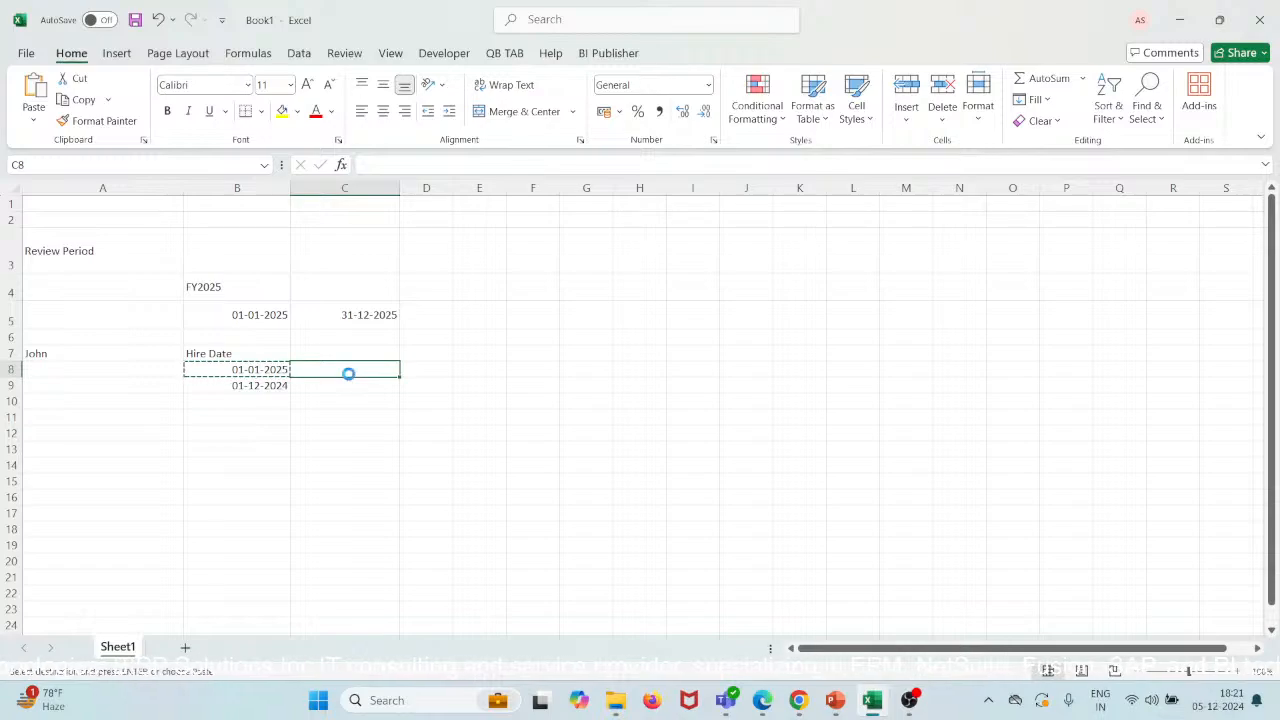
key(Return)
Enter the heading "Review Period" in cell C7 above the 01-01-2025 date.
click(347, 349)
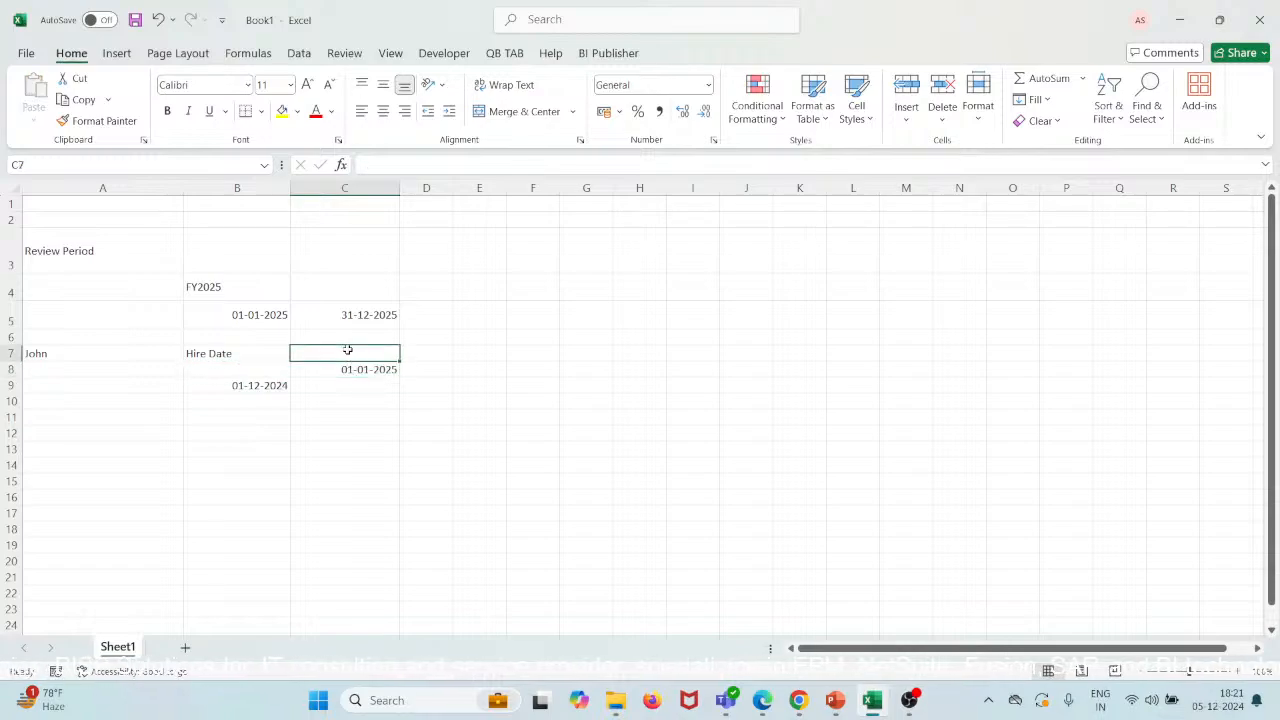
double_click(347, 349)
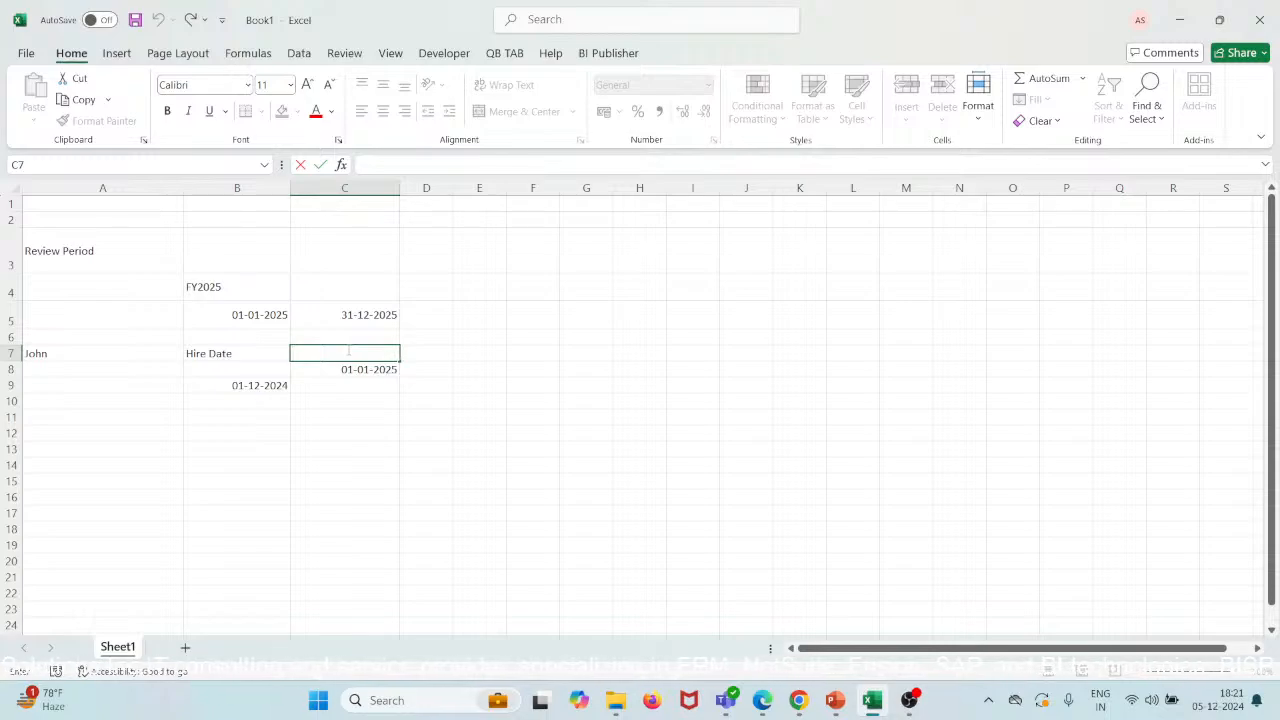
text(Review)
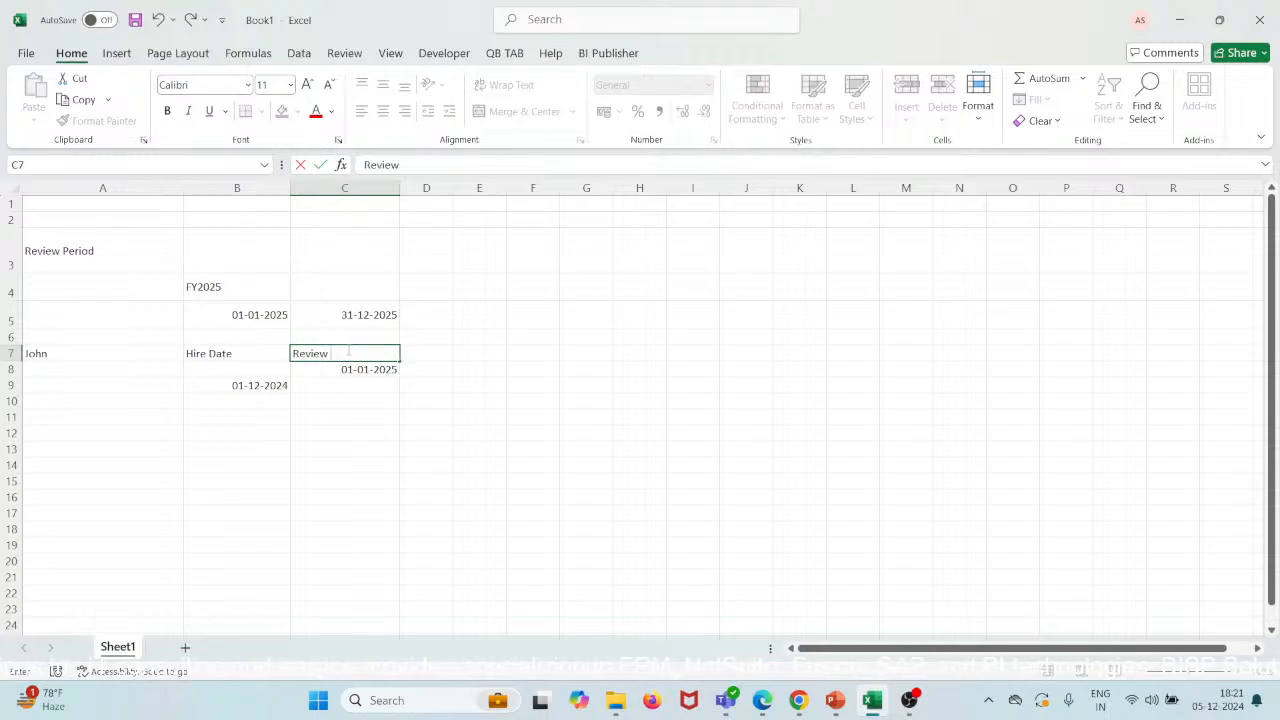
text( Period)
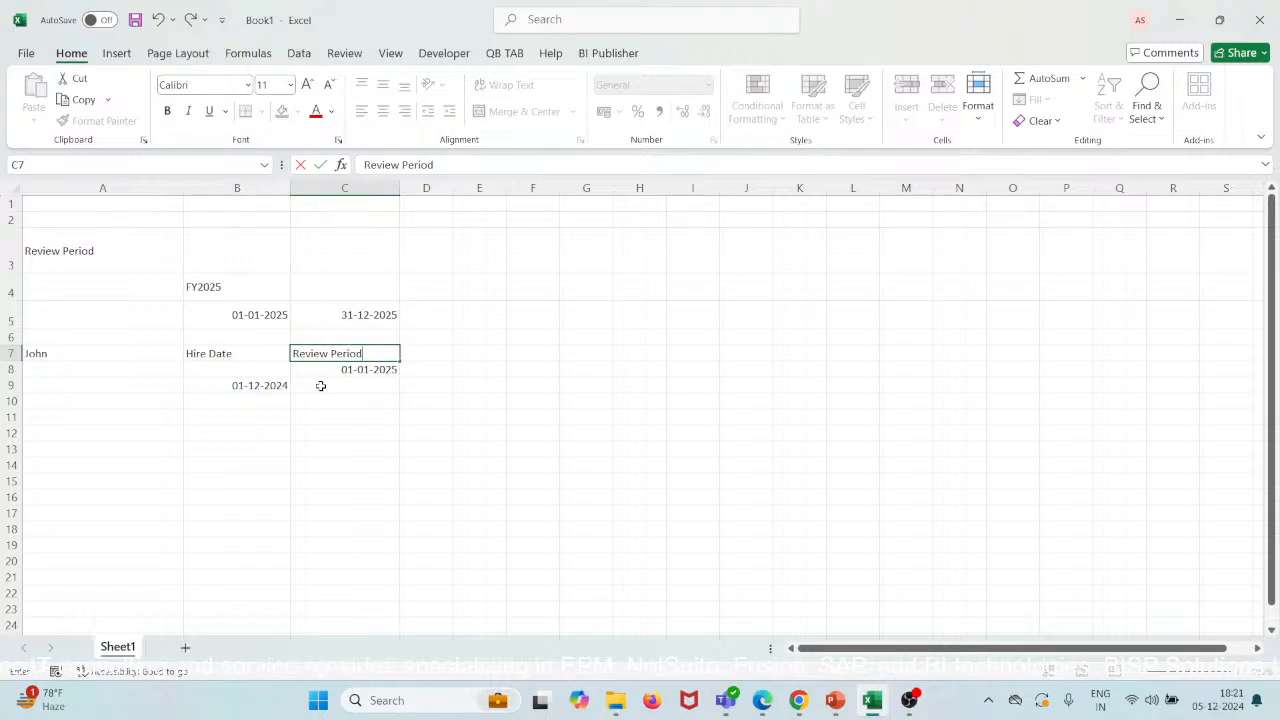
Move the 01-12-2024 date from cell B9 to B8 under the Hire Date heading.
click(268, 387)
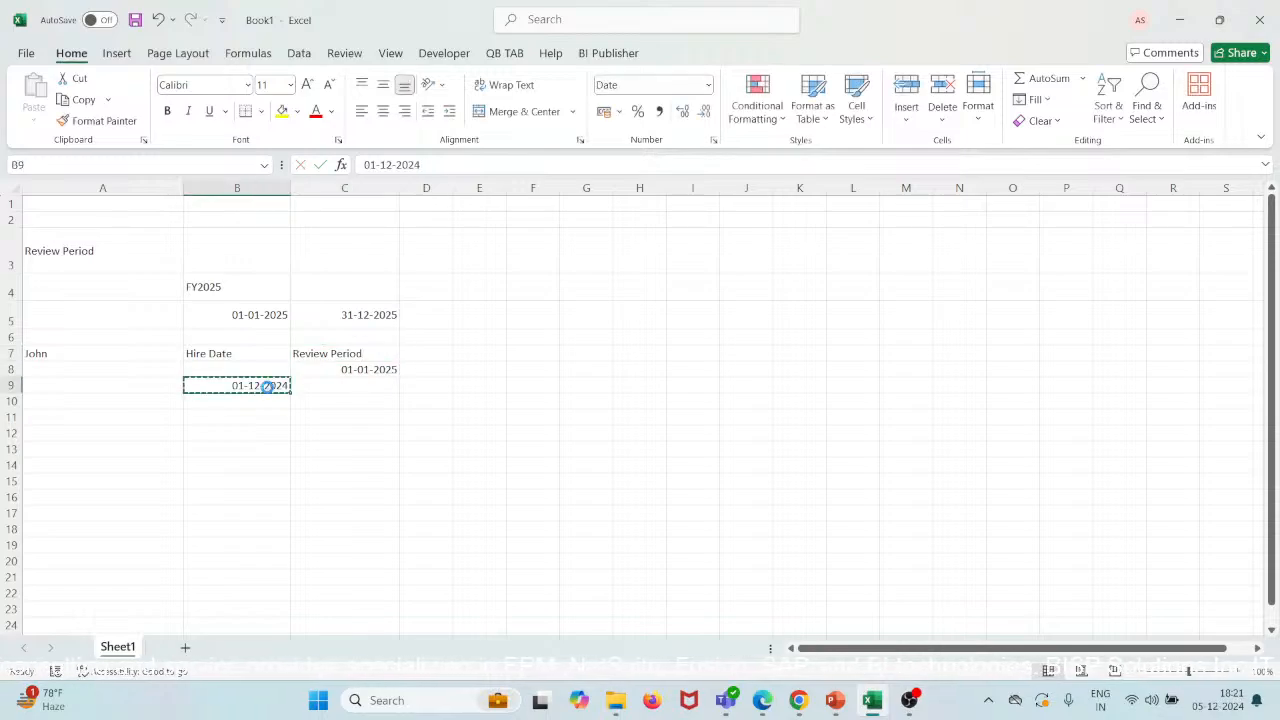
key(ctrl+c)
click(256, 365)
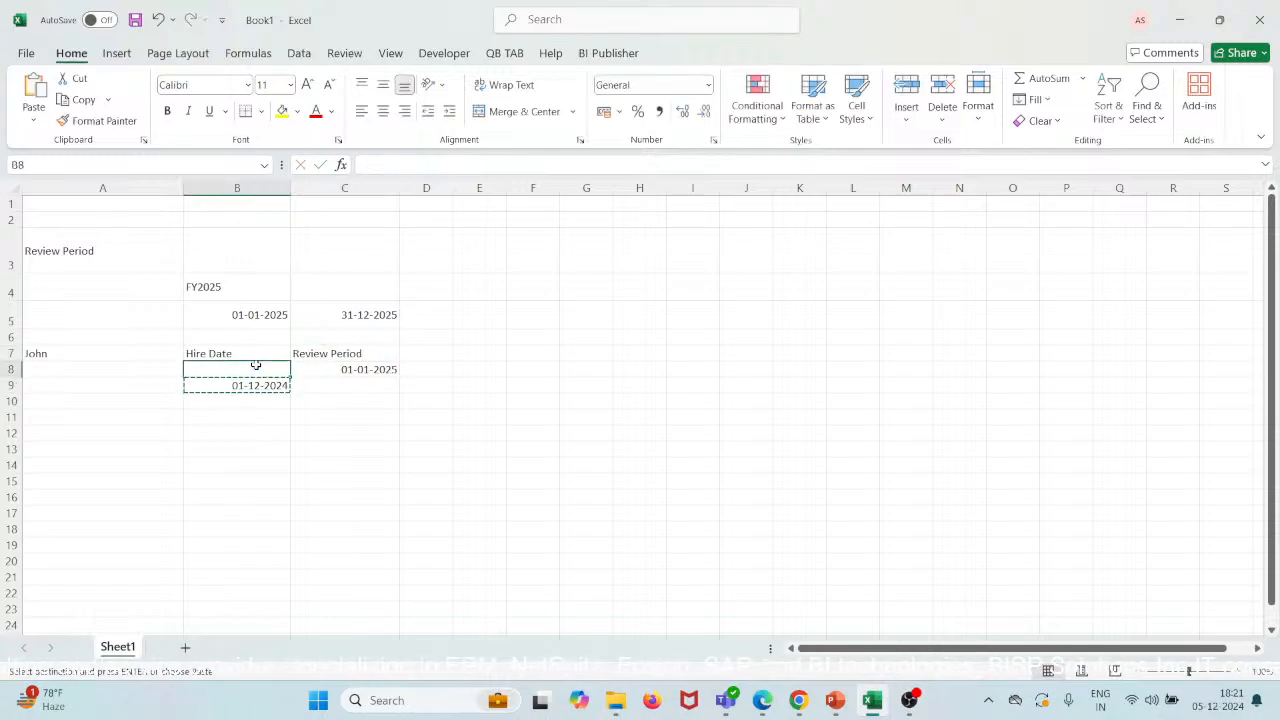
key(ctrl+v)
Move the employee's name from cell A7 to A8, in line with the dates.
click(81, 366)
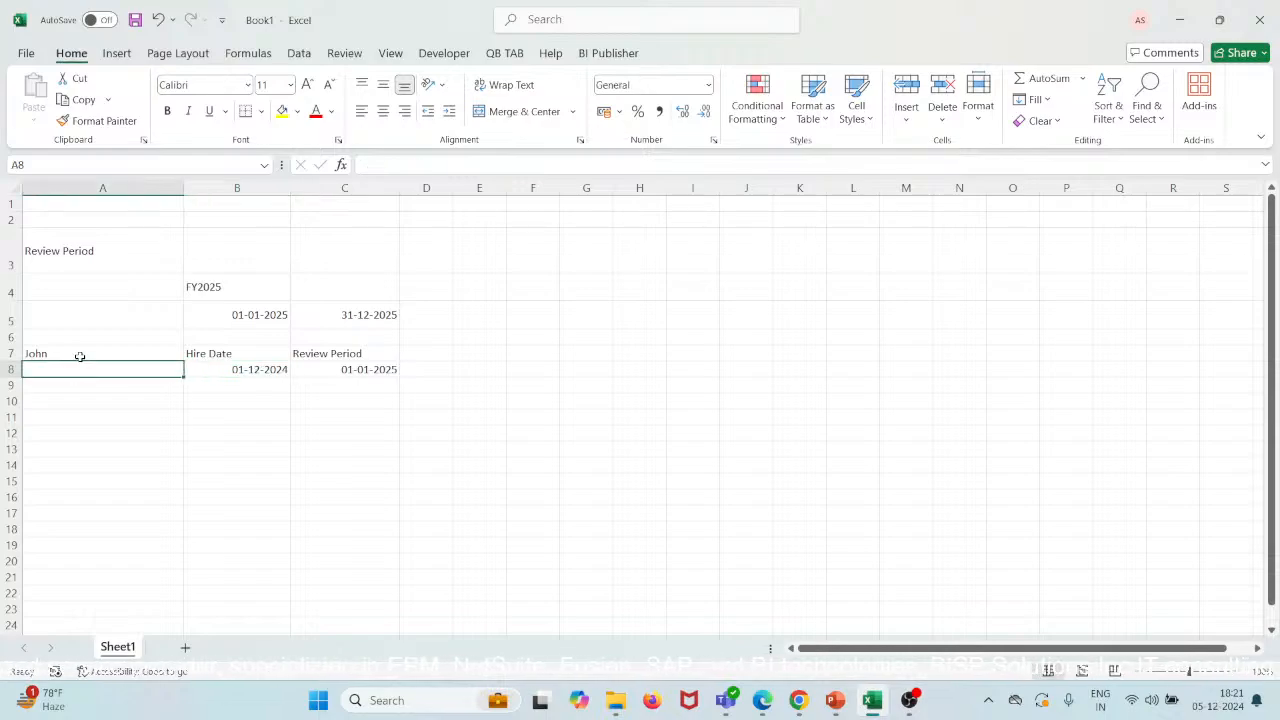
click(80, 356)
key(ctrl+c)
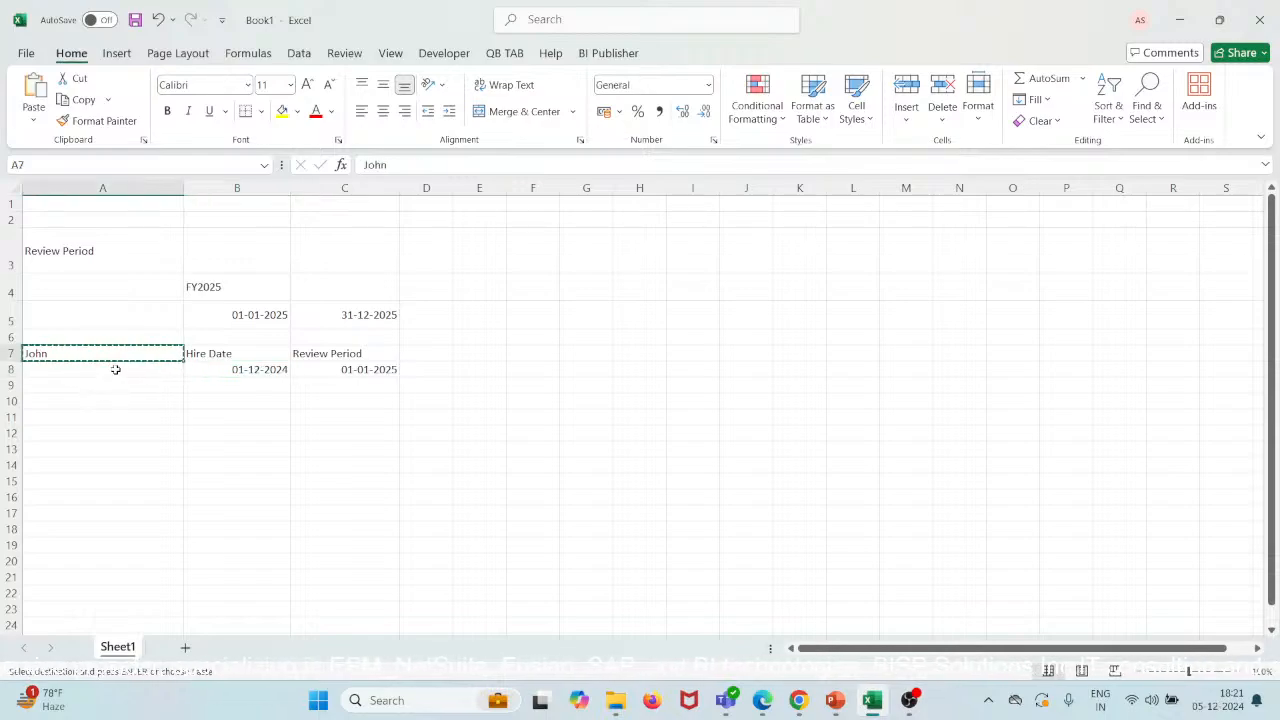
click(112, 369)
key(ctrl+v)
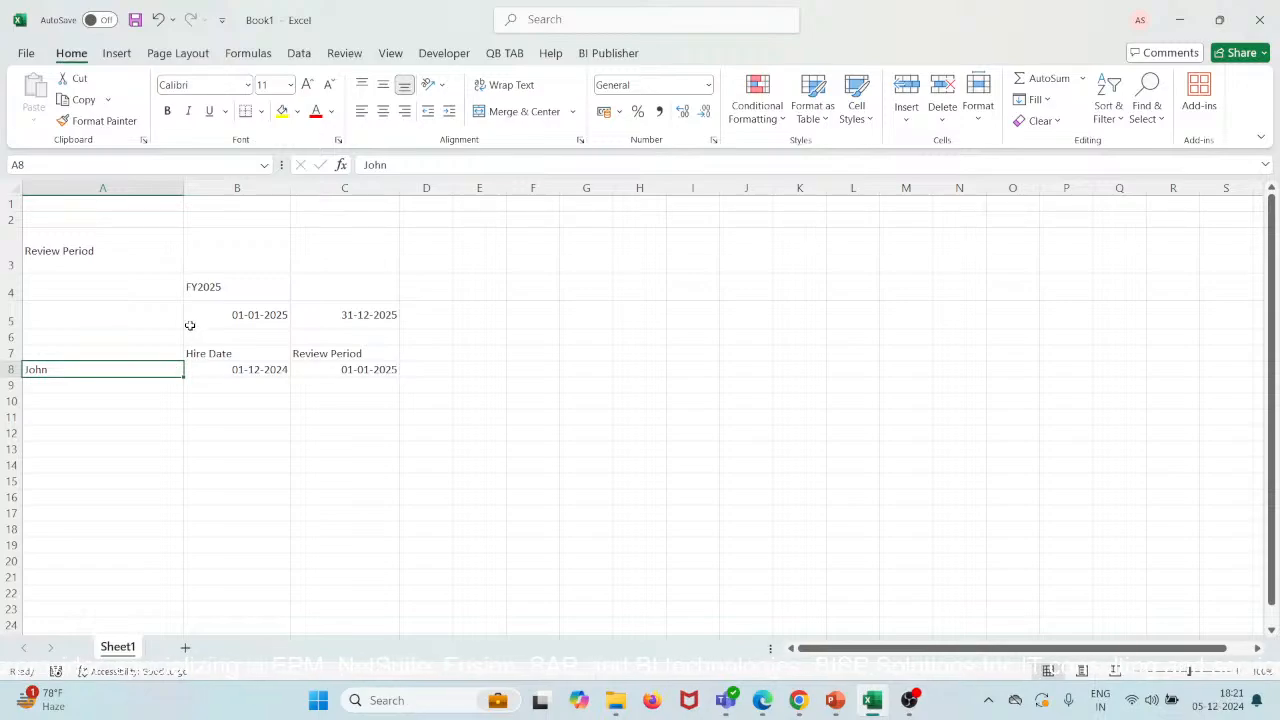
Fill the header cells A7:C7 with yellow and make row 7 taller.
drag(167, 355, 334, 350)
click(283, 111)
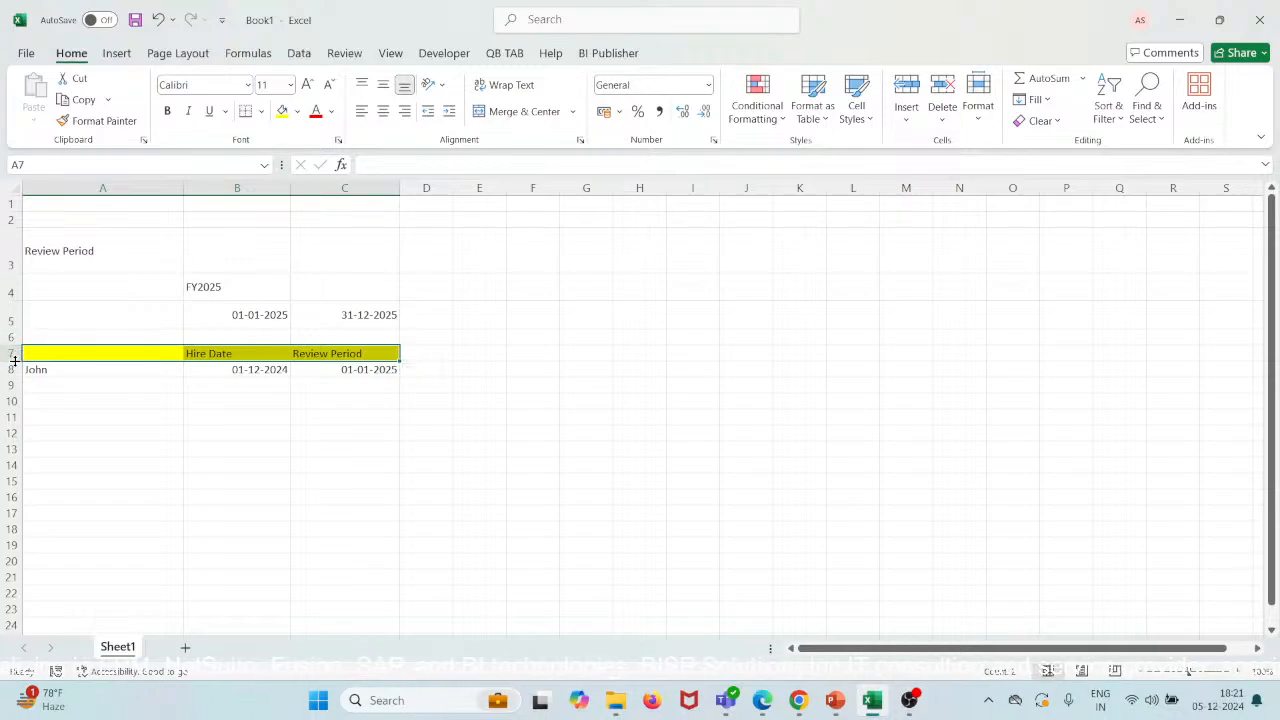
drag(15, 360, 15, 371)
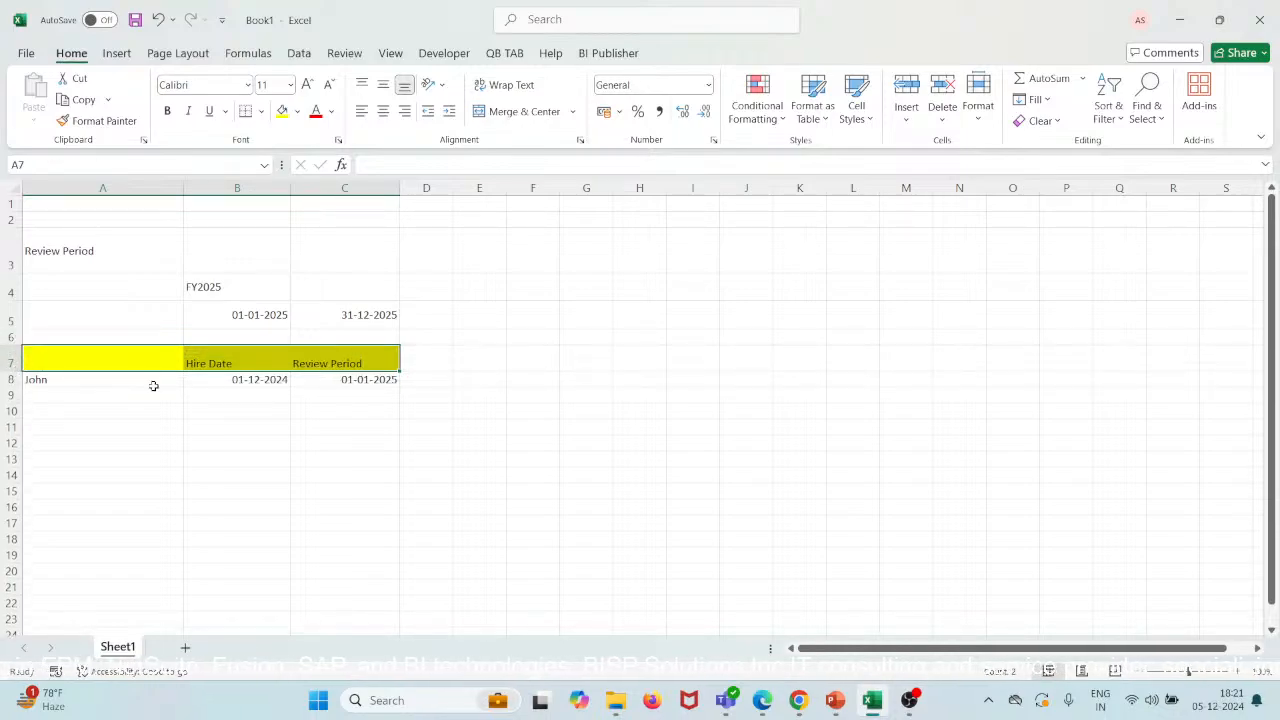
Middle-align the Hire Date and Review Period headings vertically and widen column C slightly.
click(233, 363)
drag(233, 363, 330, 363)
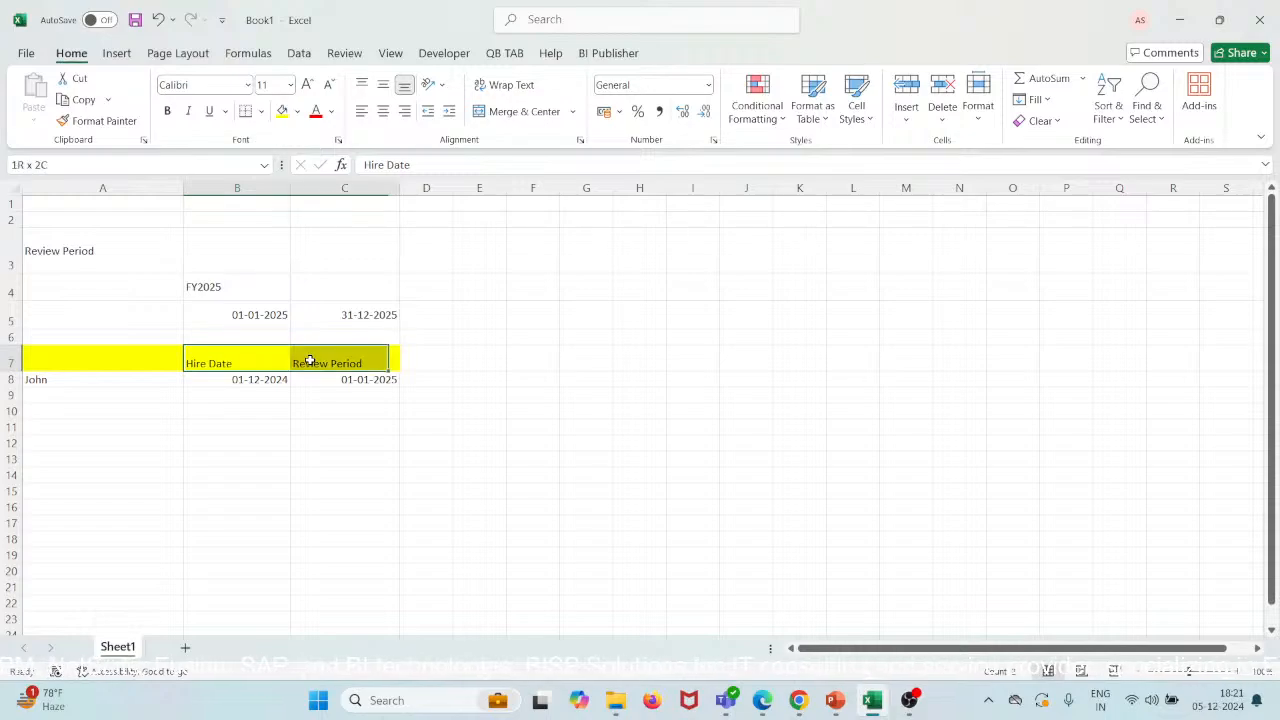
click(382, 88)
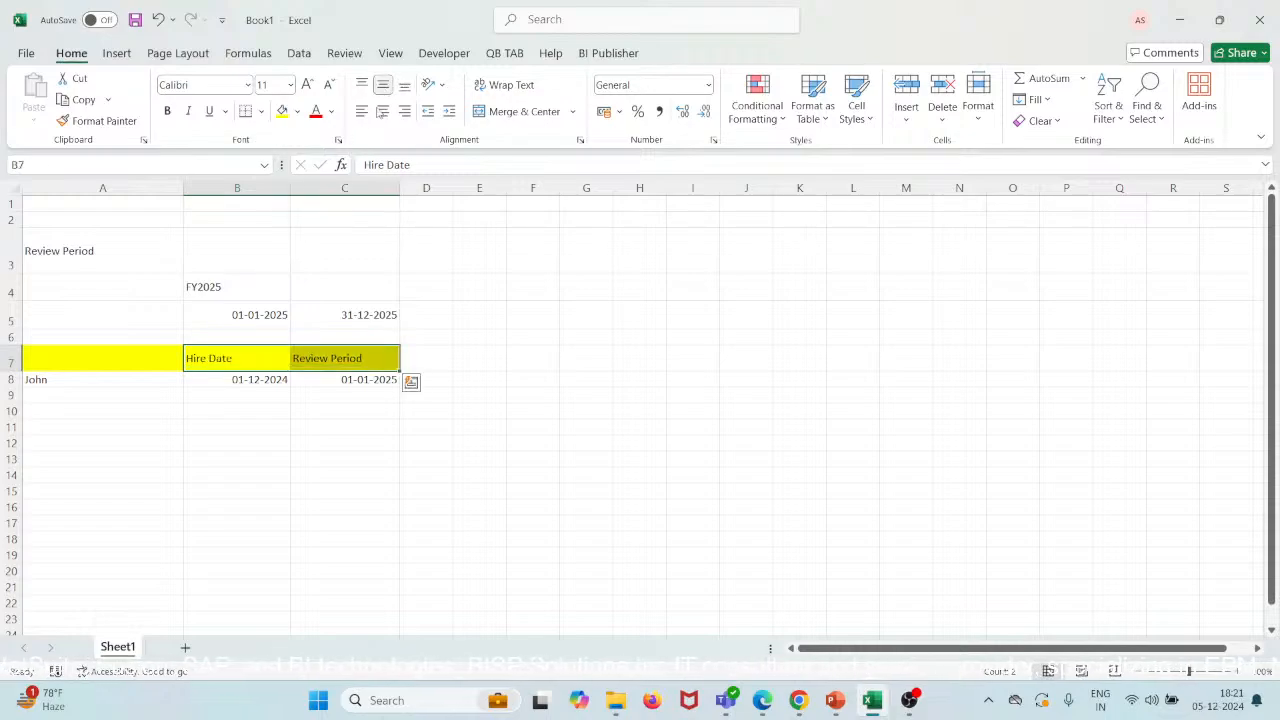
click(228, 441)
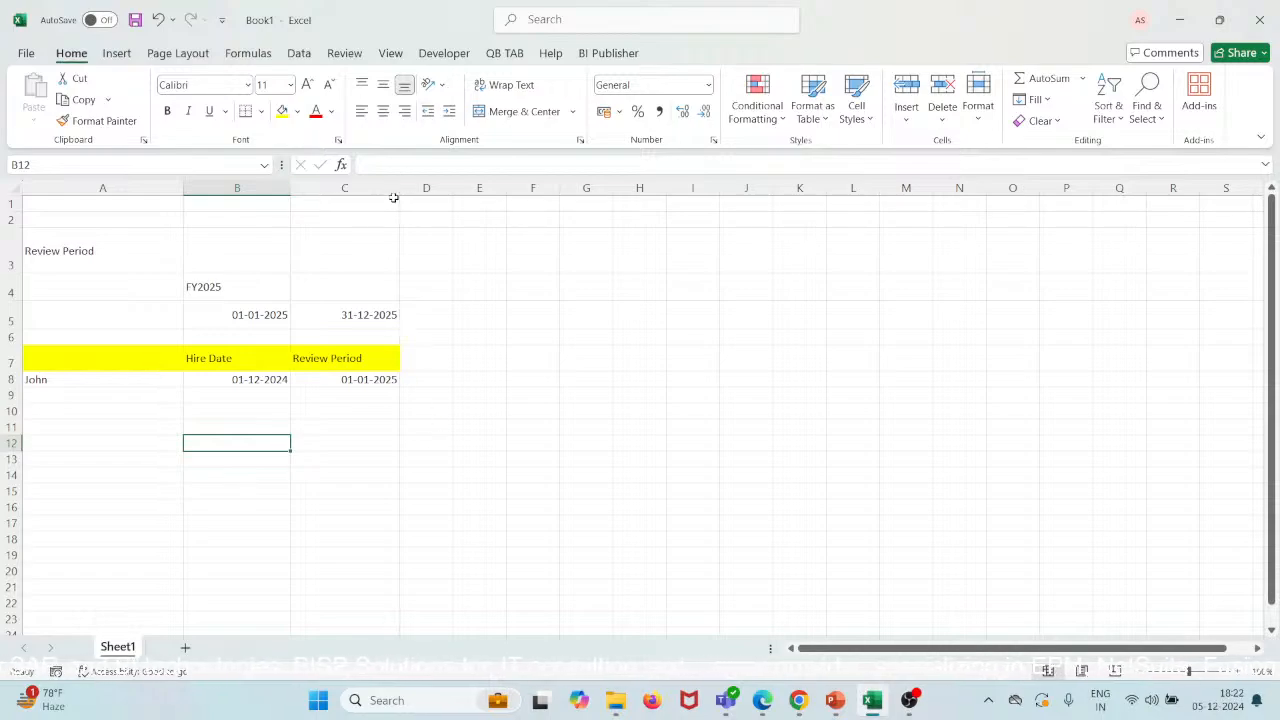
drag(399, 191, 423, 192)
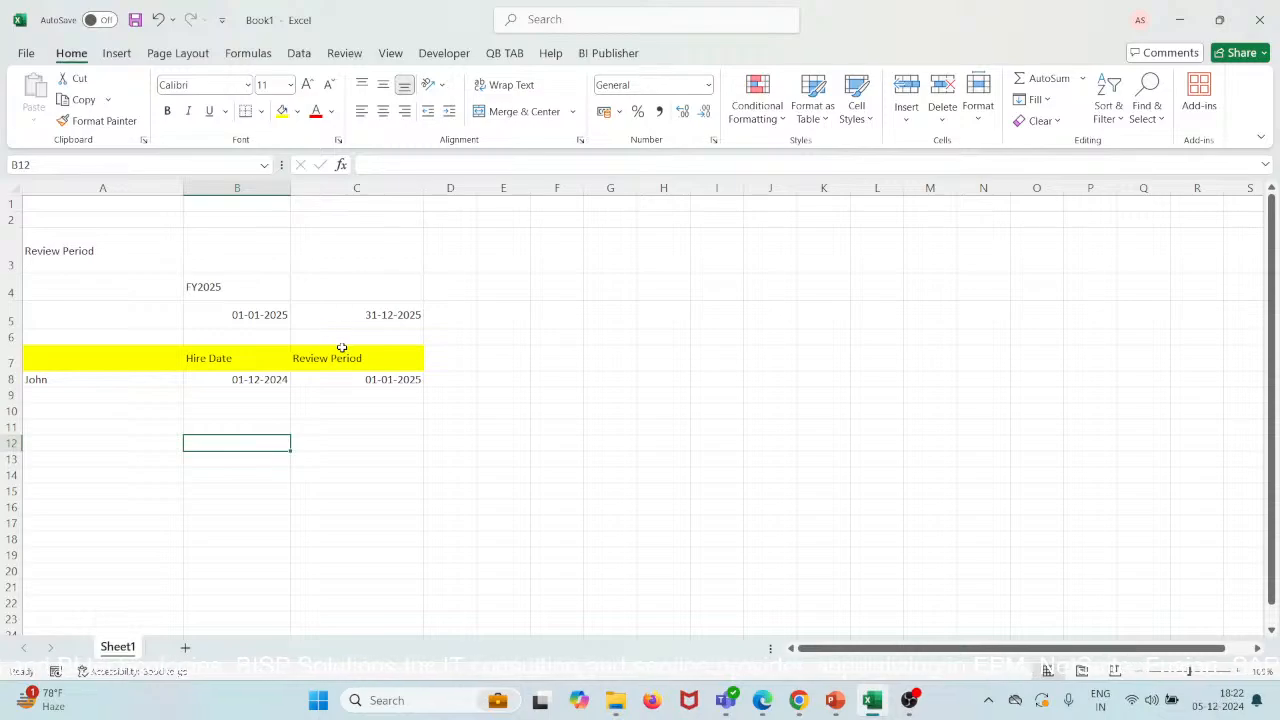
Remove the yellow fill from the empty cell A7.
click(151, 359)
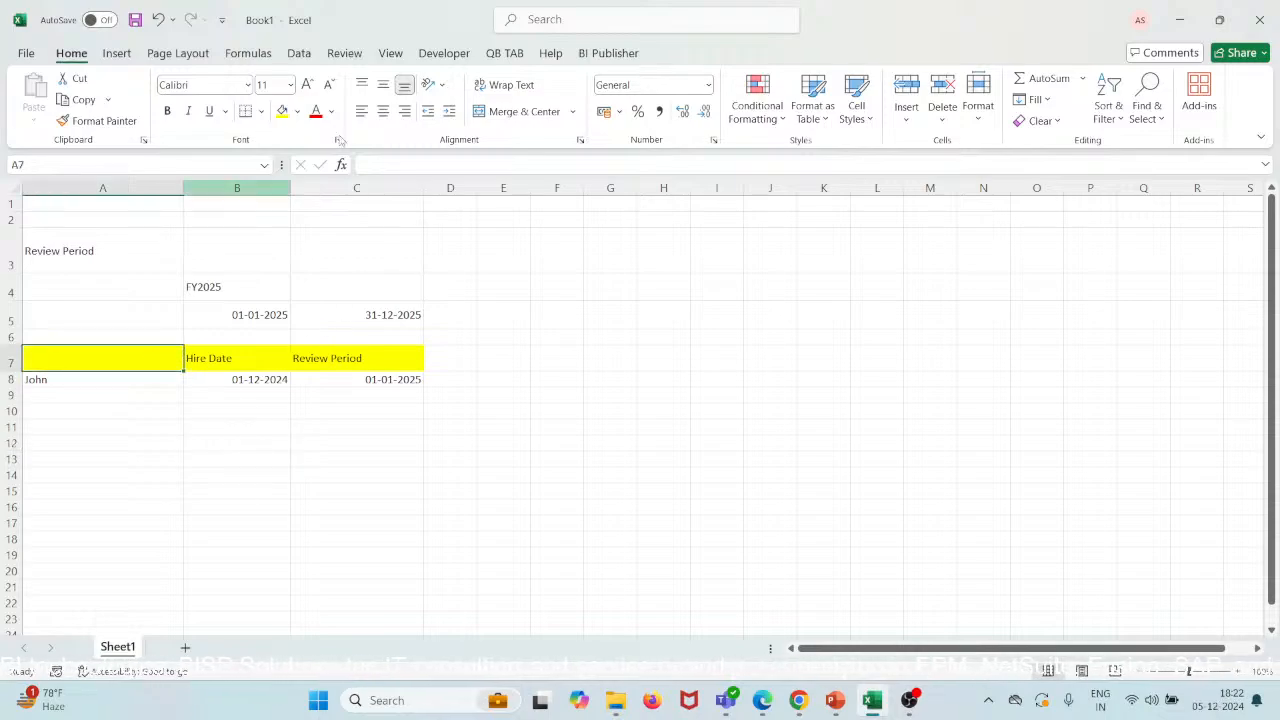
click(298, 120)
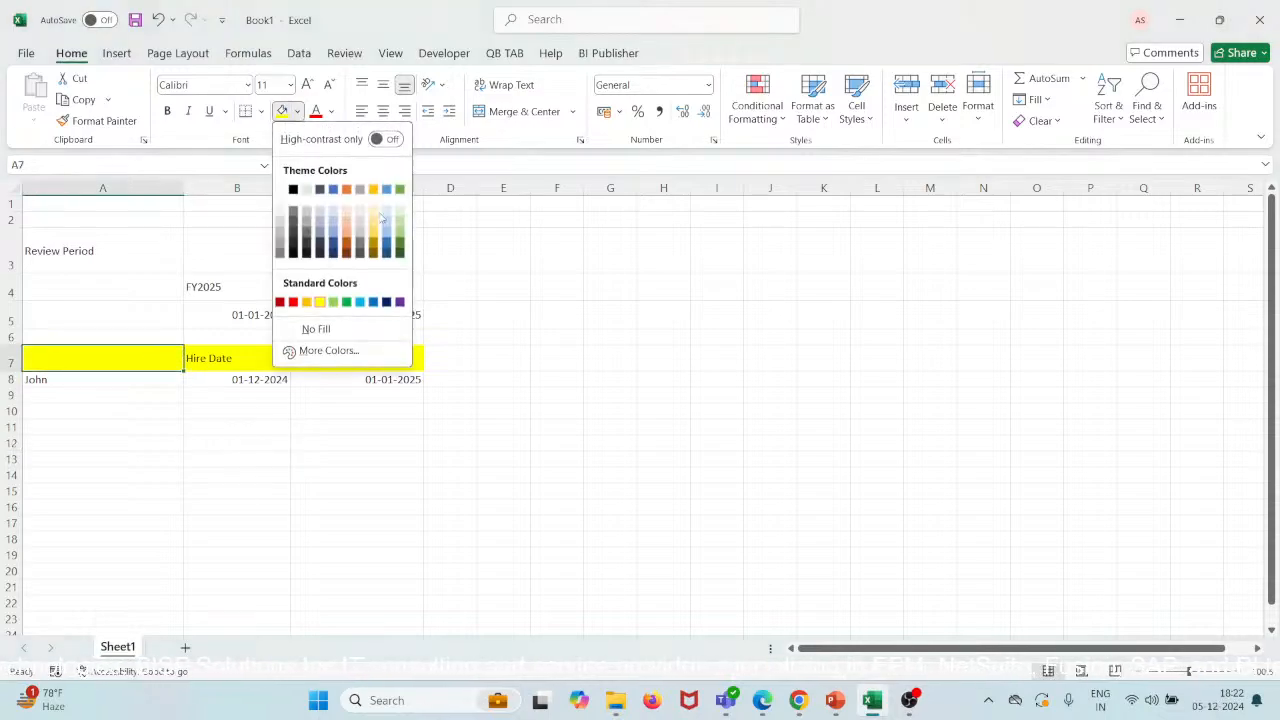
click(330, 324)
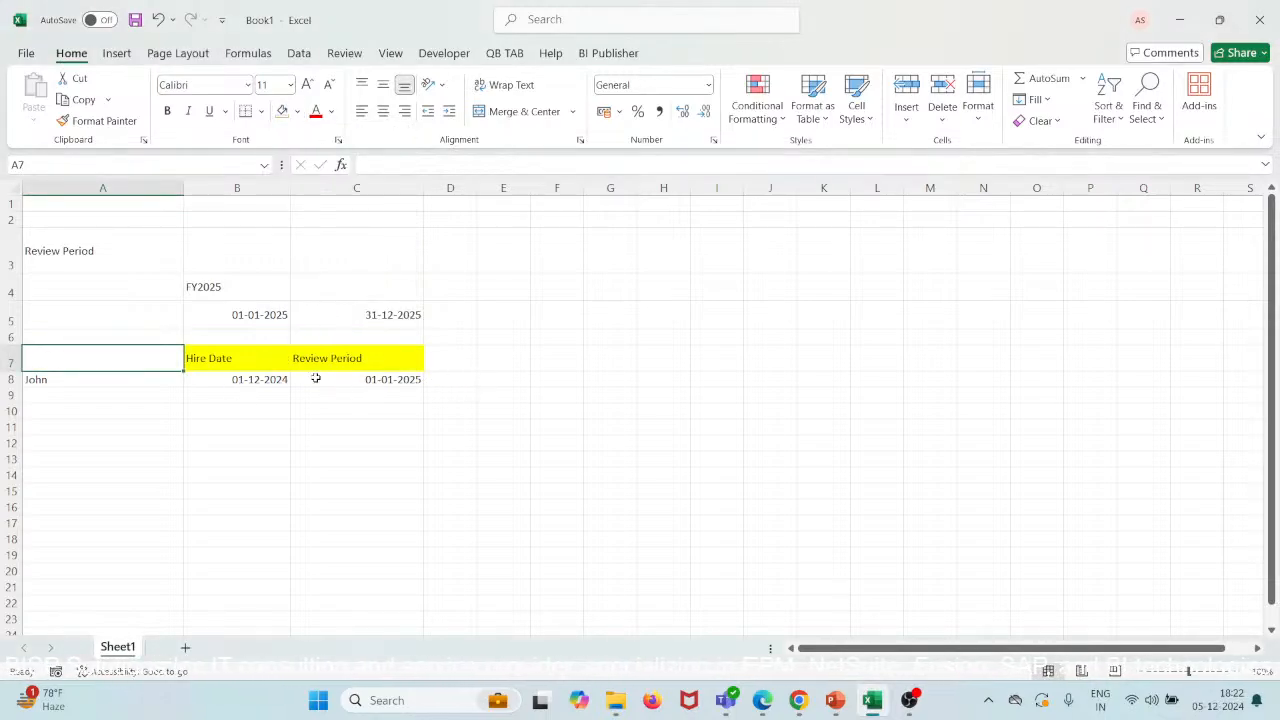
Apply borders to all cells in B7:C8 and make row 8 taller.
drag(263, 357, 370, 382)
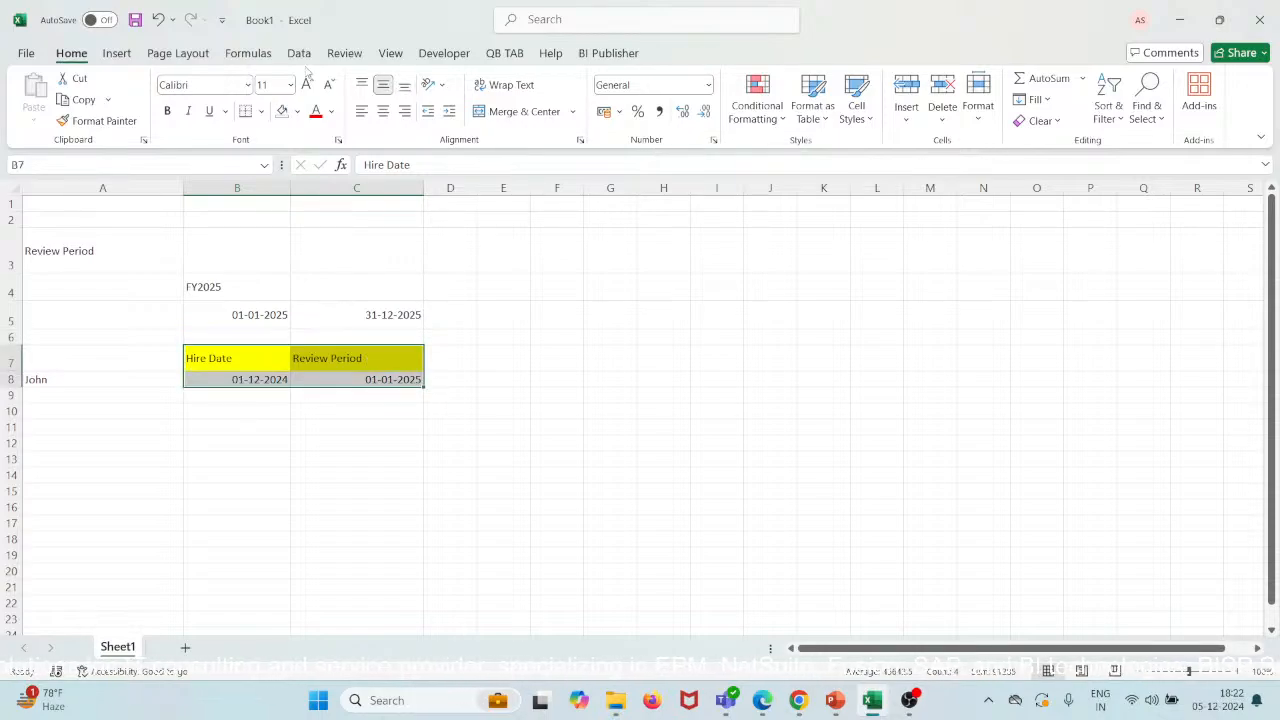
click(261, 111)
click(268, 281)
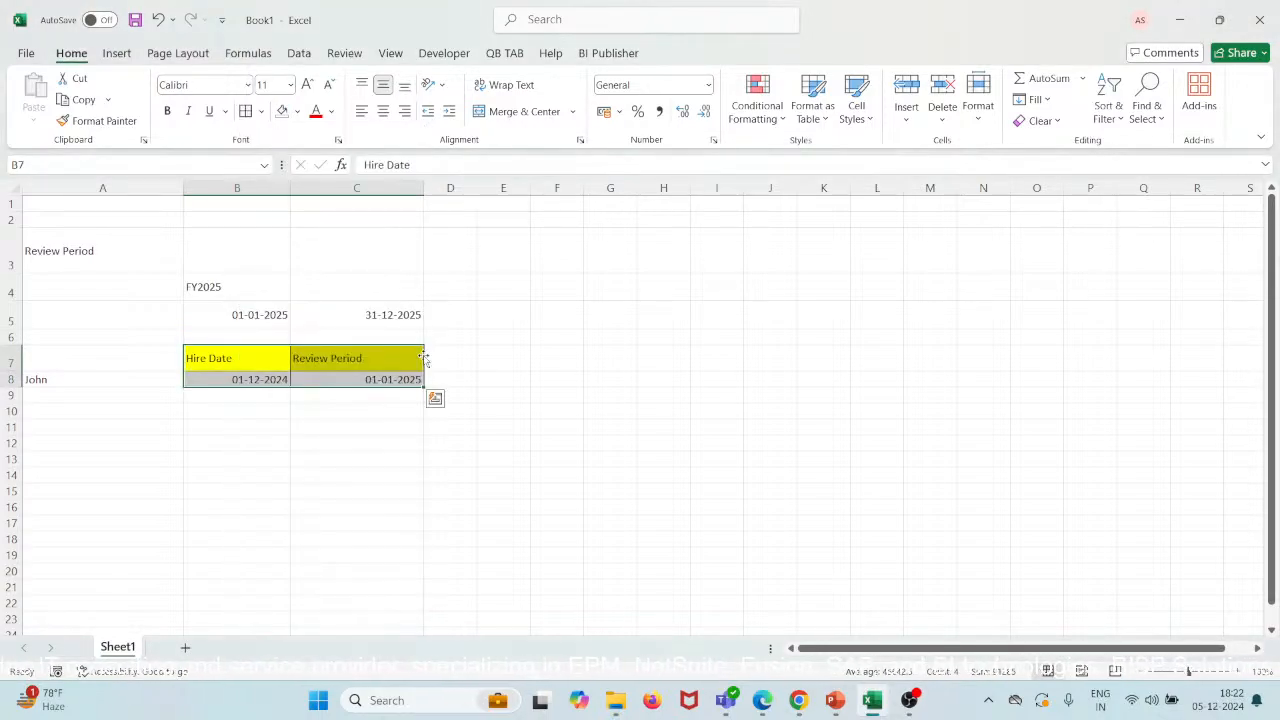
click(432, 360)
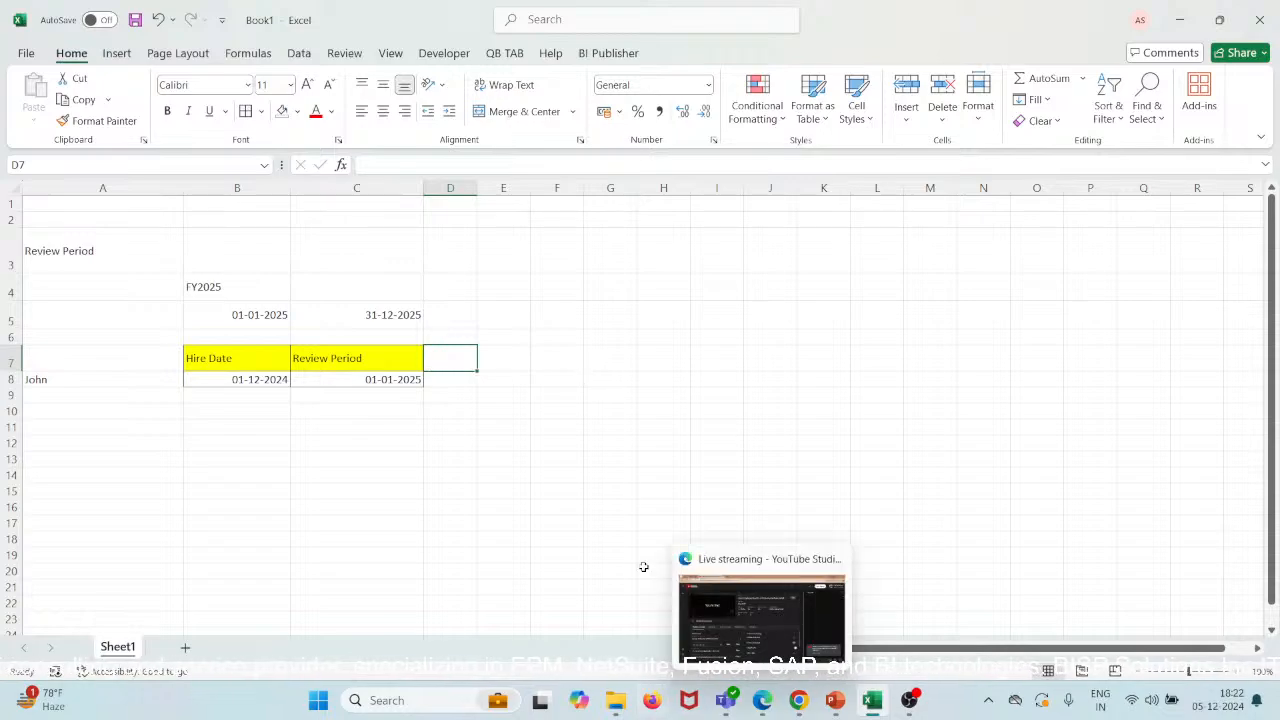
click(364, 443)
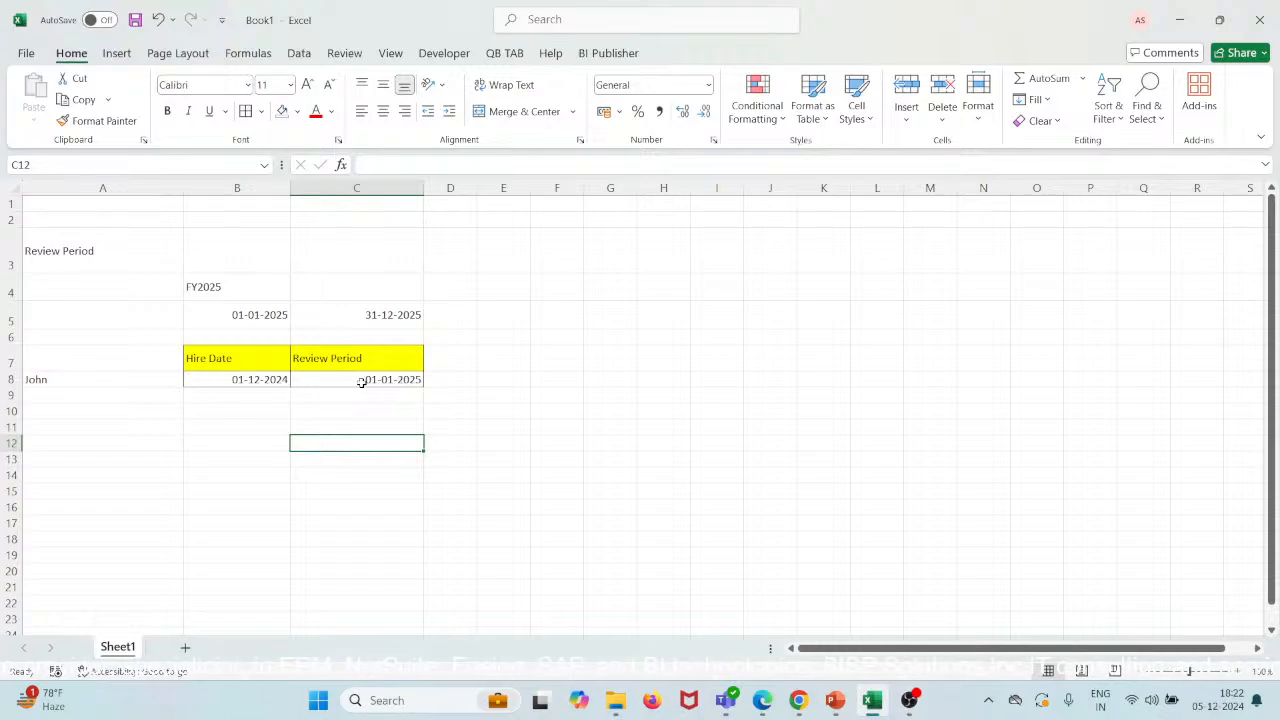
drag(8, 389, 6, 408)
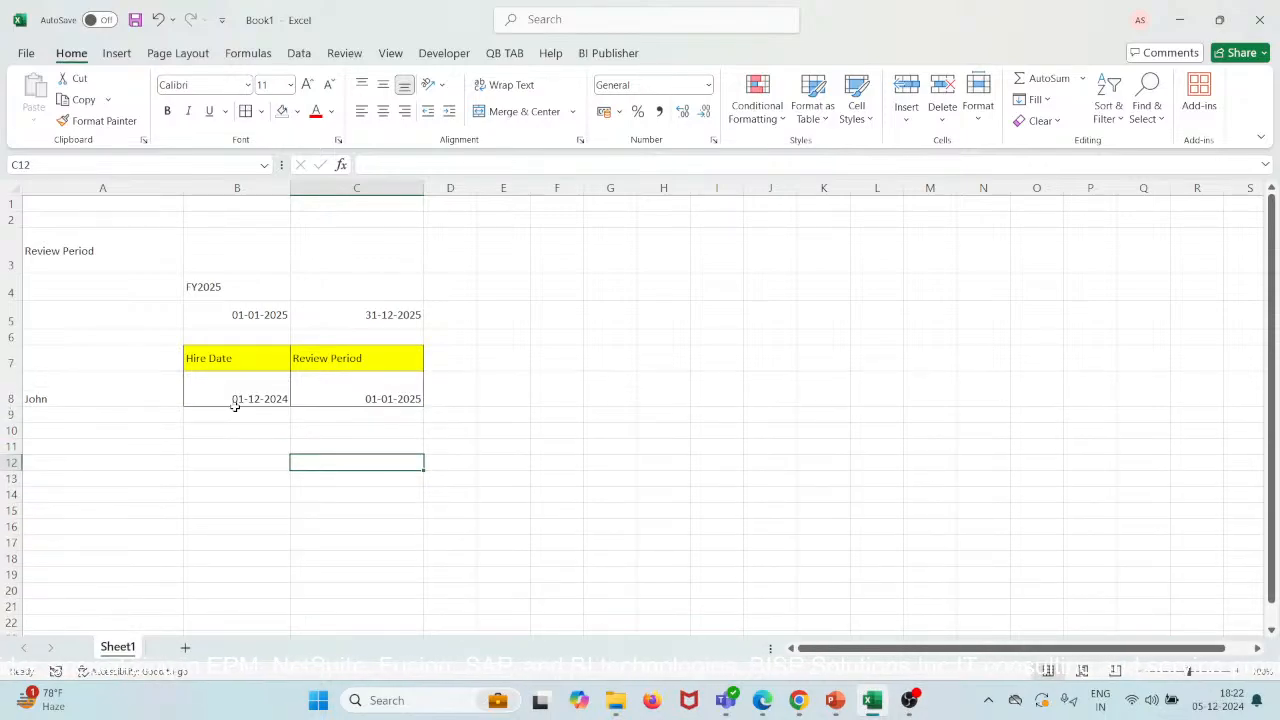
Enter the heading "End Period Date" in cell D7 and widen column D to fit it.
click(381, 386)
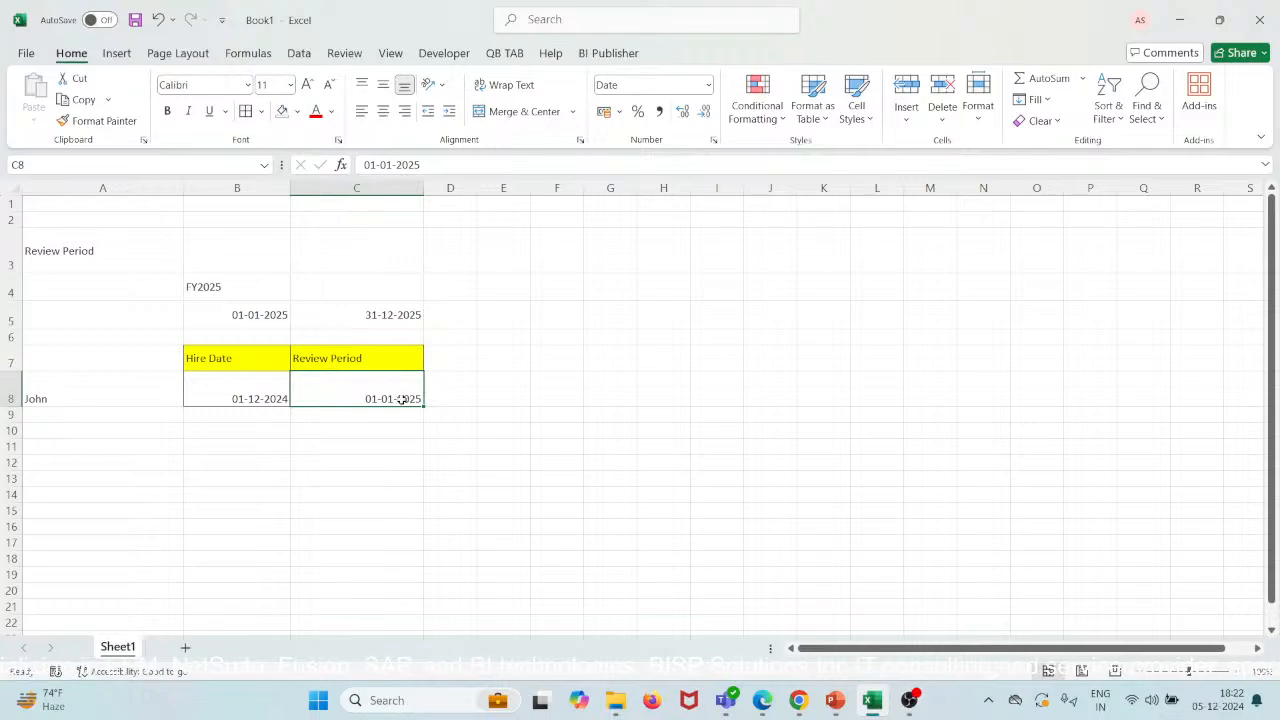
click(457, 360)
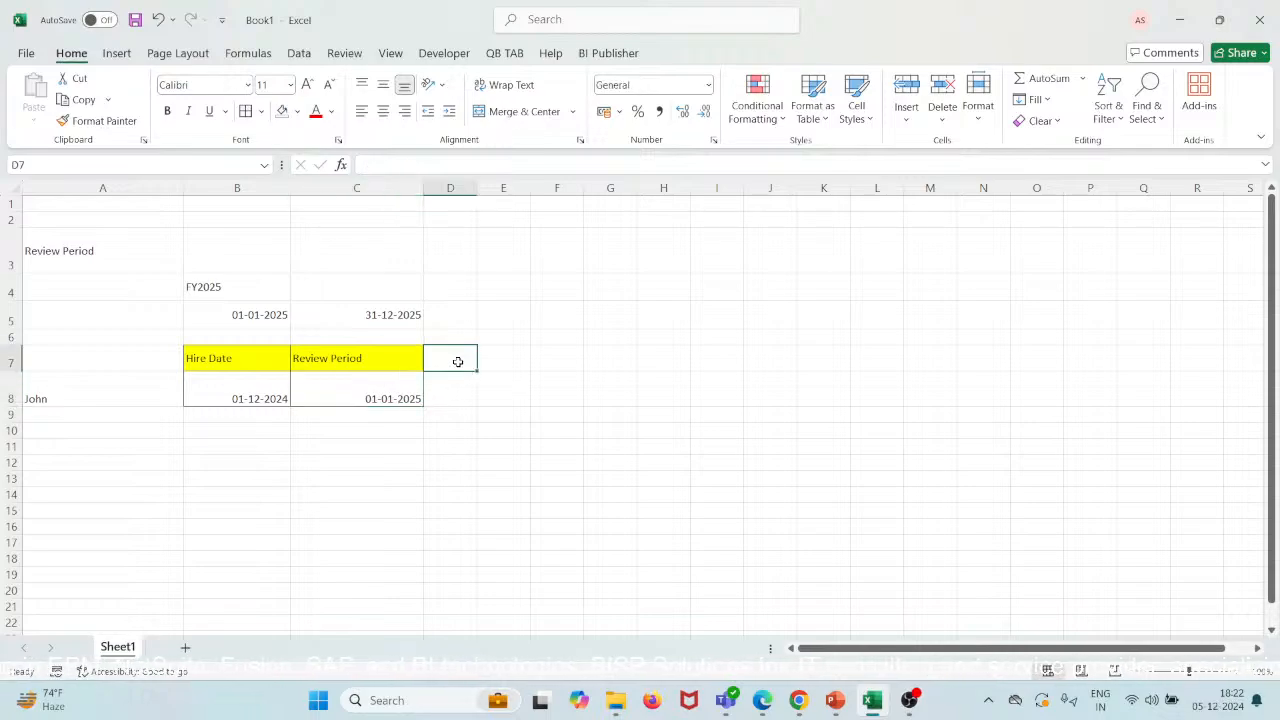
text(En)
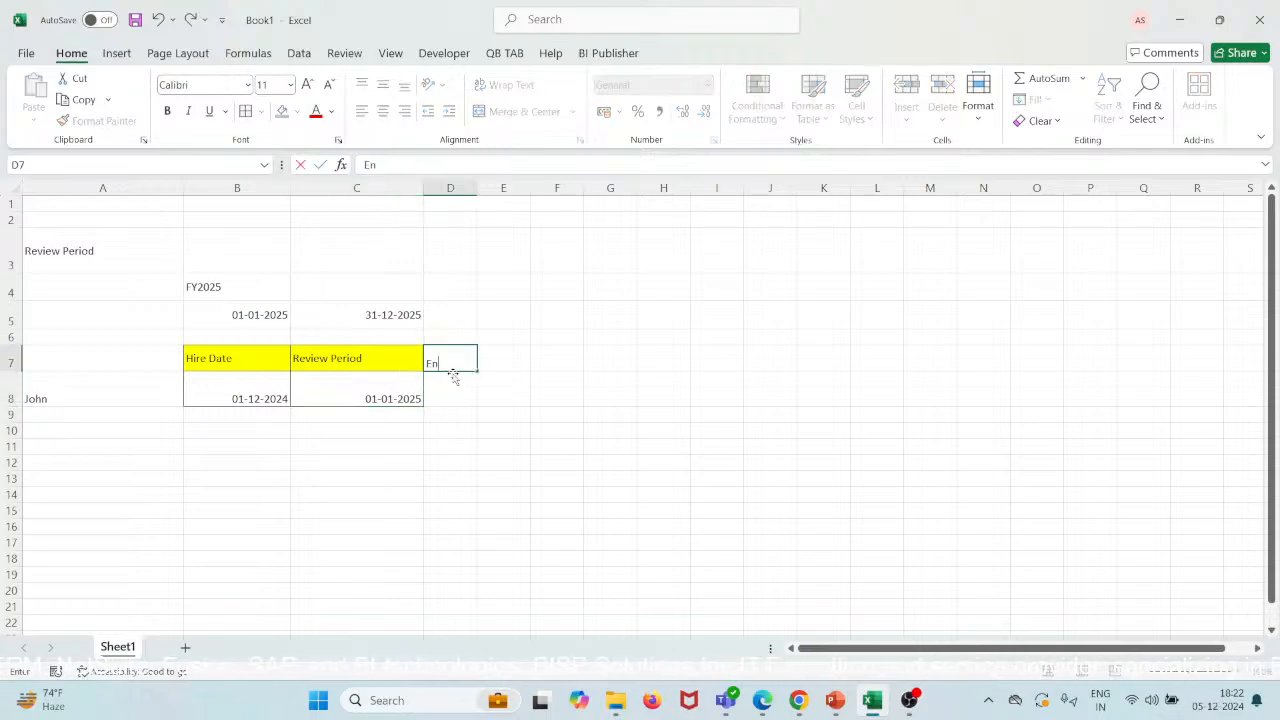
text(d Period D)
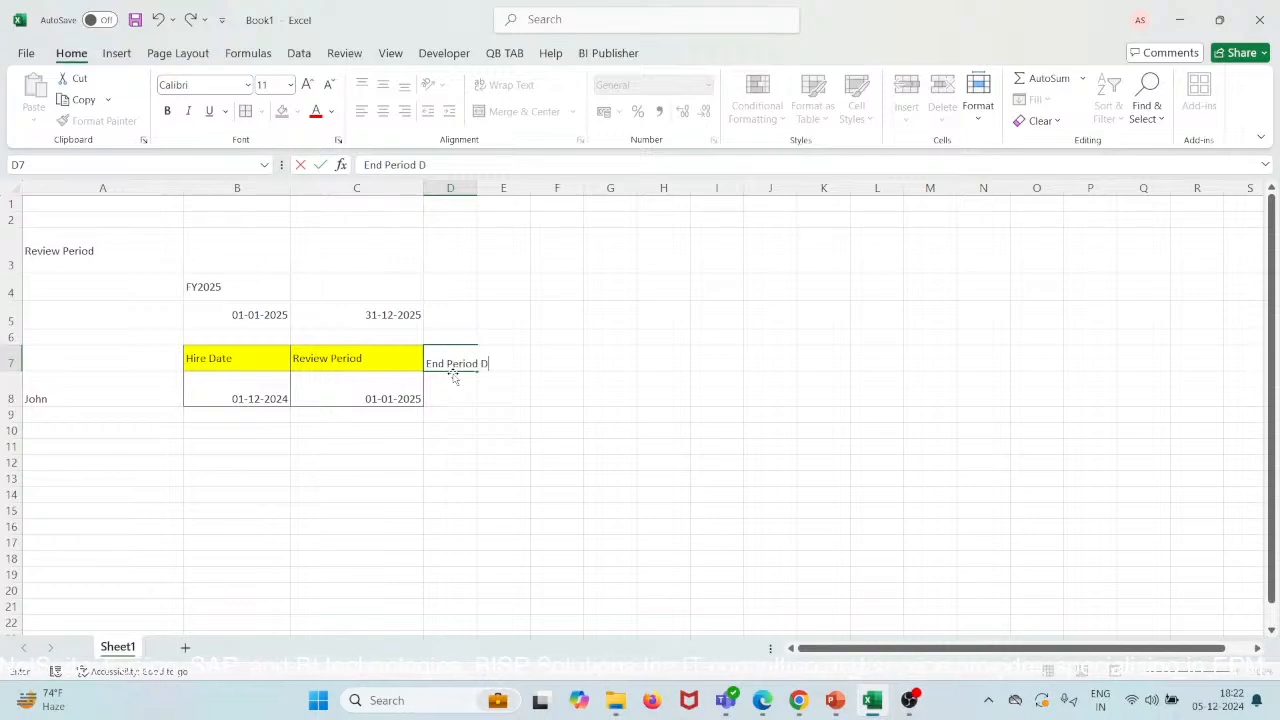
text(ate)
click(481, 190)
drag(477, 190, 533, 192)
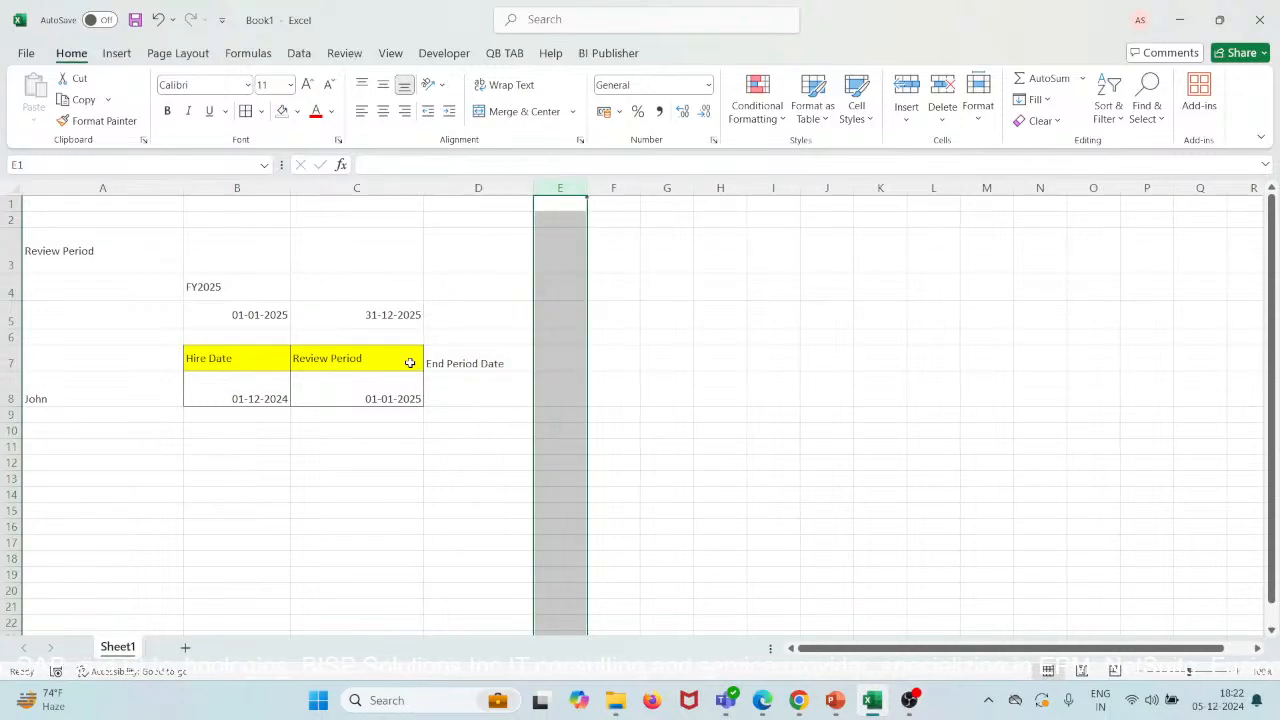
Fill the Review Period and End Period Date headings in C7:D7 with standard yellow.
click(410, 363)
drag(411, 363, 451, 362)
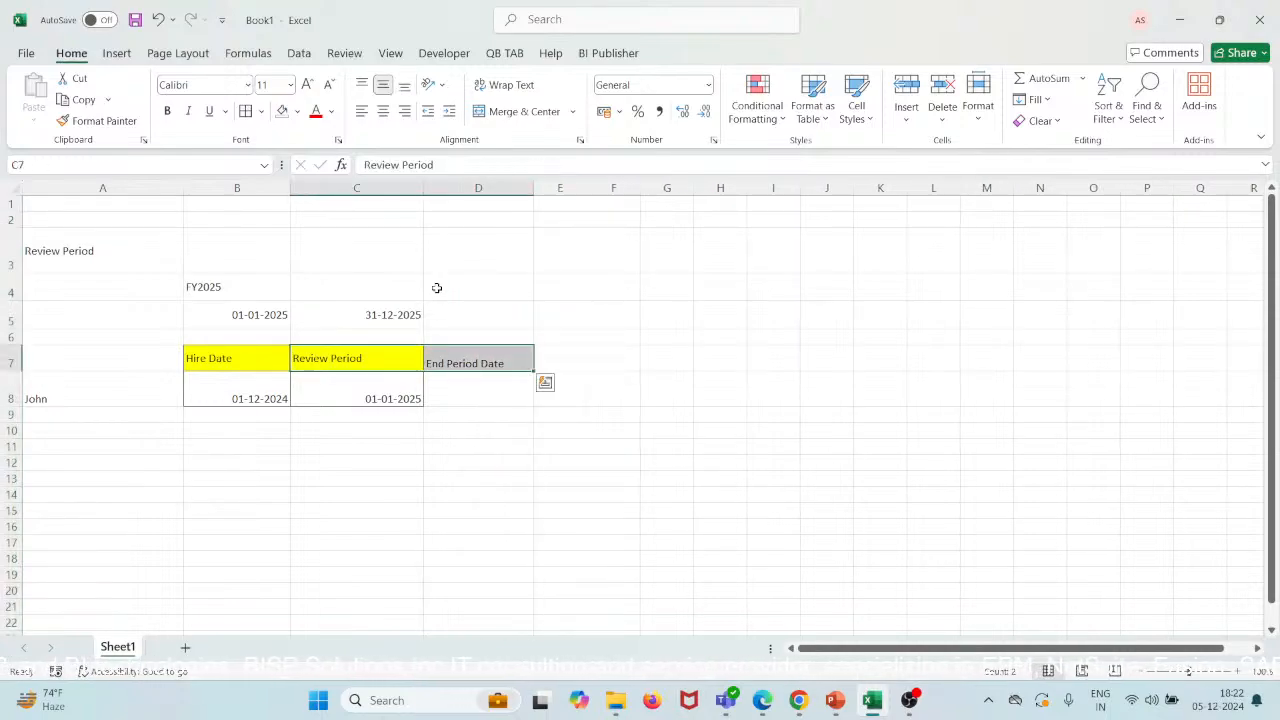
click(297, 112)
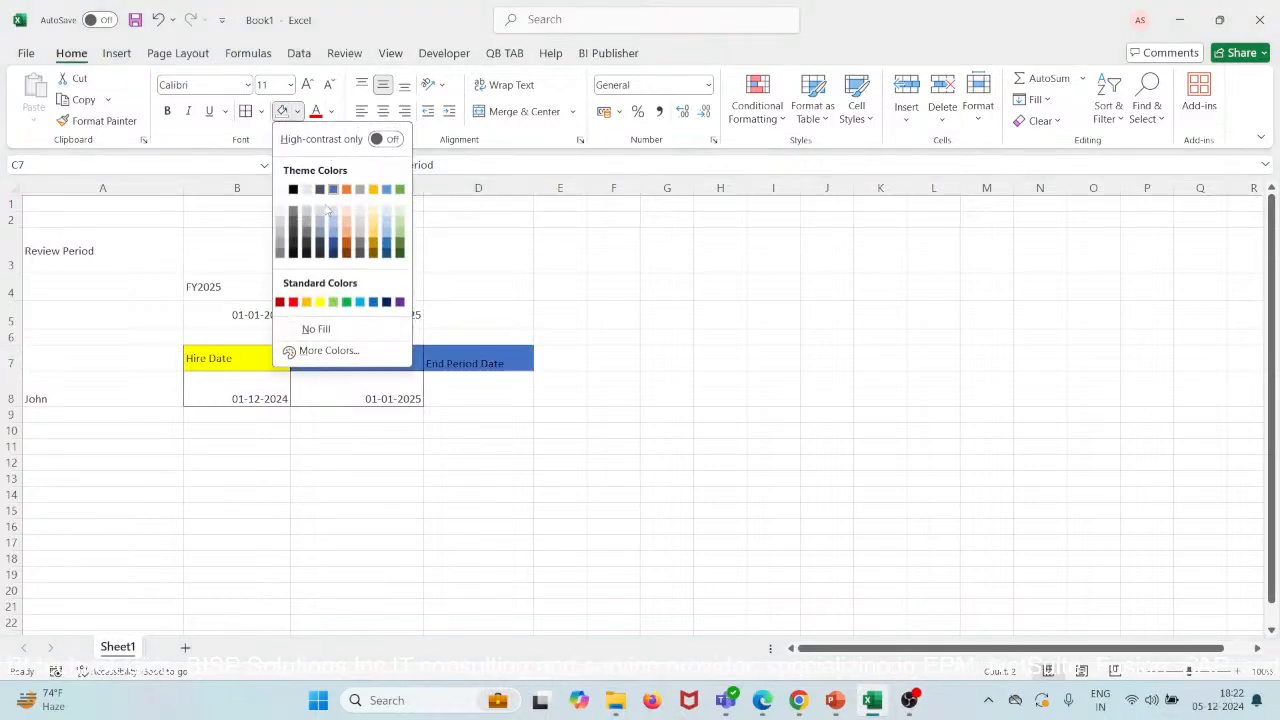
click(320, 302)
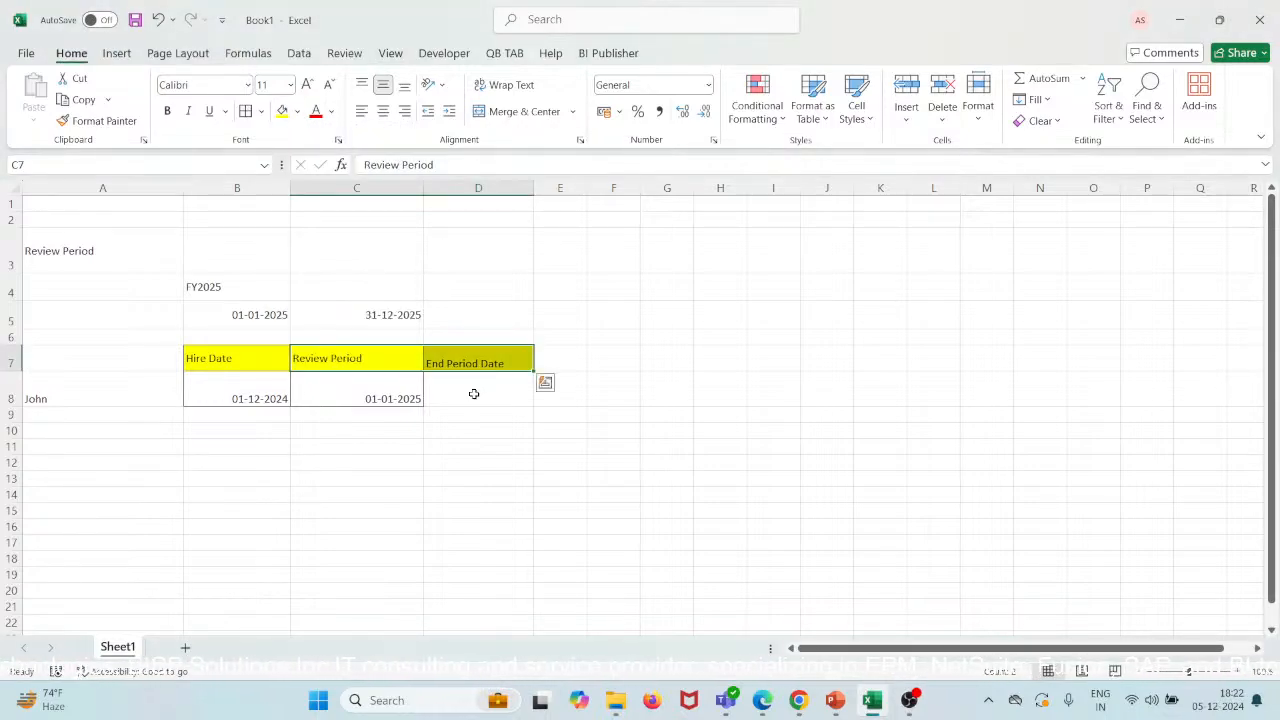
Enter the date 31-12-2025 in cell D8 under the End Period Date heading.
click(474, 394)
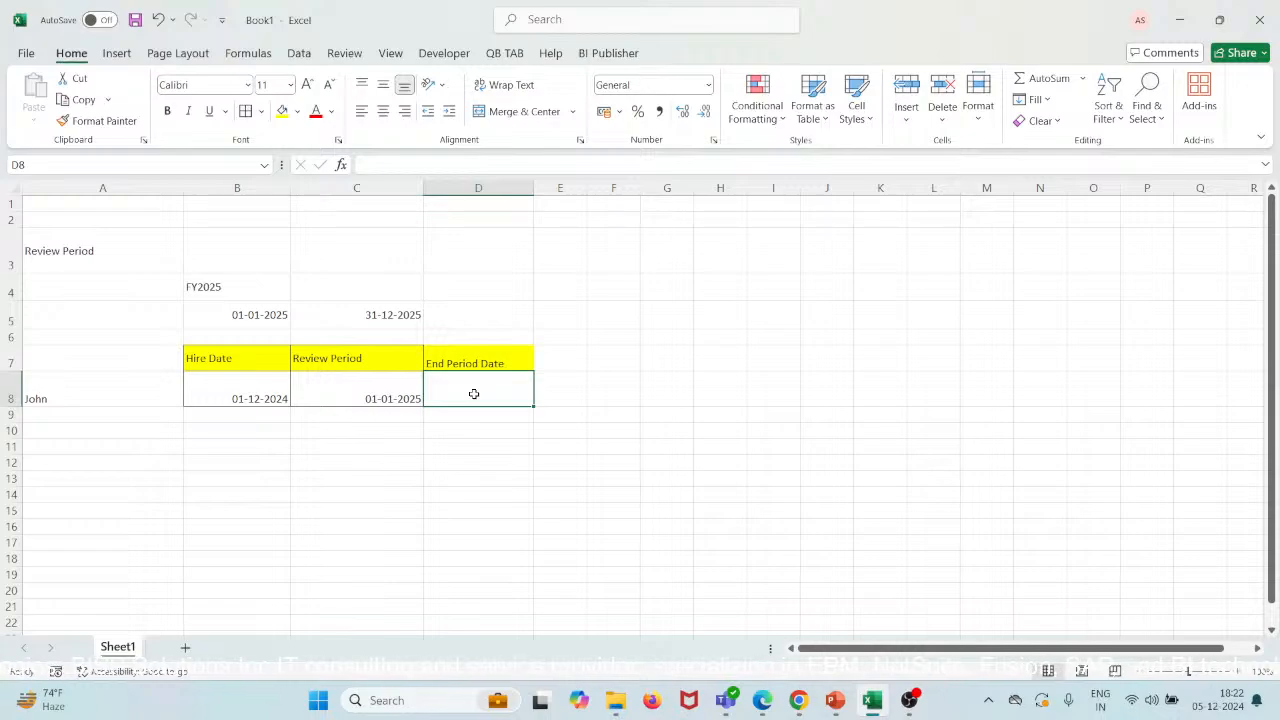
text(31-12-20)
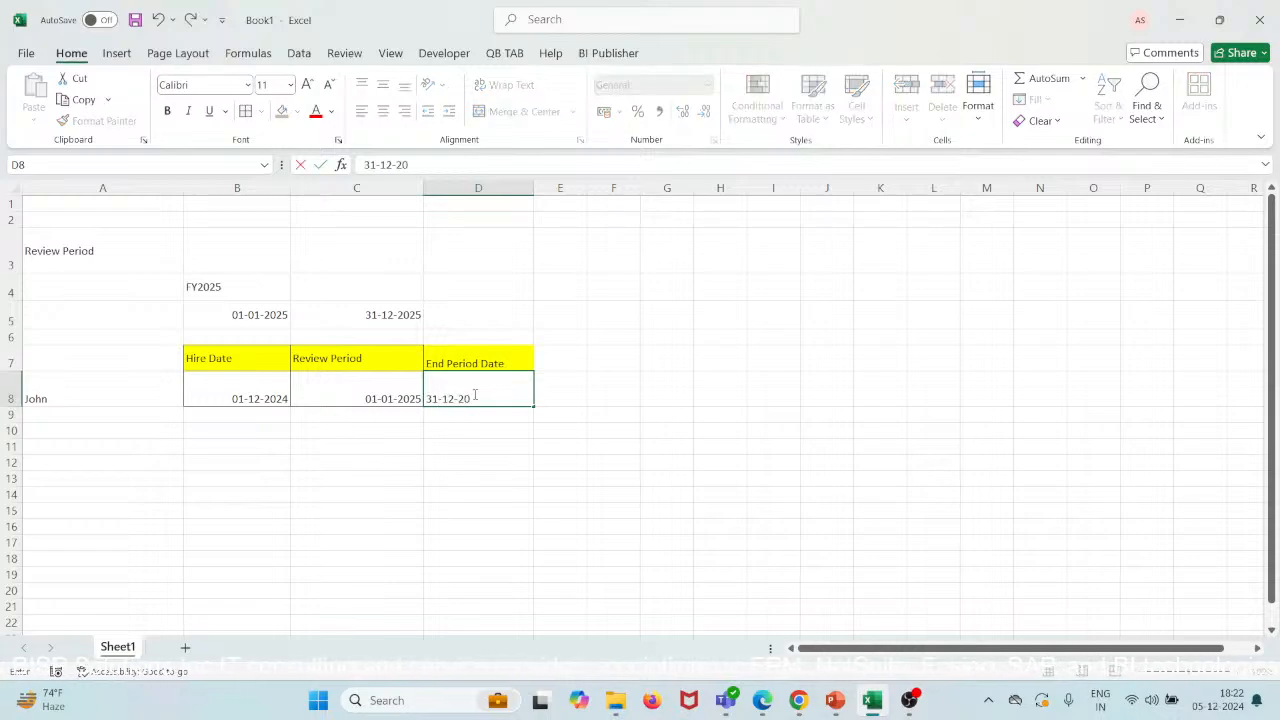
text(25)
key(Return)
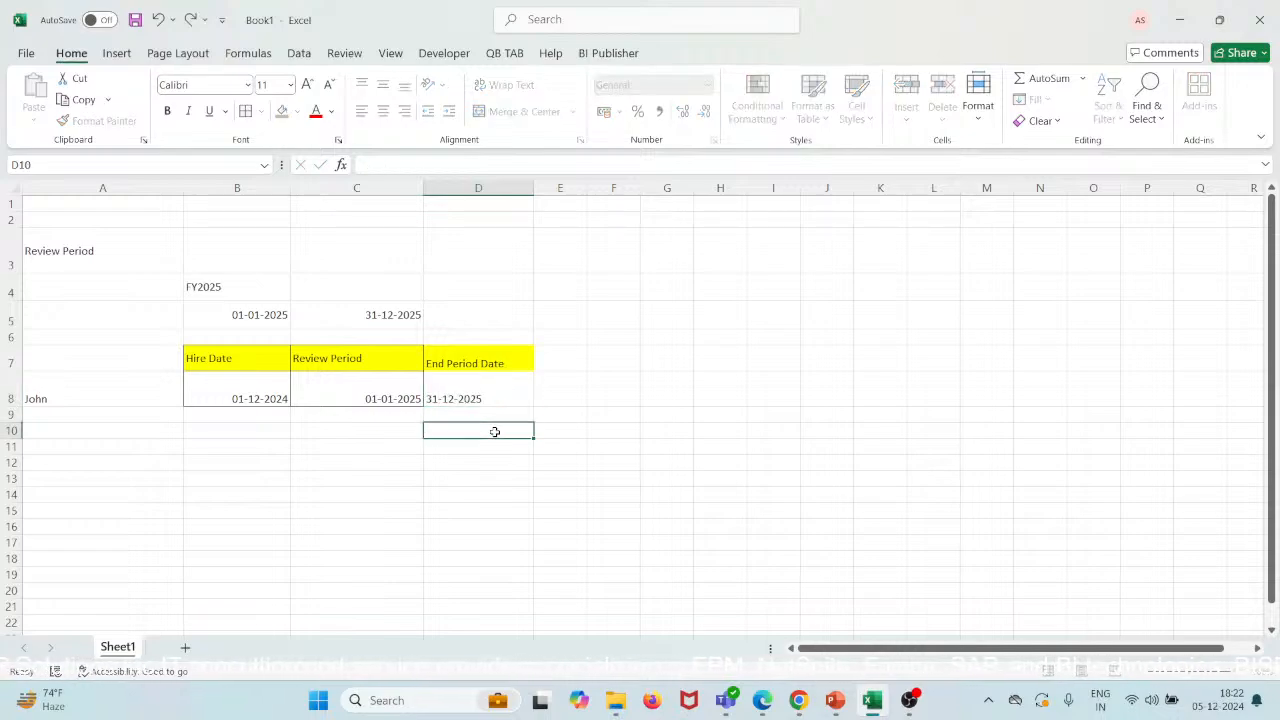
Apply borders to the cells C7:D8 so the end date column matches the table.
drag(417, 357, 474, 394)
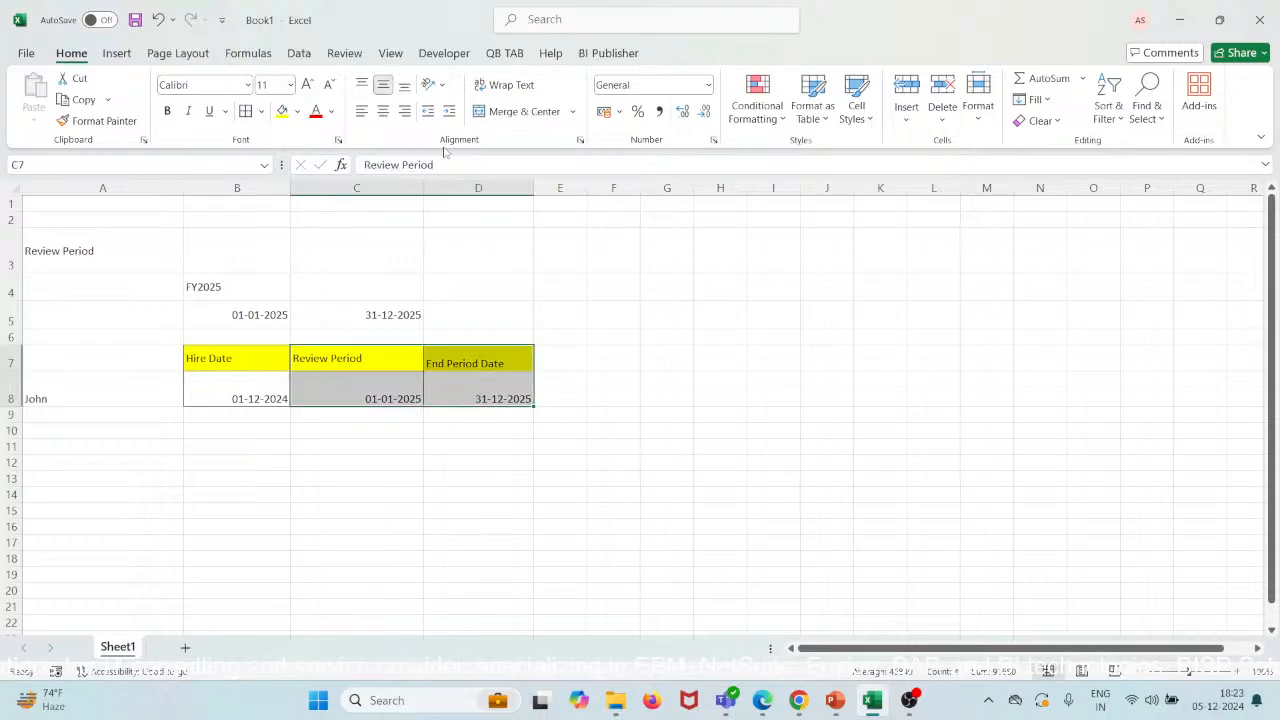
click(564, 332)
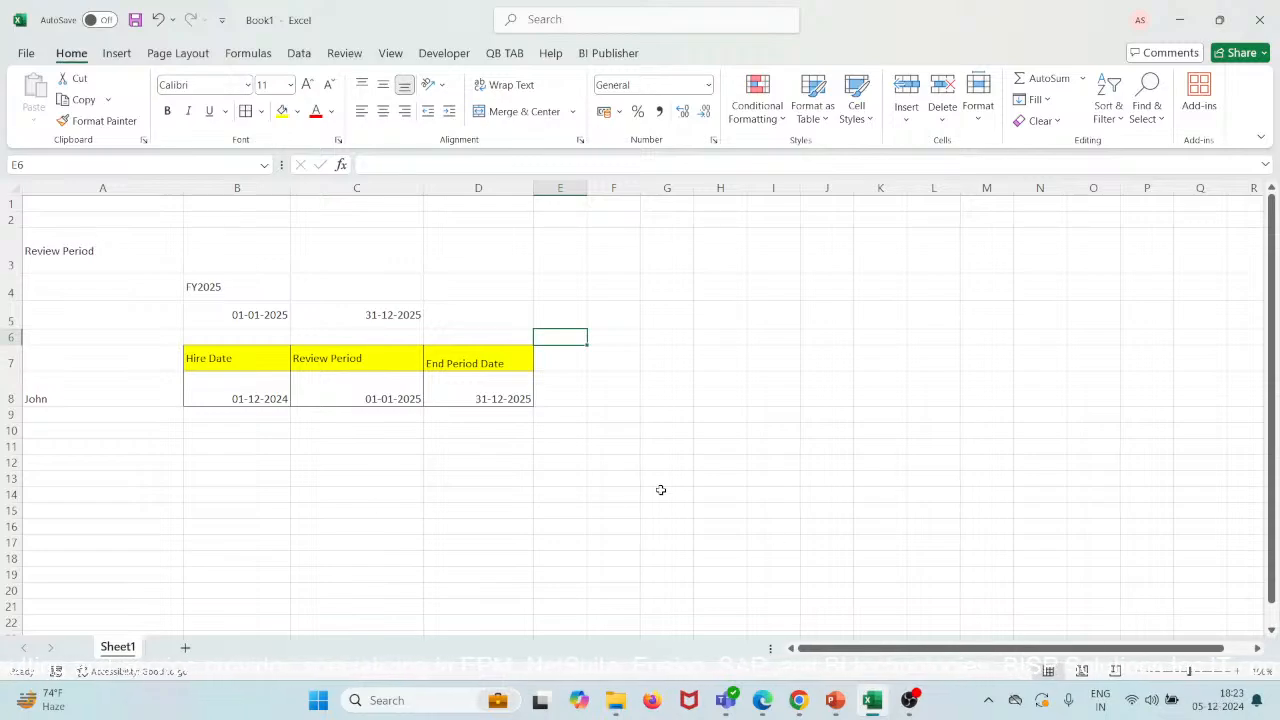
drag(238, 358, 471, 378)
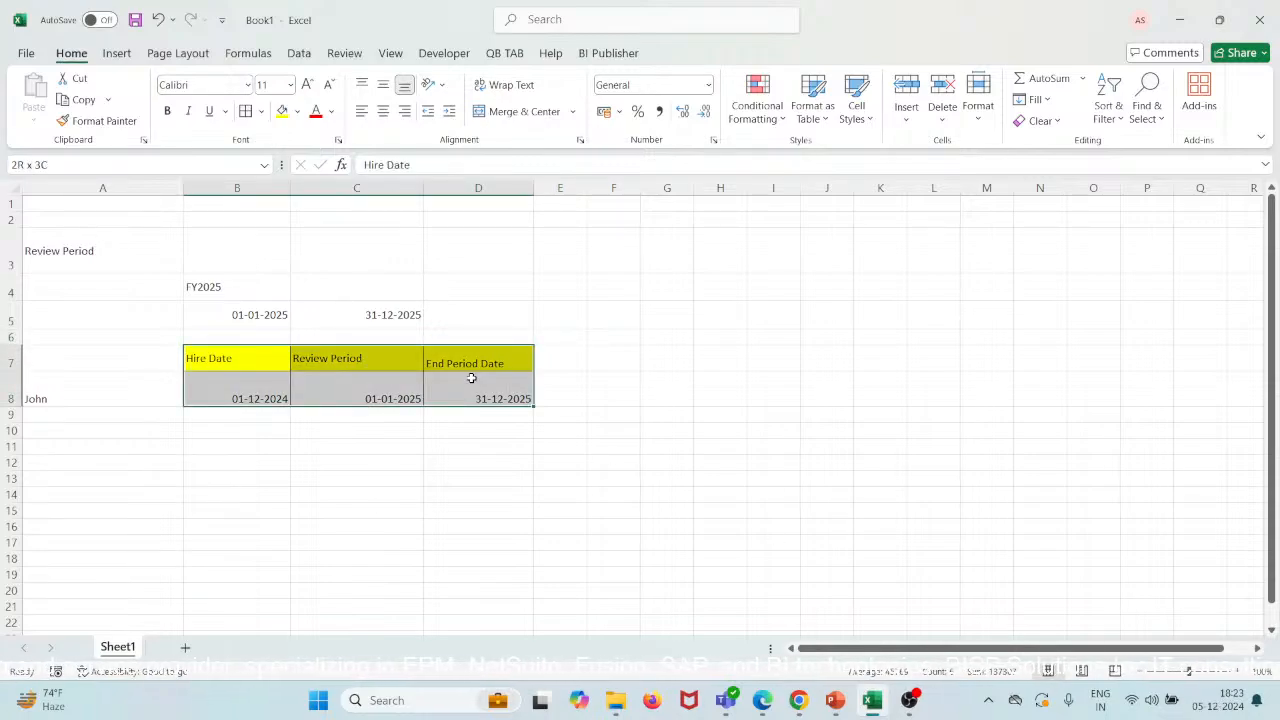
click(250, 368)
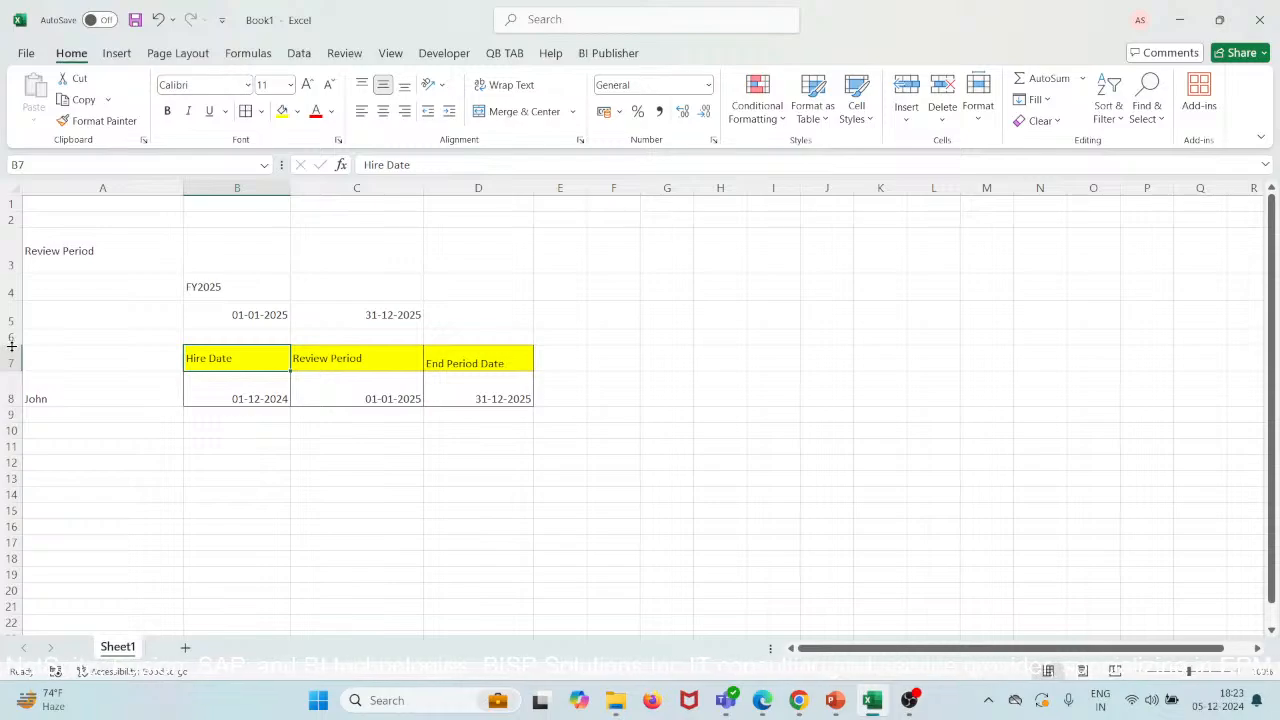
Make row 6 taller and enter "FY2025" in cell C6 above the Review Period heading.
drag(12, 345, 14, 371)
click(367, 357)
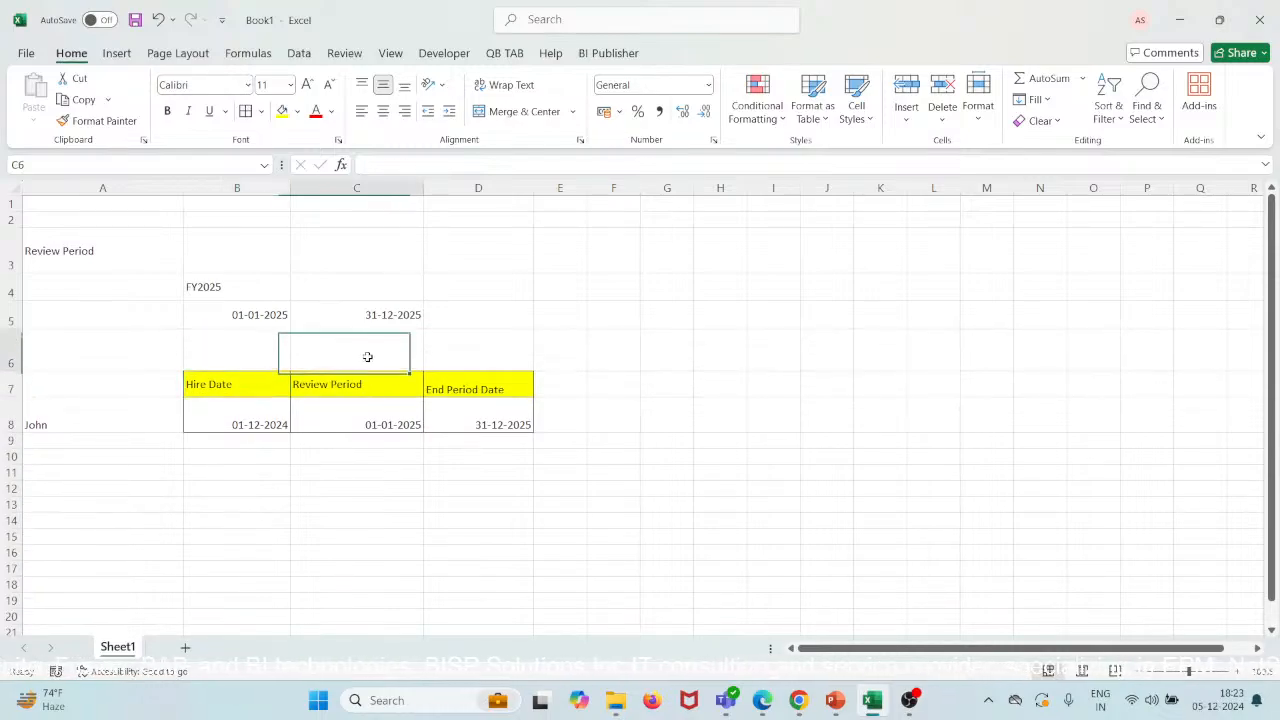
double_click(368, 357)
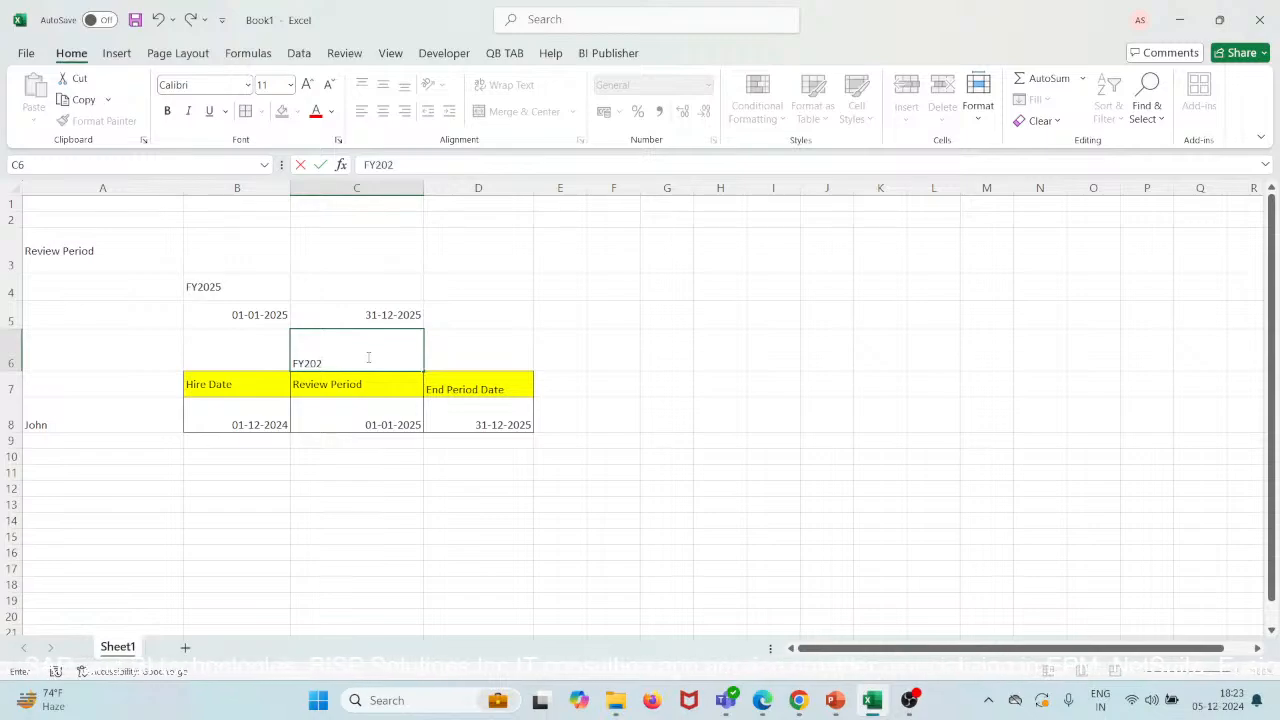
click(344, 474)
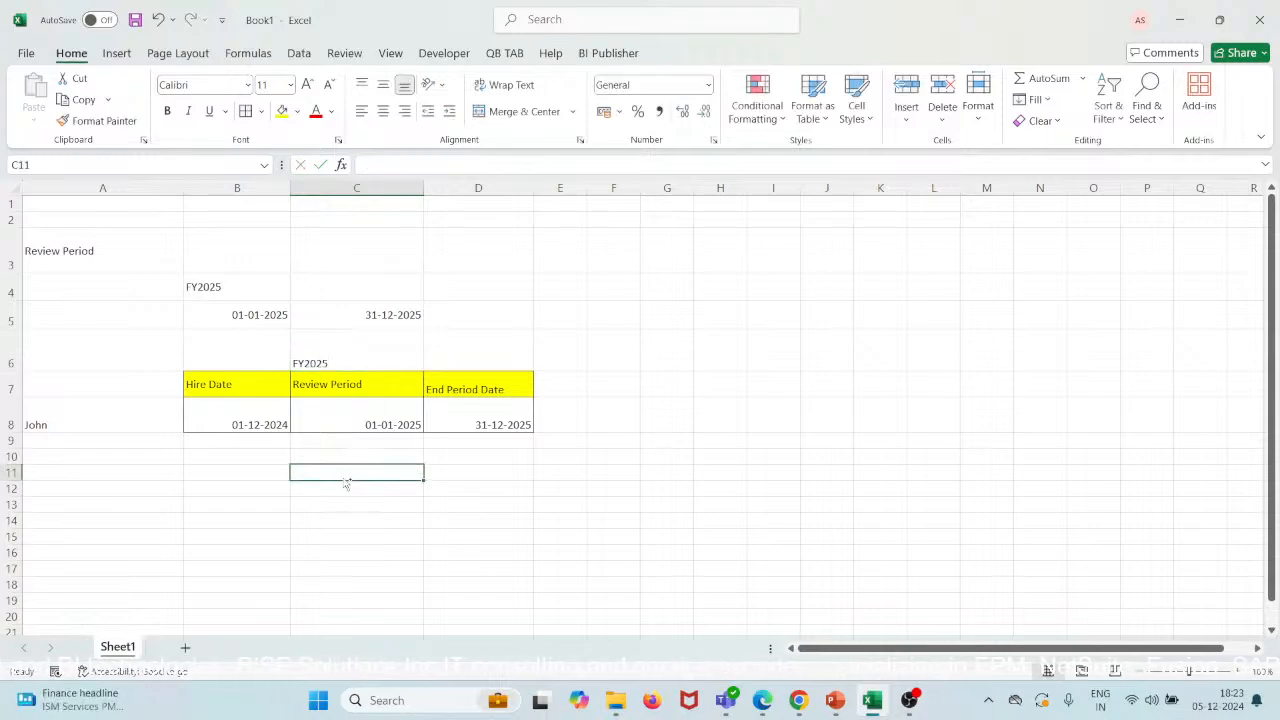
Switch to the PowerPoint slide show and advance it to the Performance Role slide.
mouse_move(830, 707)
click(850, 636)
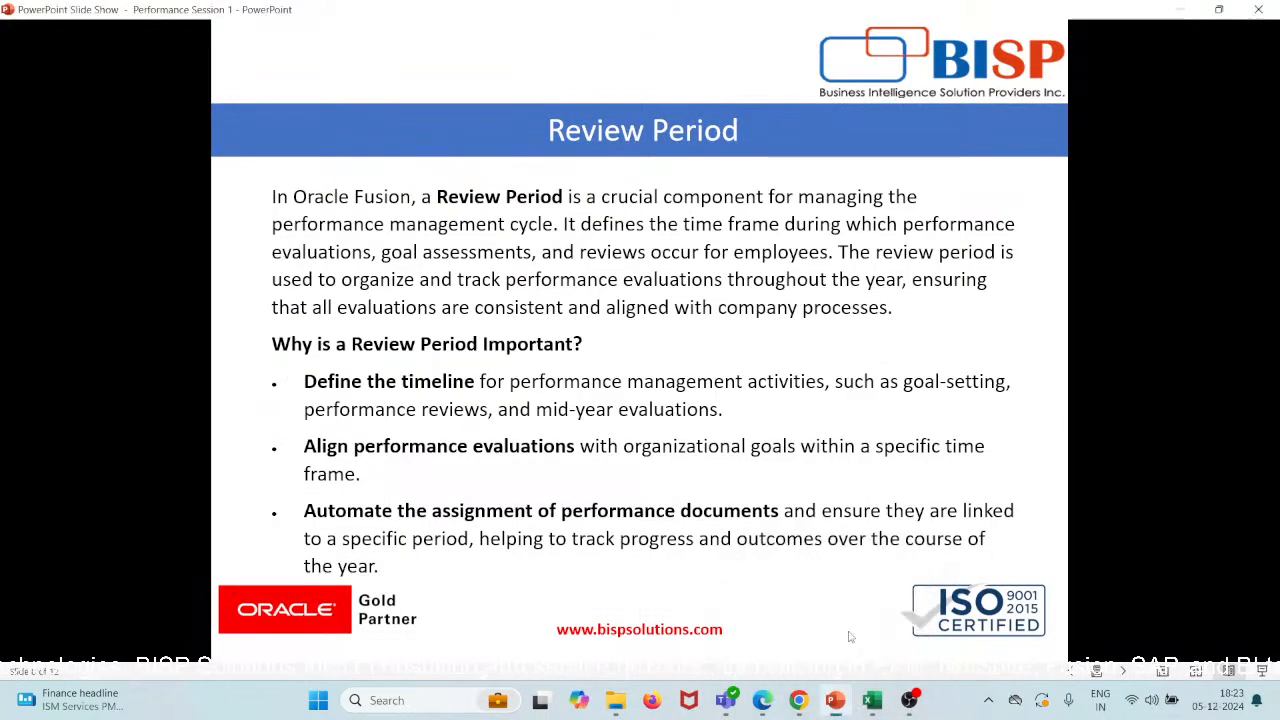
click(479, 364)
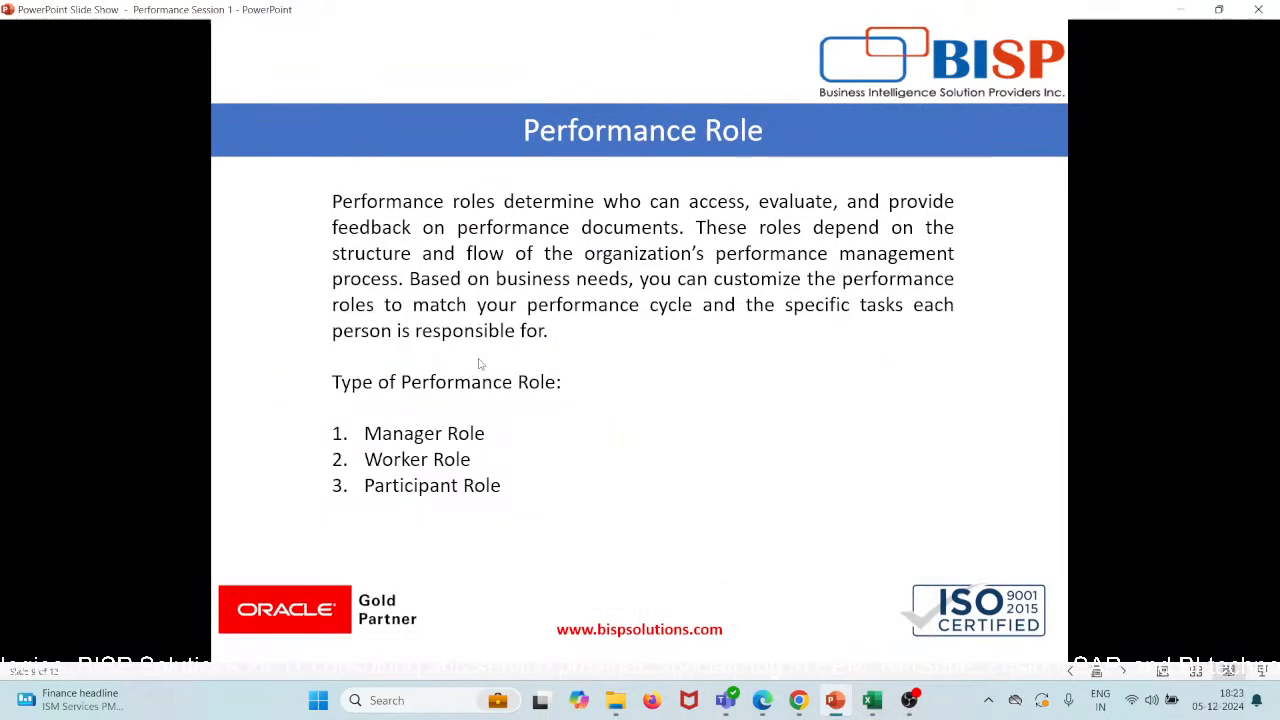
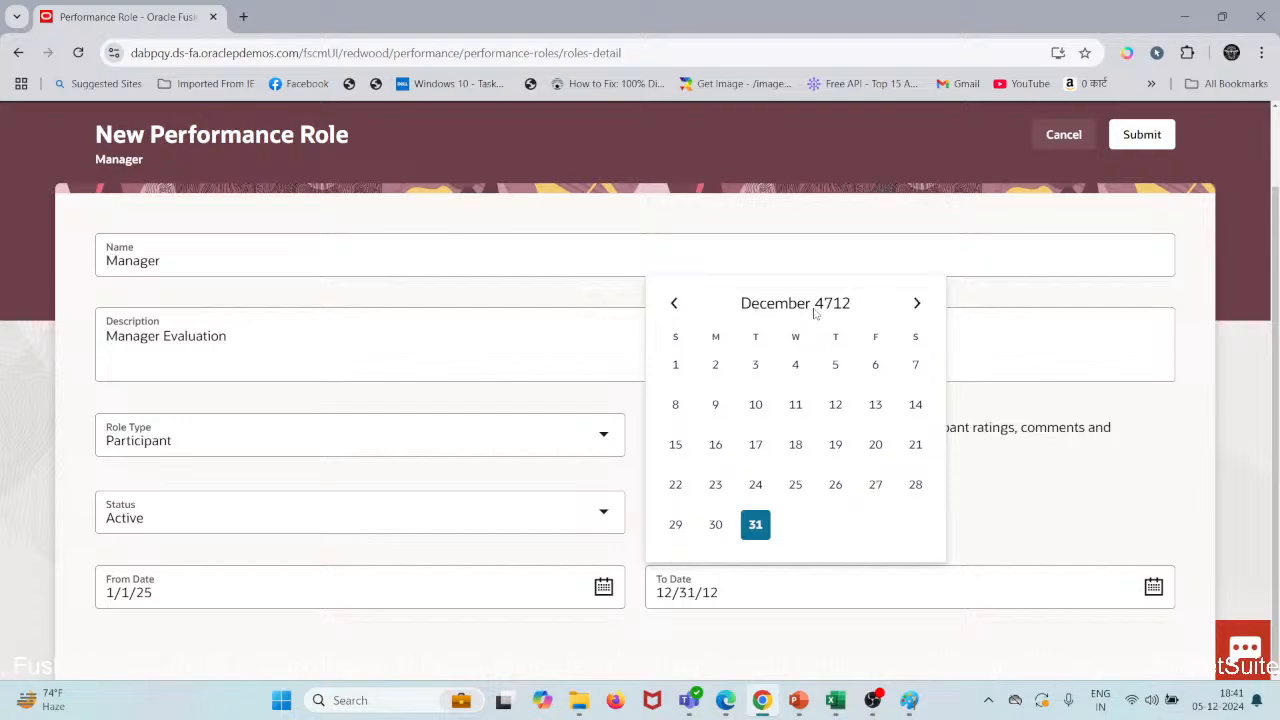
Try the option allowing the role to view worker, manager and participant ratings, comments and questionnaires, and clear it again.
click(1020, 515)
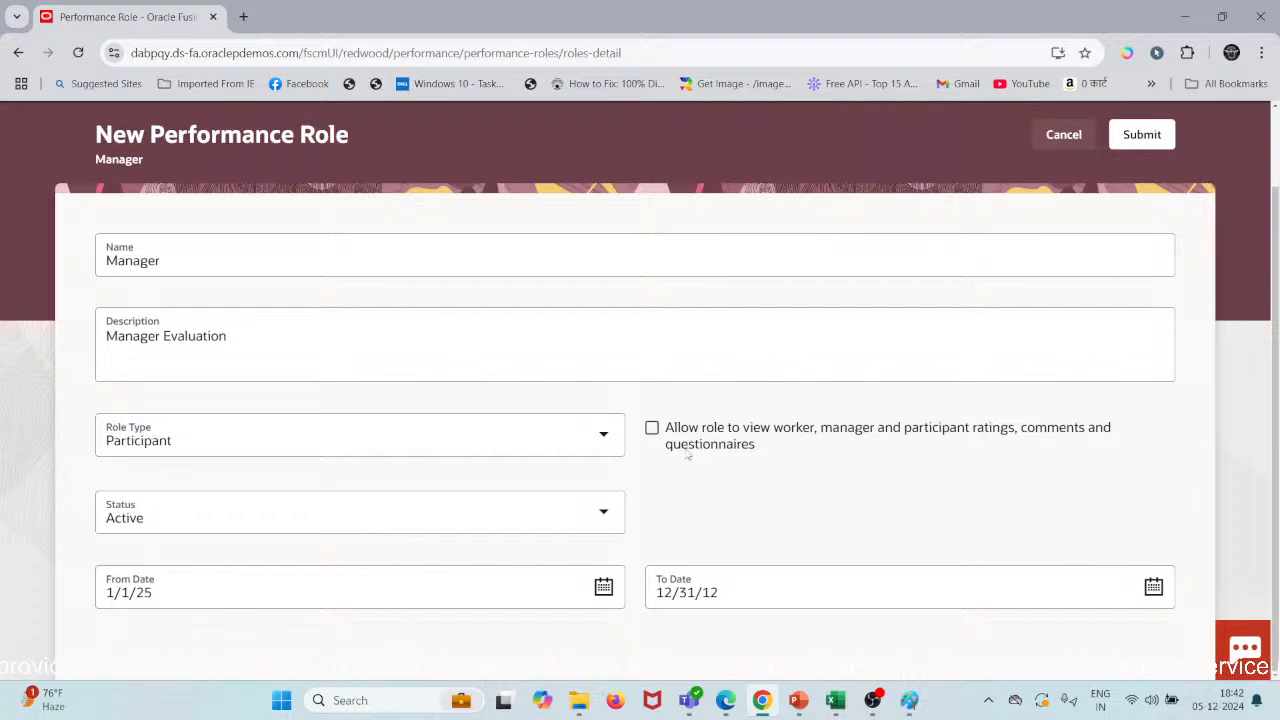
click(655, 430)
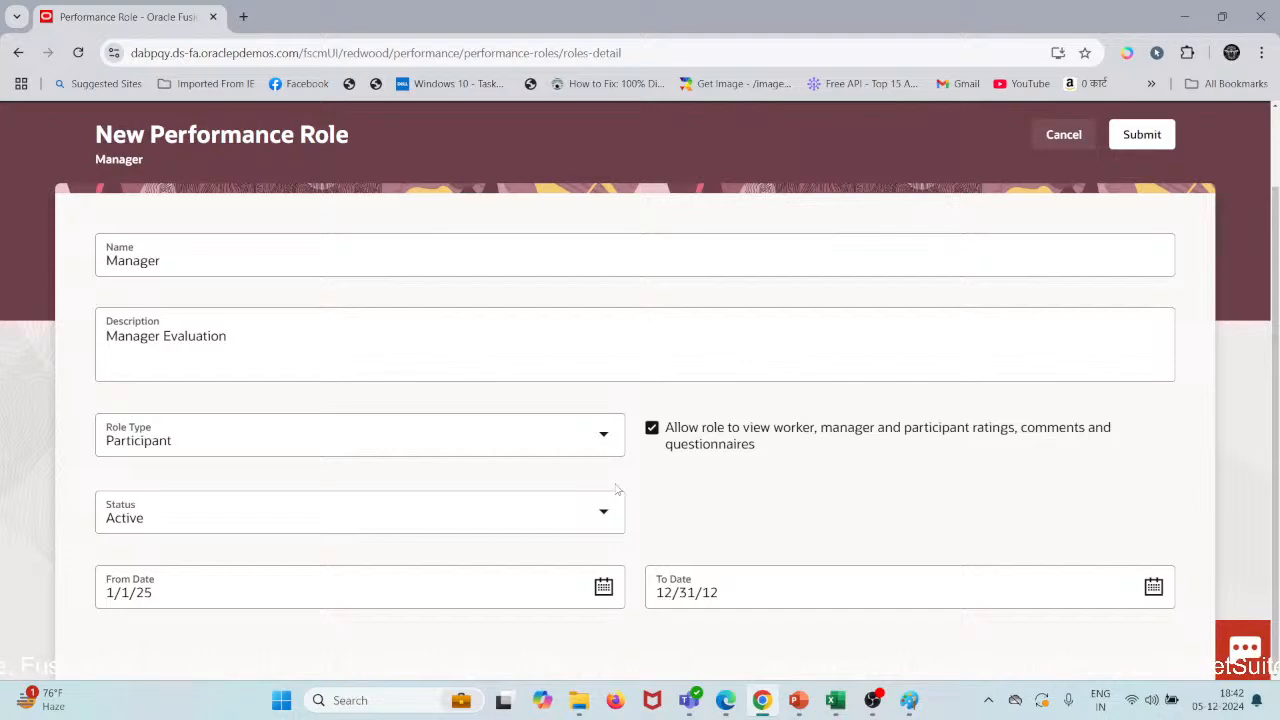
click(651, 429)
click(651, 429)
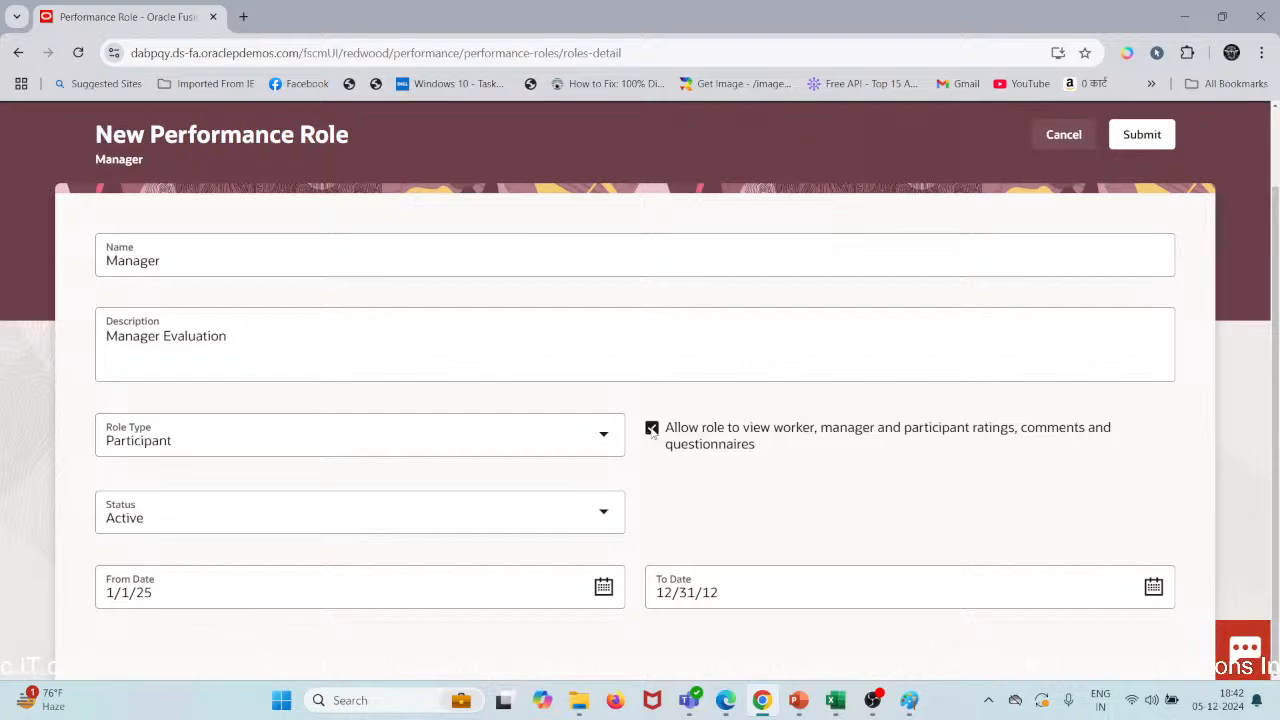
click(651, 429)
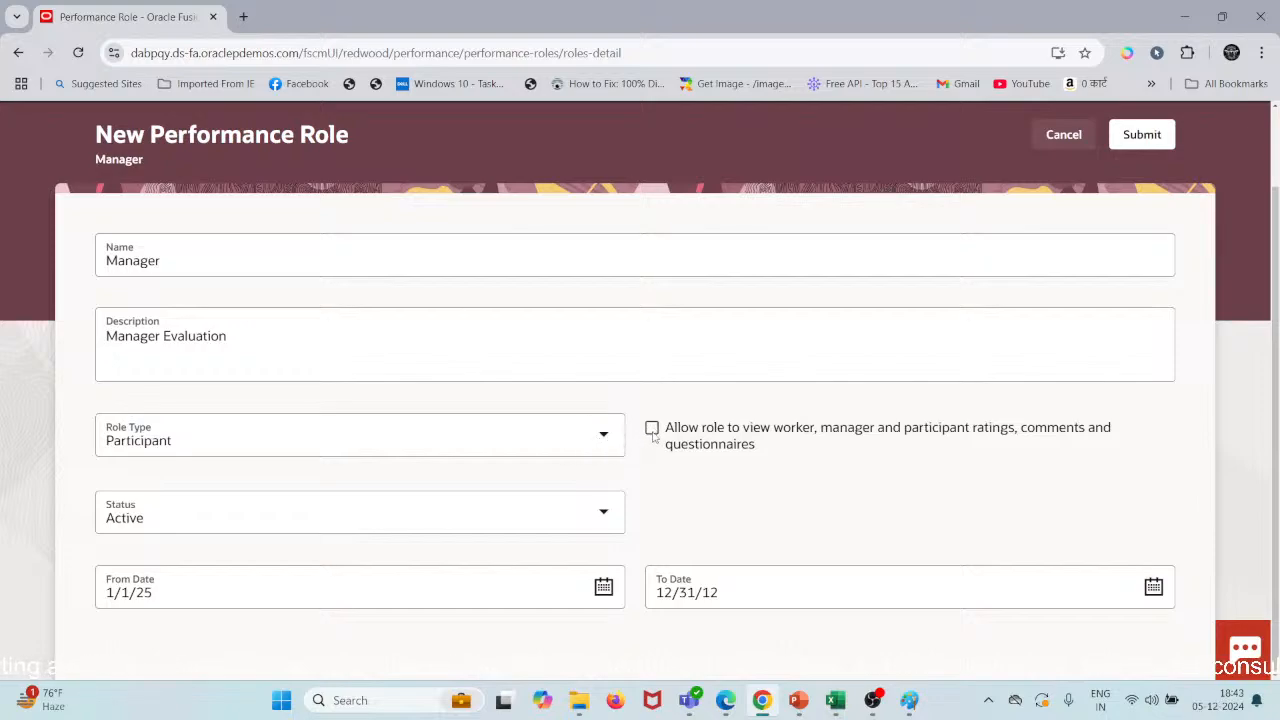
Set the new performance role's Role Type to Manager with Line Manager as the Default Manager Type.
click(603, 434)
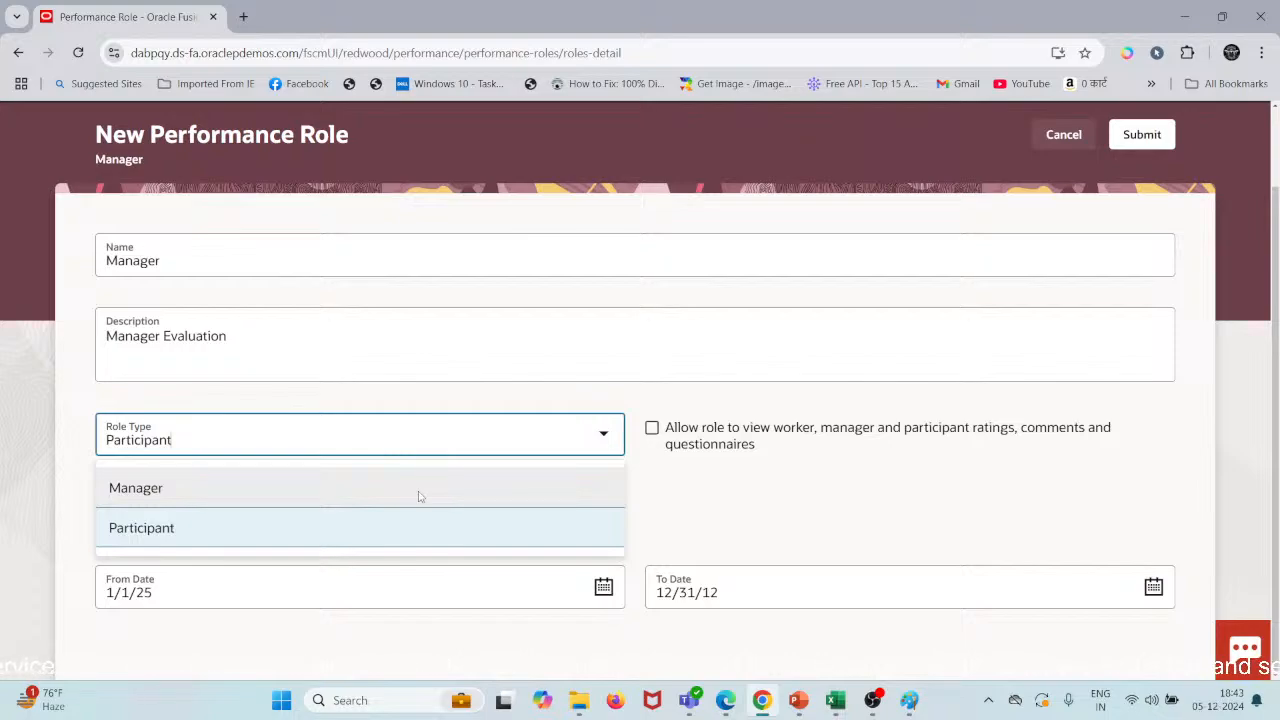
click(419, 490)
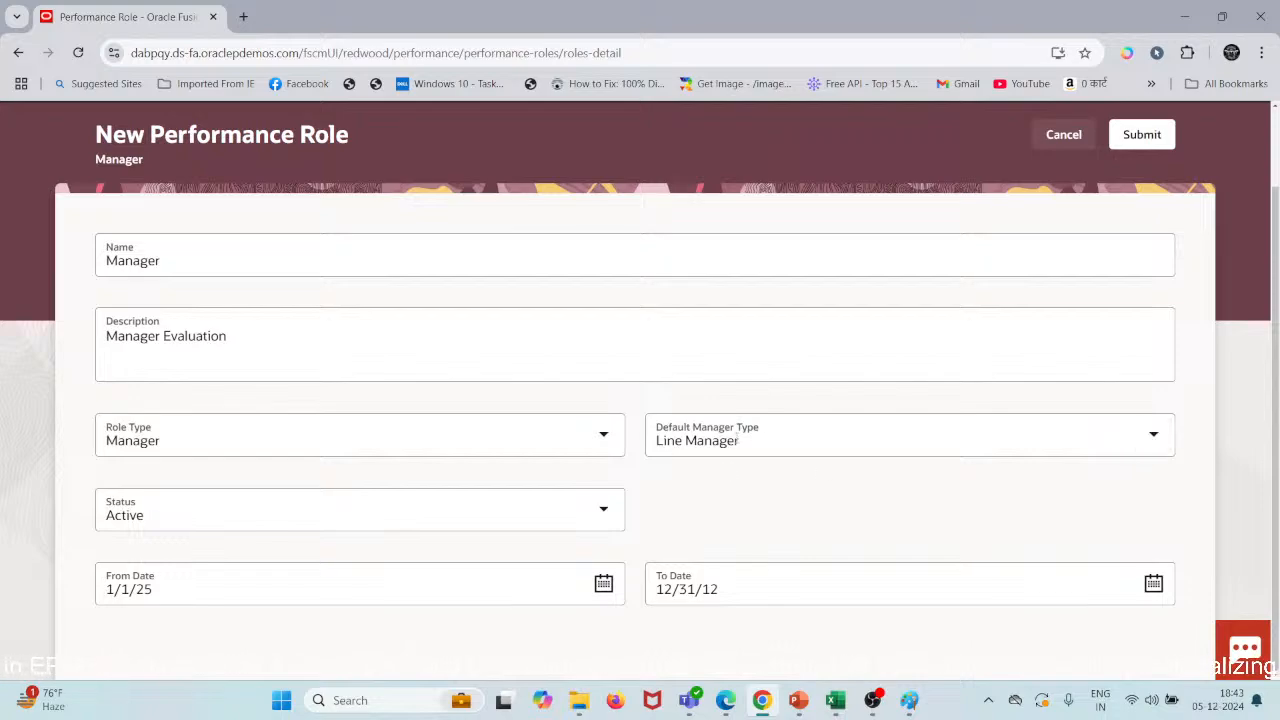
click(1150, 436)
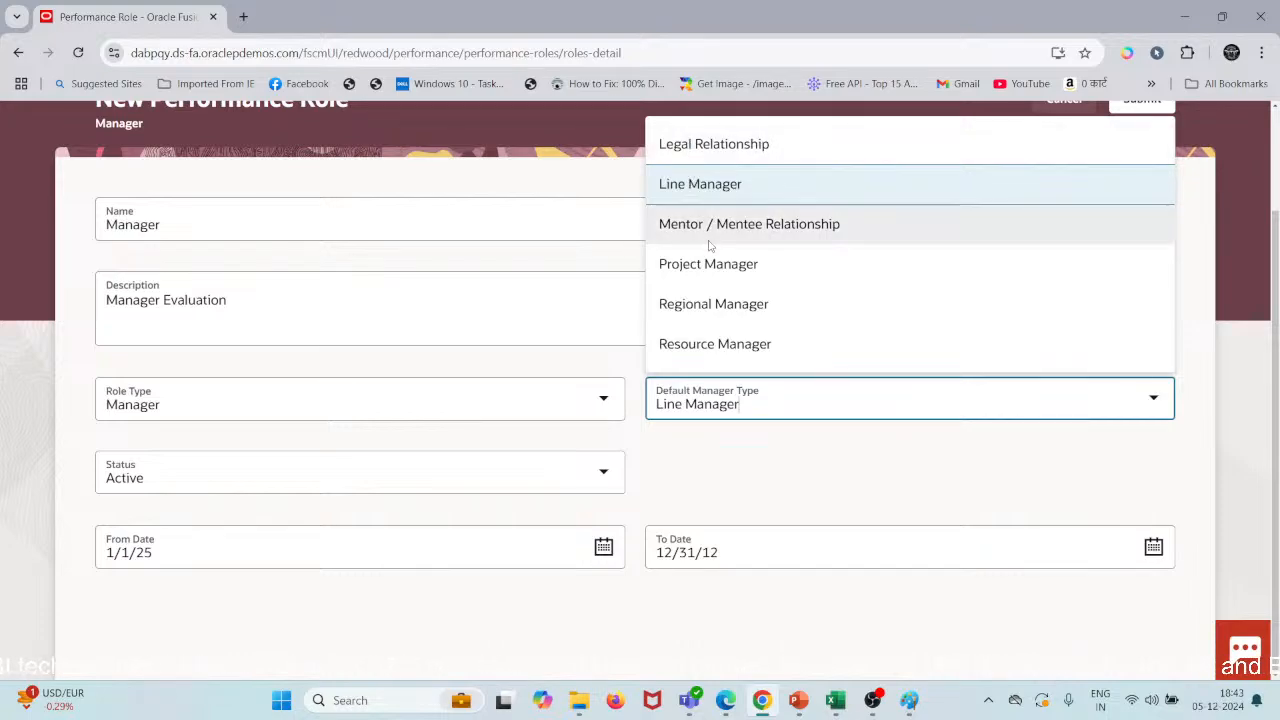
click(735, 198)
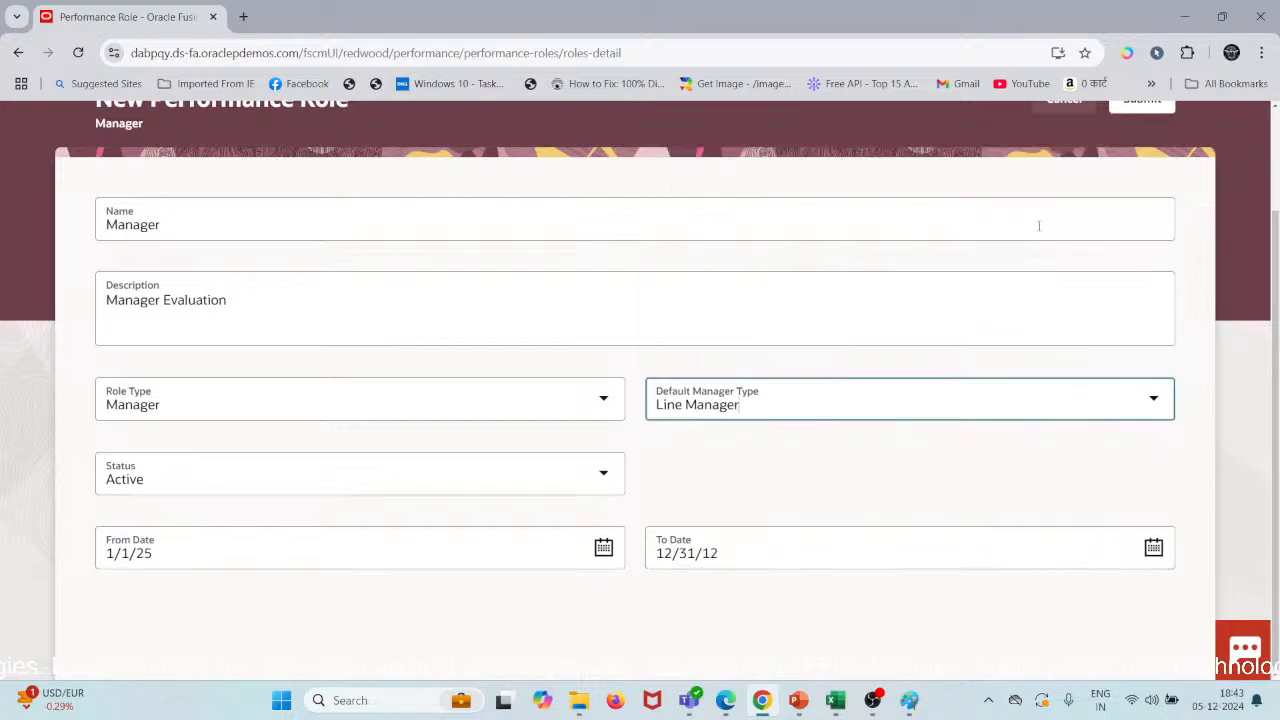
Submit the new Manager performance role.
scroll(1052, 219, up, 1)
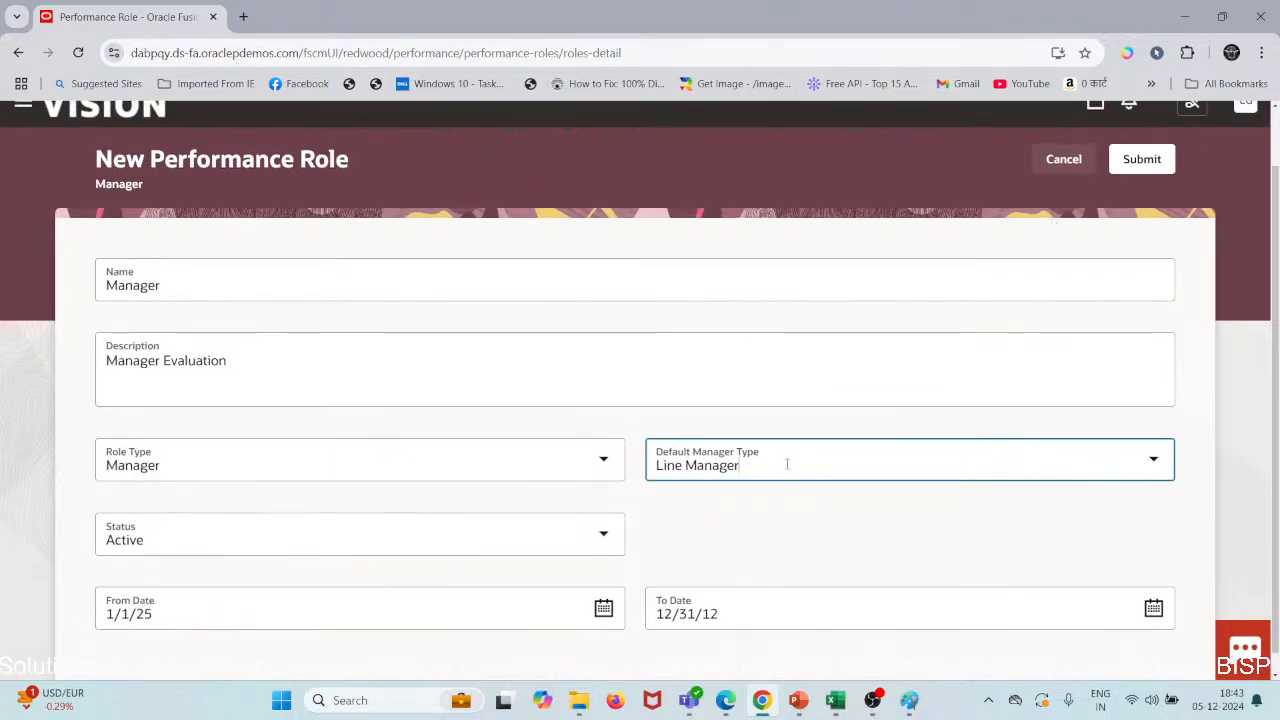
click(1130, 166)
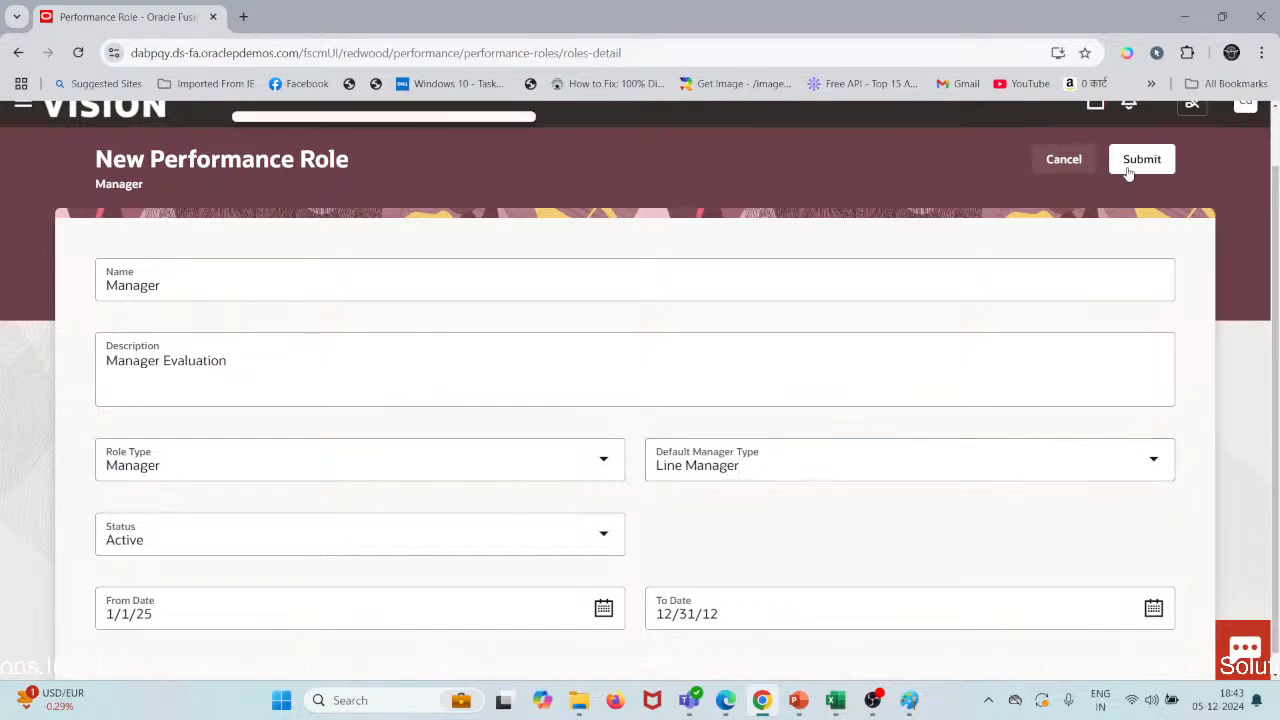
scroll(374, 441, down, 1)
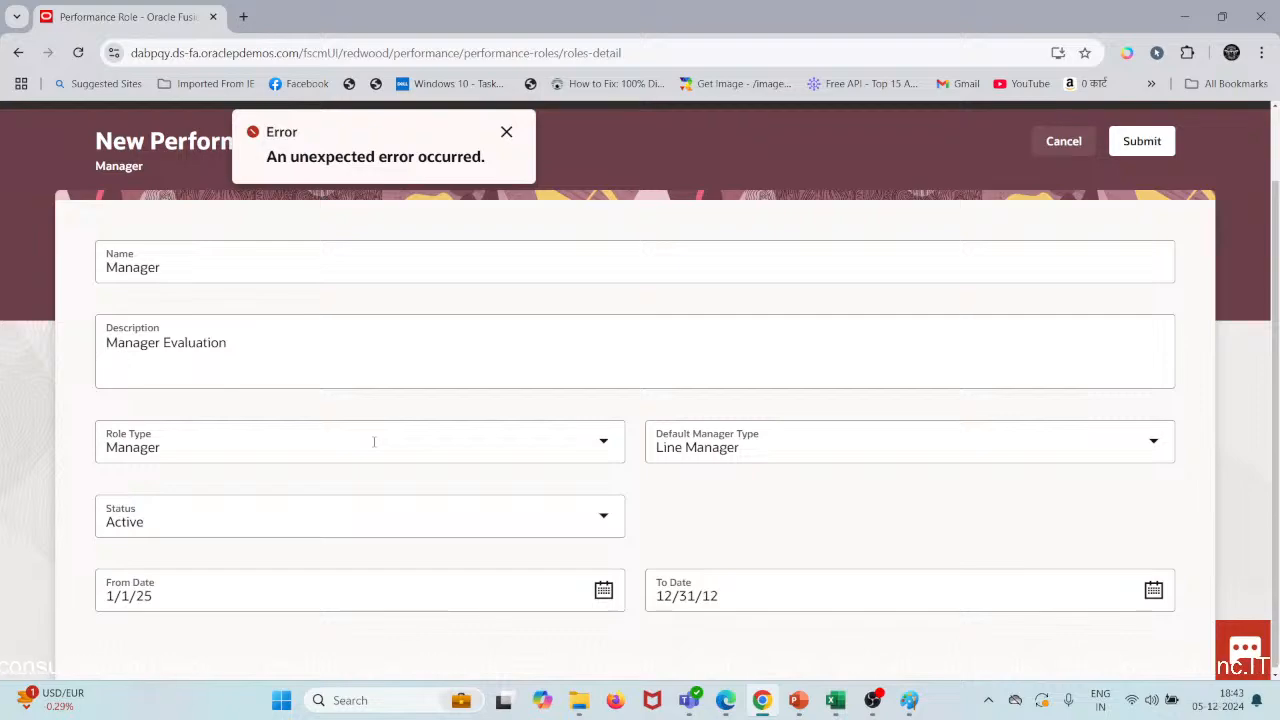
click(1127, 152)
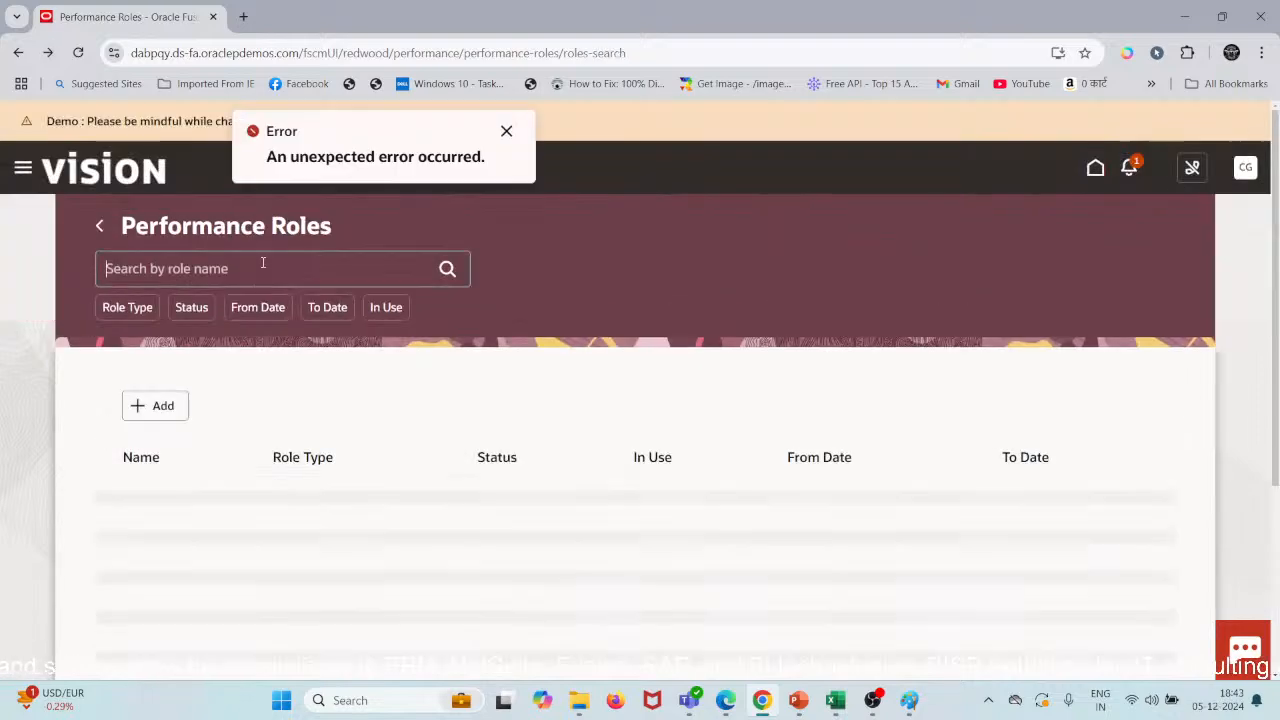
Open the Manager role with From Date 1/1/25, rename it "Manager FY2025" and submit the change.
scroll(255, 513, down, 2)
scroll(255, 513, down, 1)
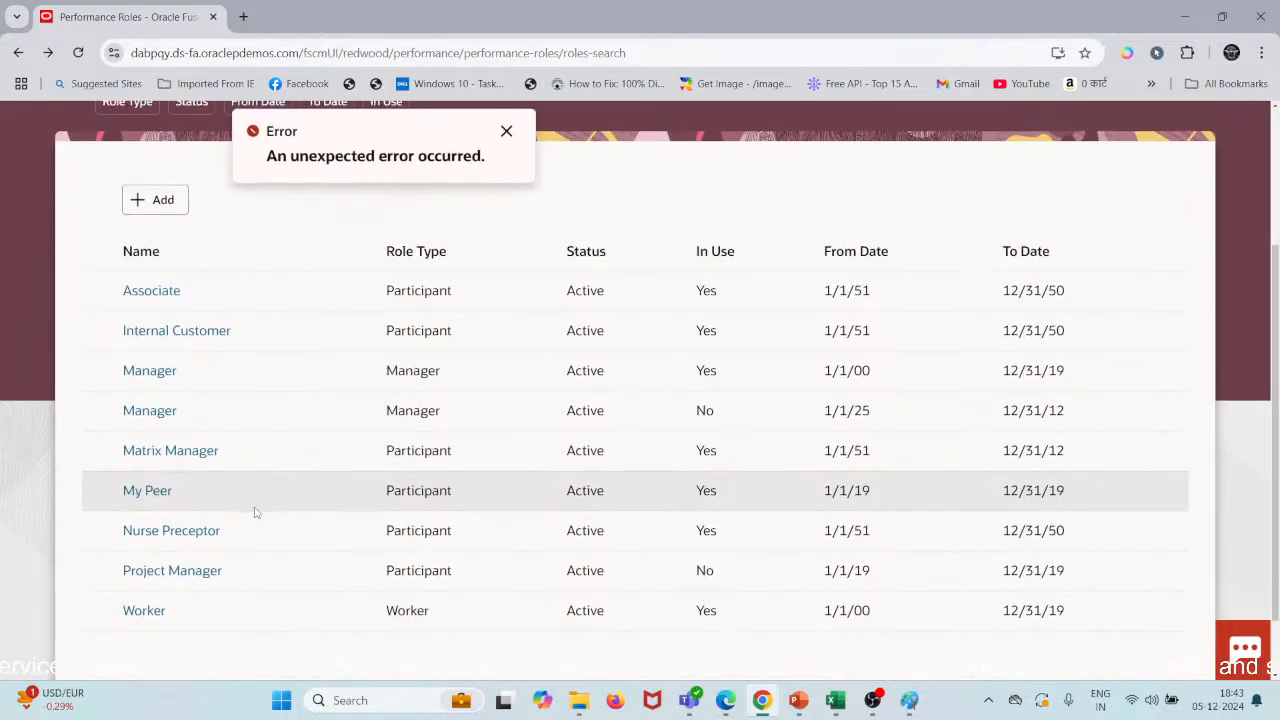
scroll(255, 513, down, 1)
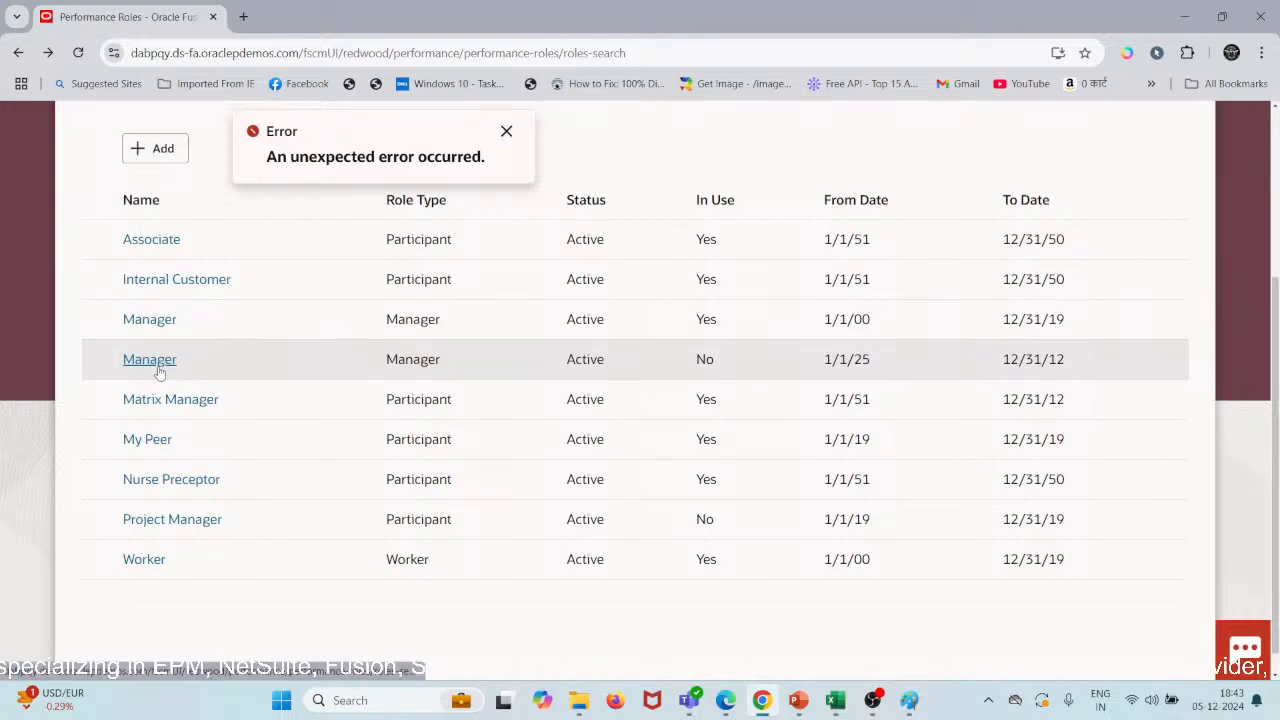
click(150, 360)
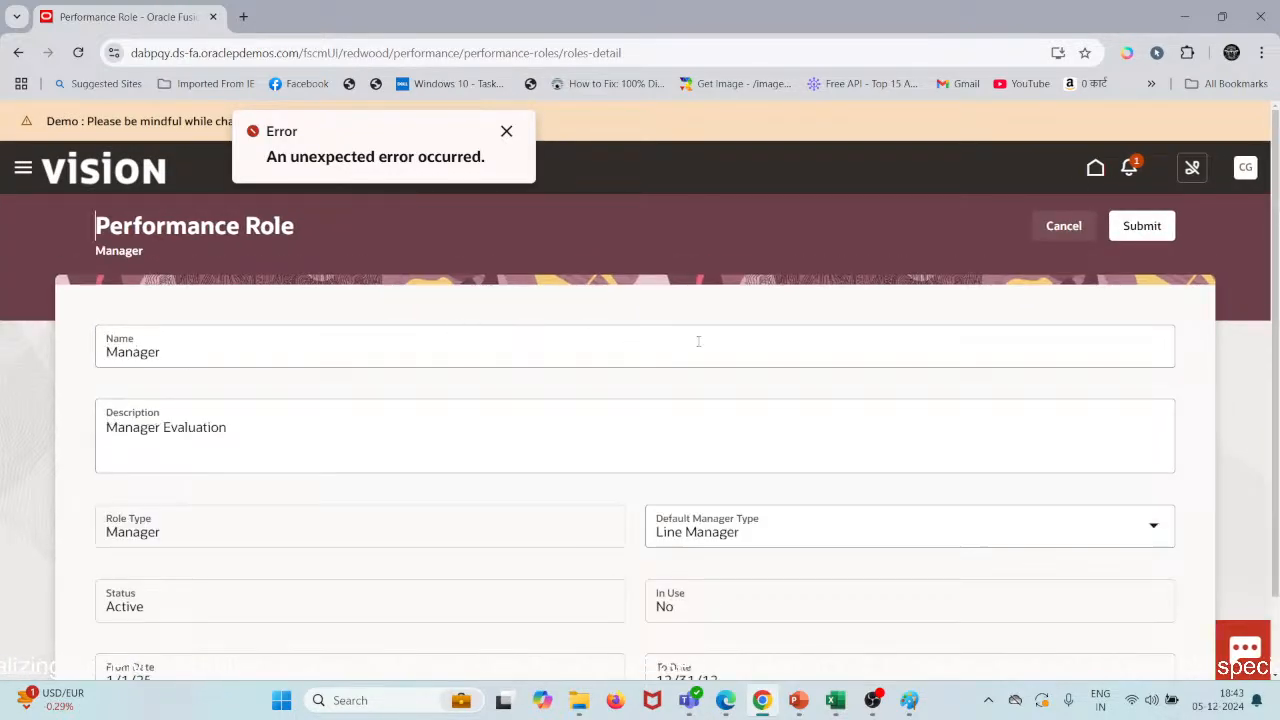
click(349, 354)
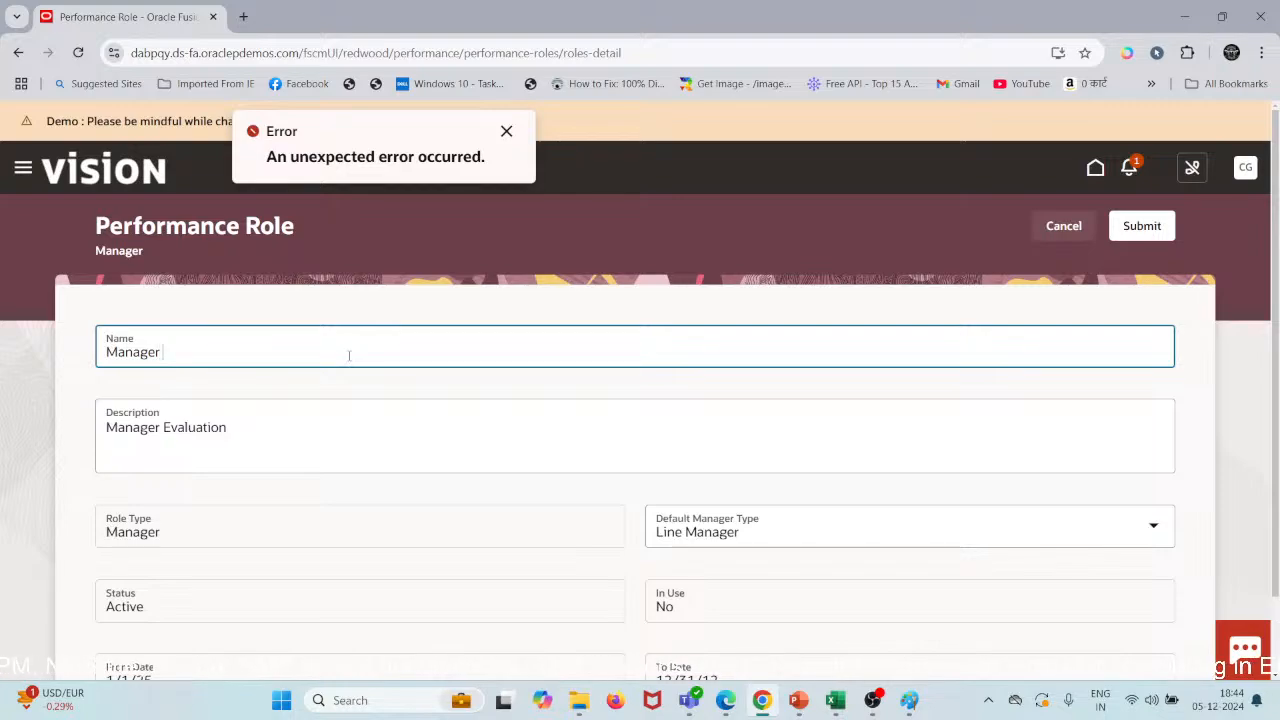
text(FY)
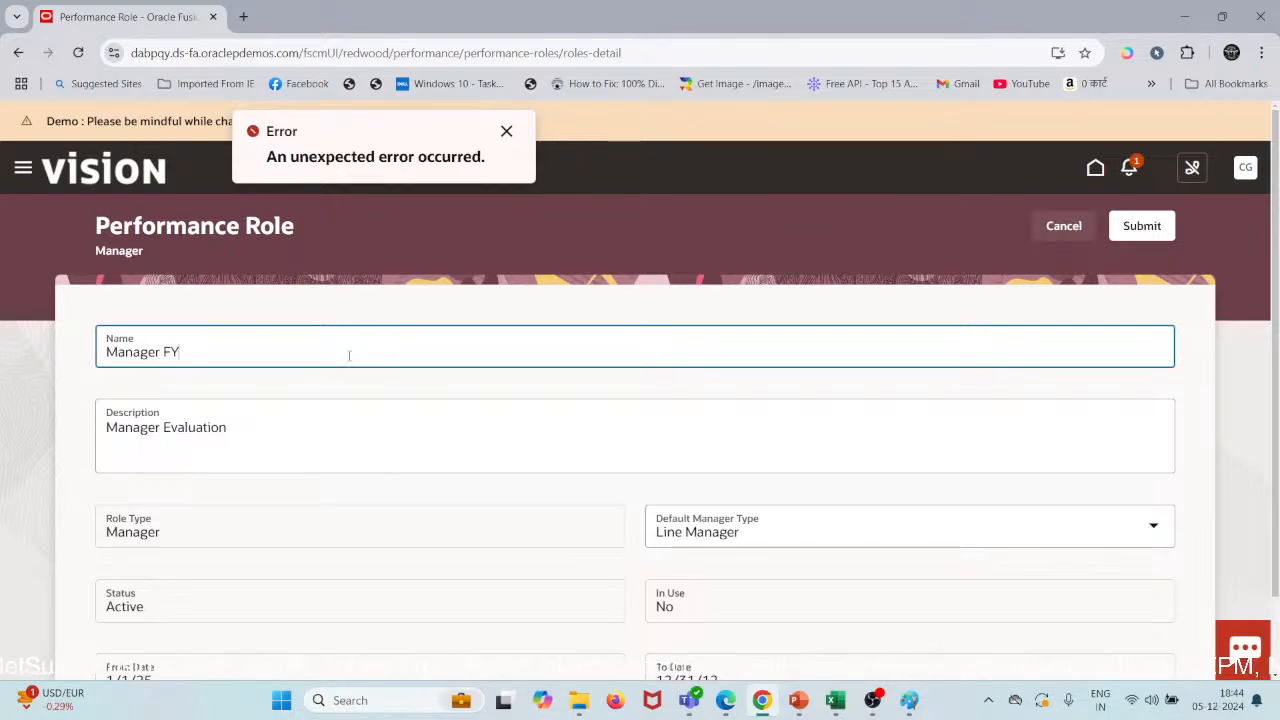
text(2025)
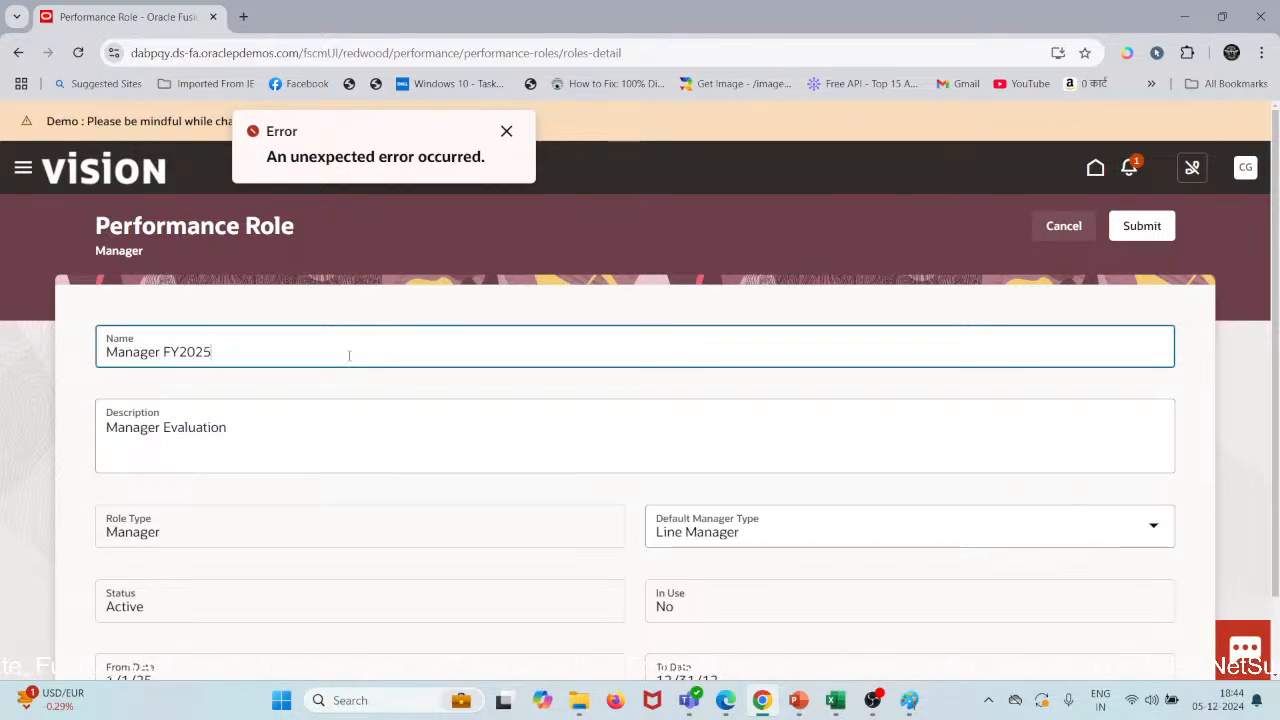
click(1136, 228)
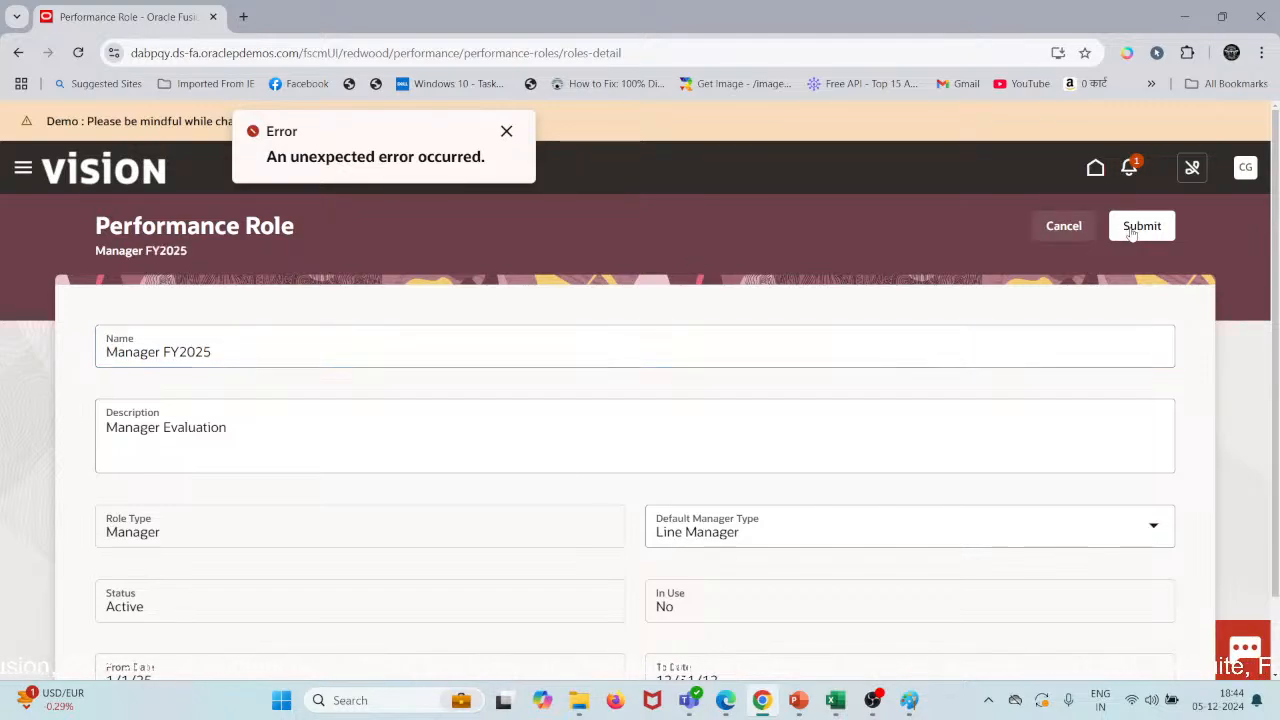
Review the Performance Roles list and dismiss the error notification.
scroll(659, 461, down, 2)
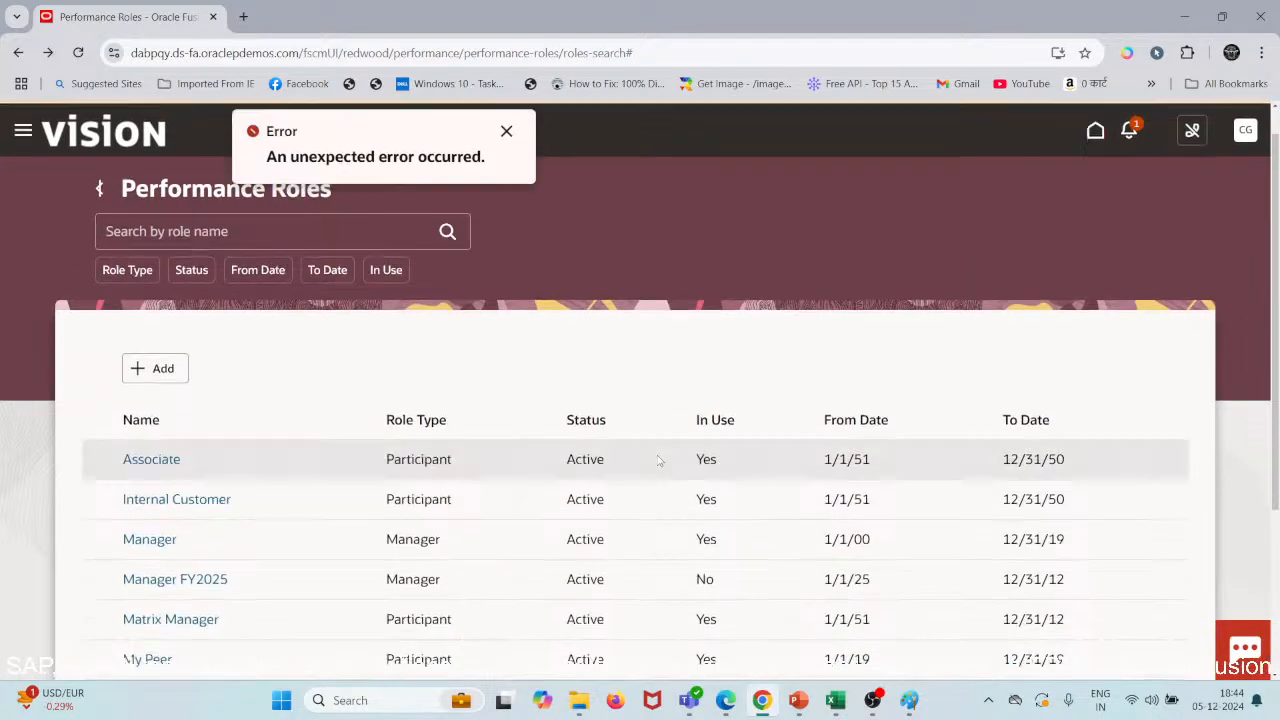
scroll(261, 517, down, 2)
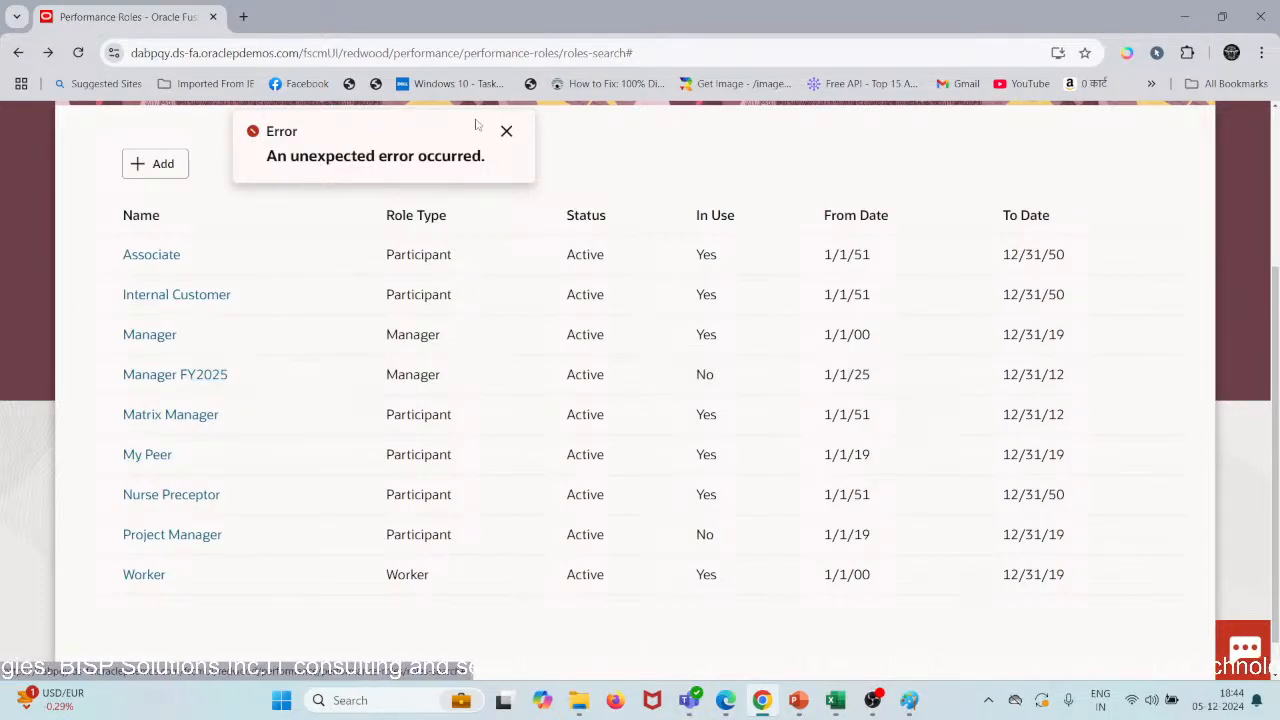
click(505, 131)
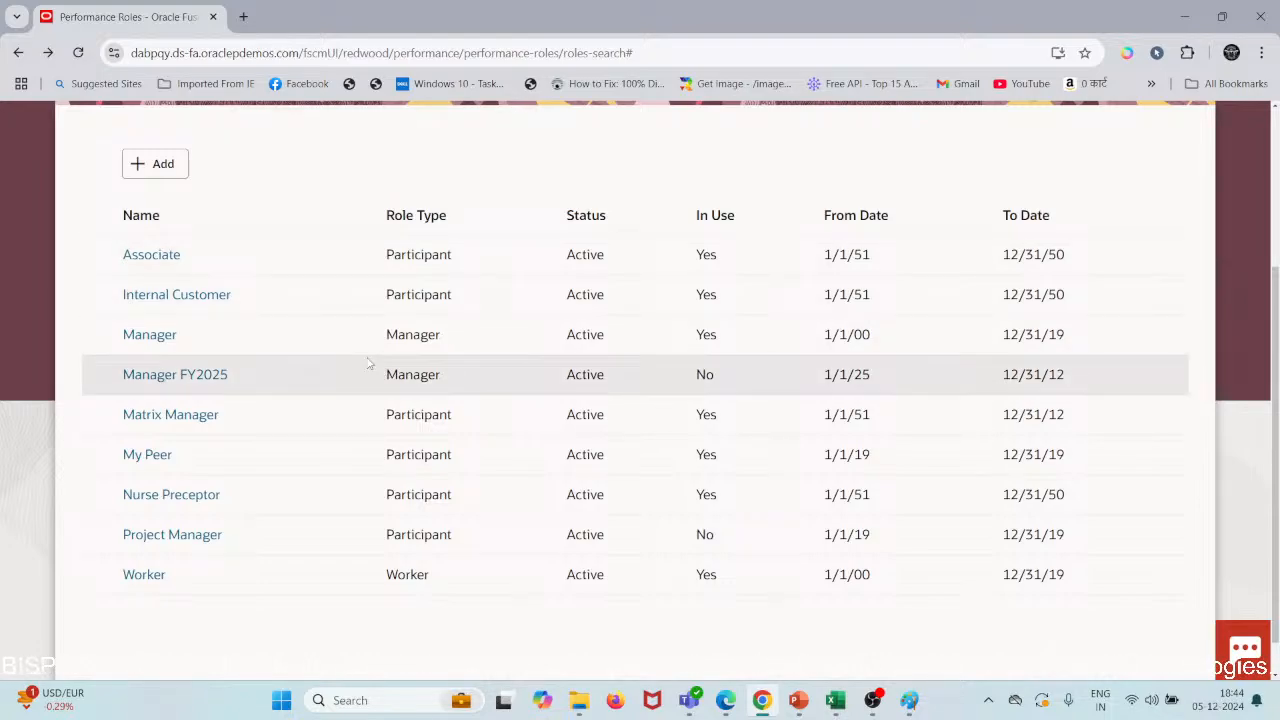
Switch to the Excel workbook, enter the heading "Performance Role" in cell G7 and widen column G to fit it.
click(836, 702)
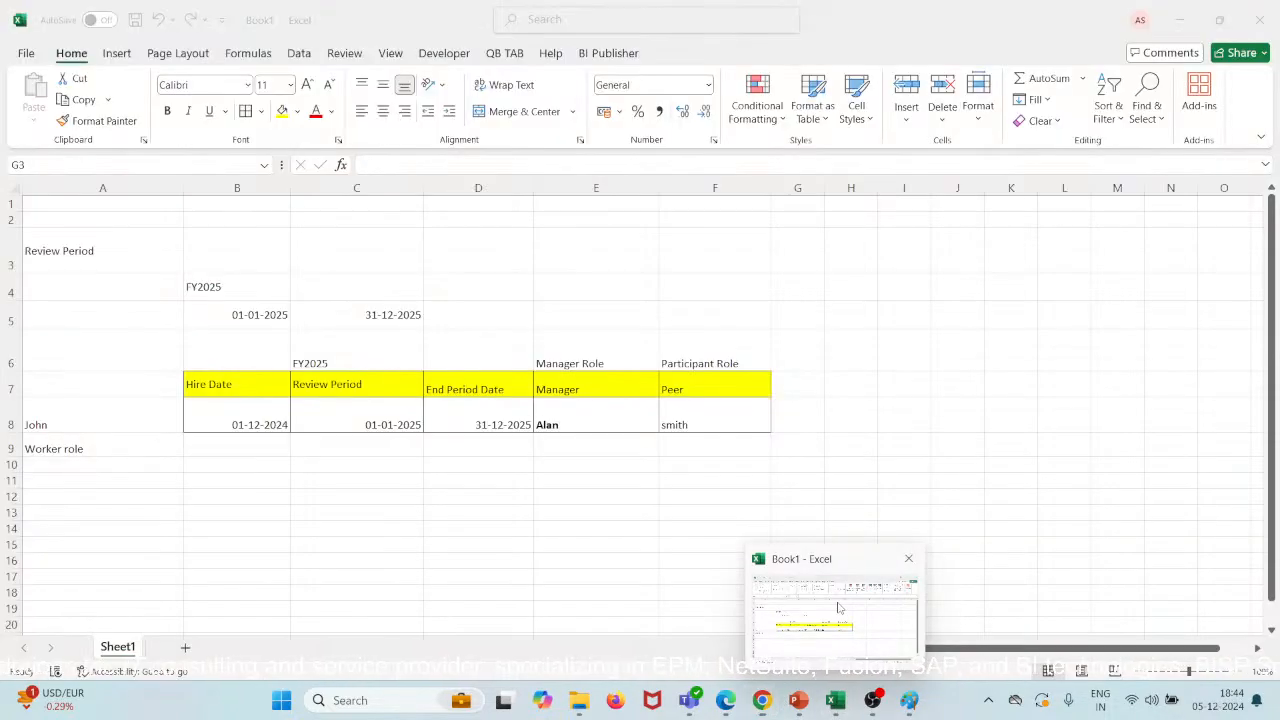
click(800, 386)
double_click(800, 386)
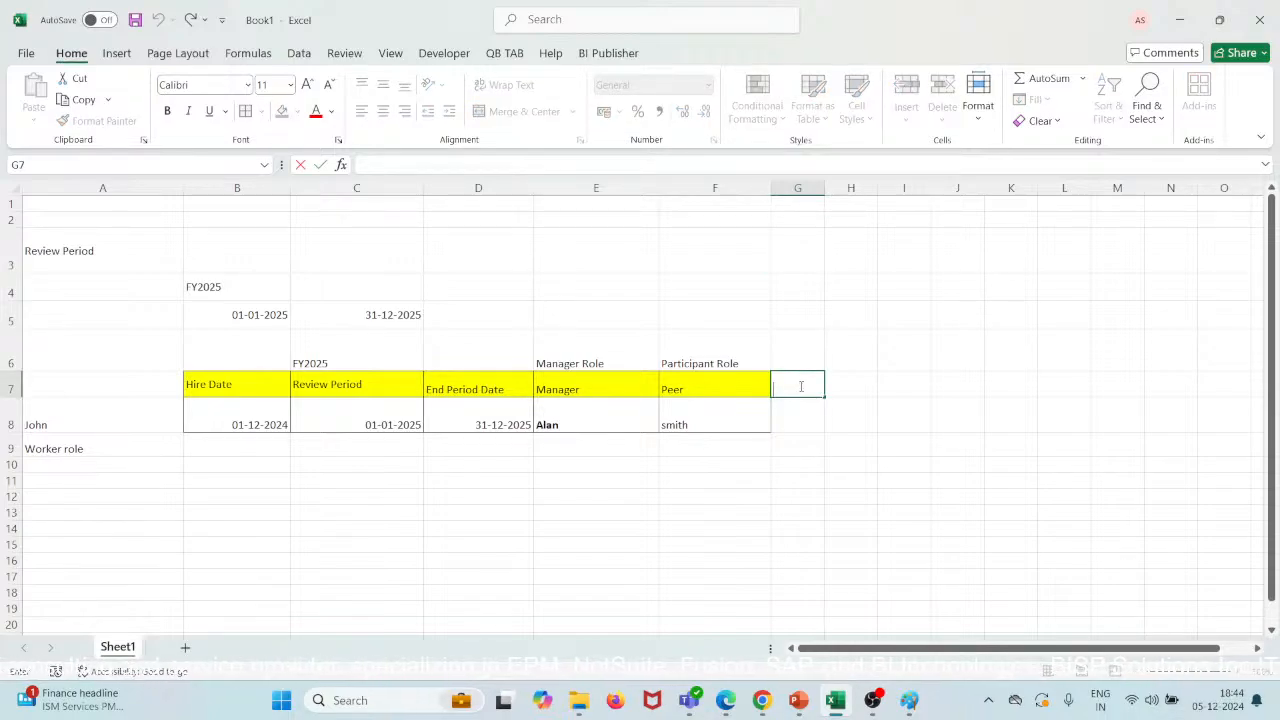
text(Per)
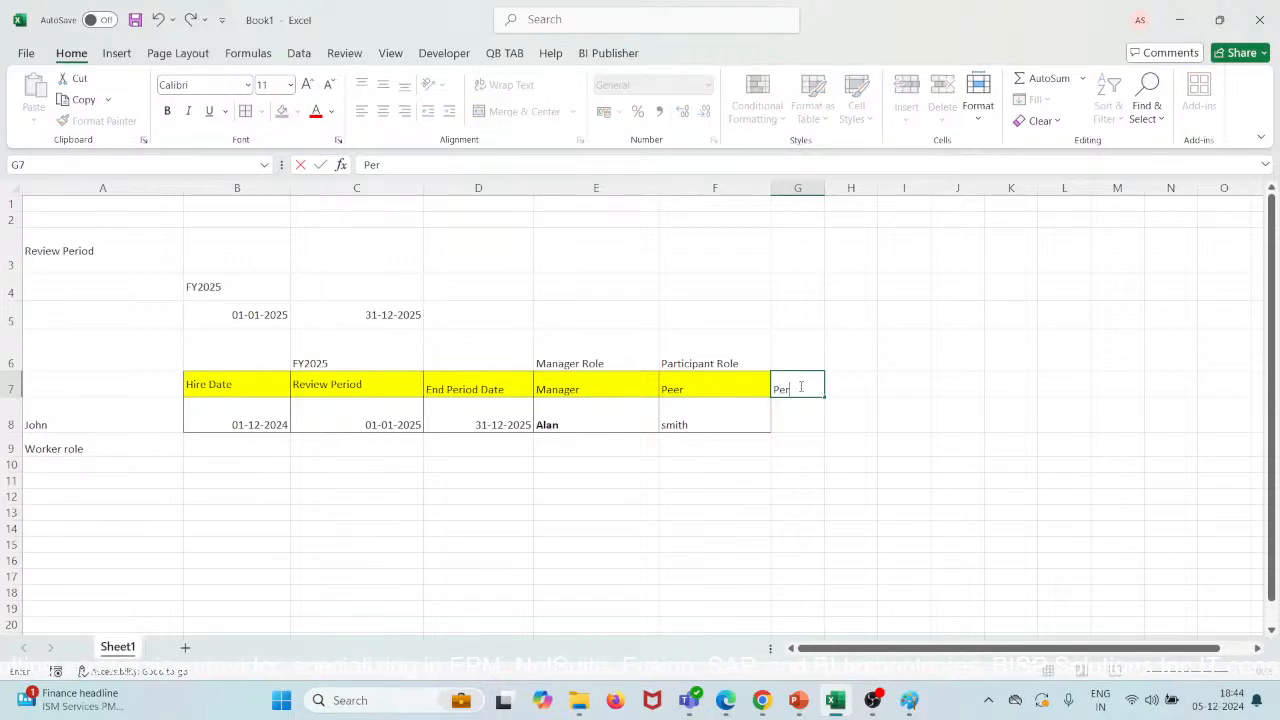
text(for)
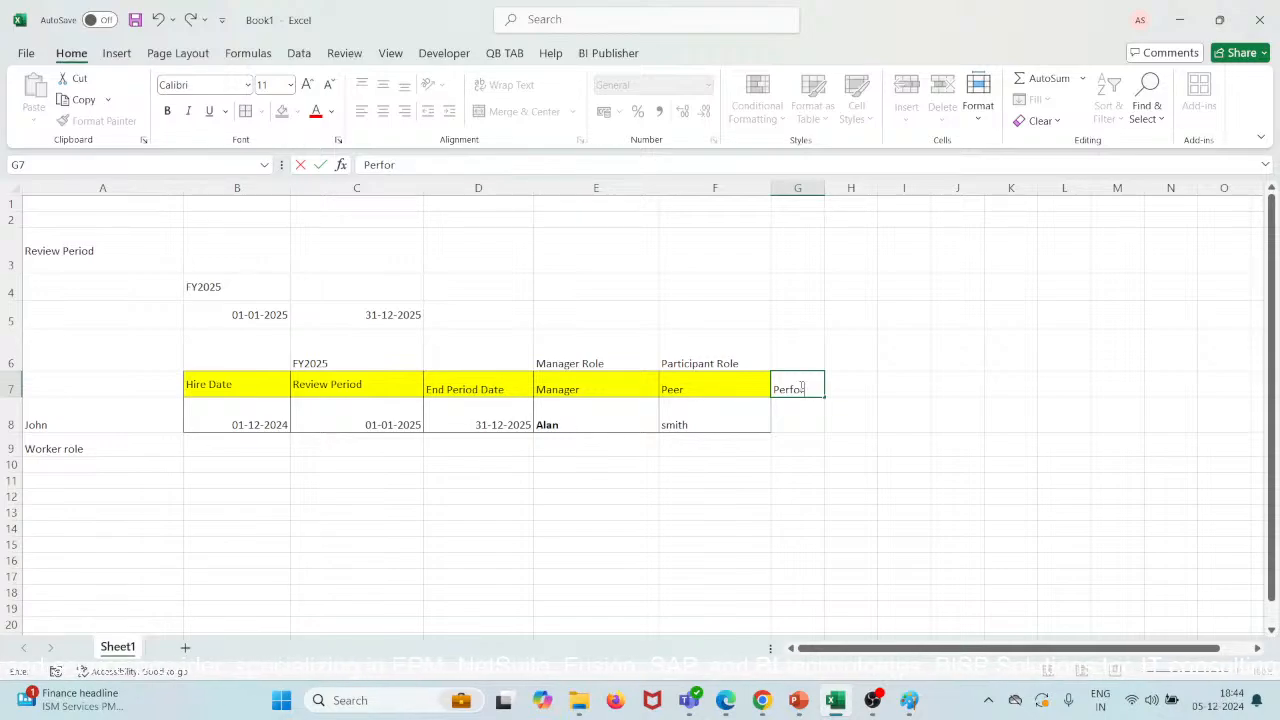
text(mmance)
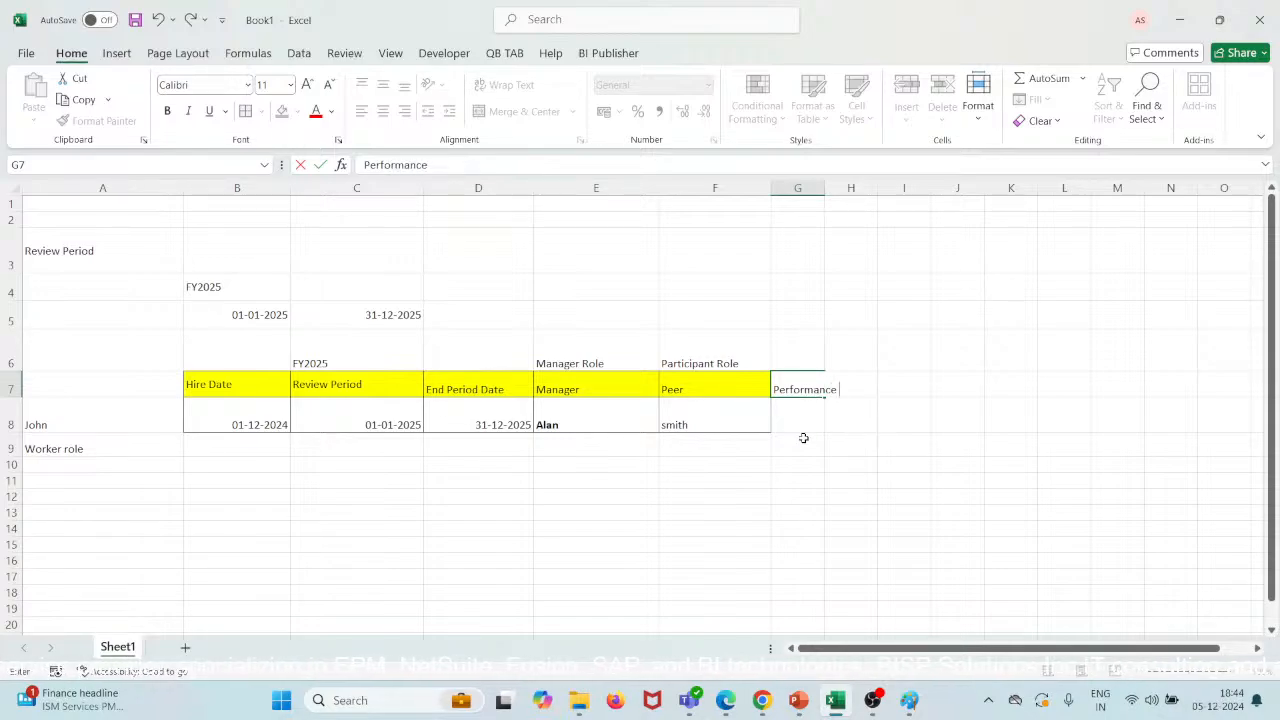
text( Role)
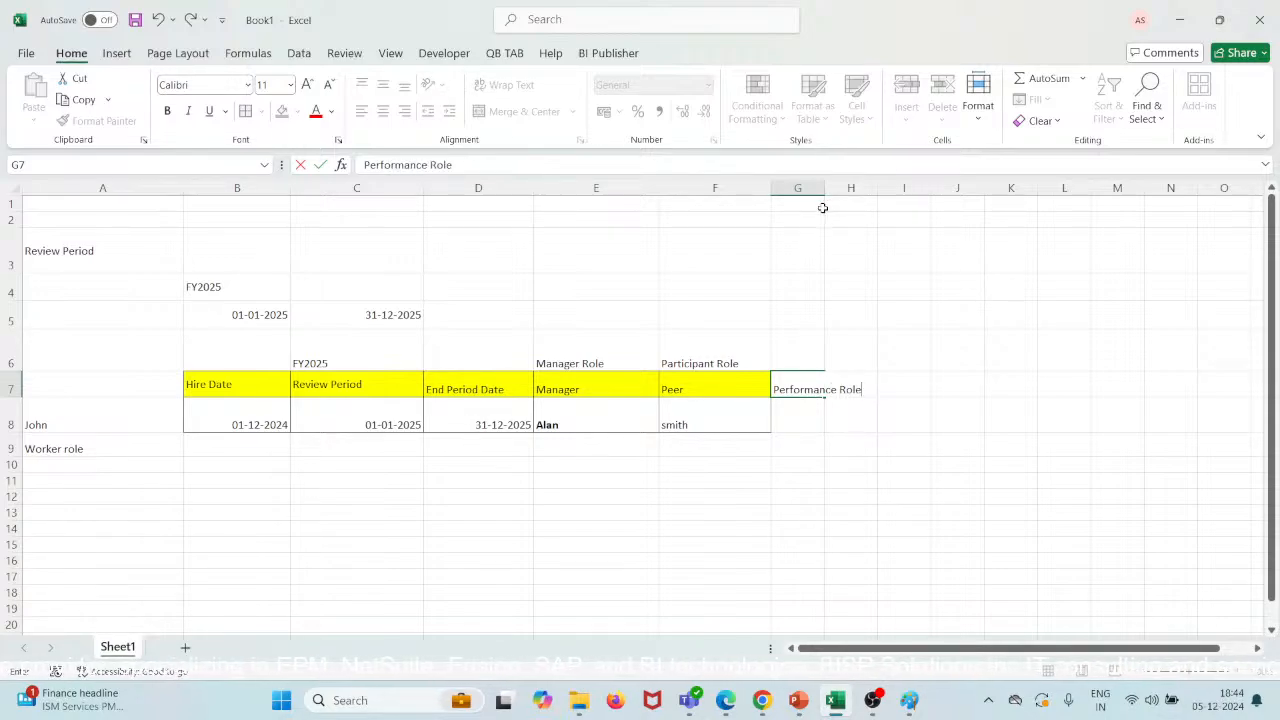
click(829, 189)
drag(824, 190, 877, 197)
Enter "Manager FY2025" in cell G8 under the Performance Role heading.
click(815, 417)
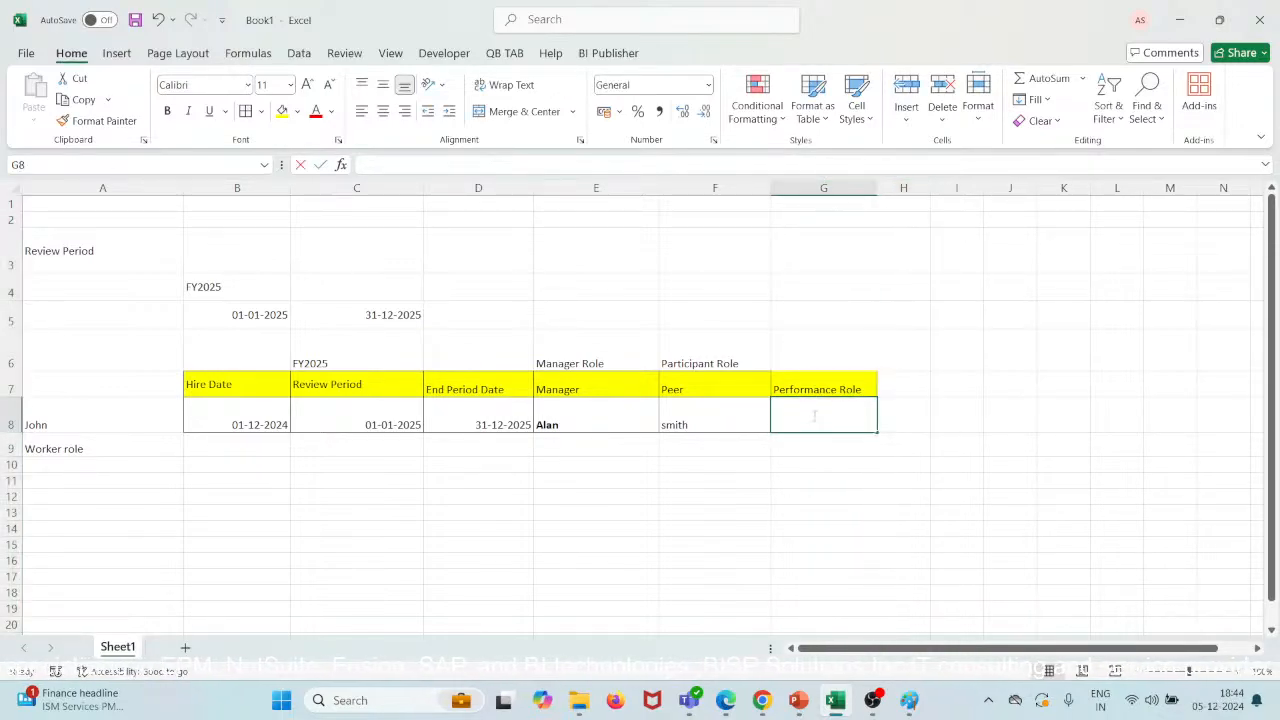
text(Manager)
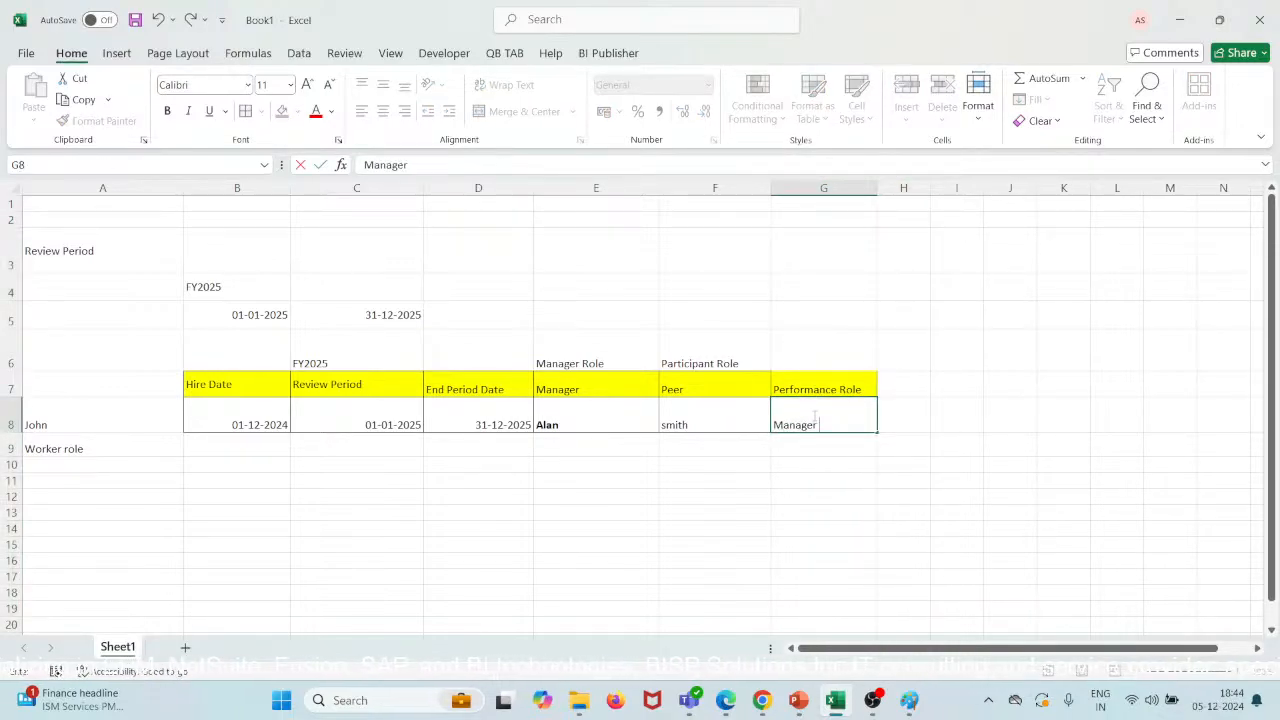
text( FY2025)
click(864, 478)
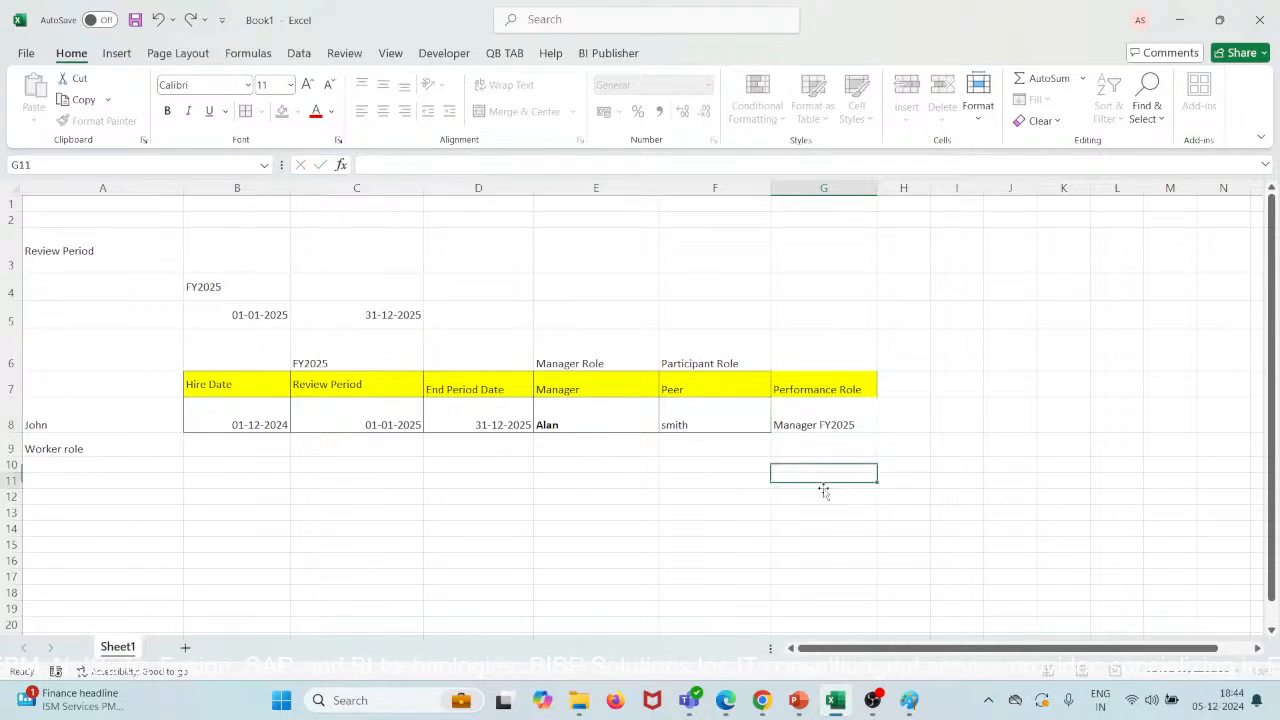
Add borders to cells F7:G8 so the Performance Role column matches the rest of the table.
drag(756, 384, 853, 417)
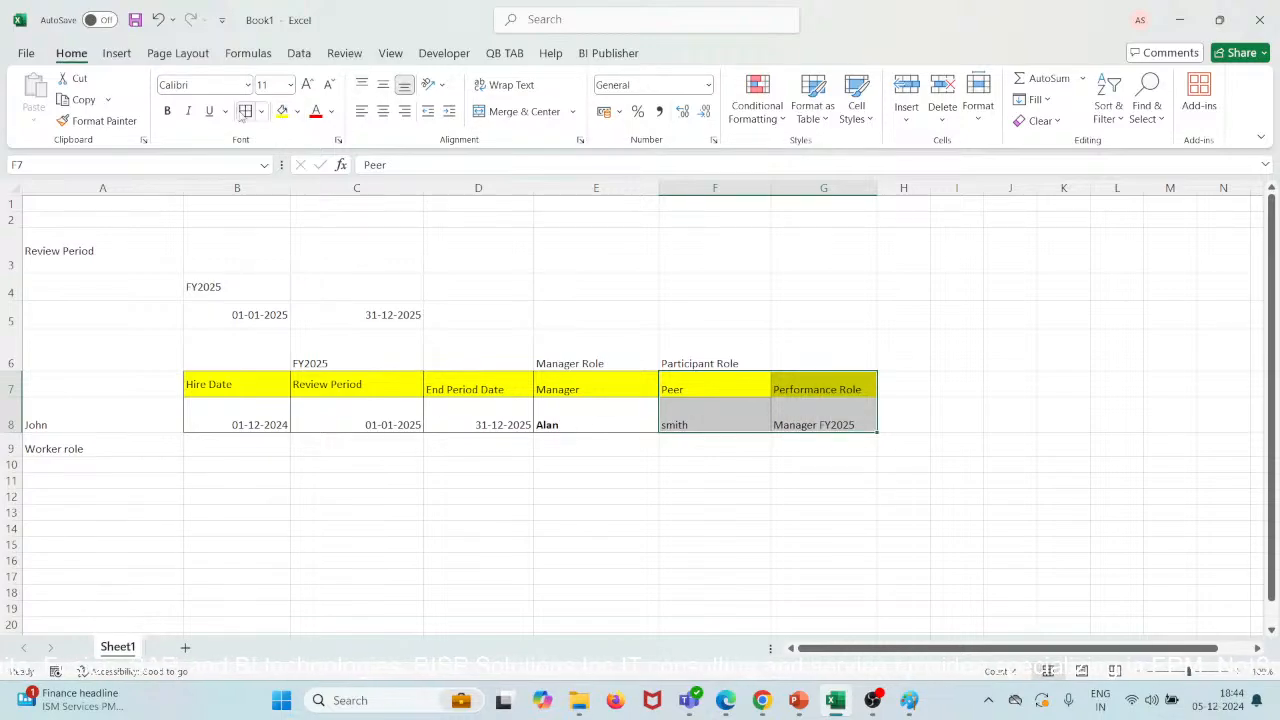
click(506, 392)
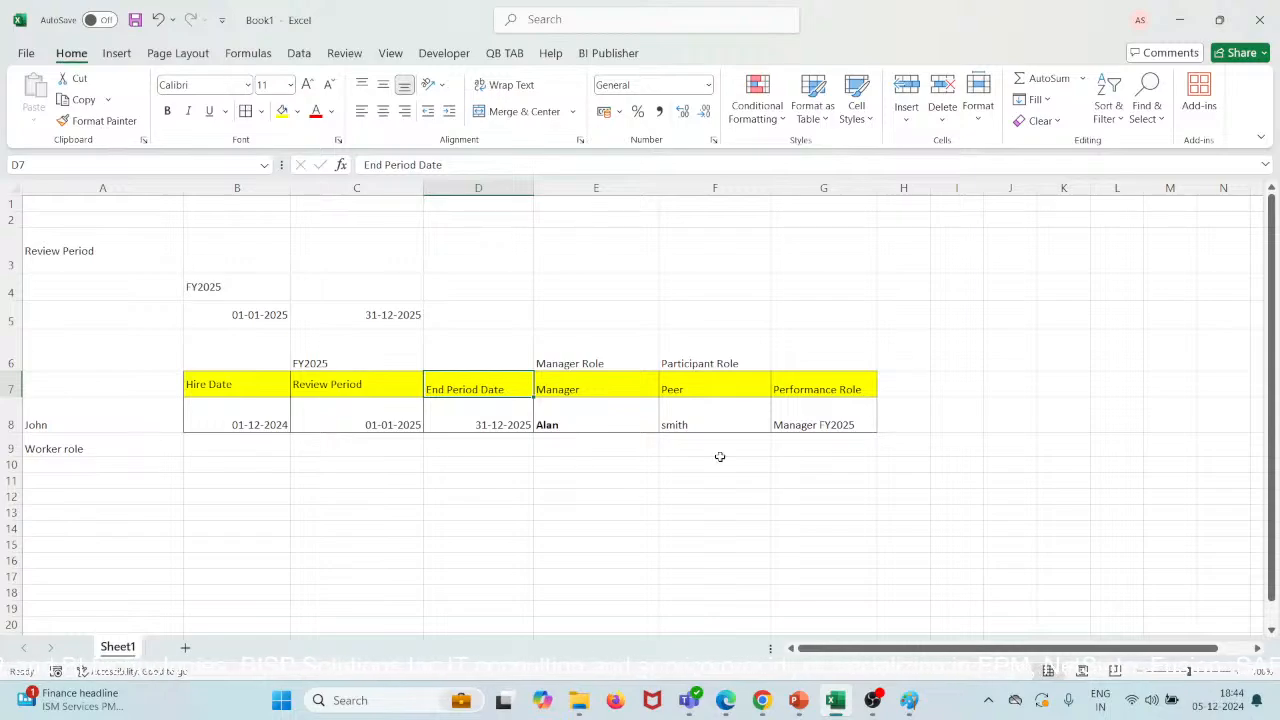
Switch to the PowerPoint slide show and read the Eligibility Profile slide.
click(792, 704)
click(361, 390)
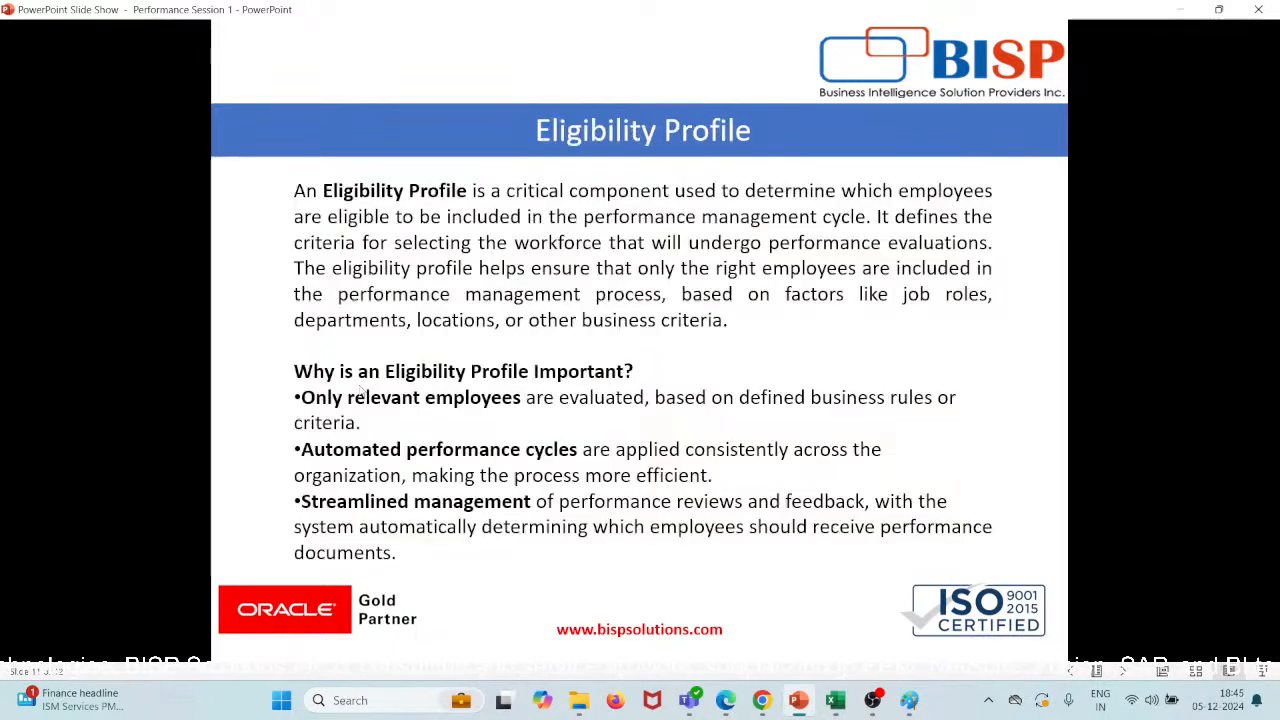
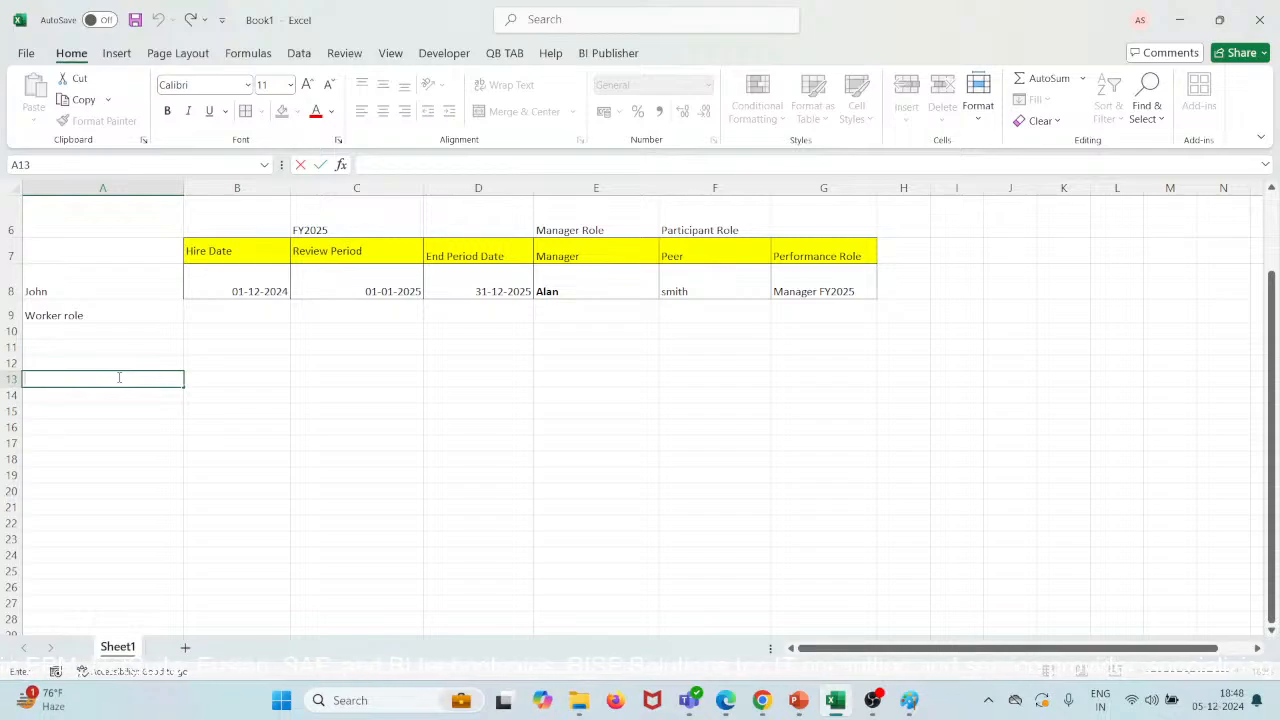
Enter "Eligibility Criteria" in cell A13 of the Excel workbook, correcting the spelling of both words.
text(Eligi)
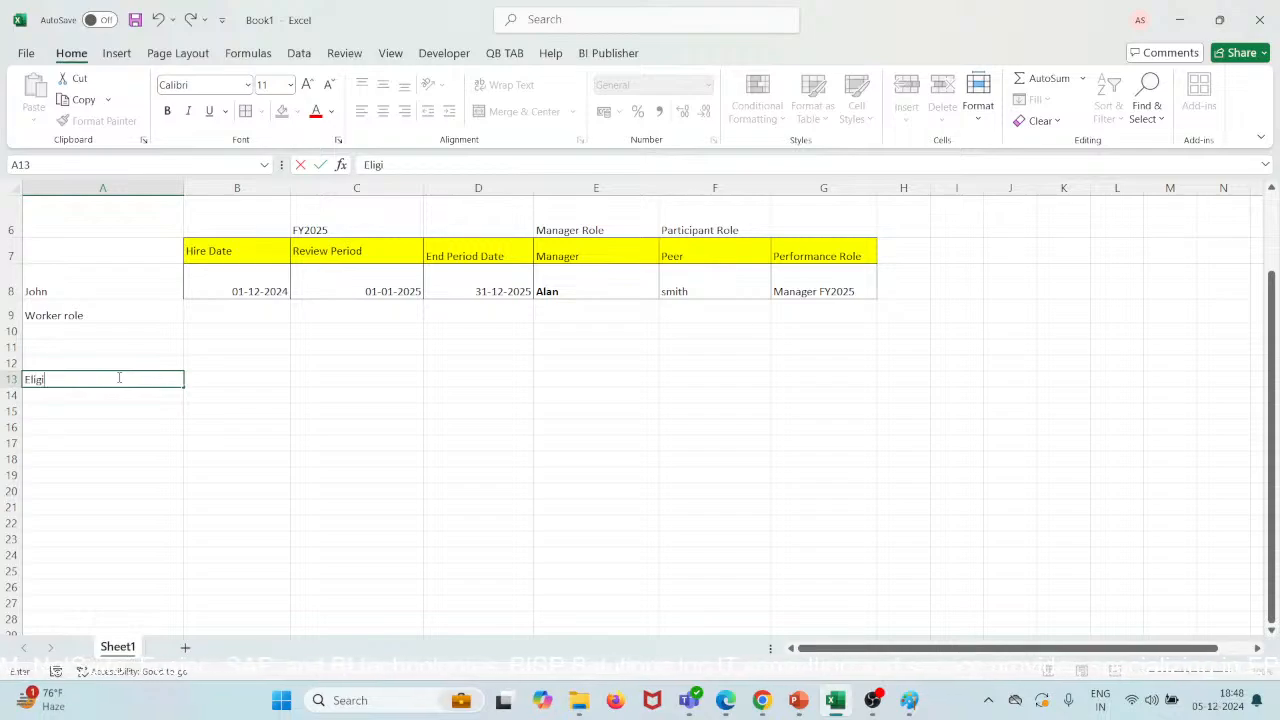
text(nbili)
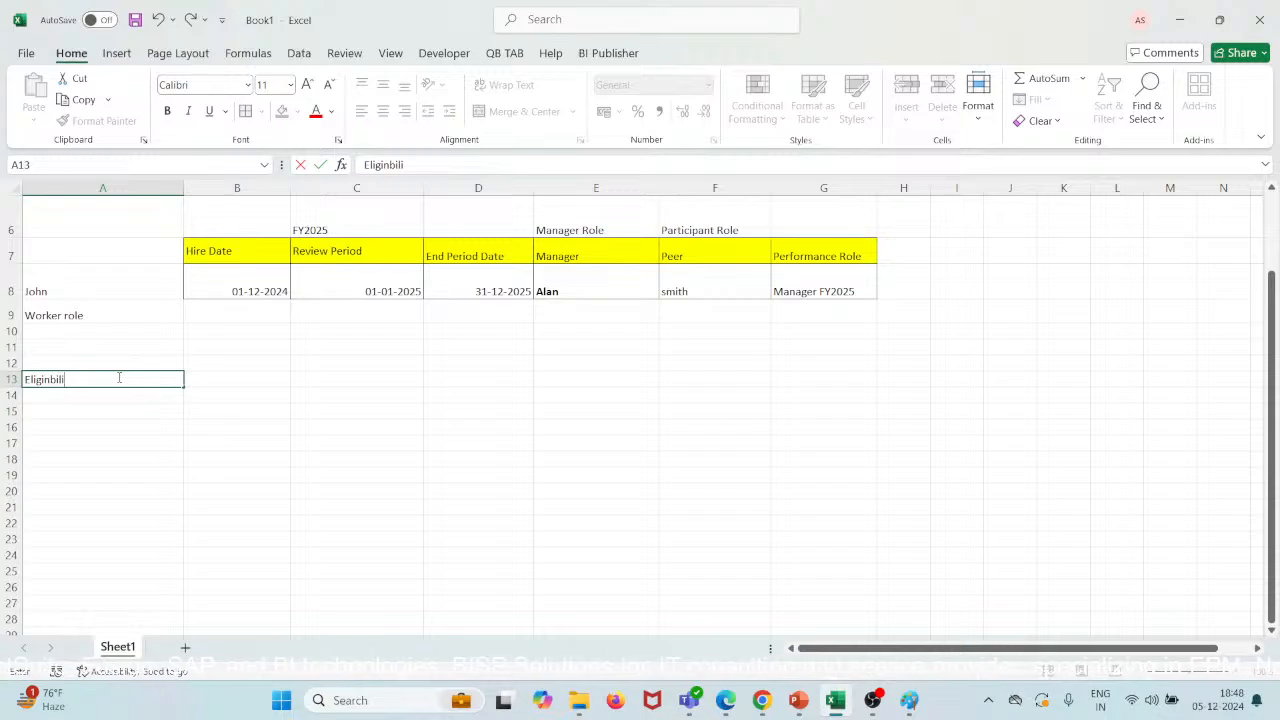
text(ty)
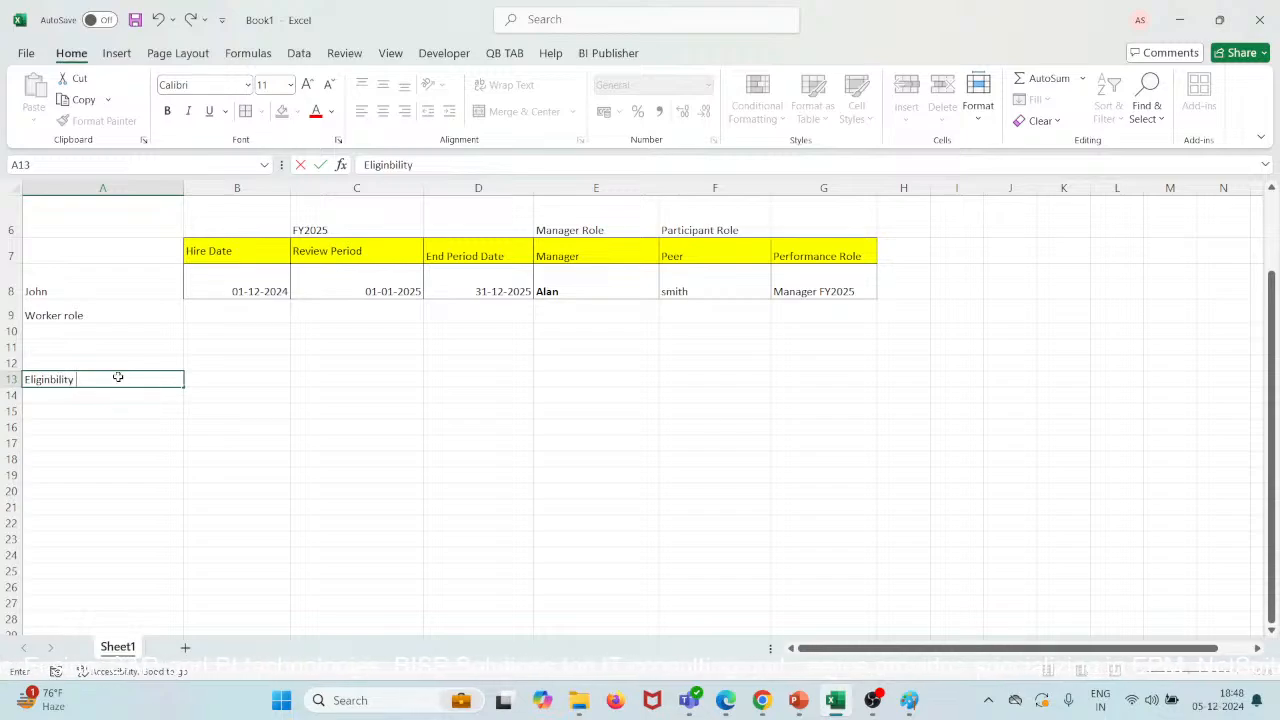
key(ctrl+Return)
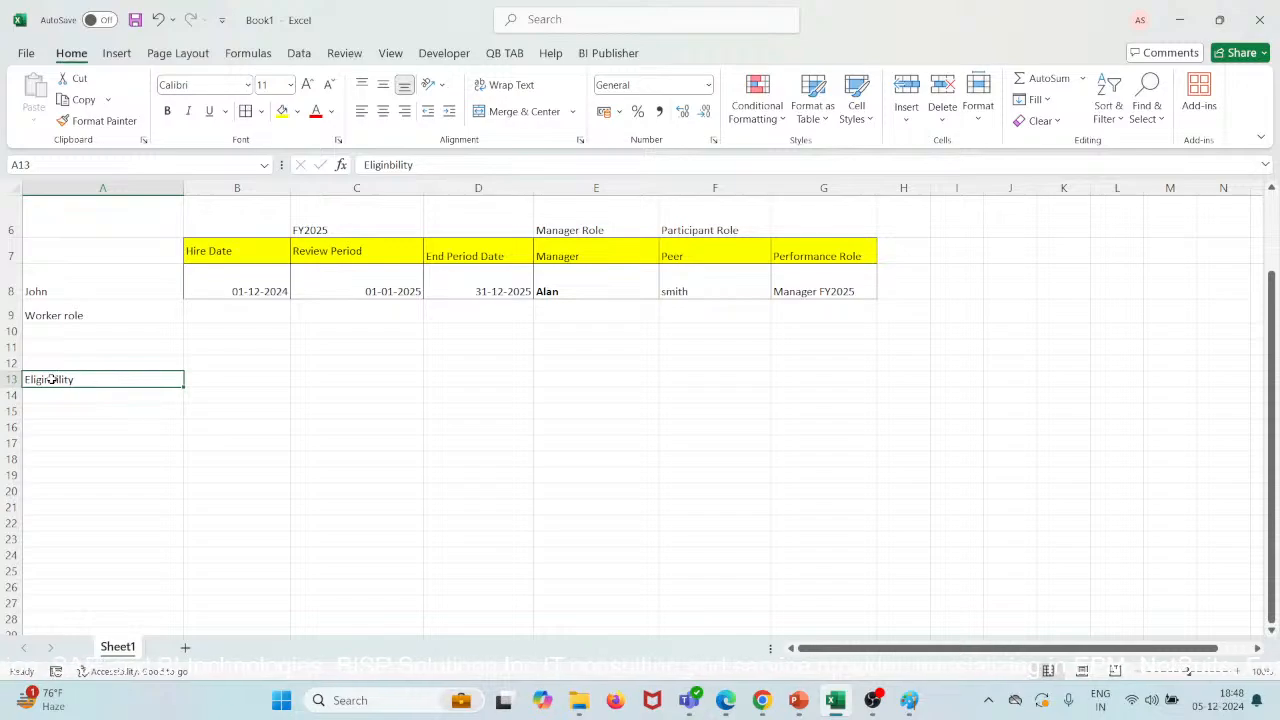
double_click(53, 380)
key(BackSpace)
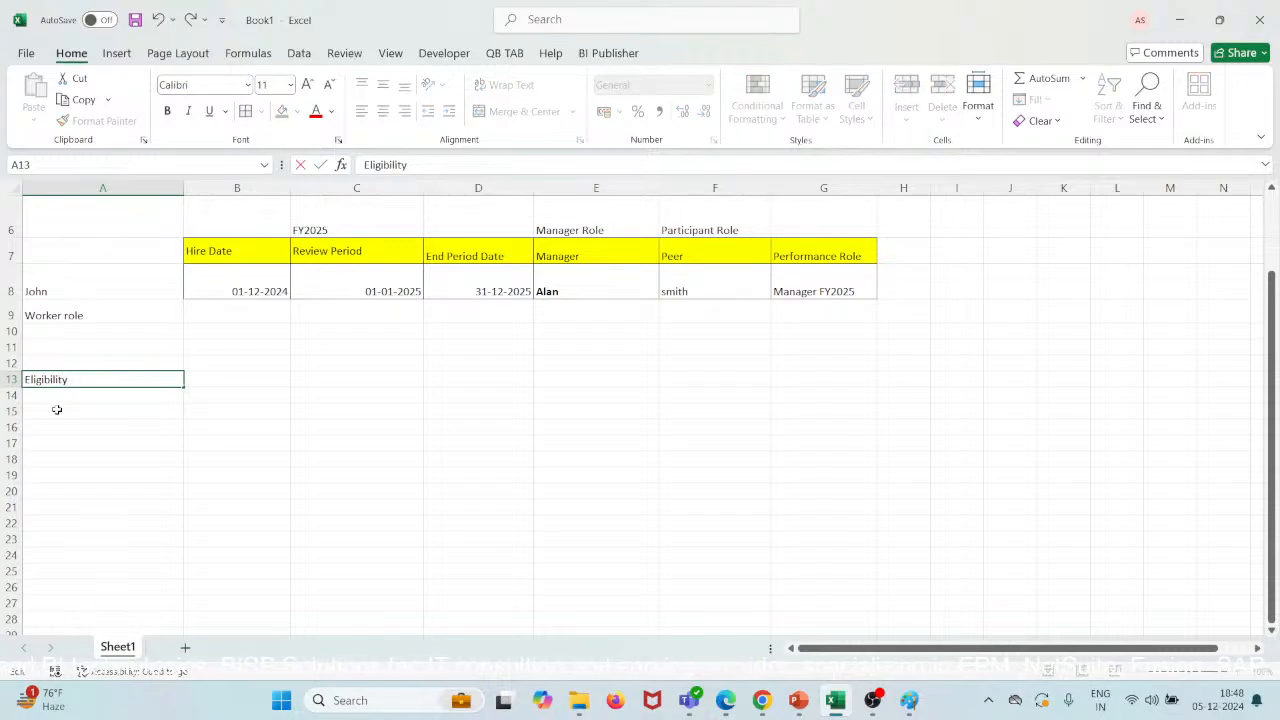
text(Criteroia)
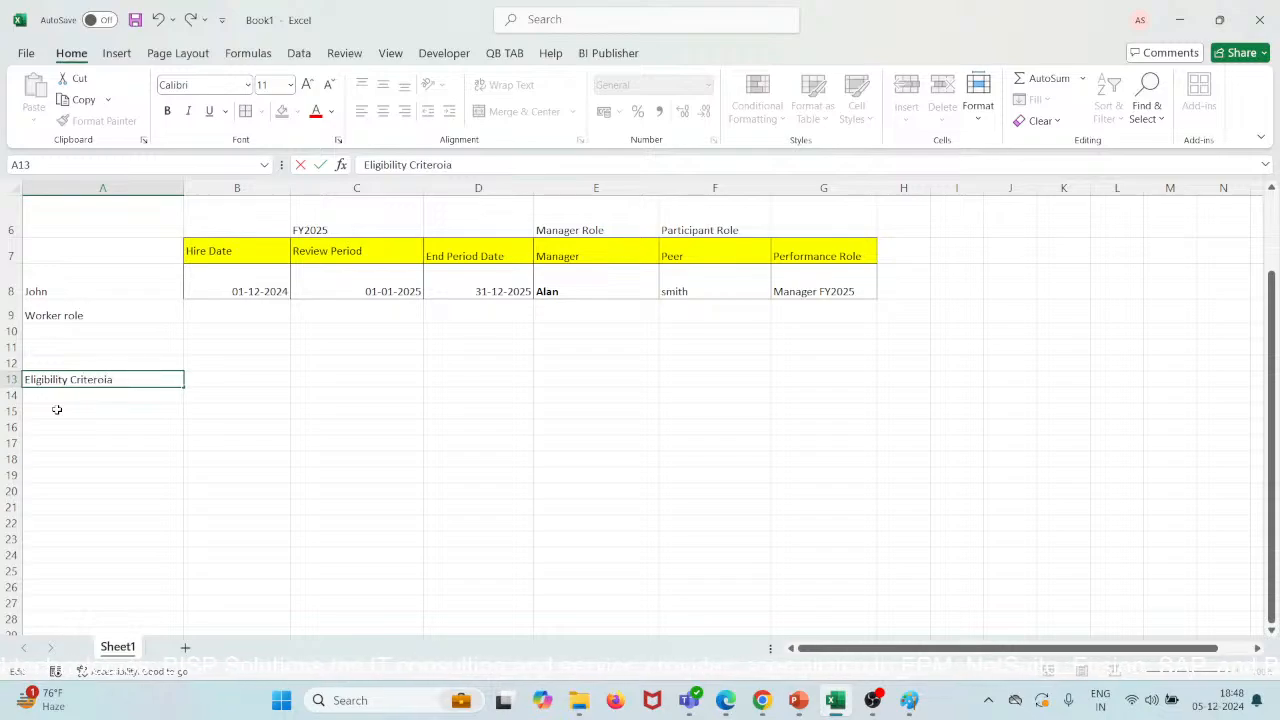
key(BackSpace)
key(BackSpace)
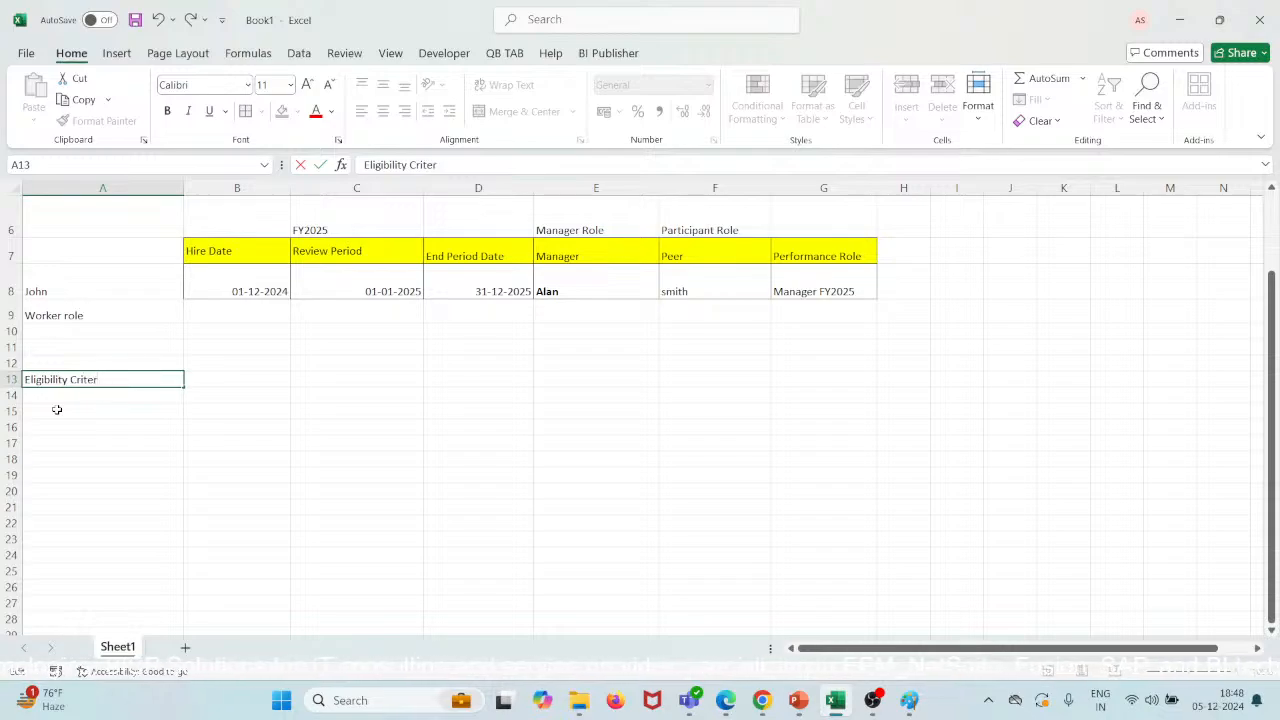
text(ia)
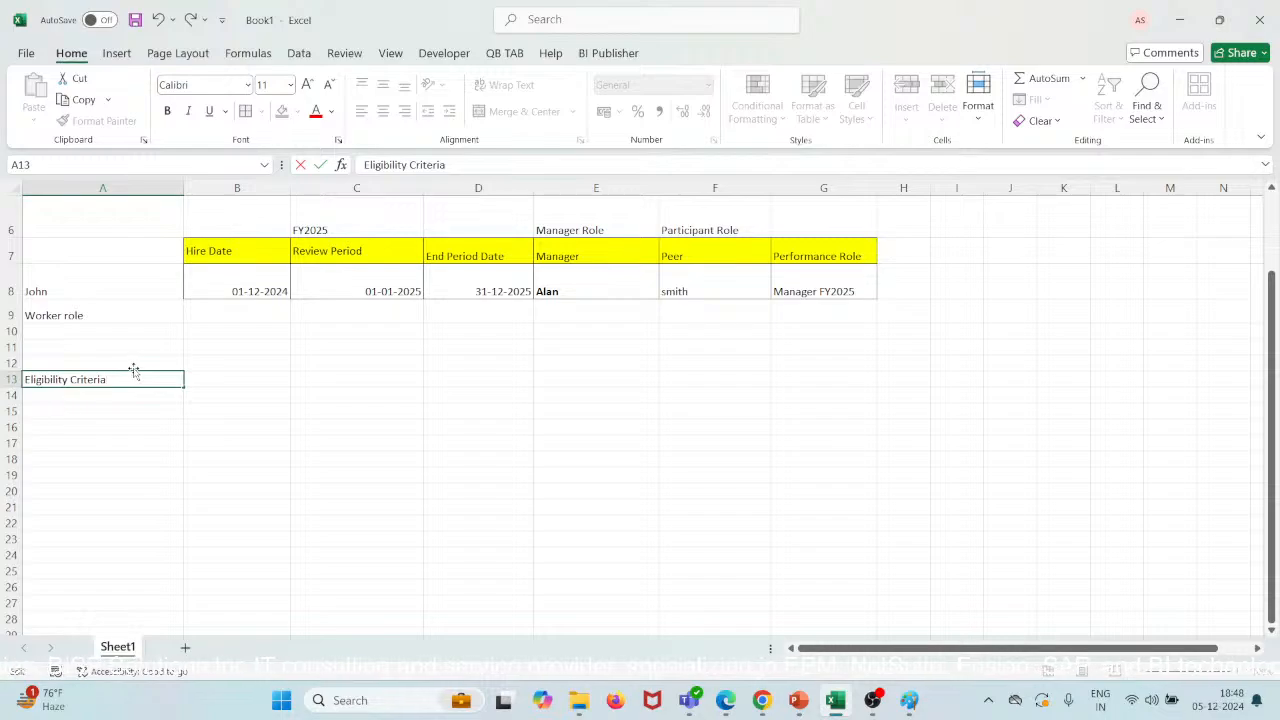
Make row 13 slightly taller and middle-align the text in cell A13.
click(8, 380)
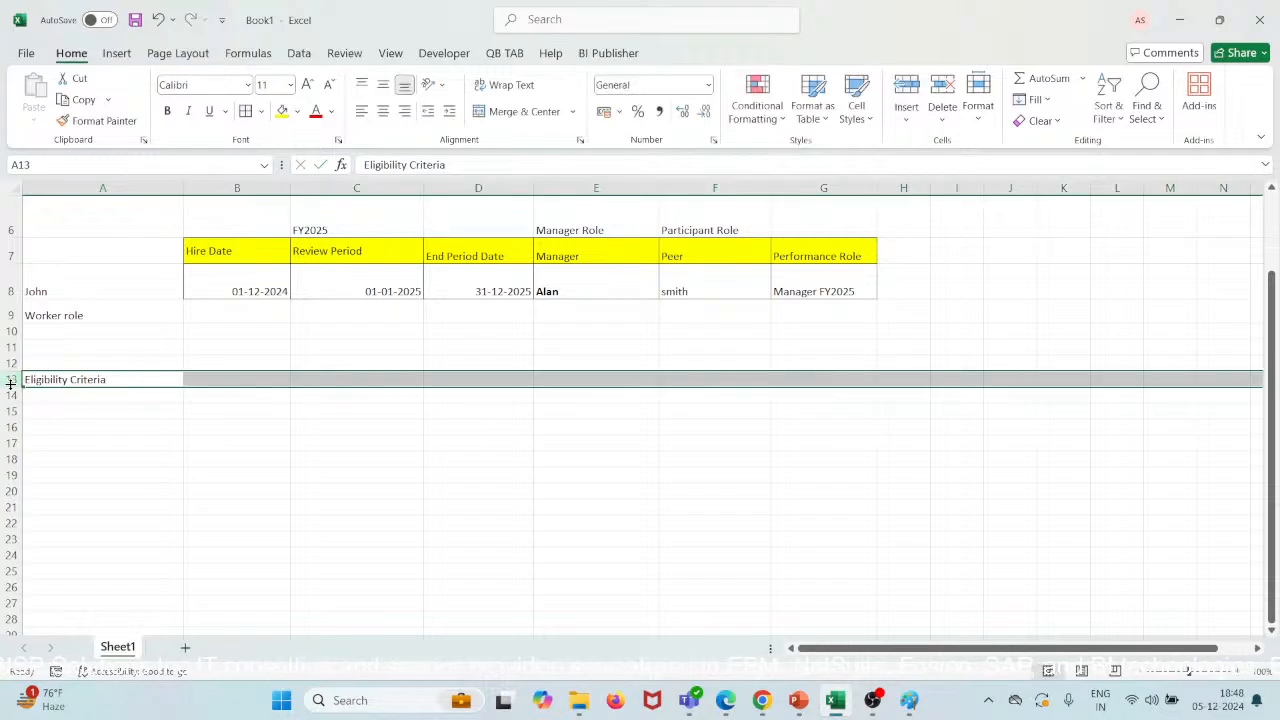
drag(8, 387, 8, 396)
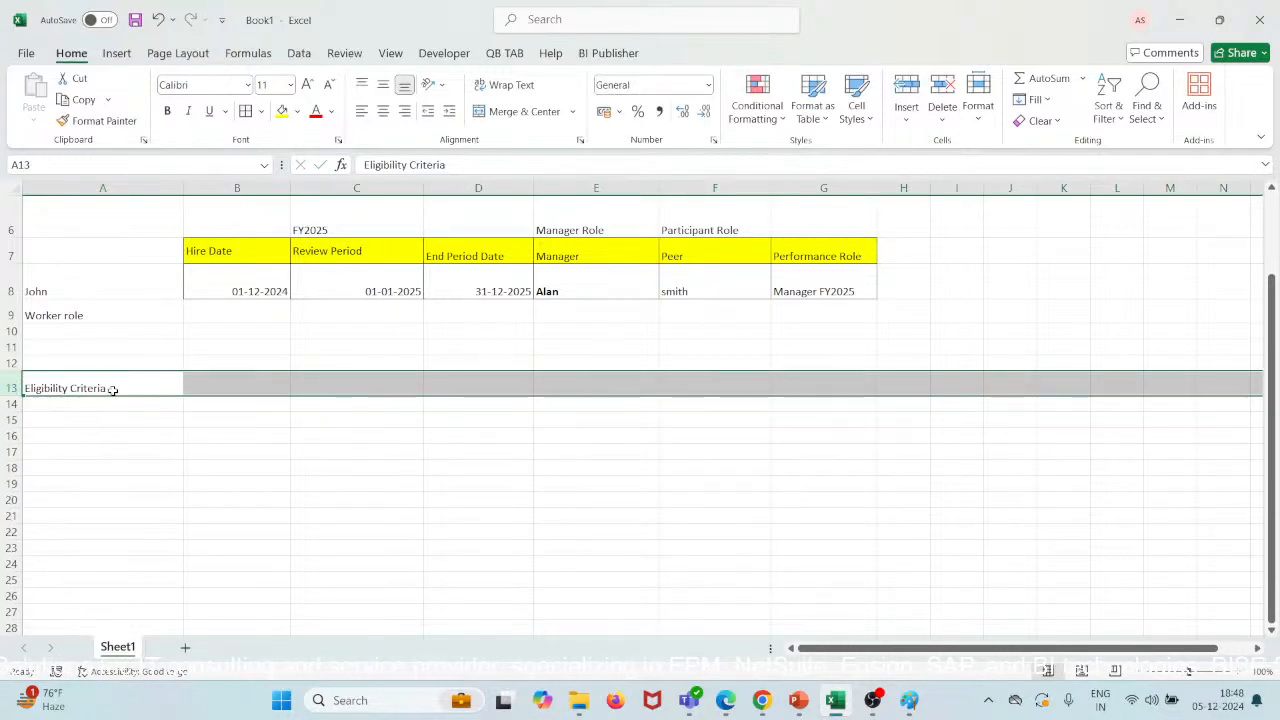
click(110, 389)
click(386, 86)
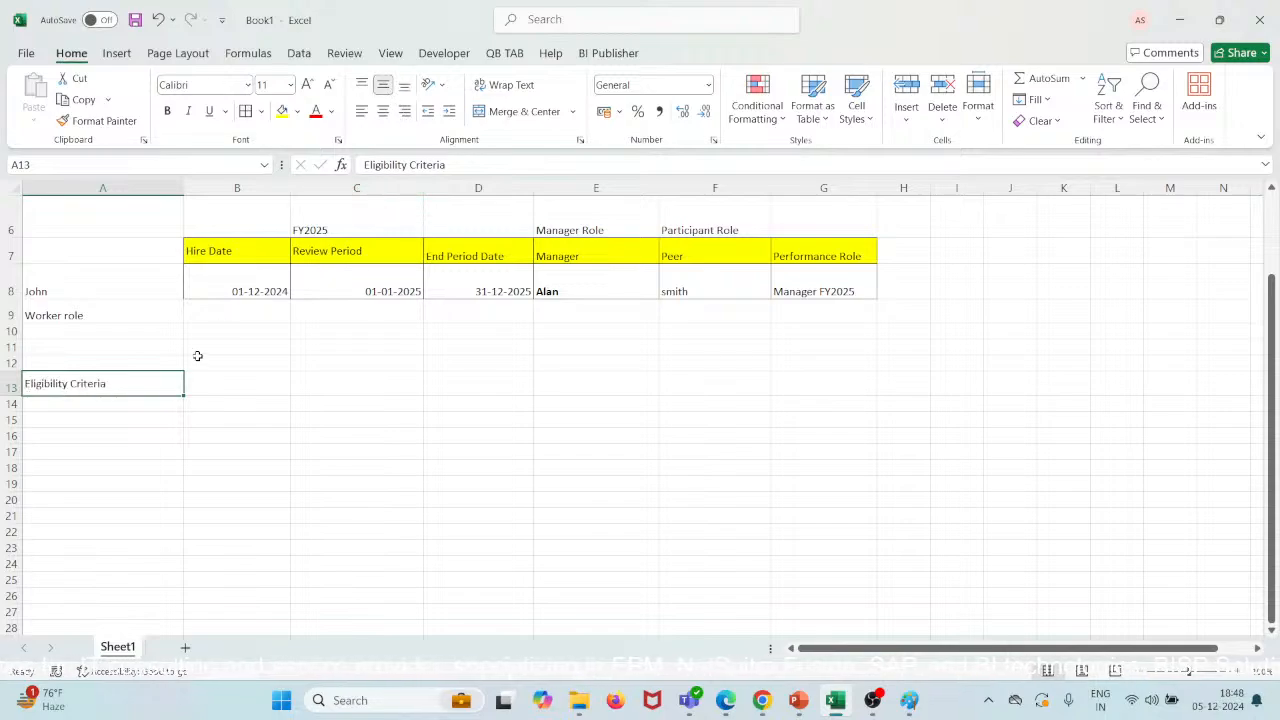
Bold the Eligibility Criteria heading in cell A13 and the peer's name in cell F8.
key(ctrl+b)
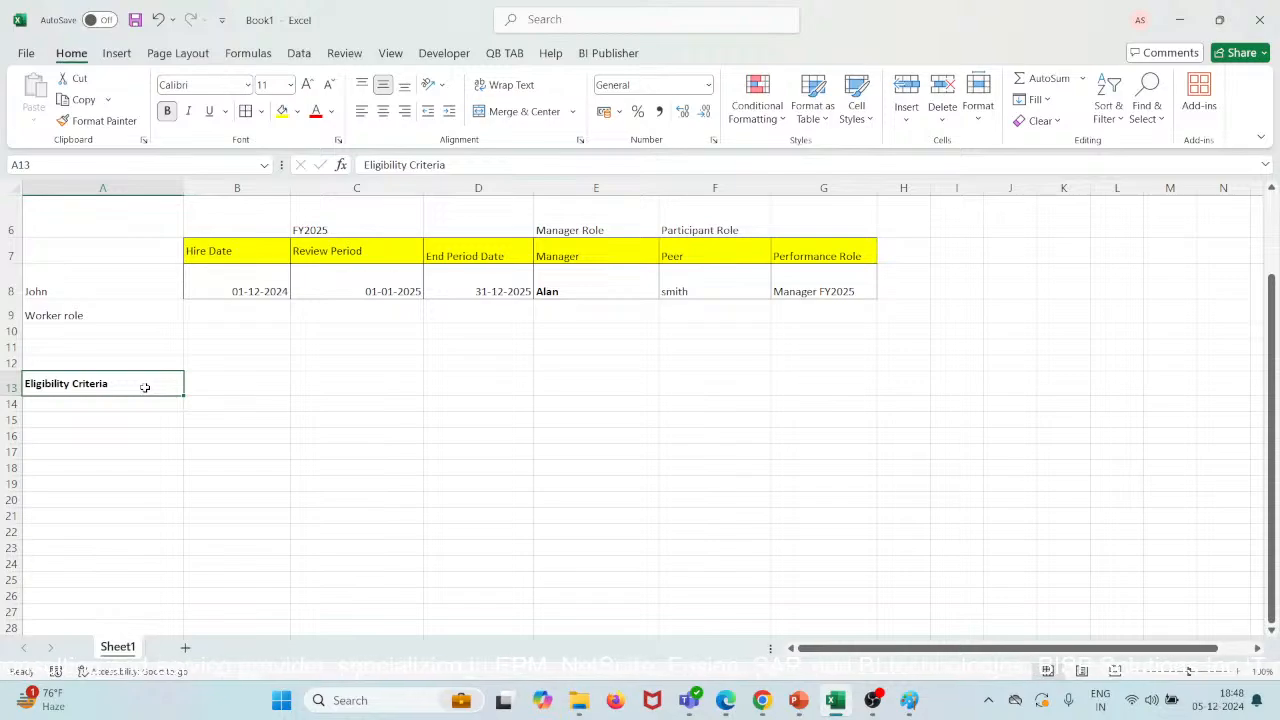
click(666, 290)
key(ctrl+b)
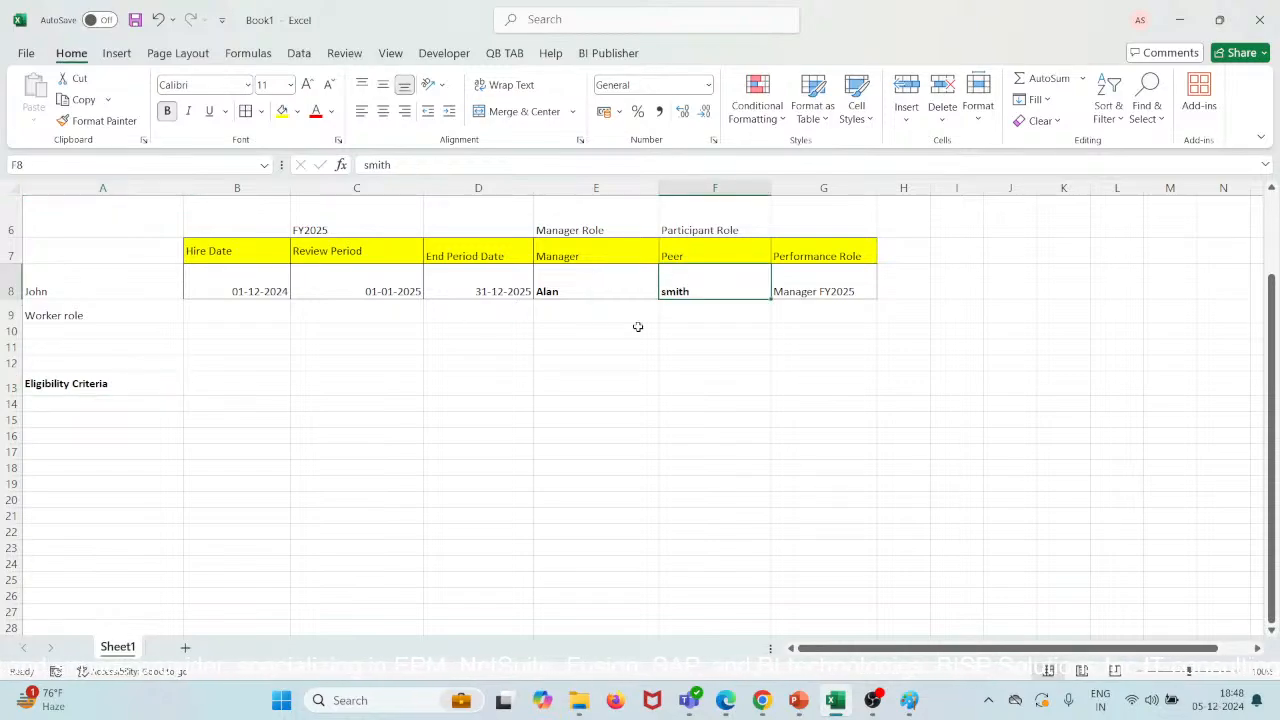
Enter "Job Role" in cell B14 as the first criterion under the Eligibility Criteria heading.
click(237, 403)
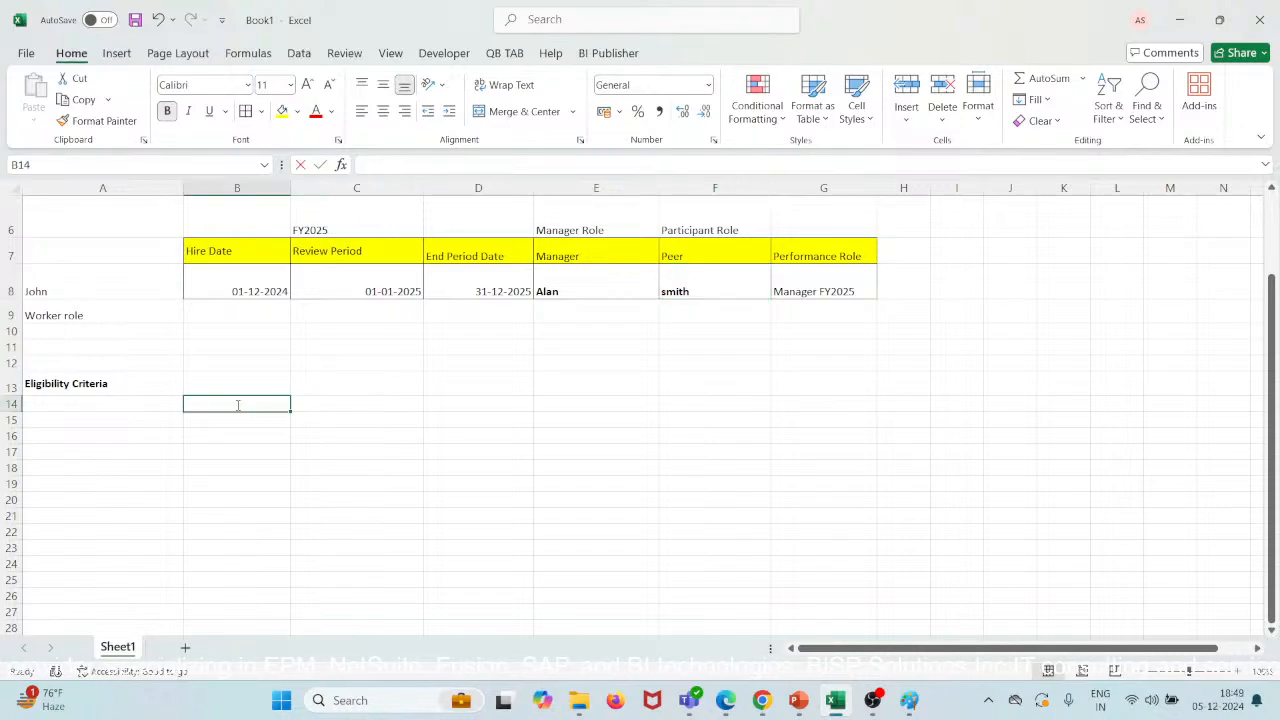
text(Joi)
key(BackSpace)
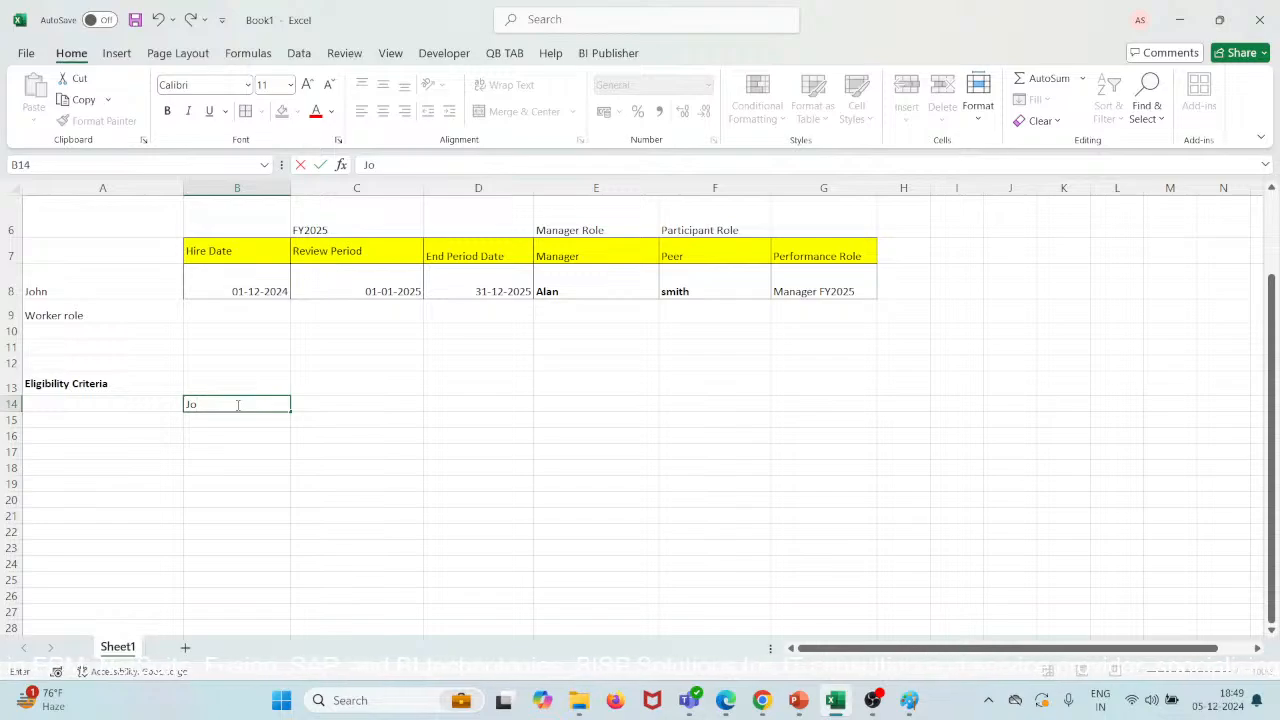
text(b Role)
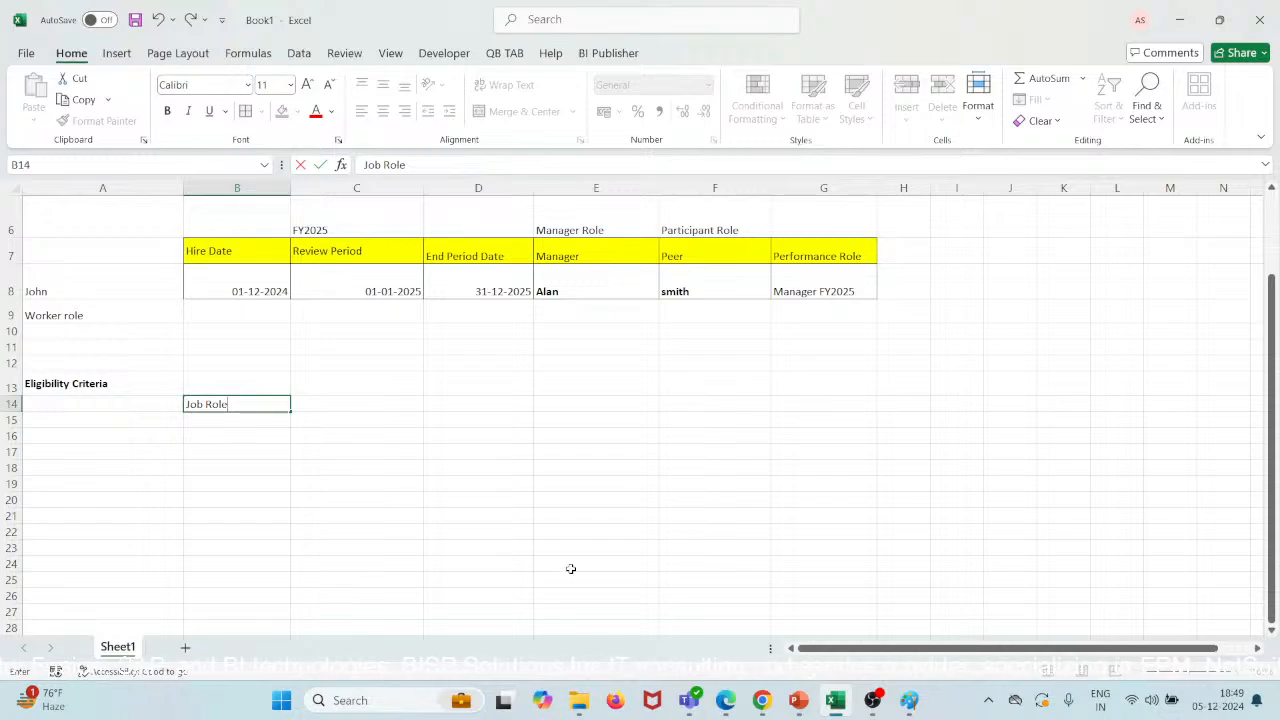
Consult the Eligibility Scenario slide in PowerPoint, return to the Excel workbook and enter "Sales" in cell C14 beside Job Role.
mouse_move(798, 700)
click(798, 610)
key(Right)
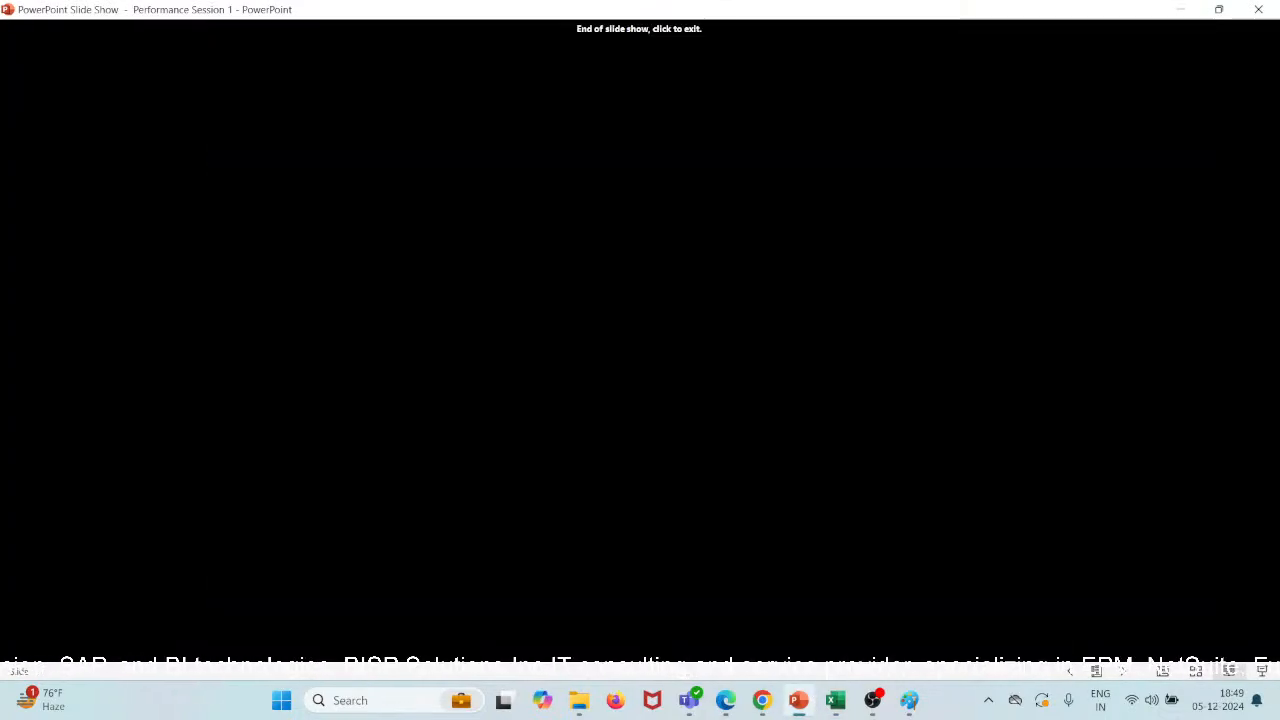
key(Left)
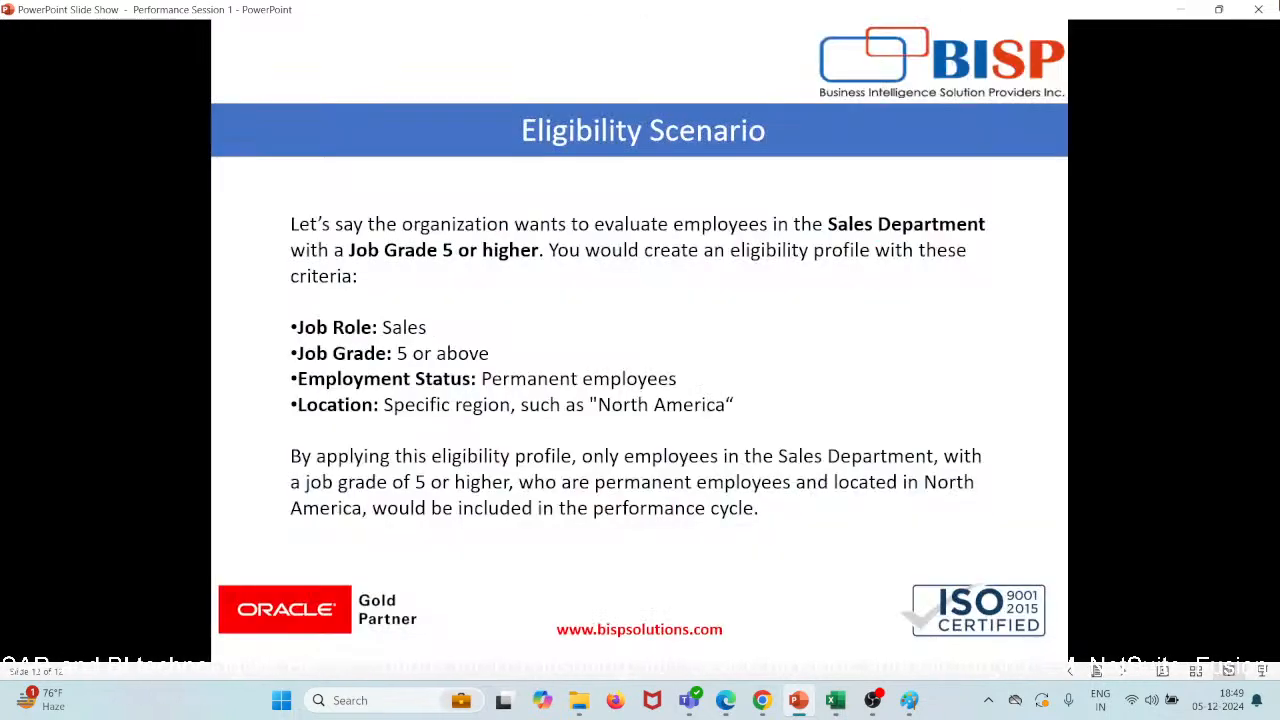
click(1182, 10)
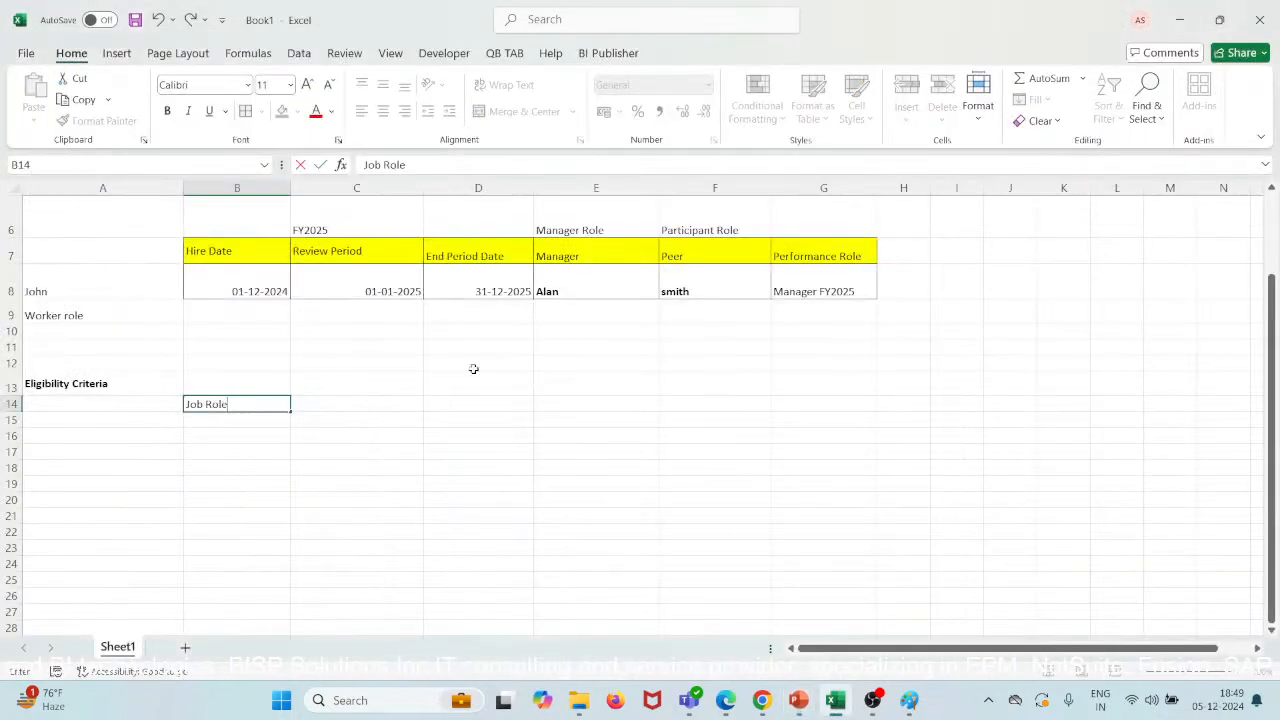
click(331, 400)
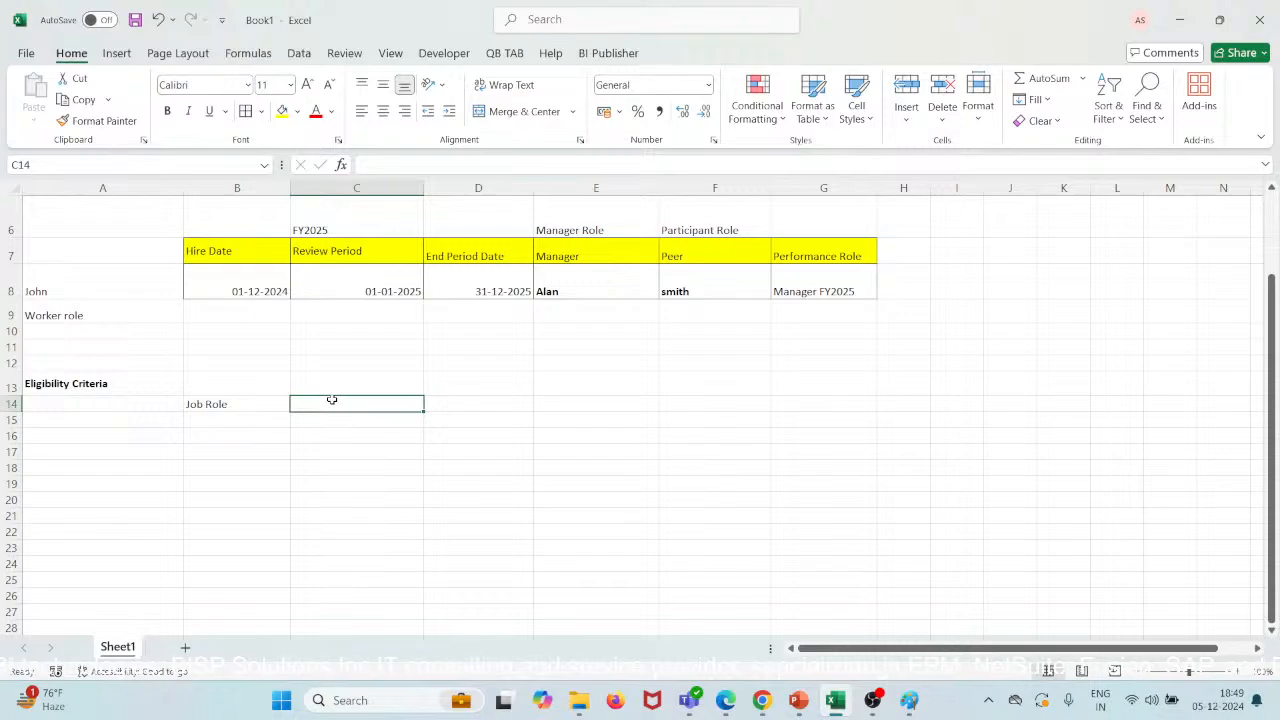
text(Sales)
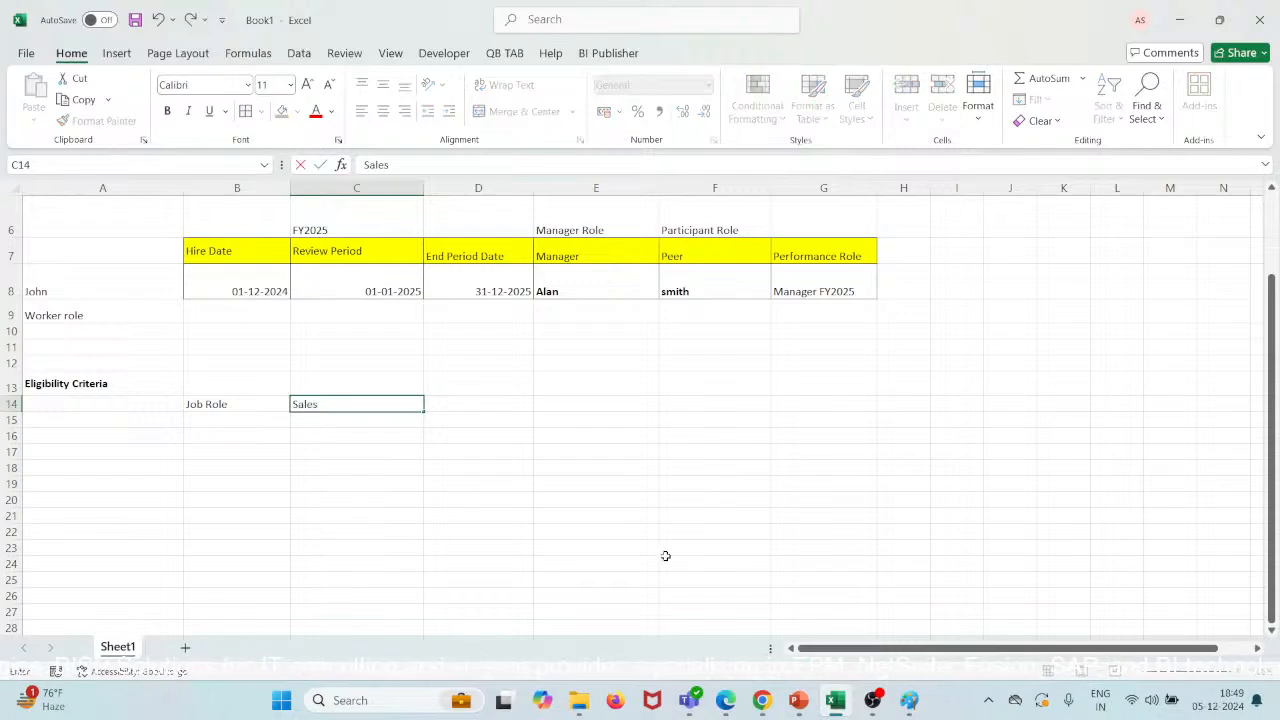
Add the Job Grade criterion in cell B15 with "5 or above" in cell C15.
mouse_move(798, 700)
mouse_move(779, 652)
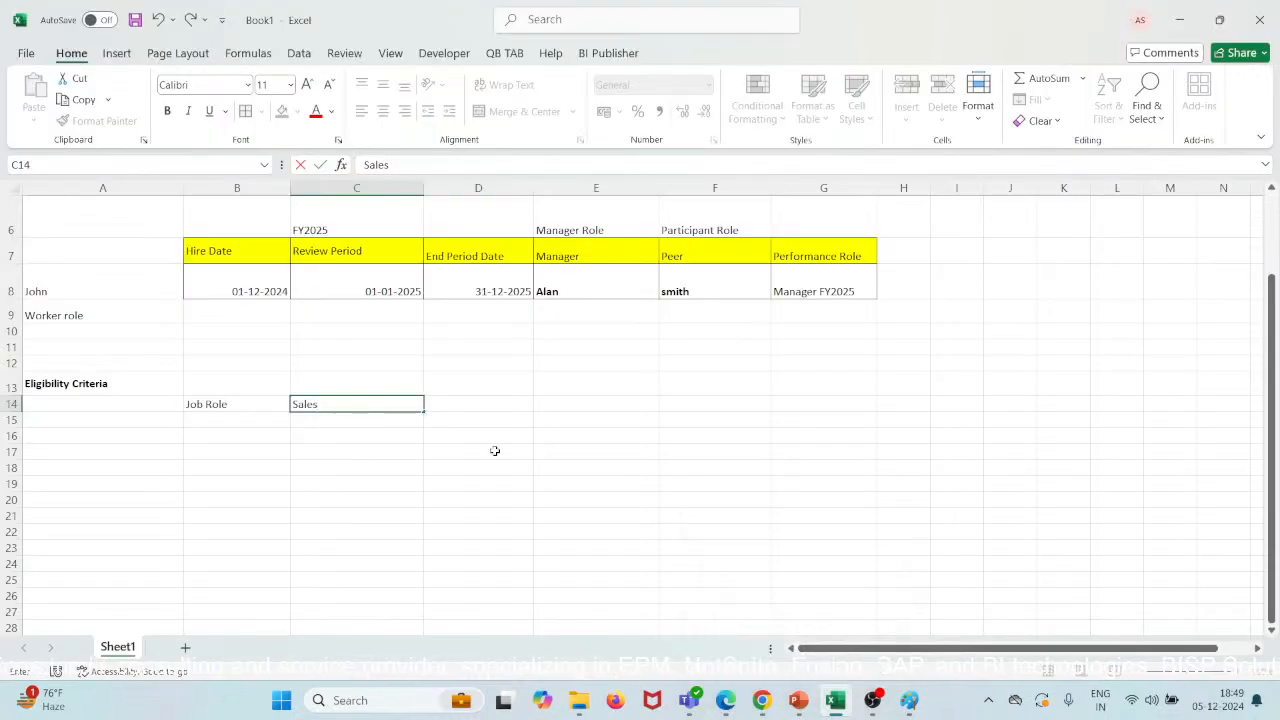
click(240, 426)
text(Job)
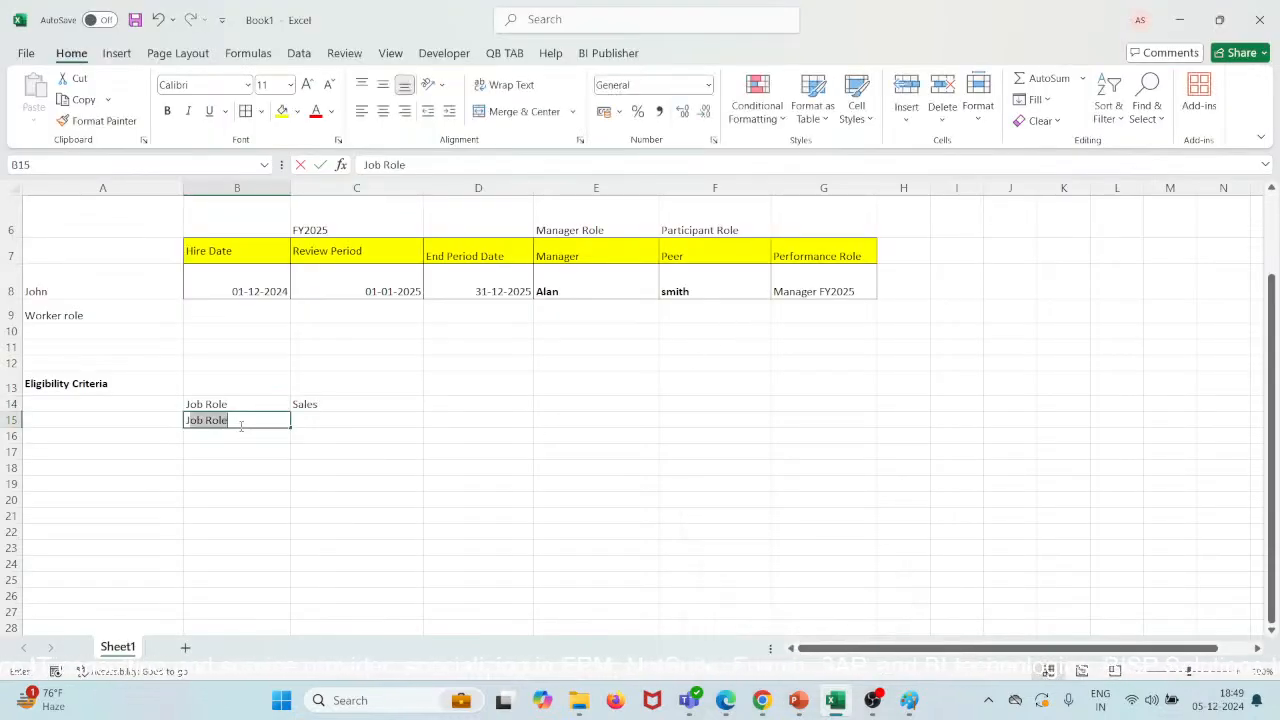
text( Grade)
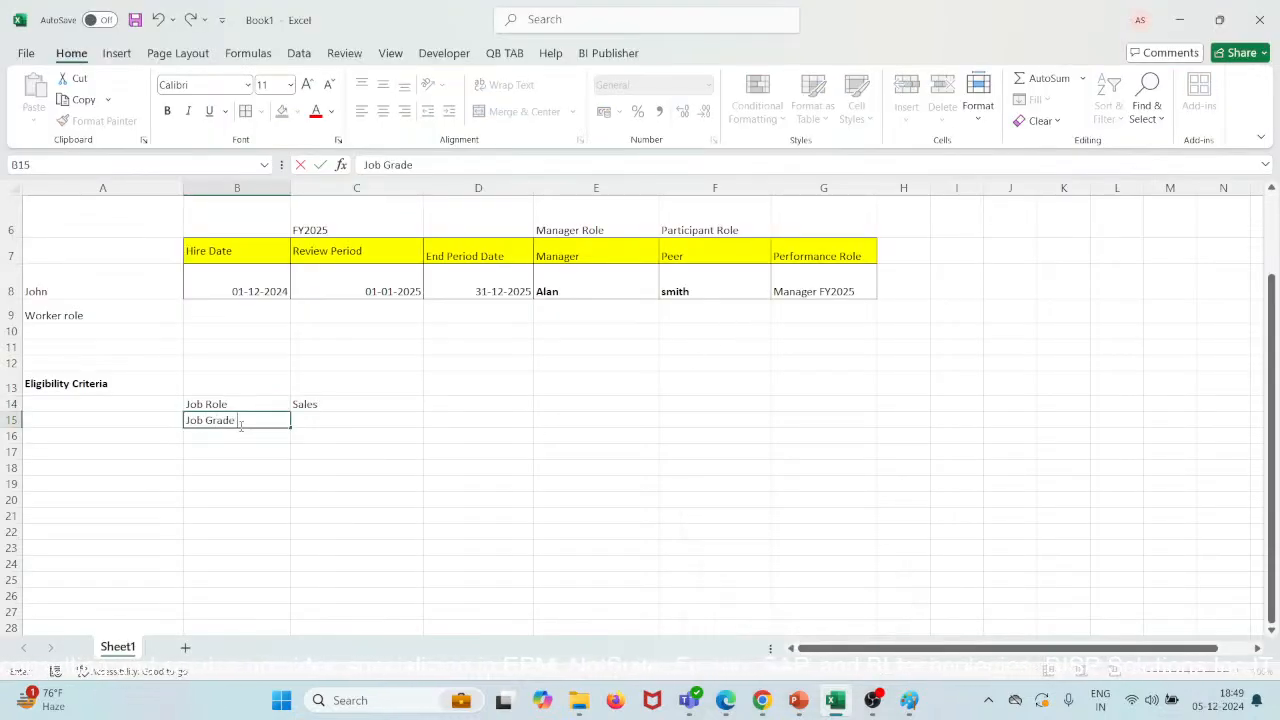
key(Tab)
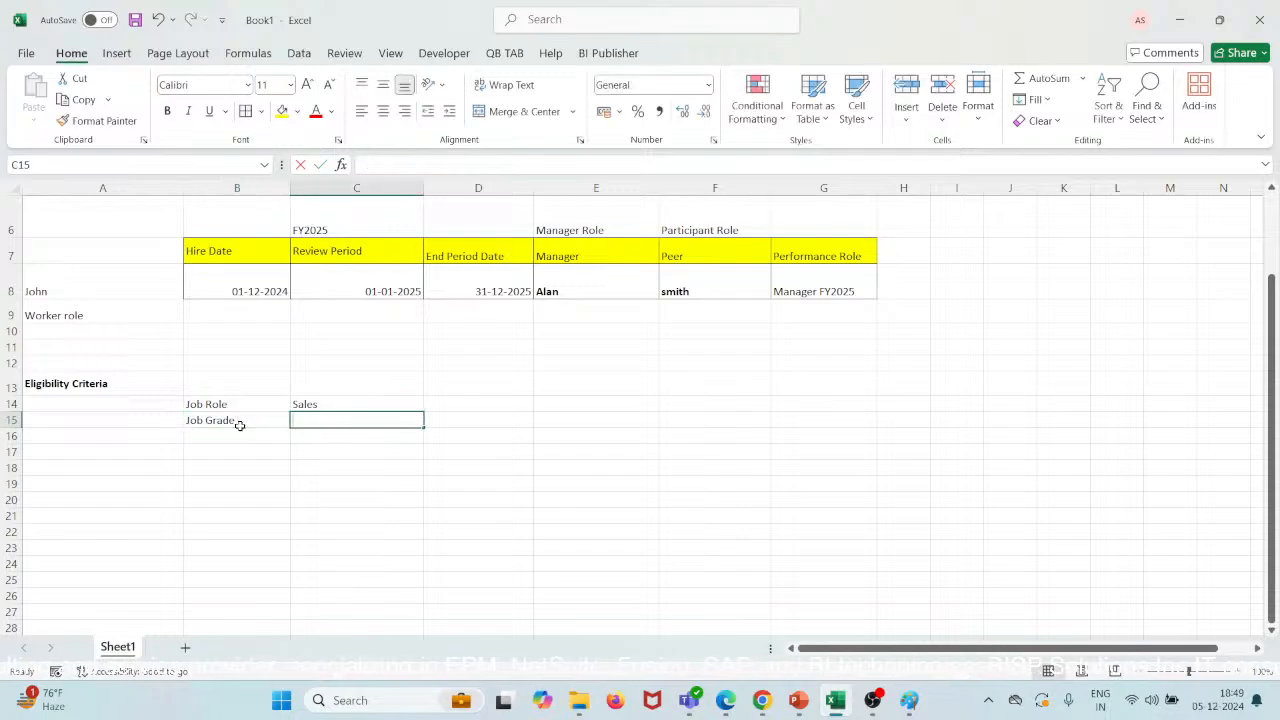
text(5 or above)
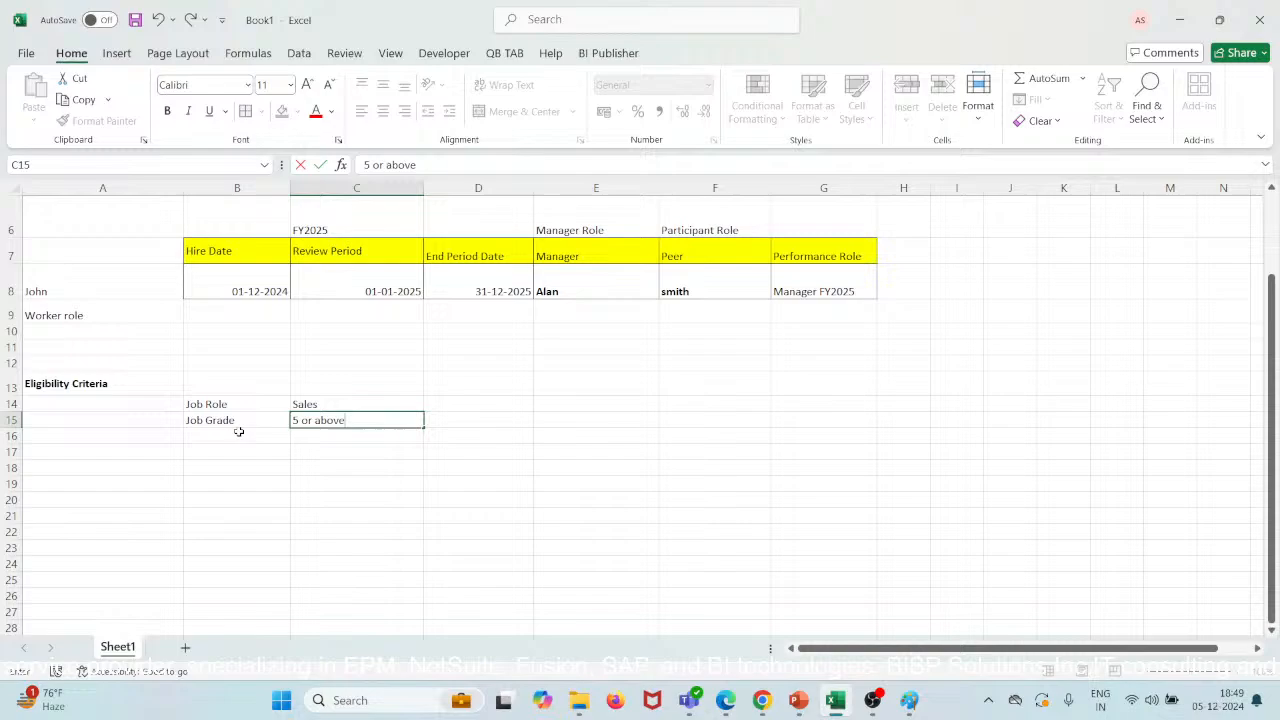
Consult the Eligibility Scenario slide in PowerPoint, return to the Excel workbook and enter "Employment statement" in cell B16.
click(236, 436)
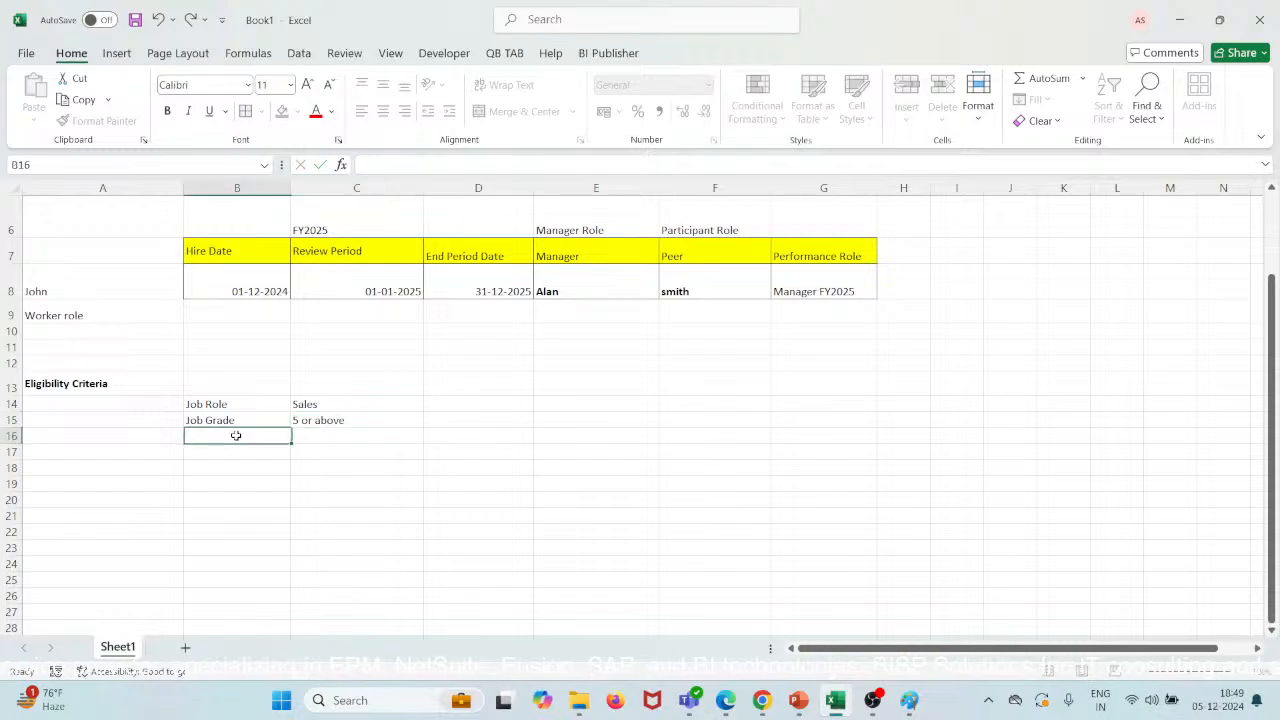
click(800, 620)
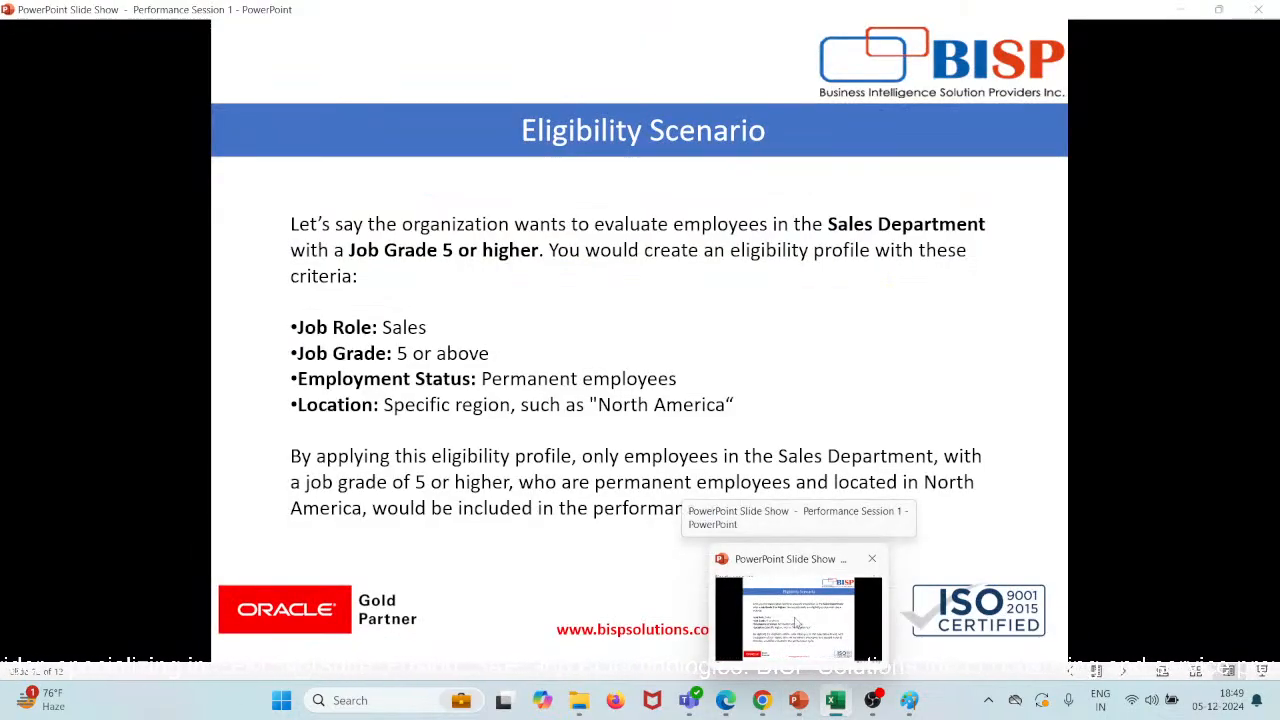
key(alt+Tab)
text(Emp)
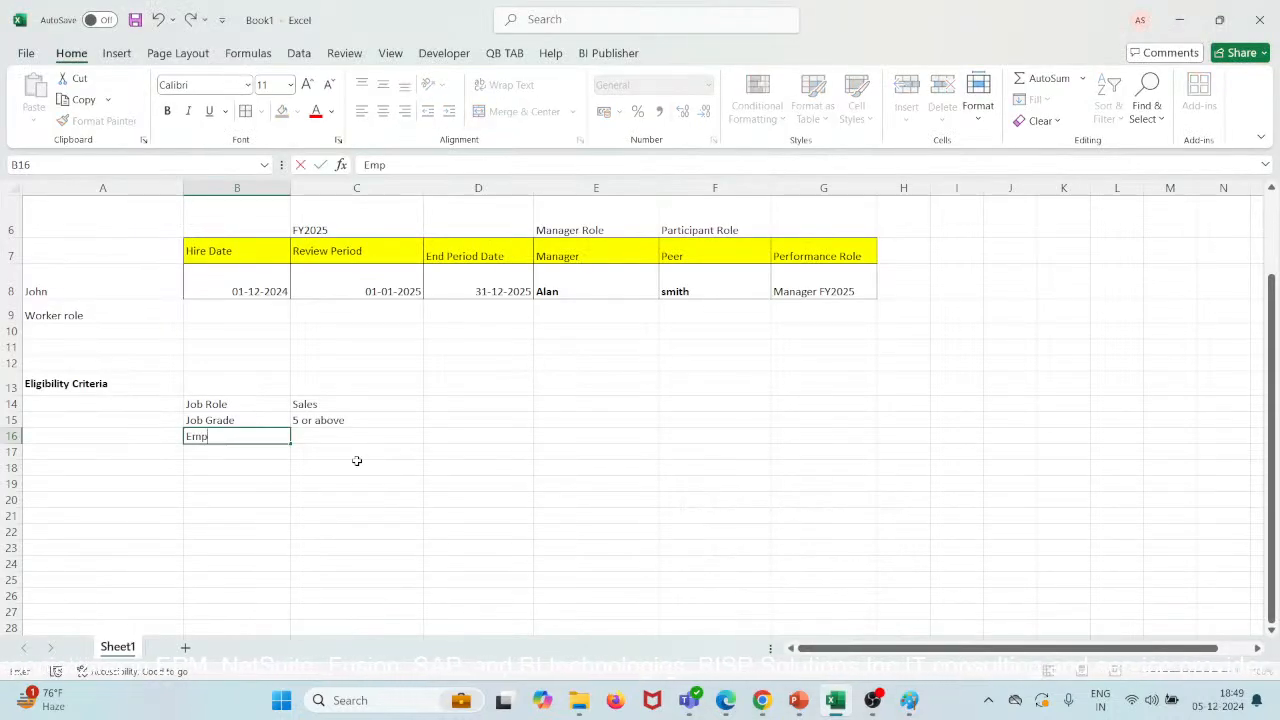
text(;l)
key(BackSpace)
text(oyt)
text(me)
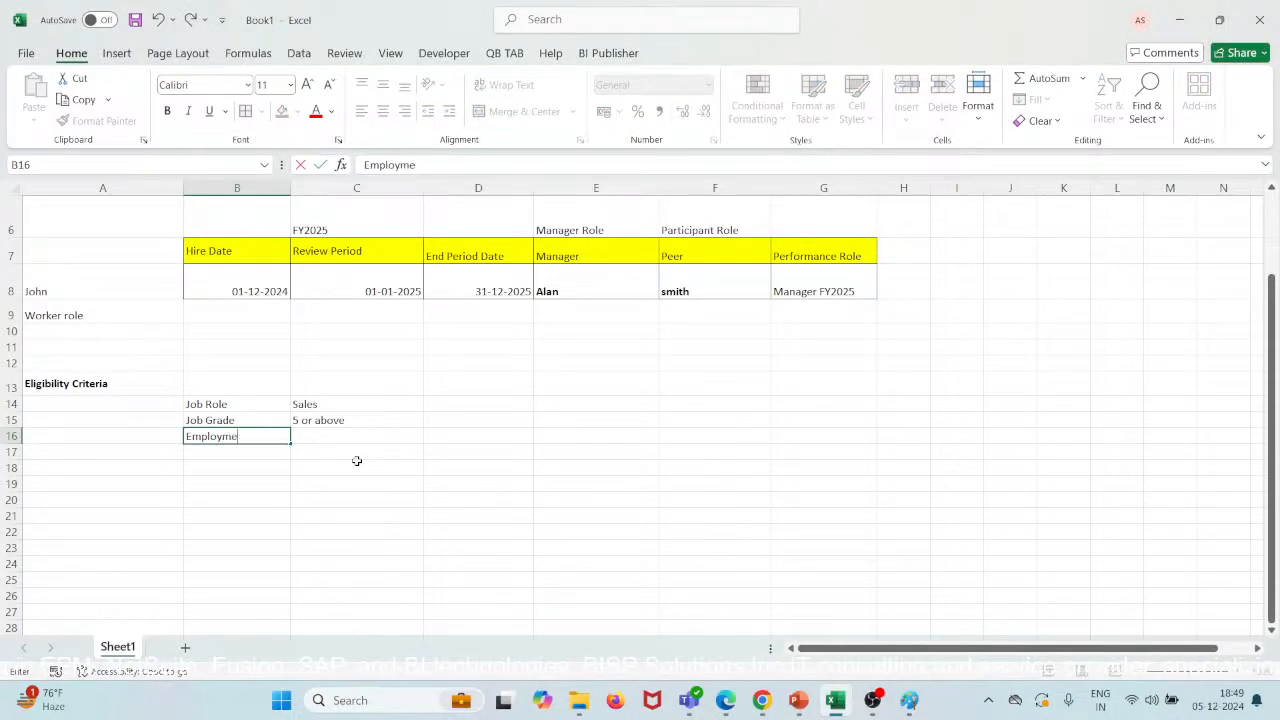
text(nt staten)
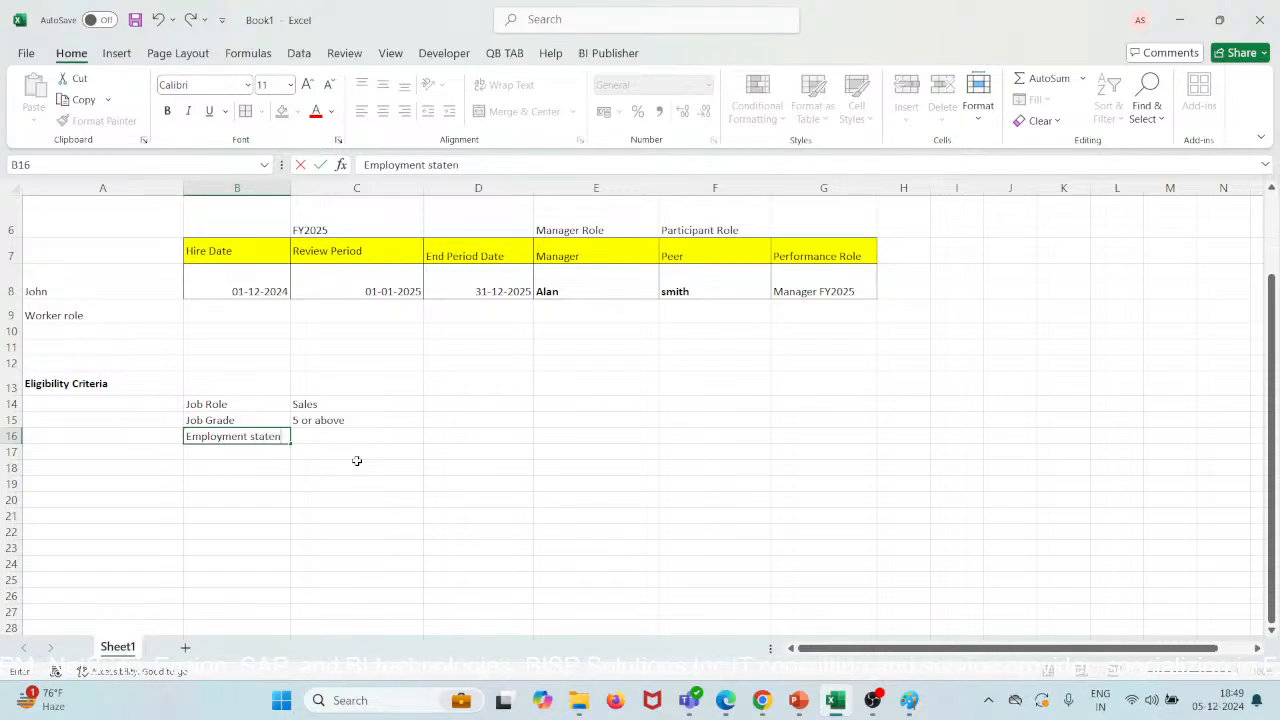
key(BackSpace)
text(ment)
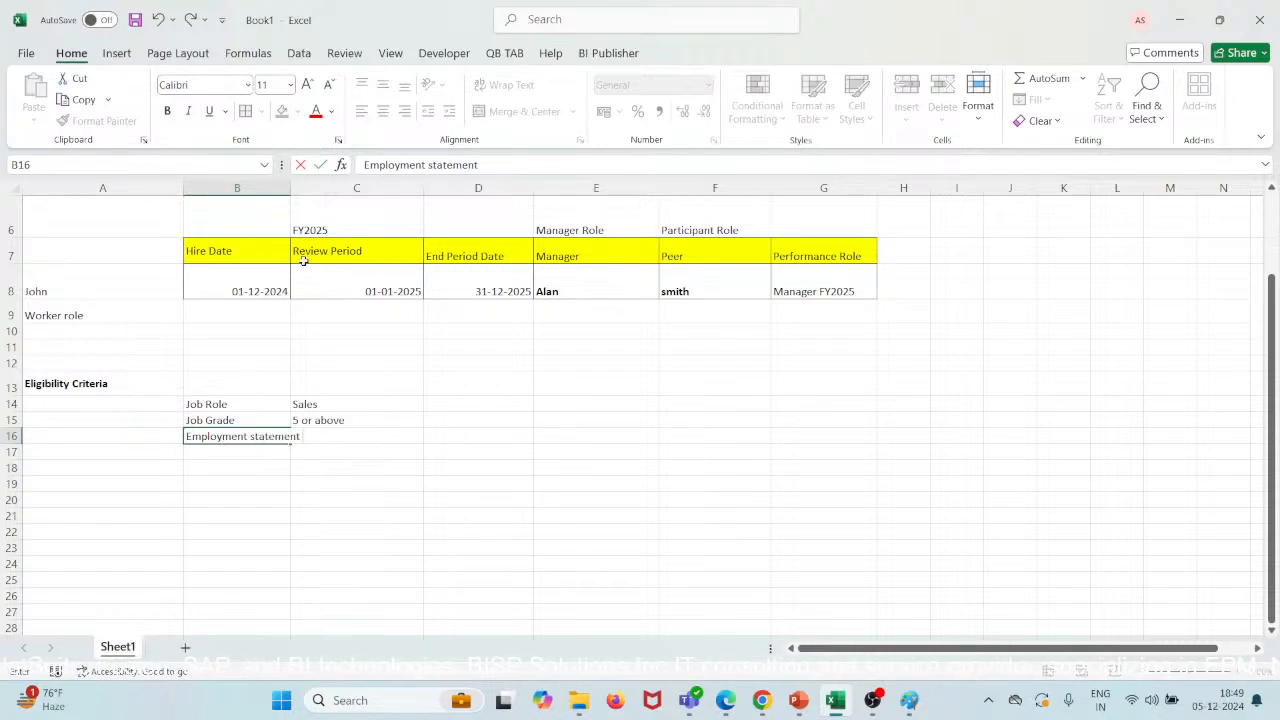
Widen column B to fit the criteria labels and enter "Permanent" in cell C16.
click(288, 188)
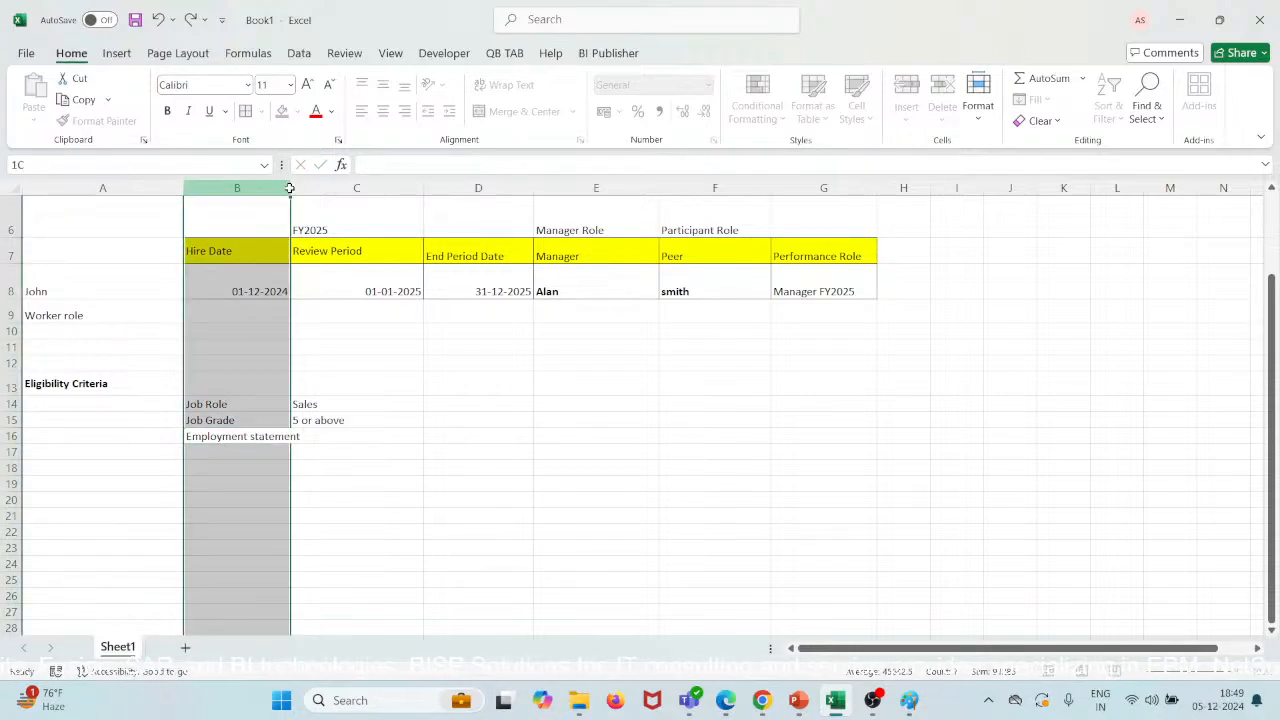
mouse_move(289, 188)
mouse_down()
mouse_move(335, 192)
mouse_move(313, 196)
mouse_up()
click(364, 437)
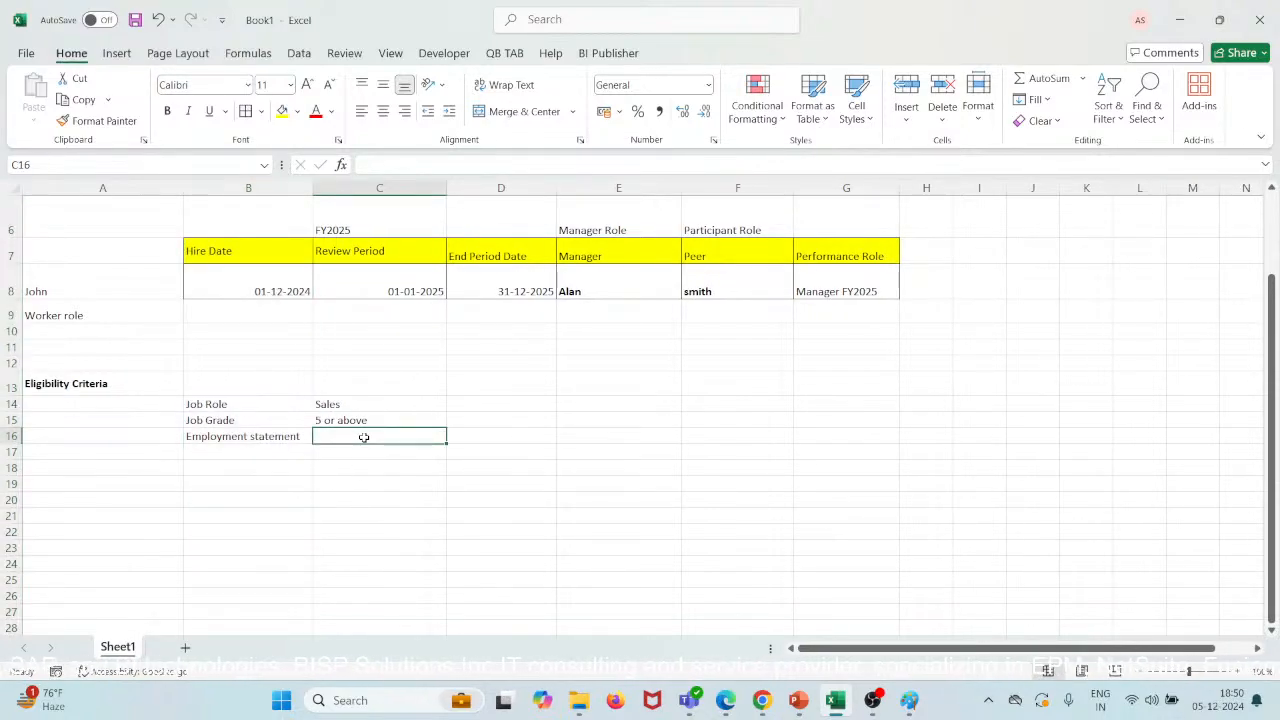
text(Perma)
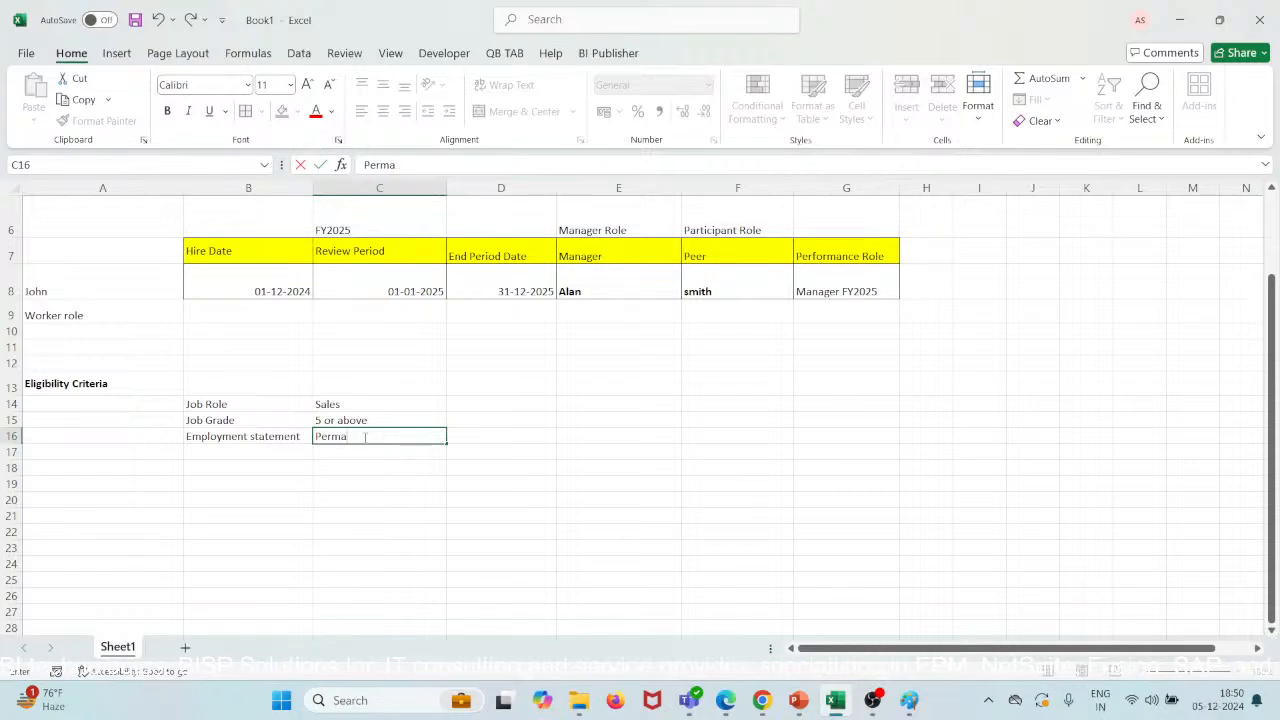
text(nent)
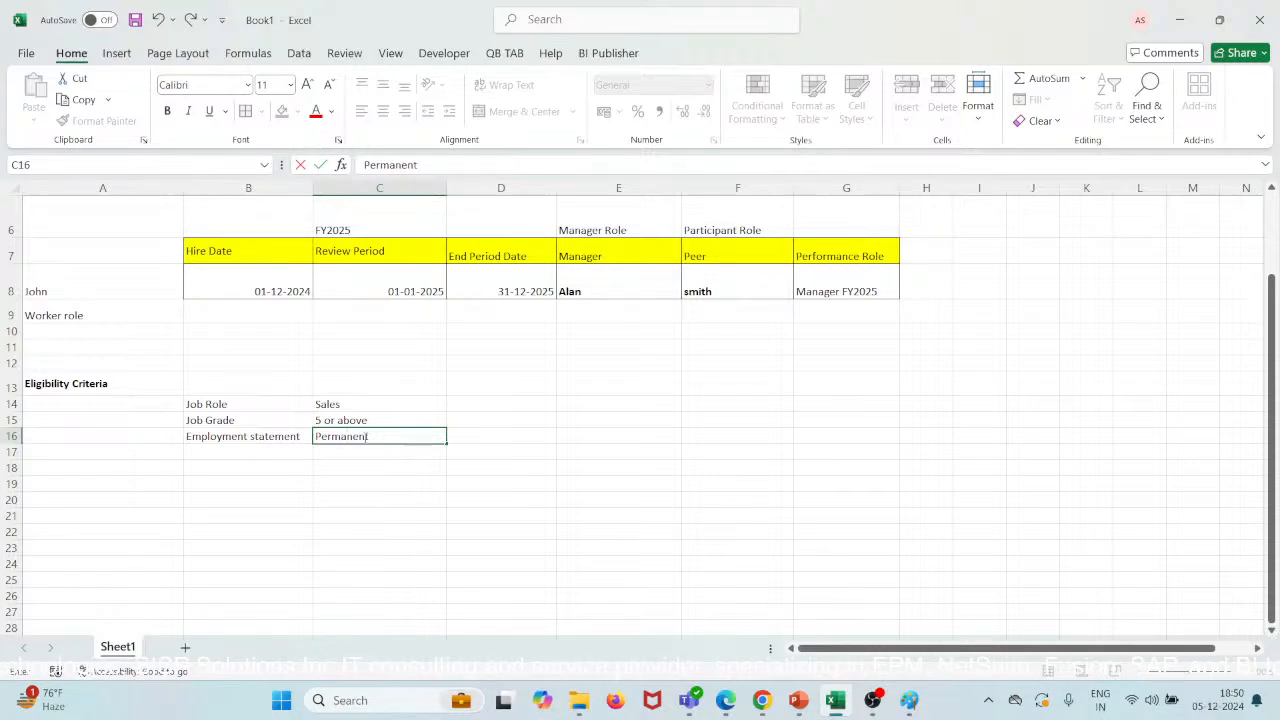
Check the Eligibility Scenario slide in PowerPoint, return to Excel and add the Location criterion in cell B17 with "North America" in C17.
click(269, 451)
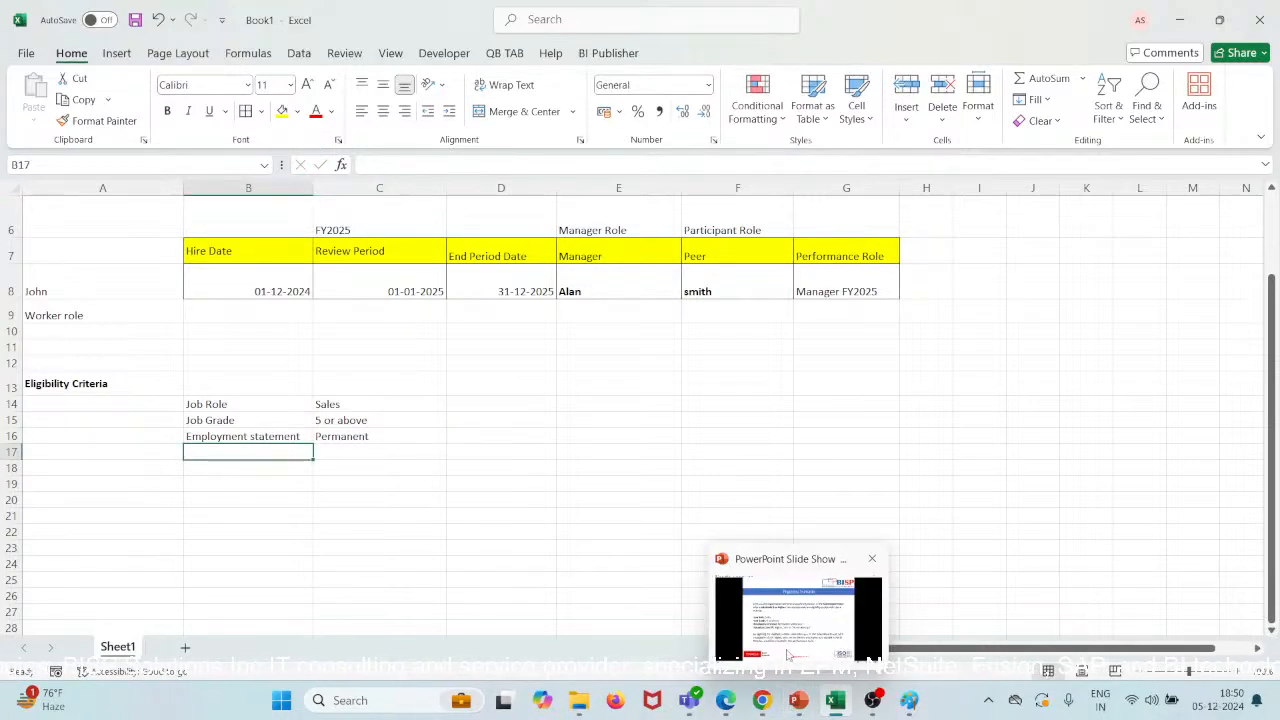
click(789, 650)
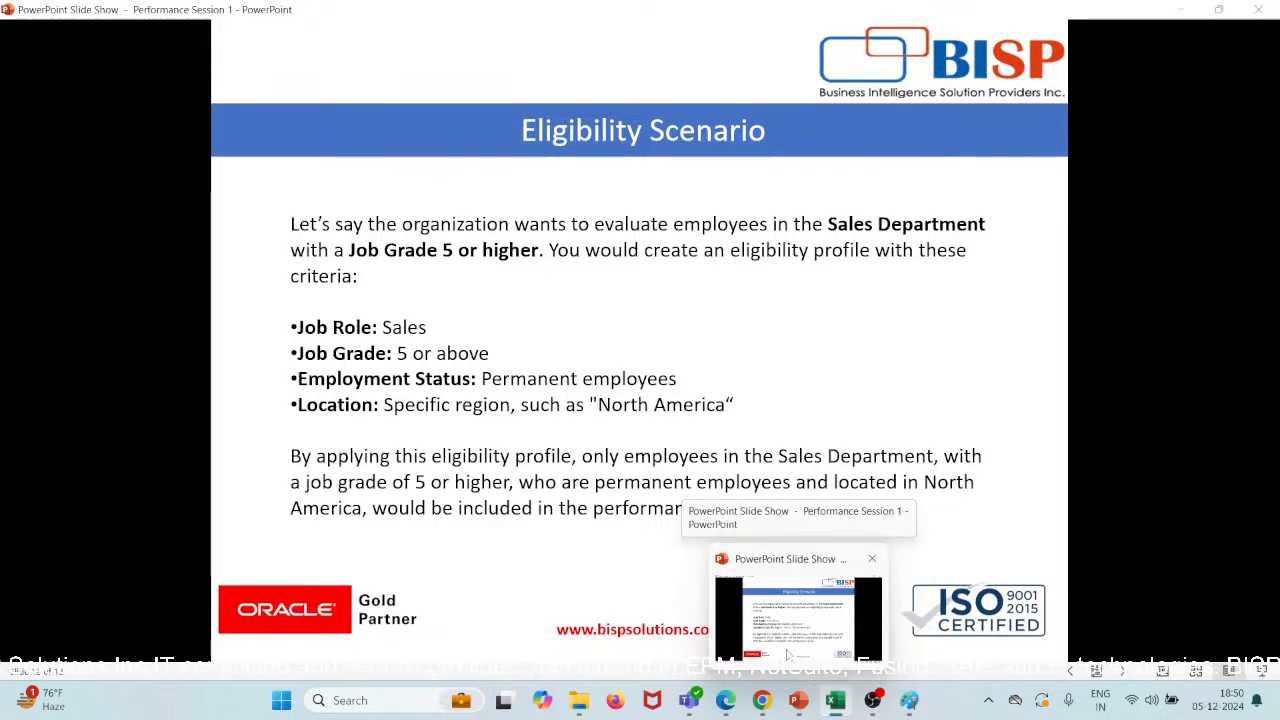
click(787, 655)
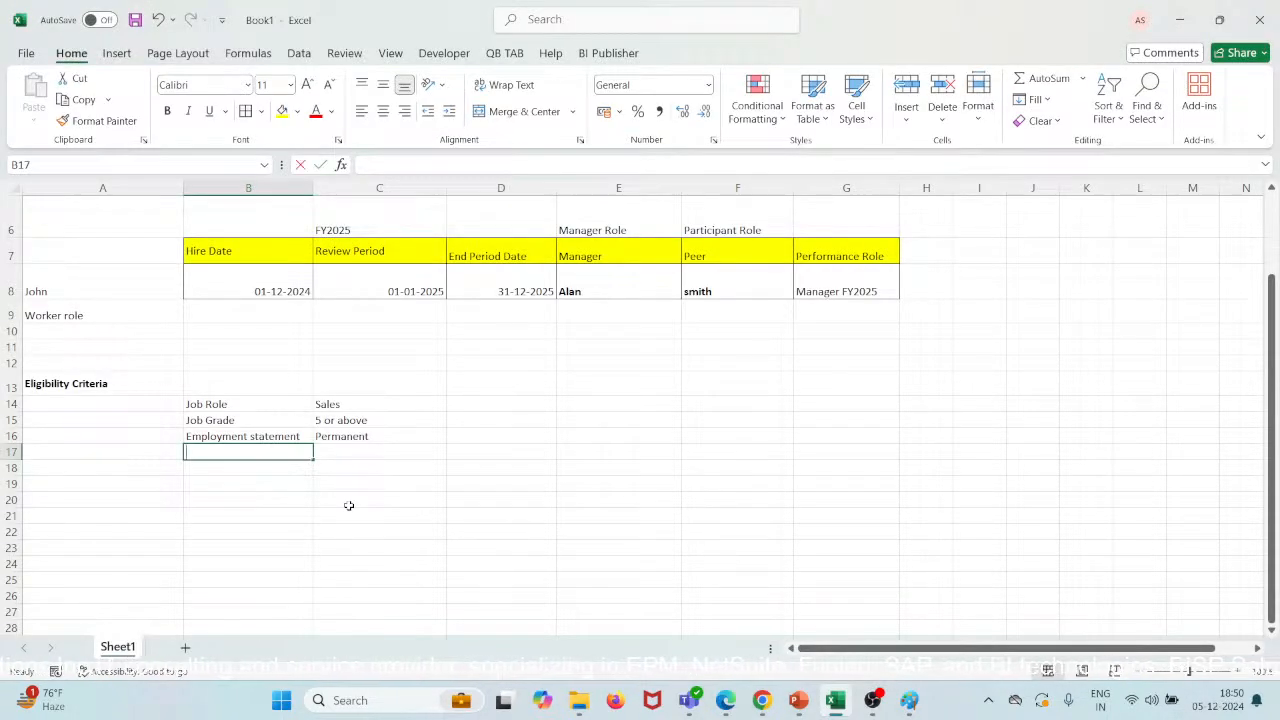
text(Locati)
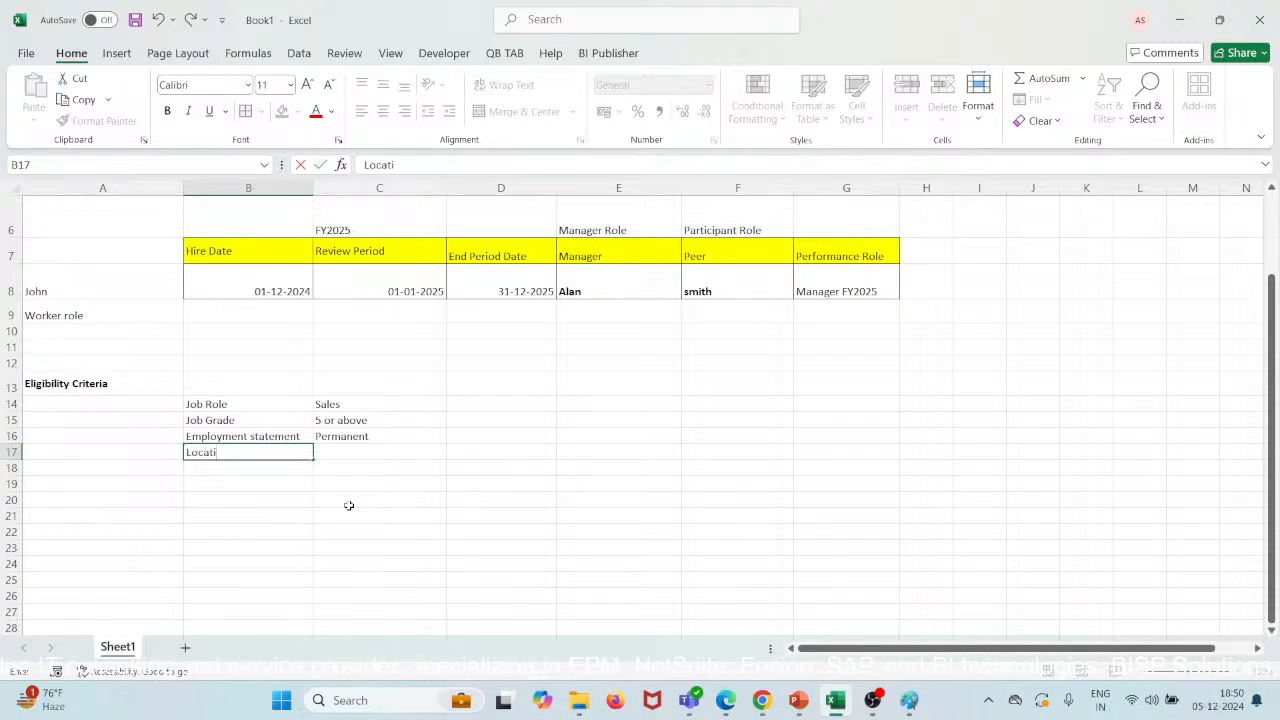
text(on)
key(Tab)
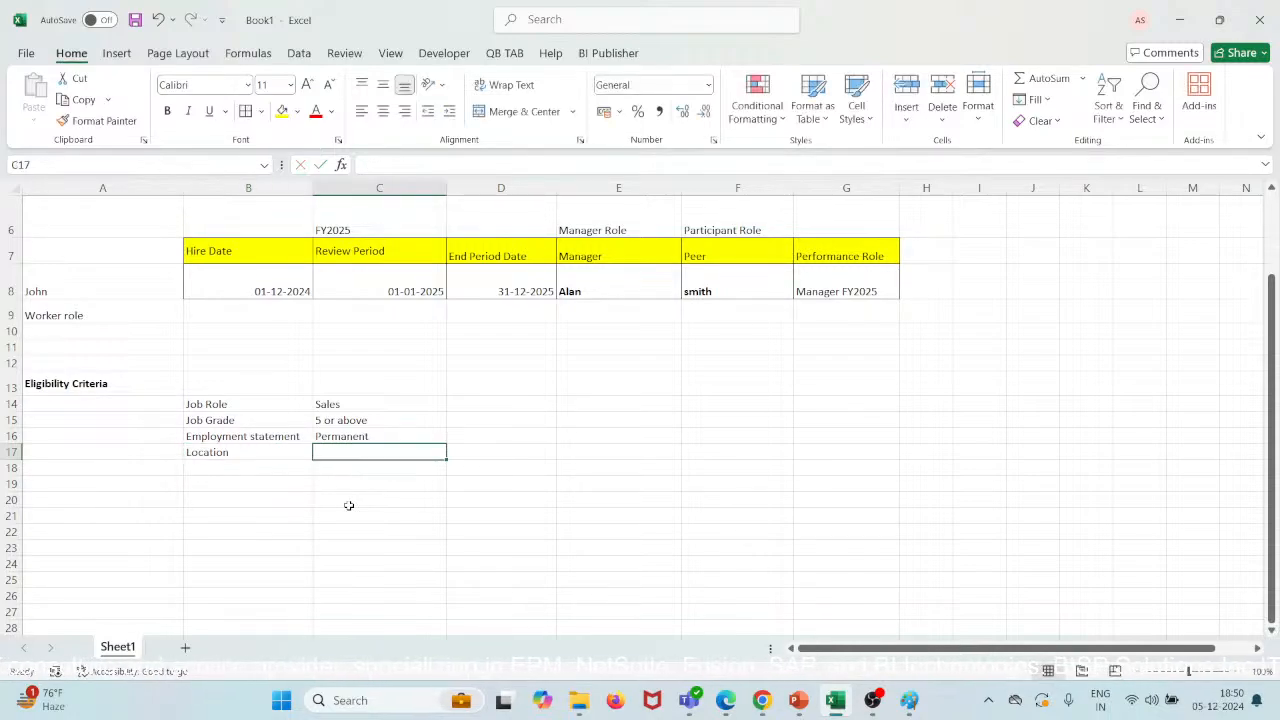
text(North)
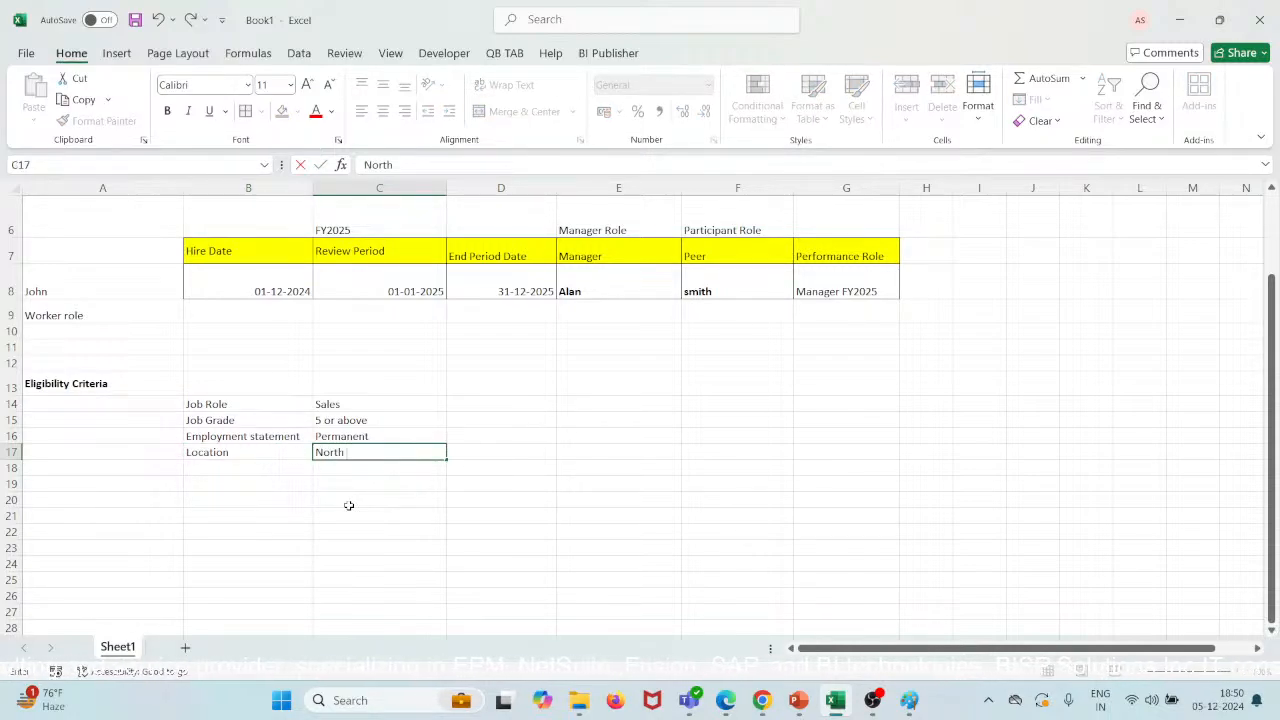
text( America)
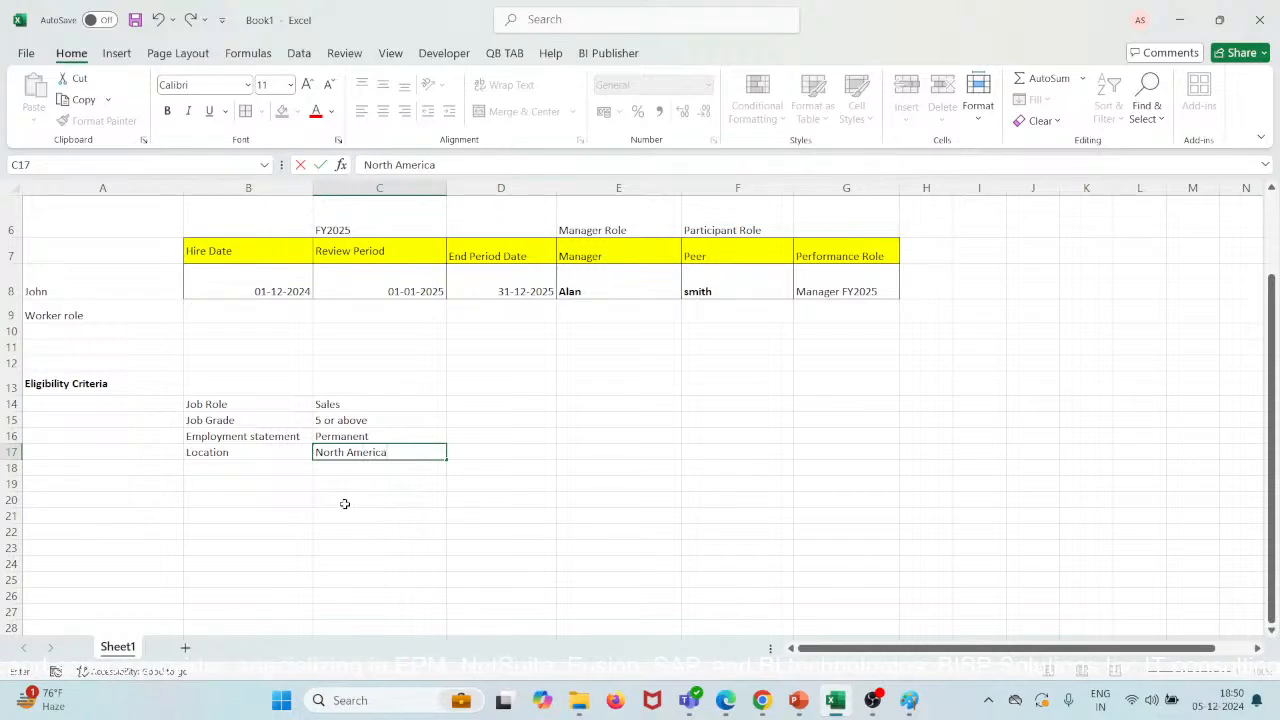
Bold the four criteria labels in B14:B17 and move the range B14:C17 to start at cell A14.
drag(258, 405, 281, 448)
key(ctrl+b)
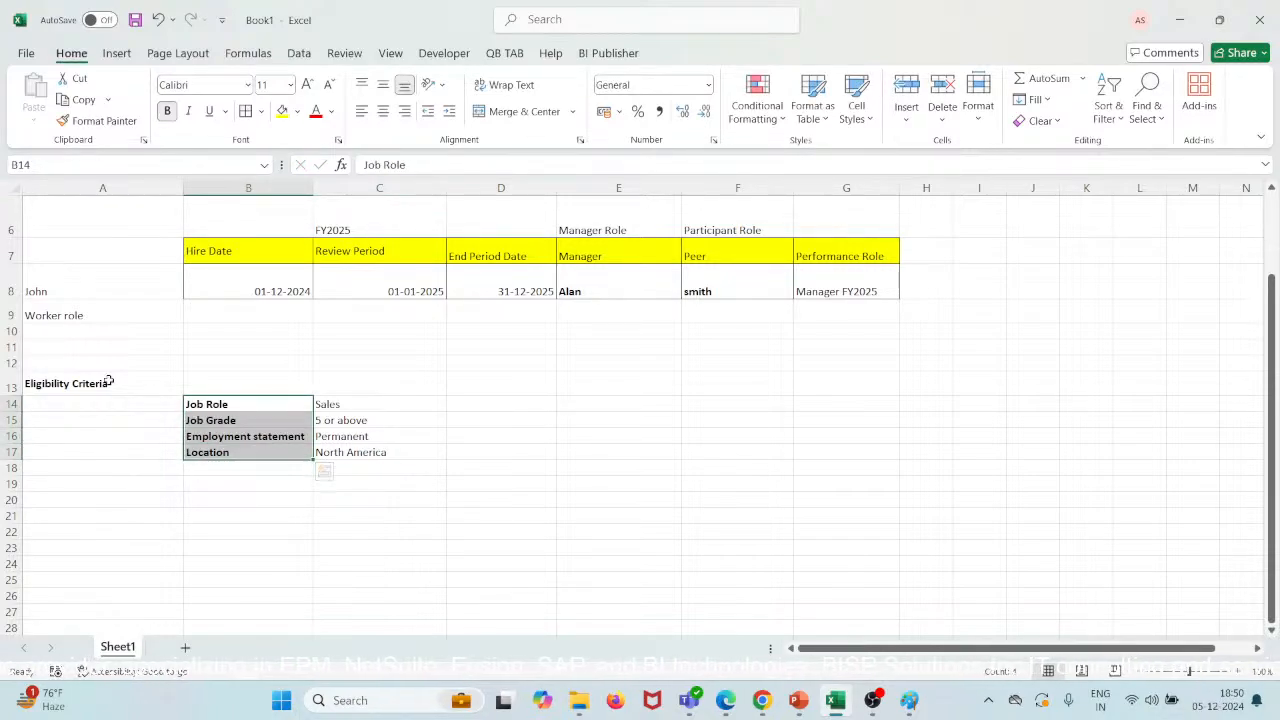
drag(207, 405, 335, 448)
key(ctrl+c)
click(87, 413)
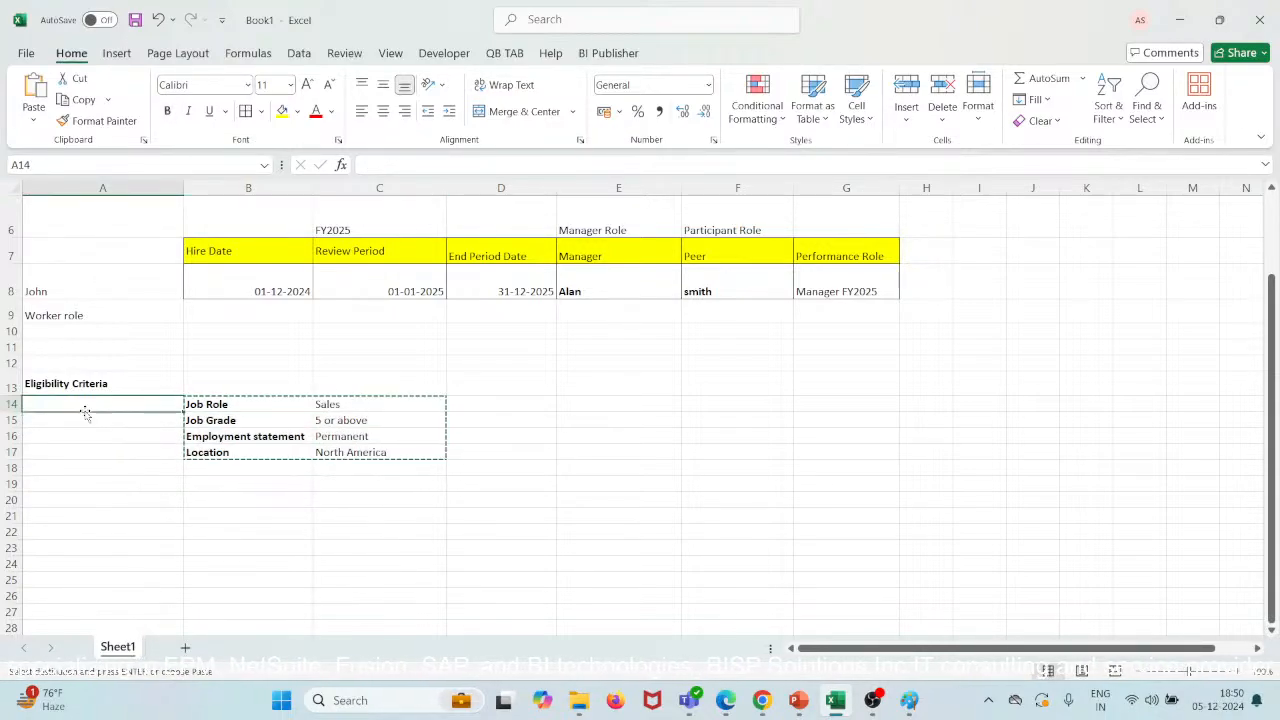
key(ctrl+v)
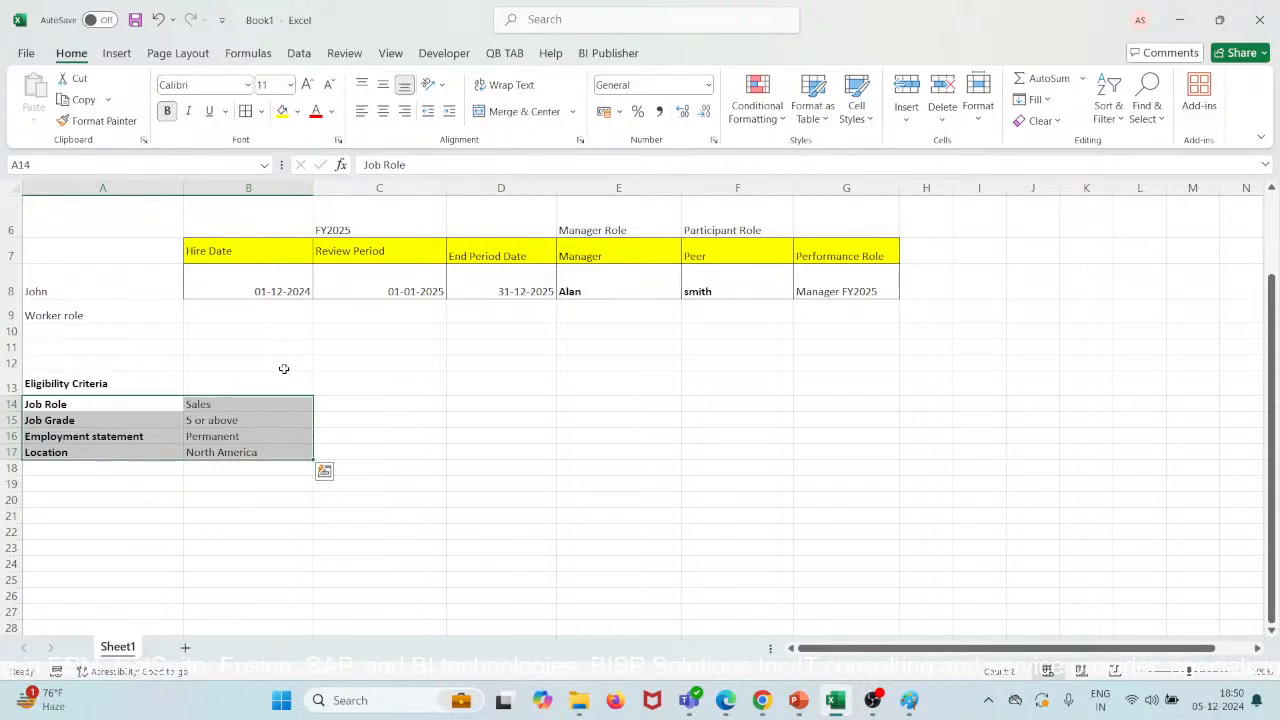
Review the job role, job grade, employment and location criteria with their values under the Eligibility Criteria heading.
scroll(284, 369, up, 1)
click(110, 432)
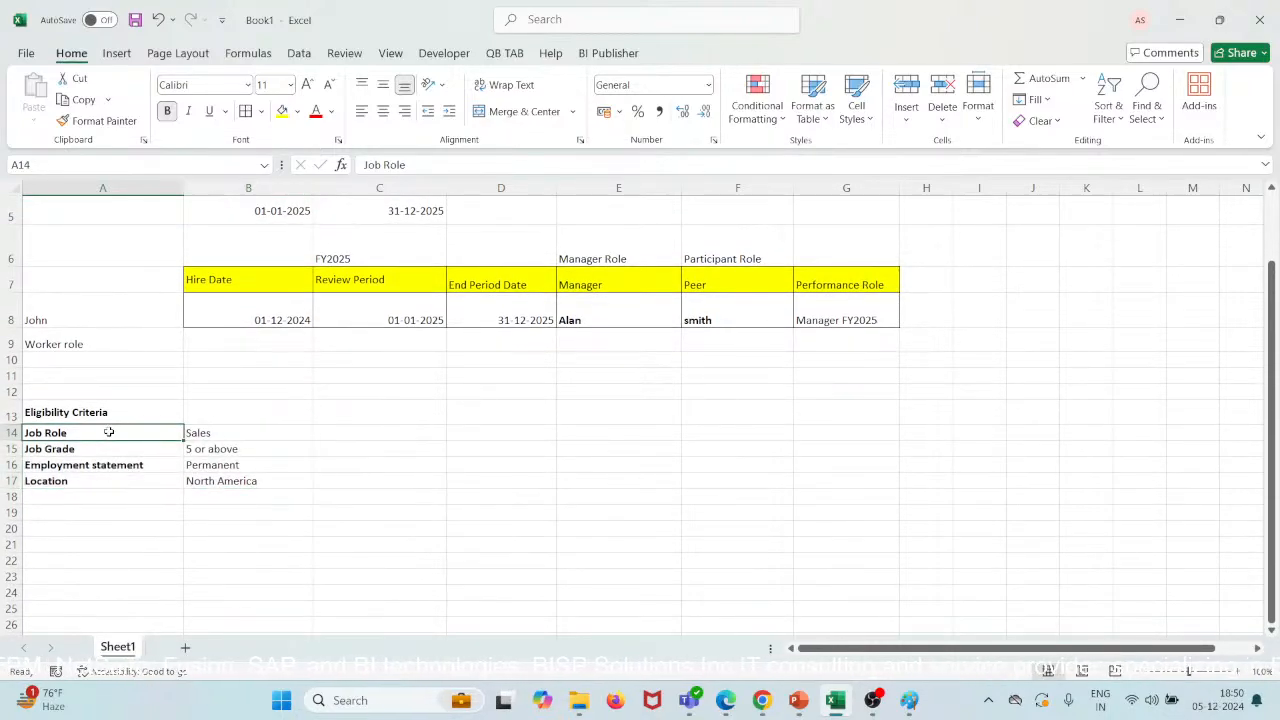
click(127, 399)
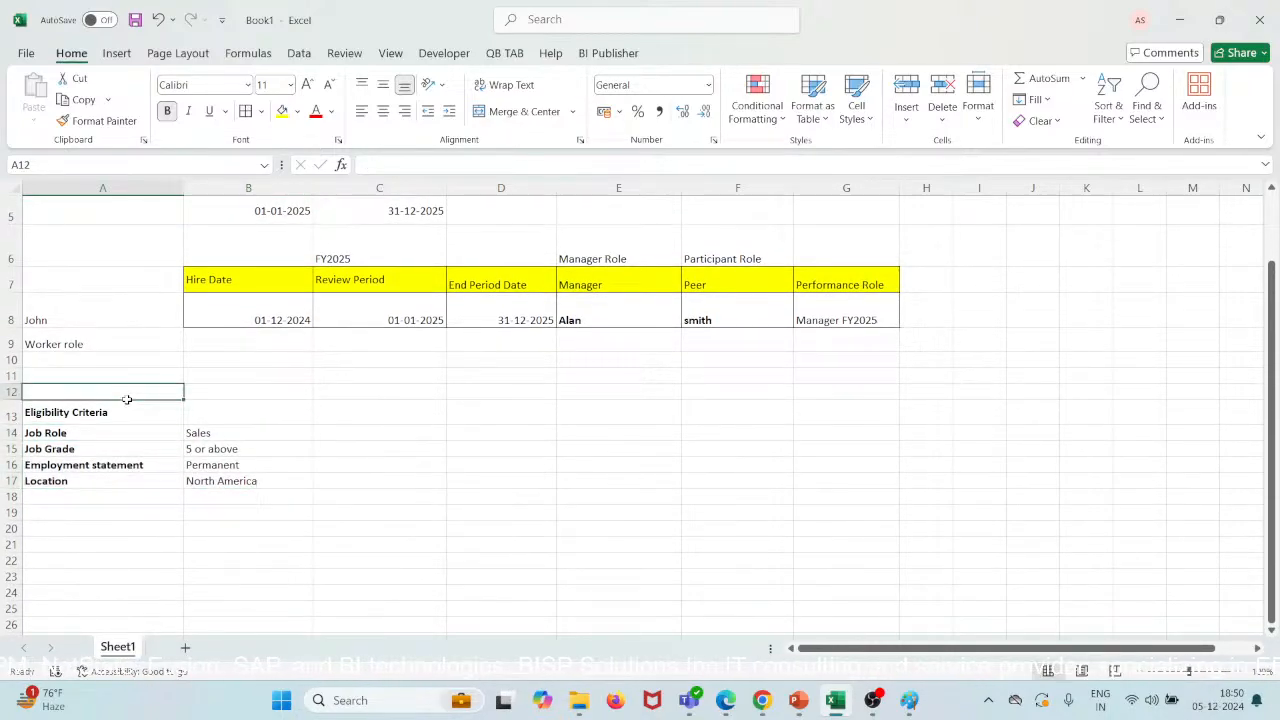
click(106, 455)
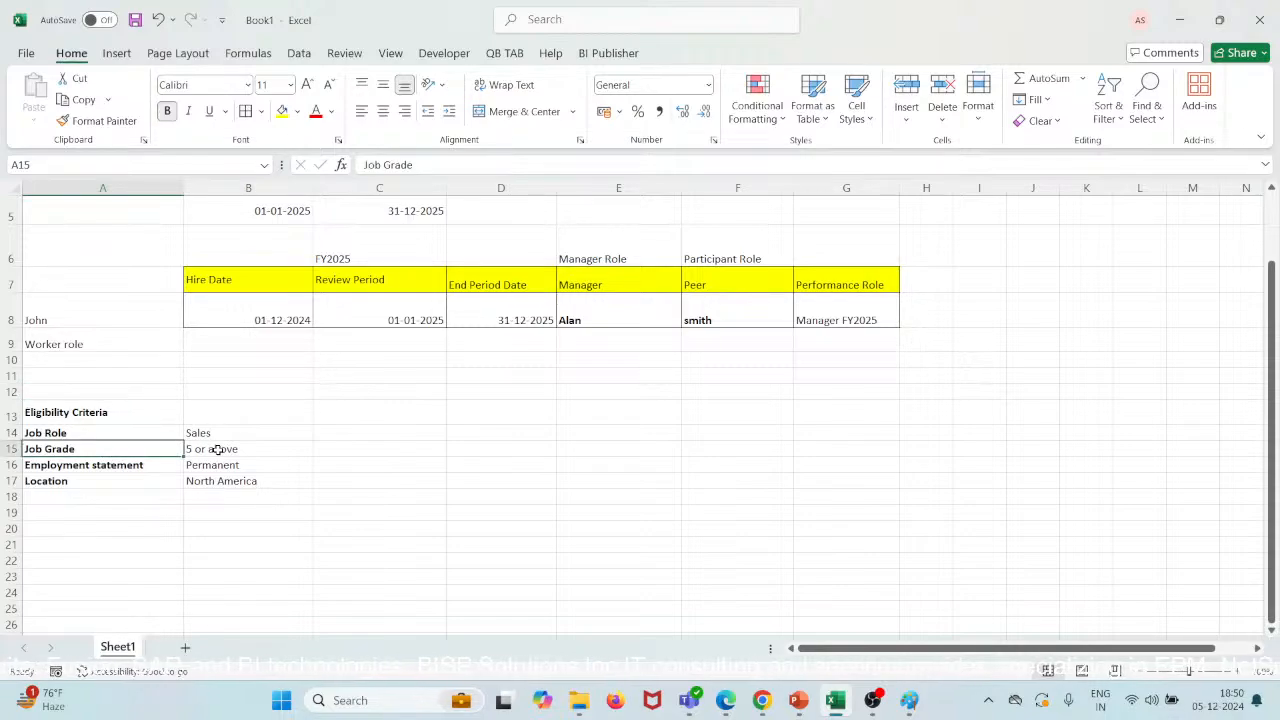
click(146, 470)
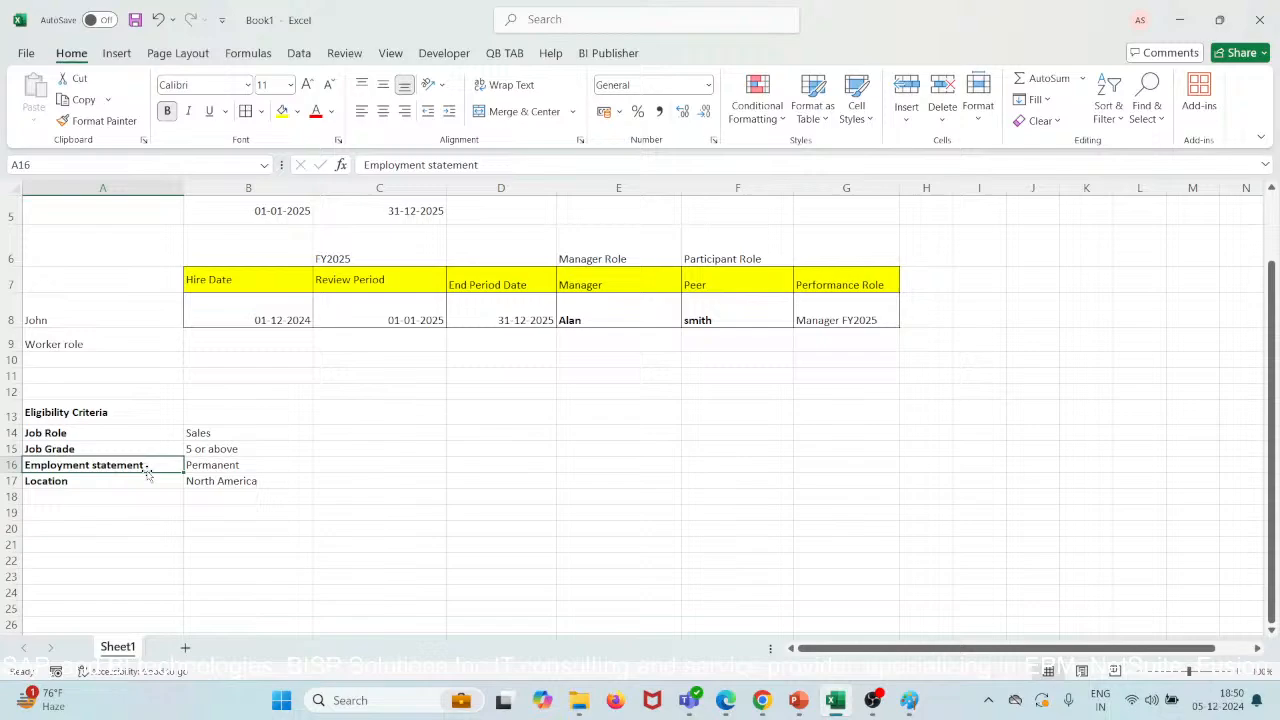
click(227, 466)
click(131, 480)
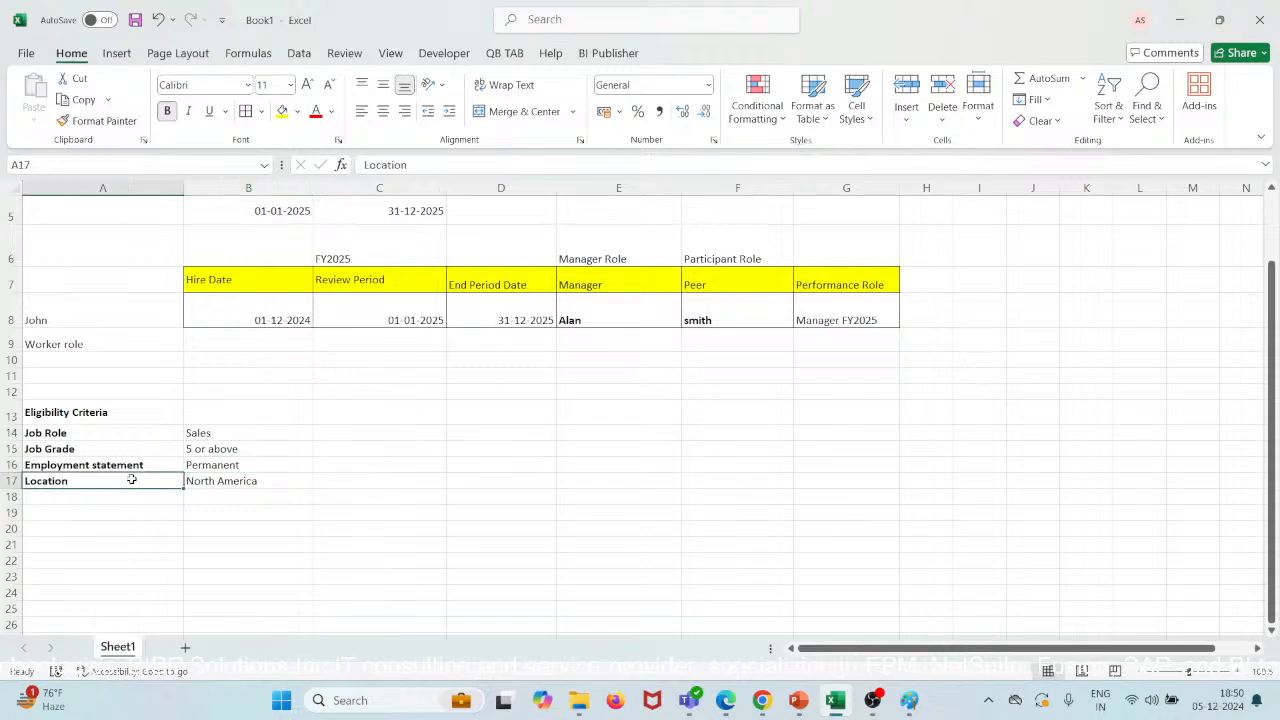
click(145, 462)
key(Up)
key(Up)
key(Up)
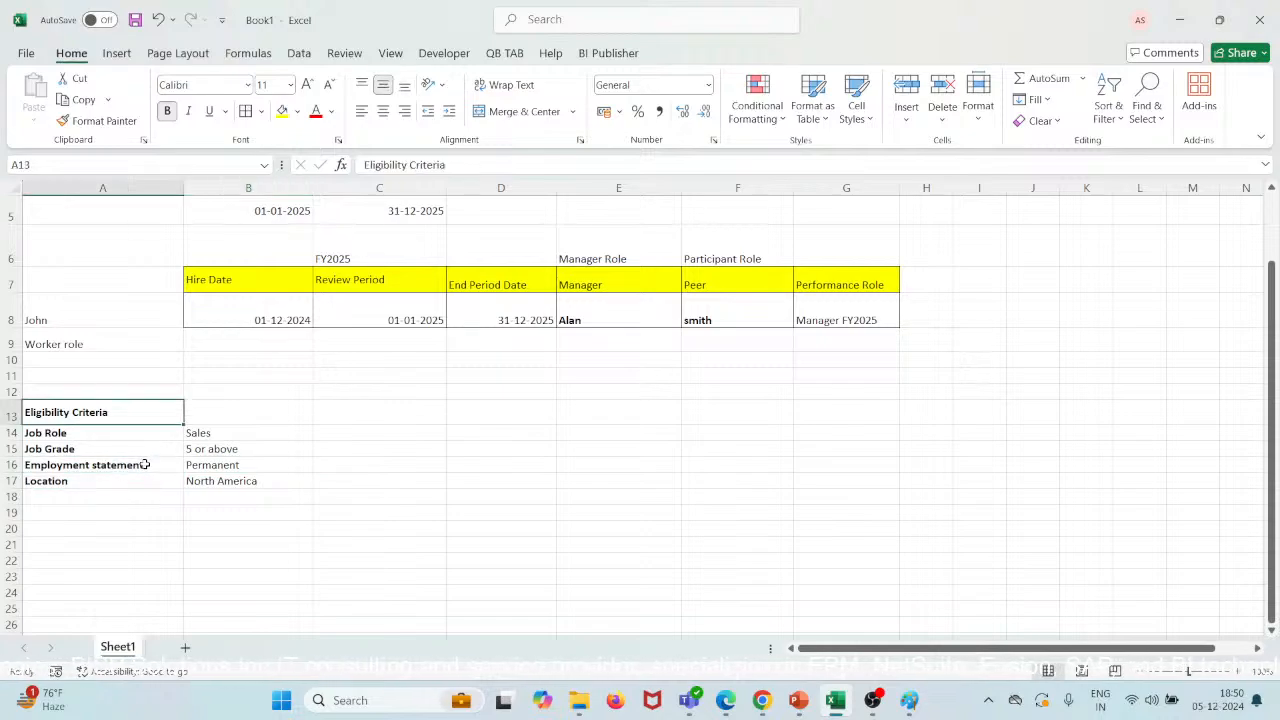
Change the label in cell A16 to "Employment status".
double_click(145, 464)
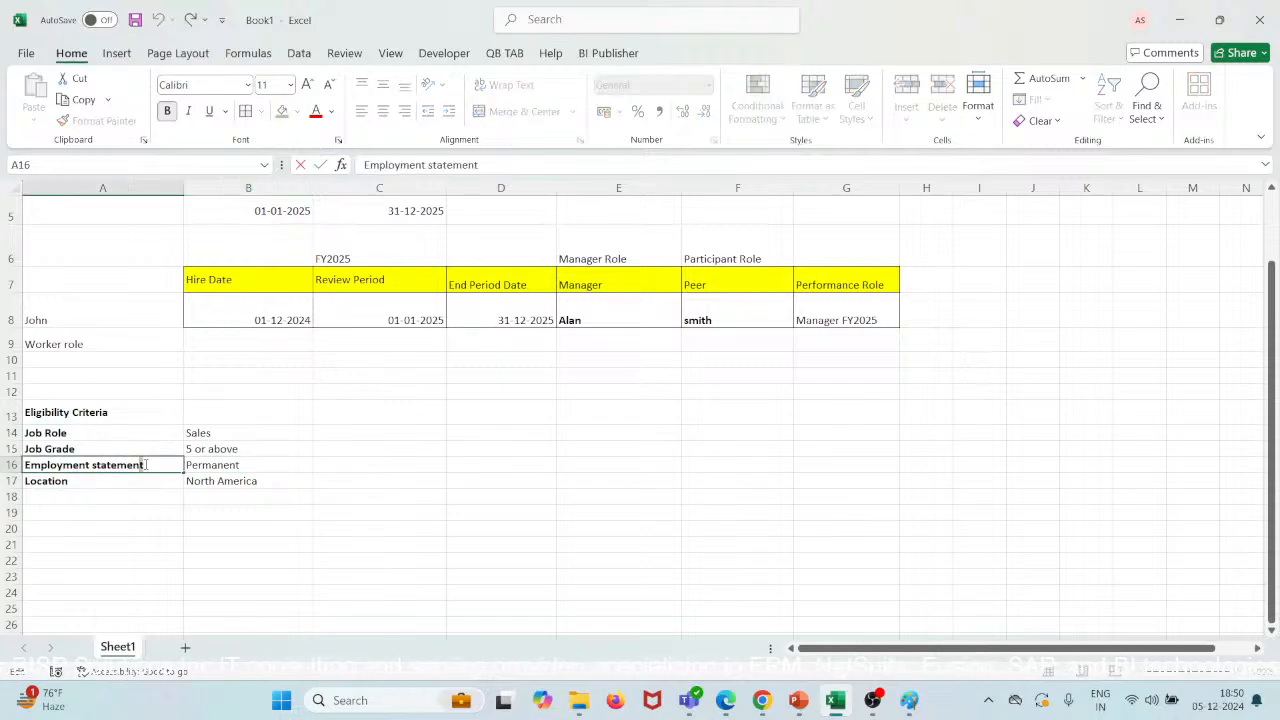
key(shift+Left)
key(shift+Left)
key(shift+Left)
key(shift+Left)
key(shift+Left)
key(shift+Left)
text(us)
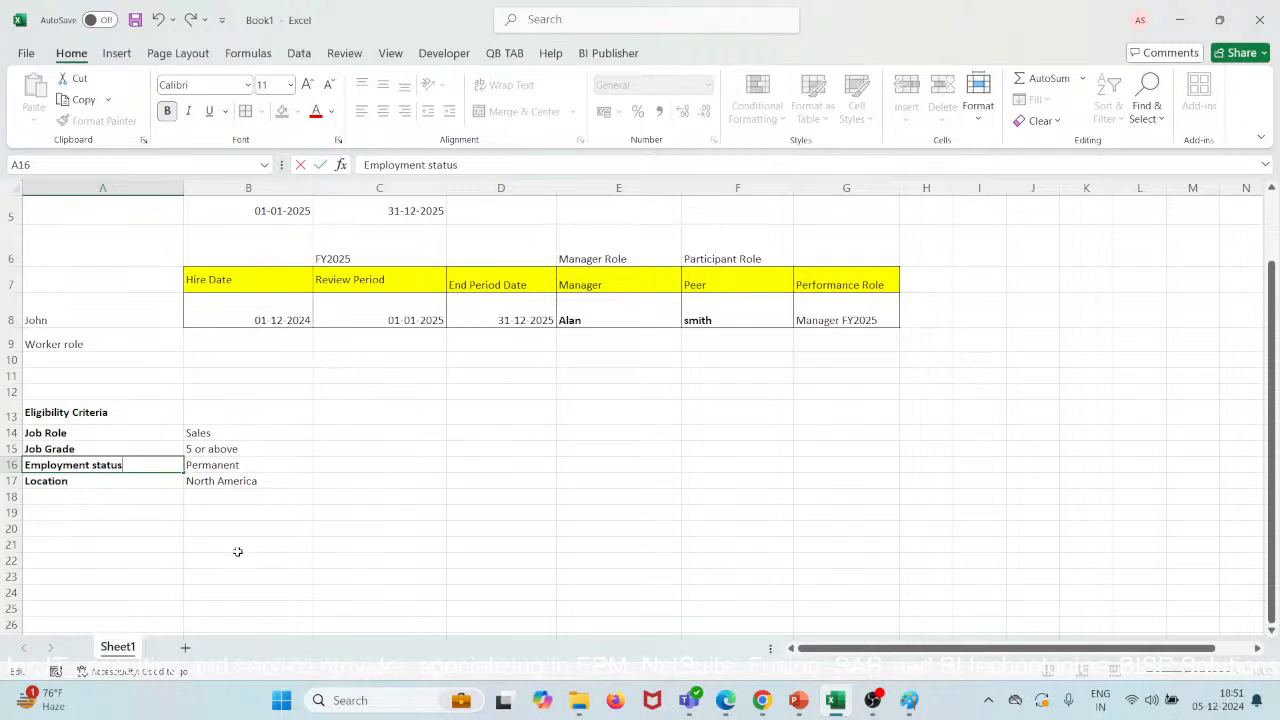
click(90, 479)
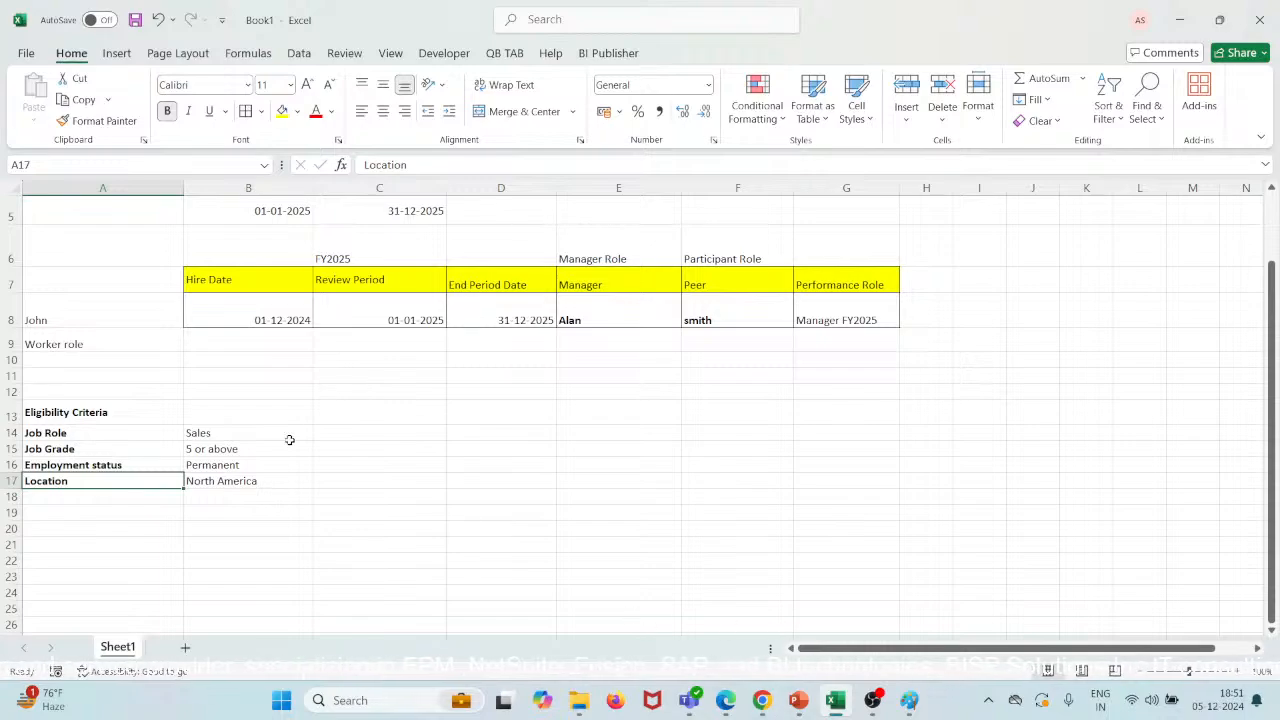
click(108, 433)
drag(202, 448, 234, 493)
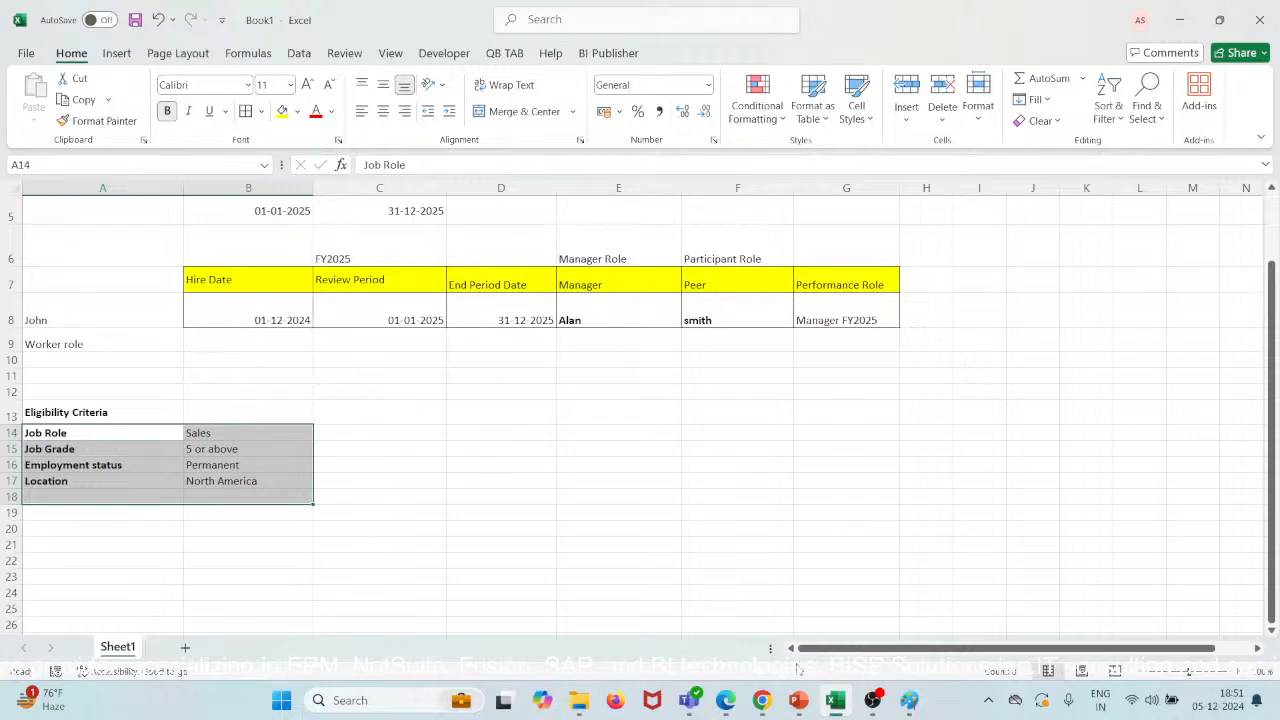
Switch to Oracle Fusion in Chrome, leave the Performance Roles page and reload the home page.
click(762, 700)
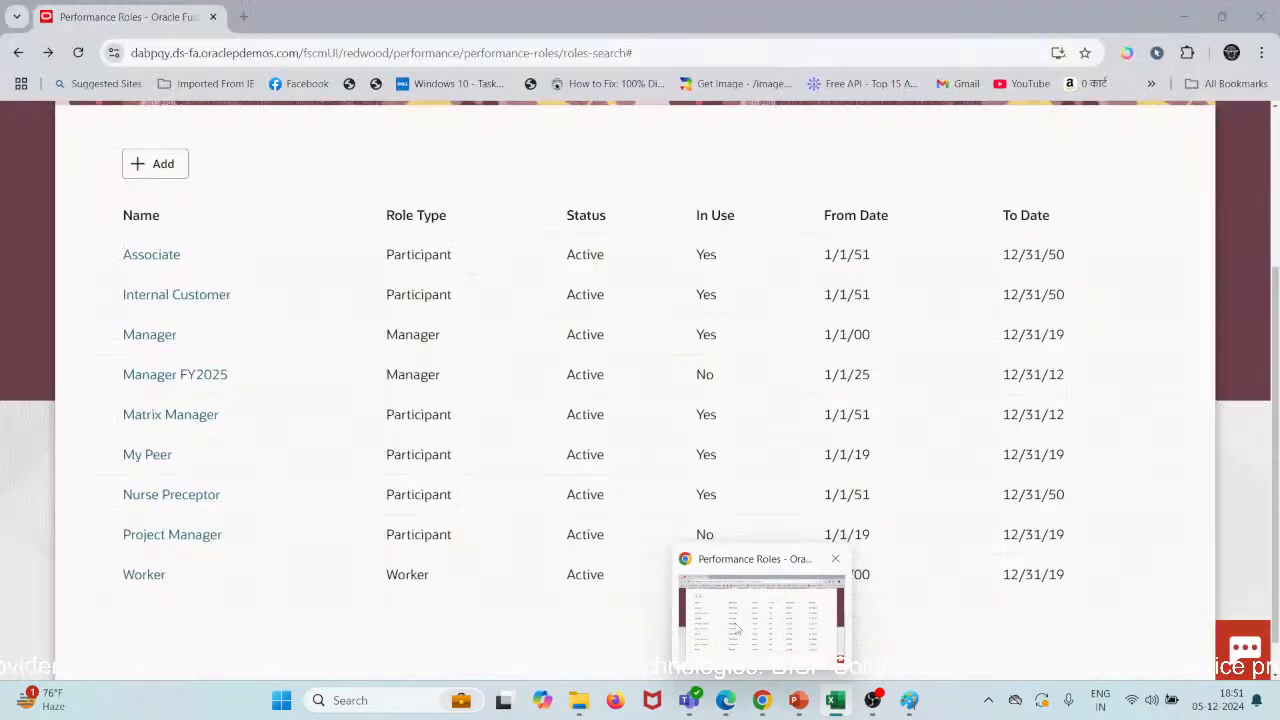
scroll(229, 275, up, 3)
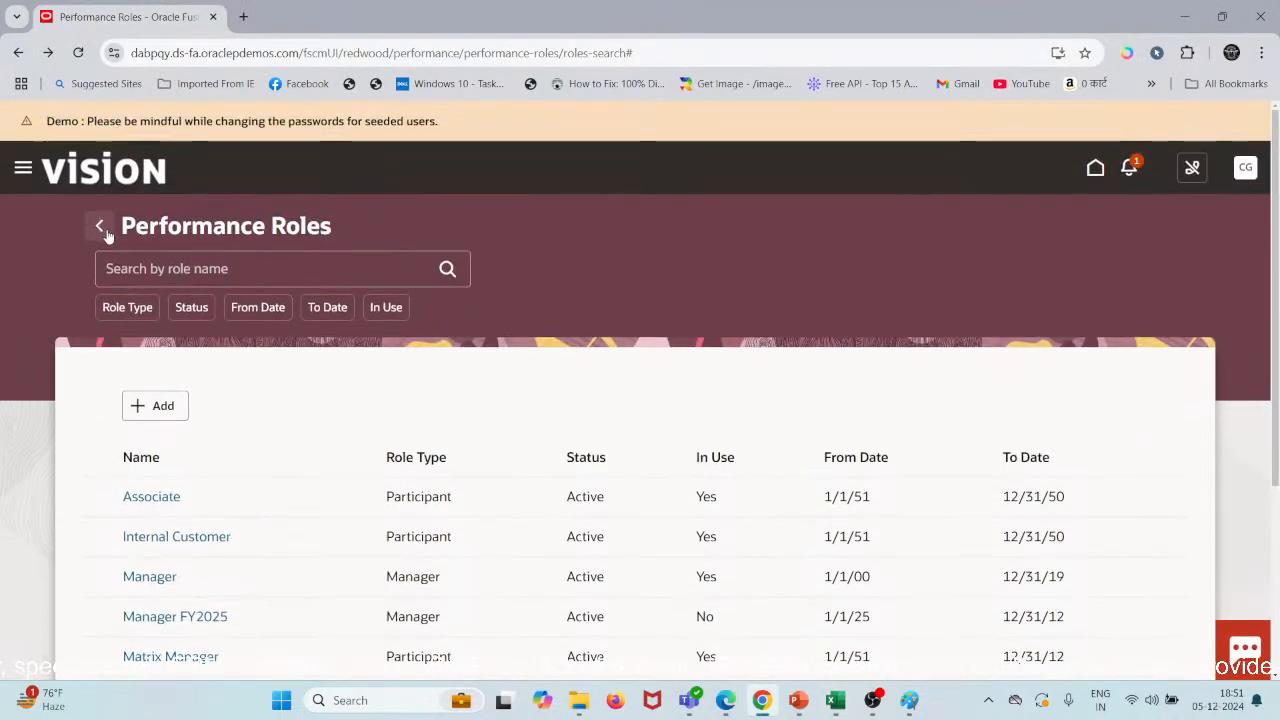
scroll(110, 235, down, 3)
scroll(57, 141, up, 3)
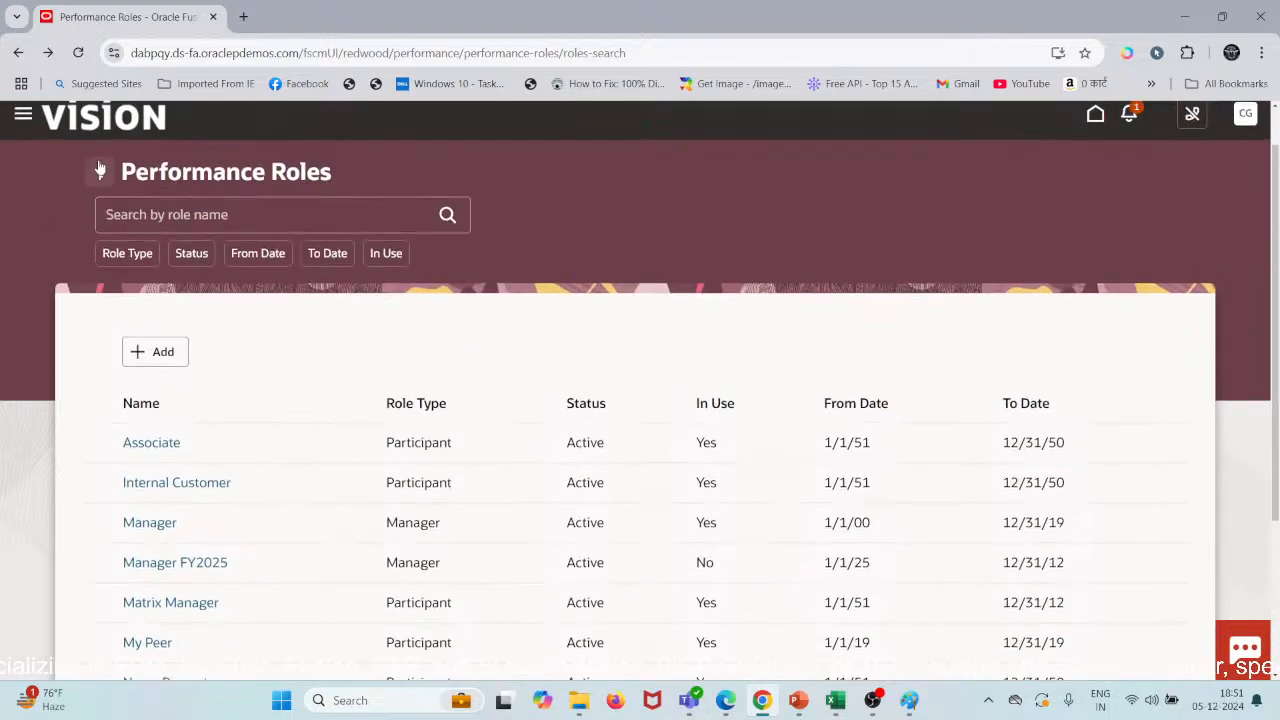
click(98, 173)
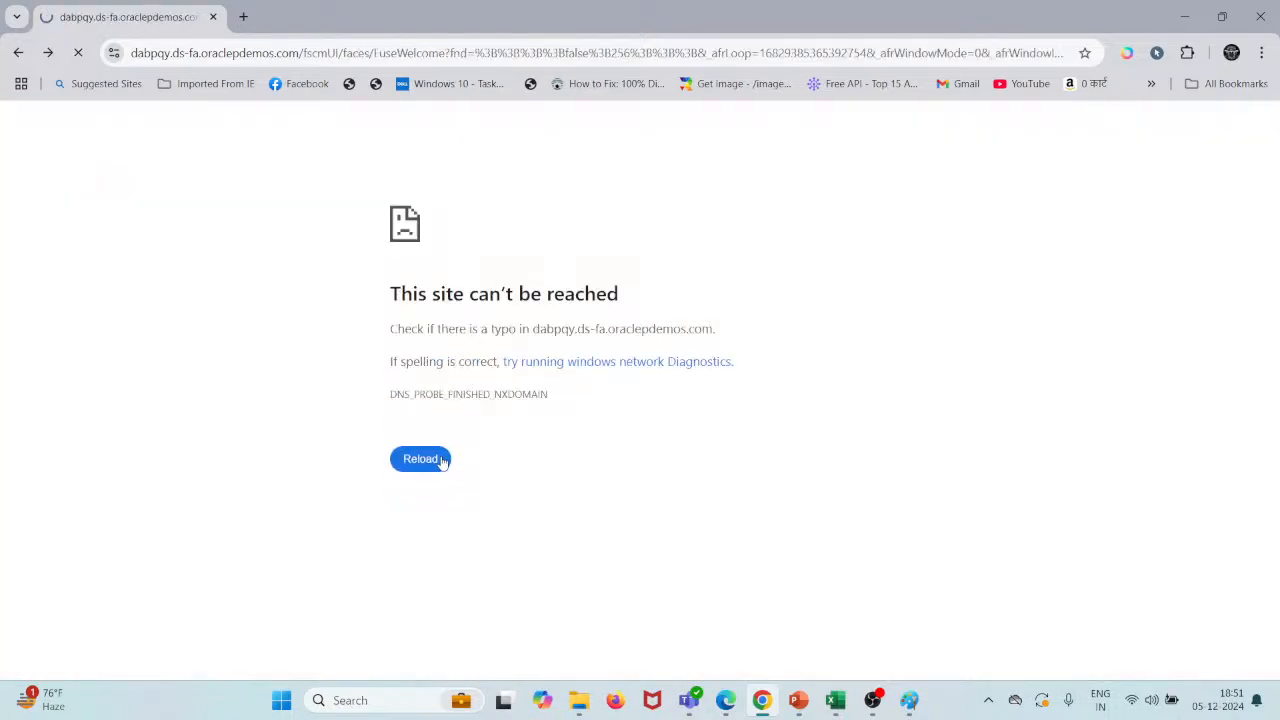
click(436, 460)
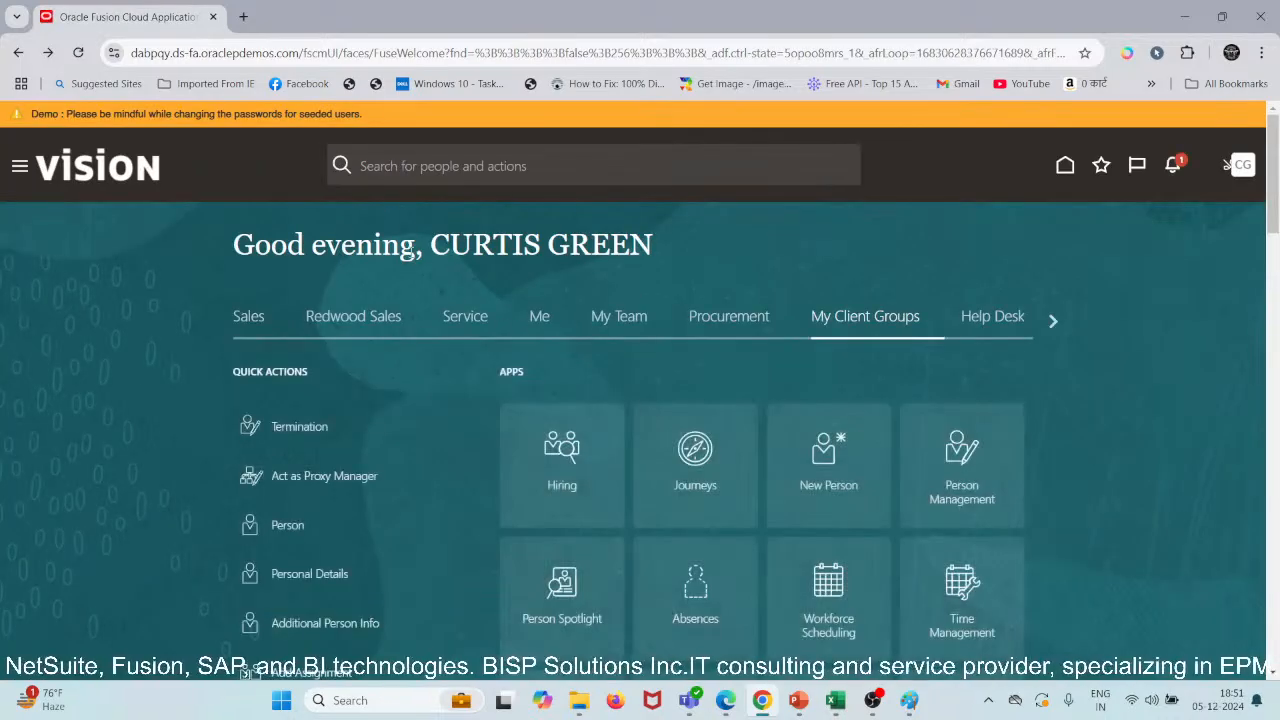
Open the Eligibility Profiles setup task of the Performance app in My Client Groups.
scroll(850, 373, down, 6)
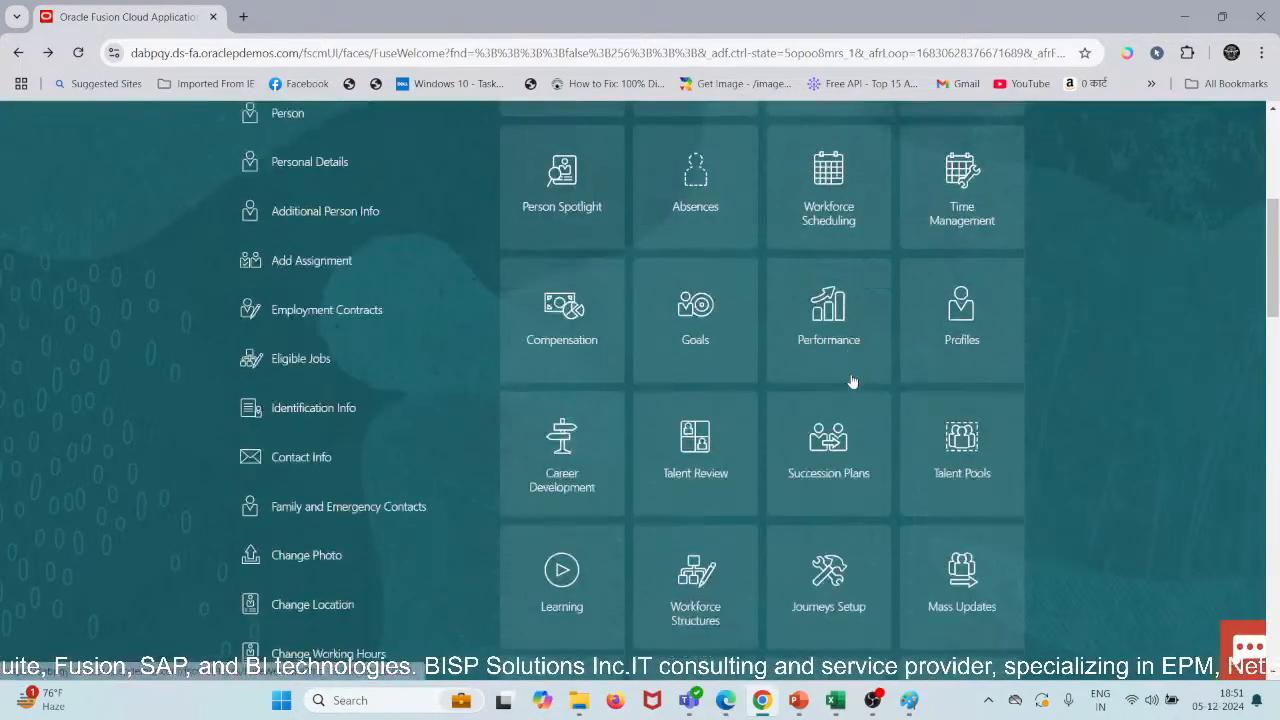
scroll(852, 381, up, 2)
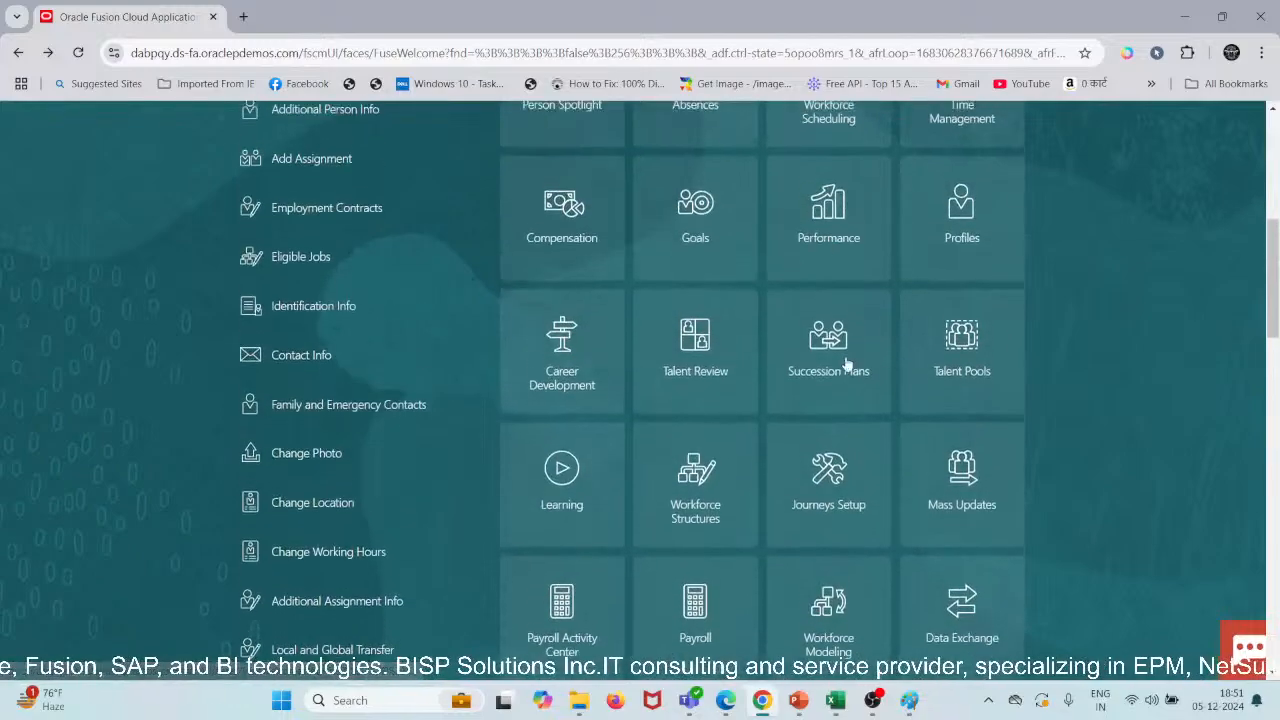
click(961, 307)
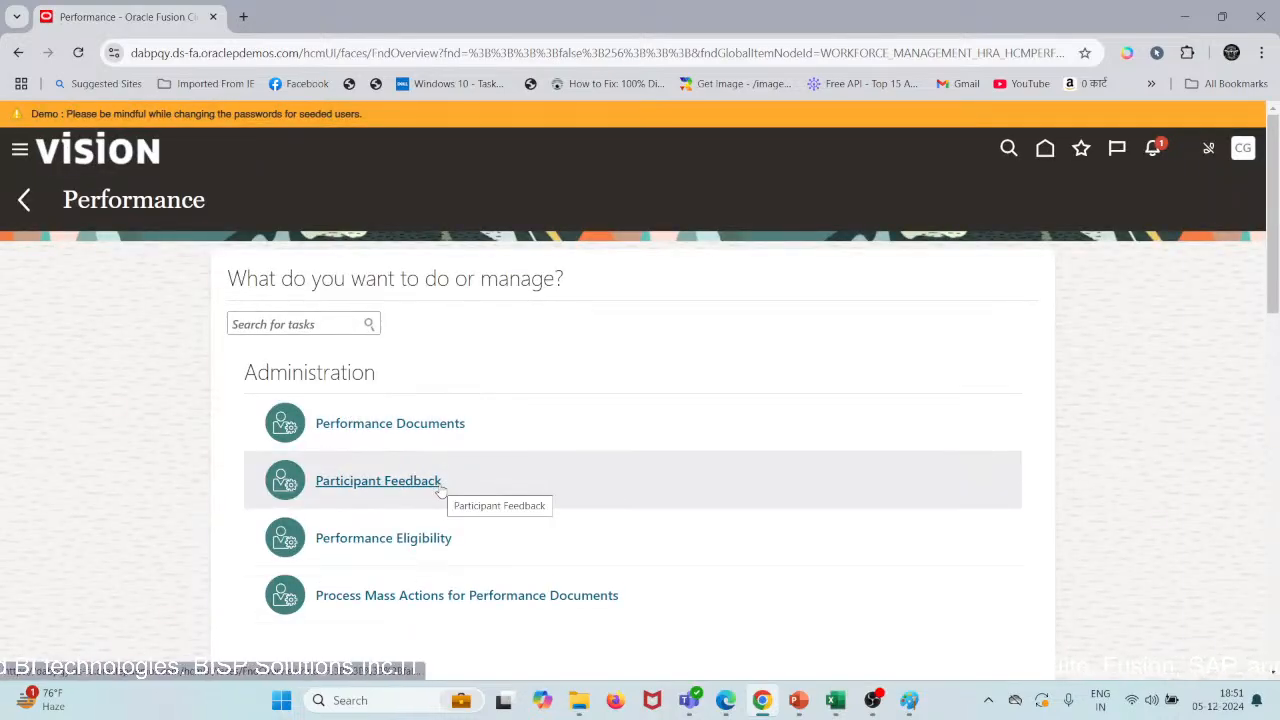
scroll(520, 500, down, 8)
scroll(521, 498, down, 5)
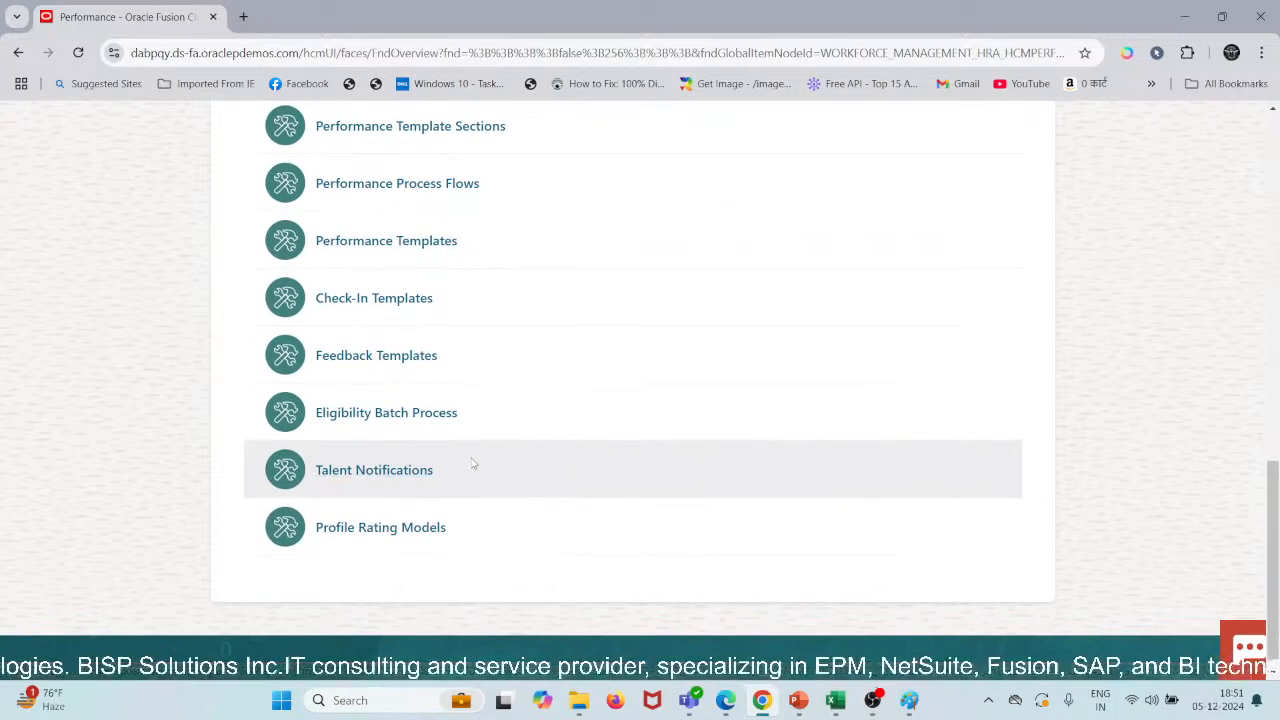
scroll(471, 463, up, 5)
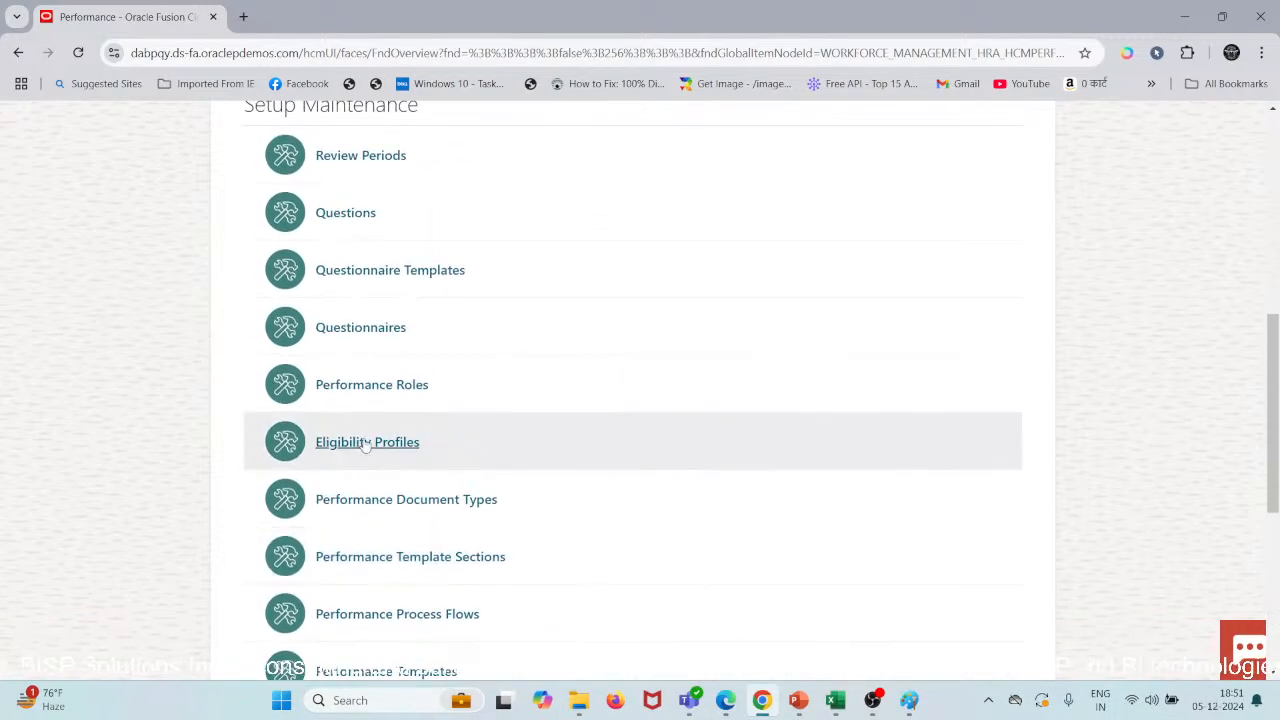
click(366, 443)
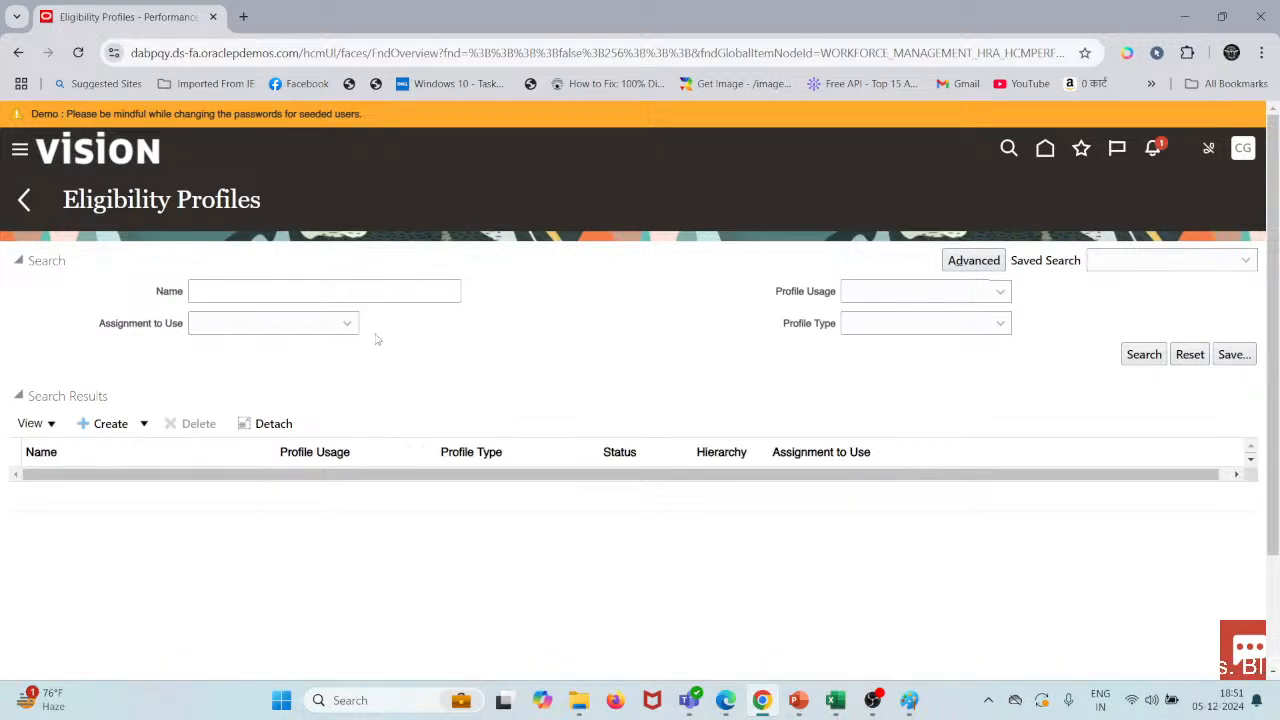
Create a participant eligibility profile named "Eligibility for FY2025" with Performance as its profile usage.
click(109, 428)
click(144, 450)
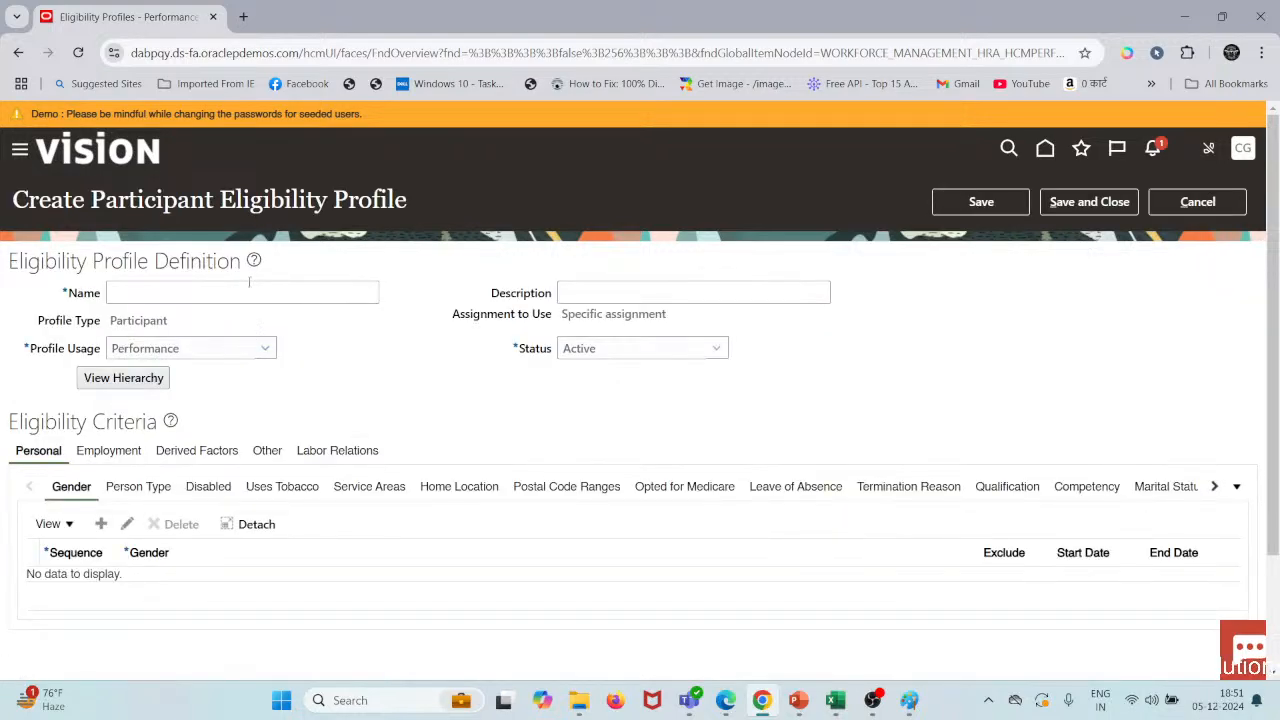
click(249, 290)
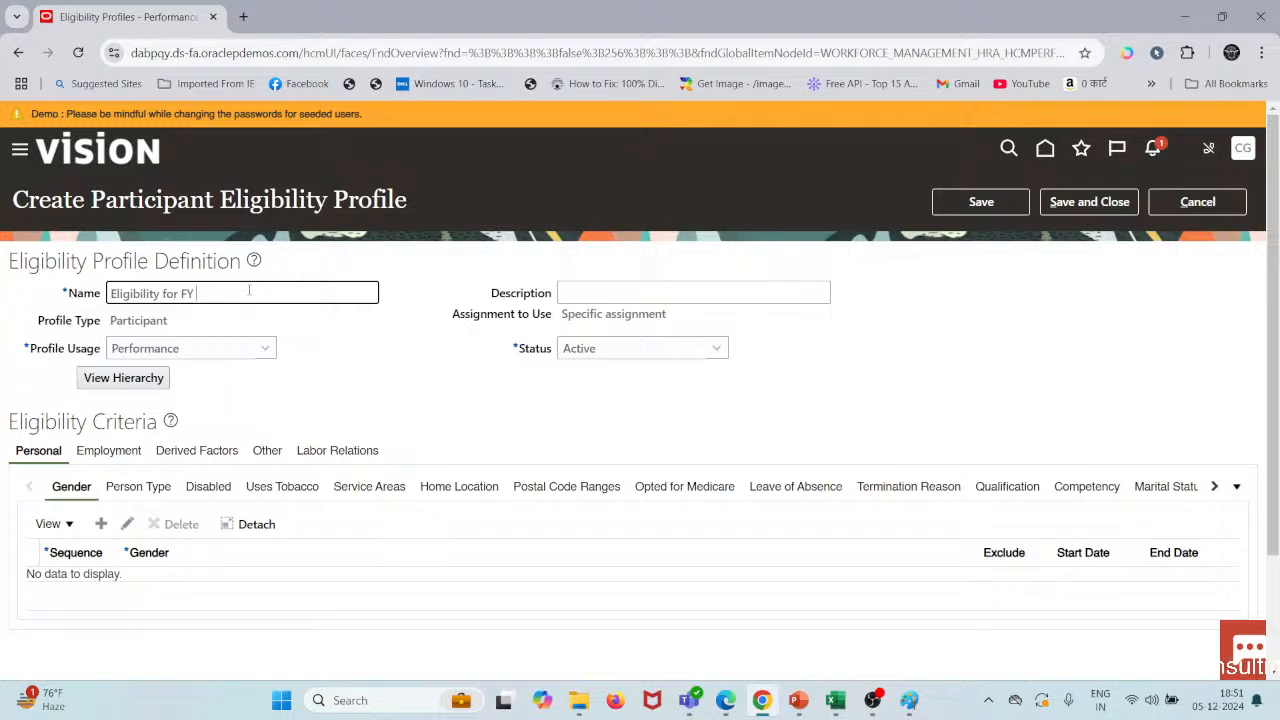
text(Eligibility for FY2025)
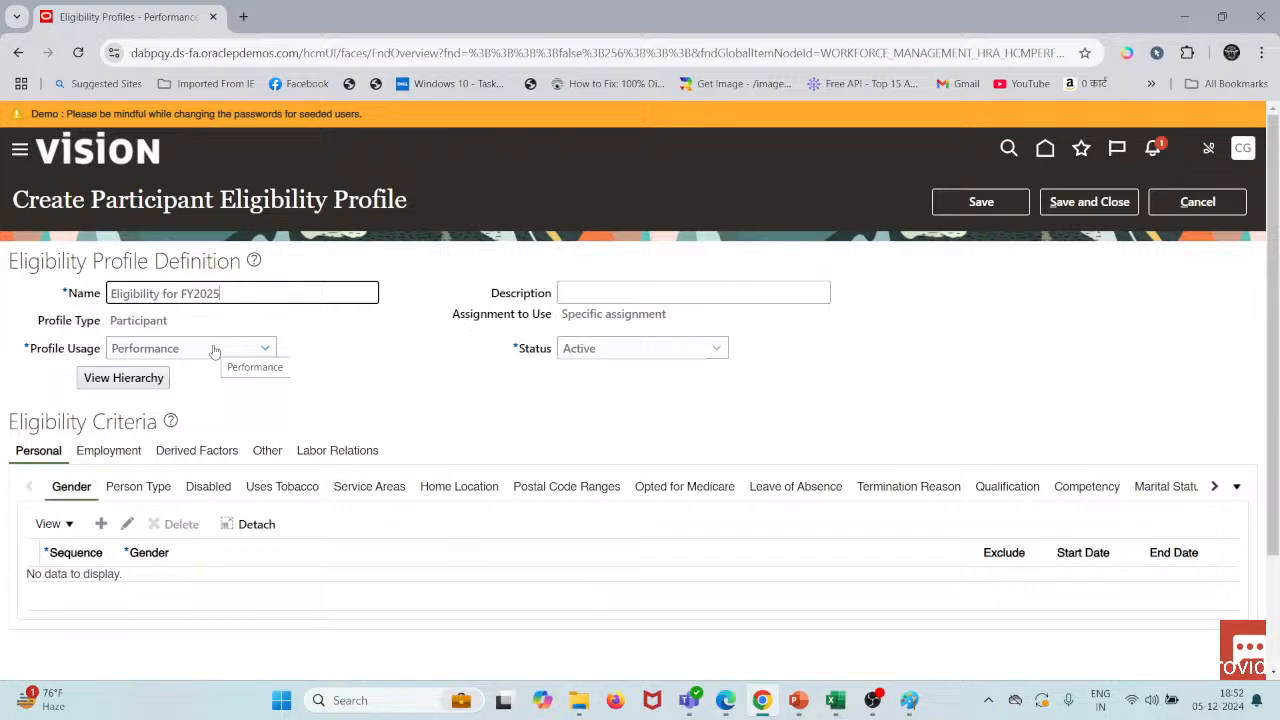
click(214, 351)
click(214, 351)
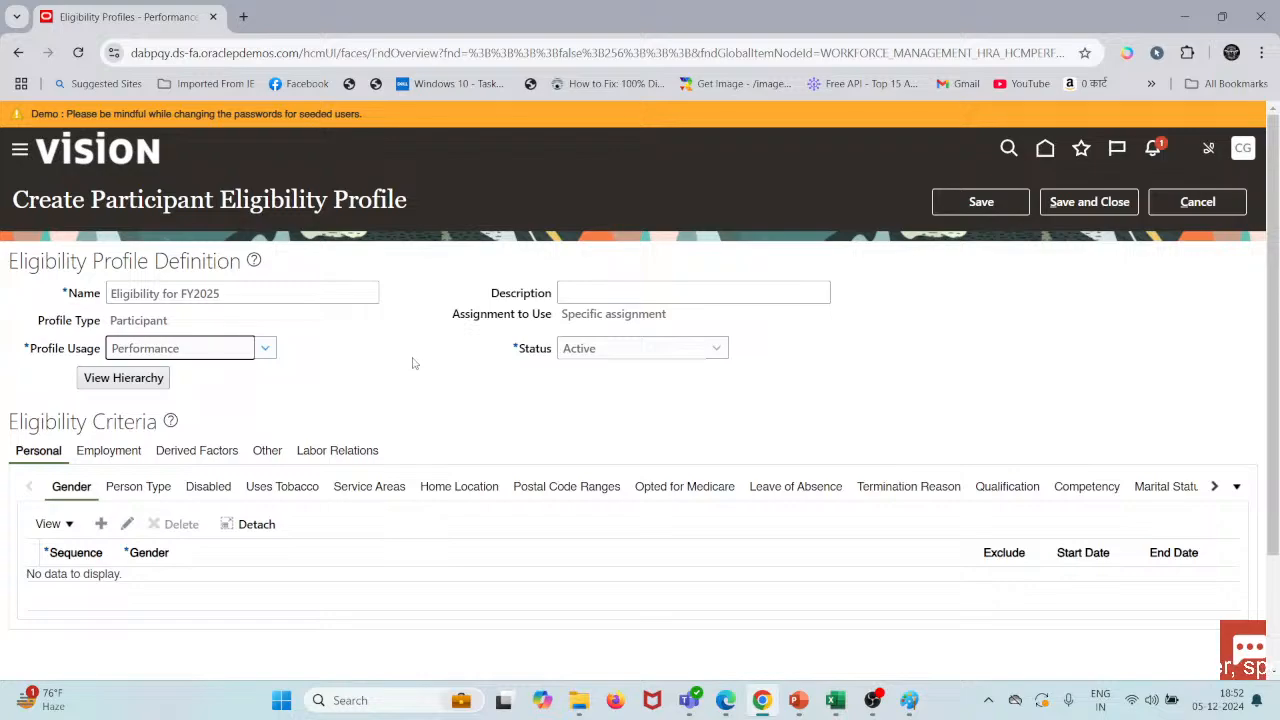
Add a Job criterion row under the Employment eligibility criteria with sequence 1.
scroll(341, 414, down, 1)
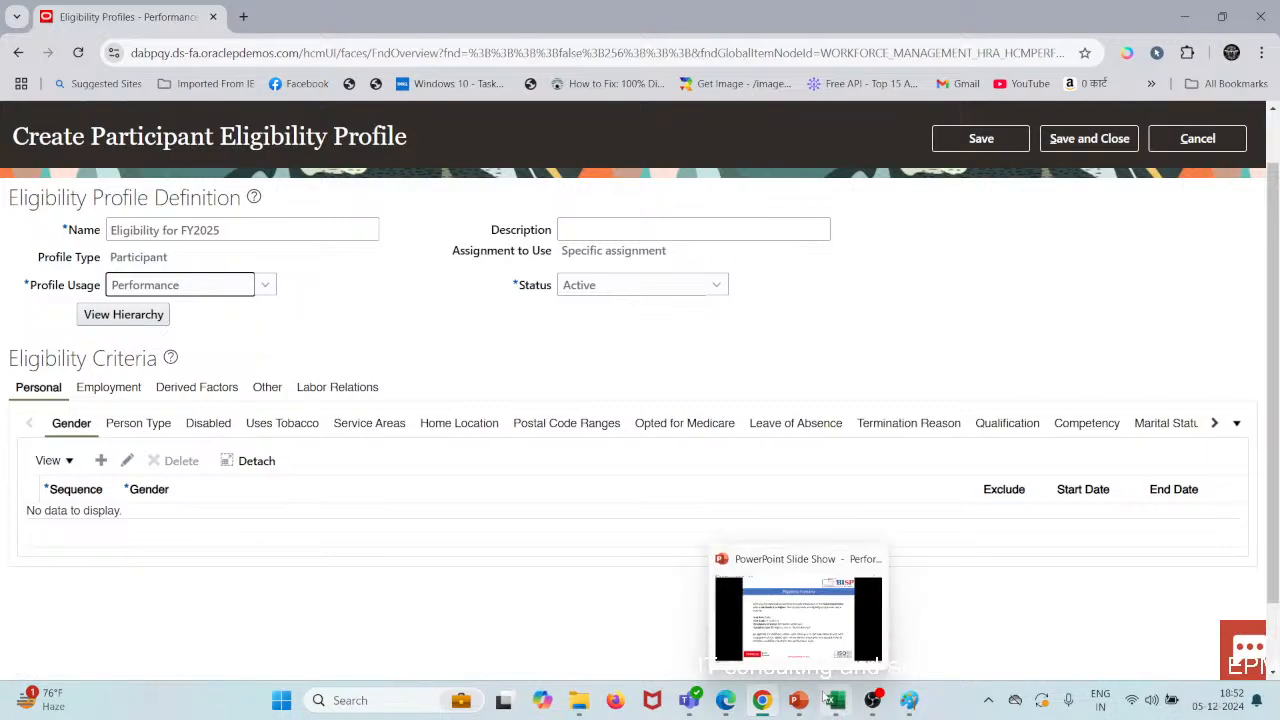
click(124, 388)
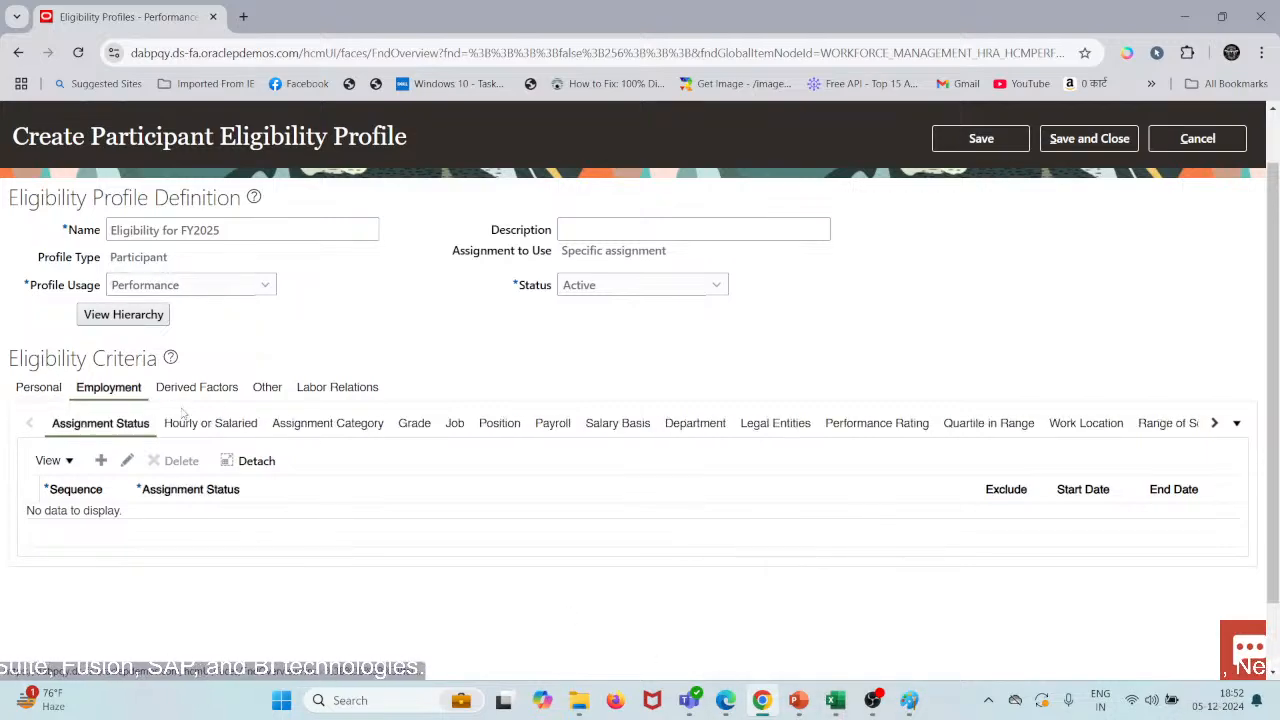
click(457, 428)
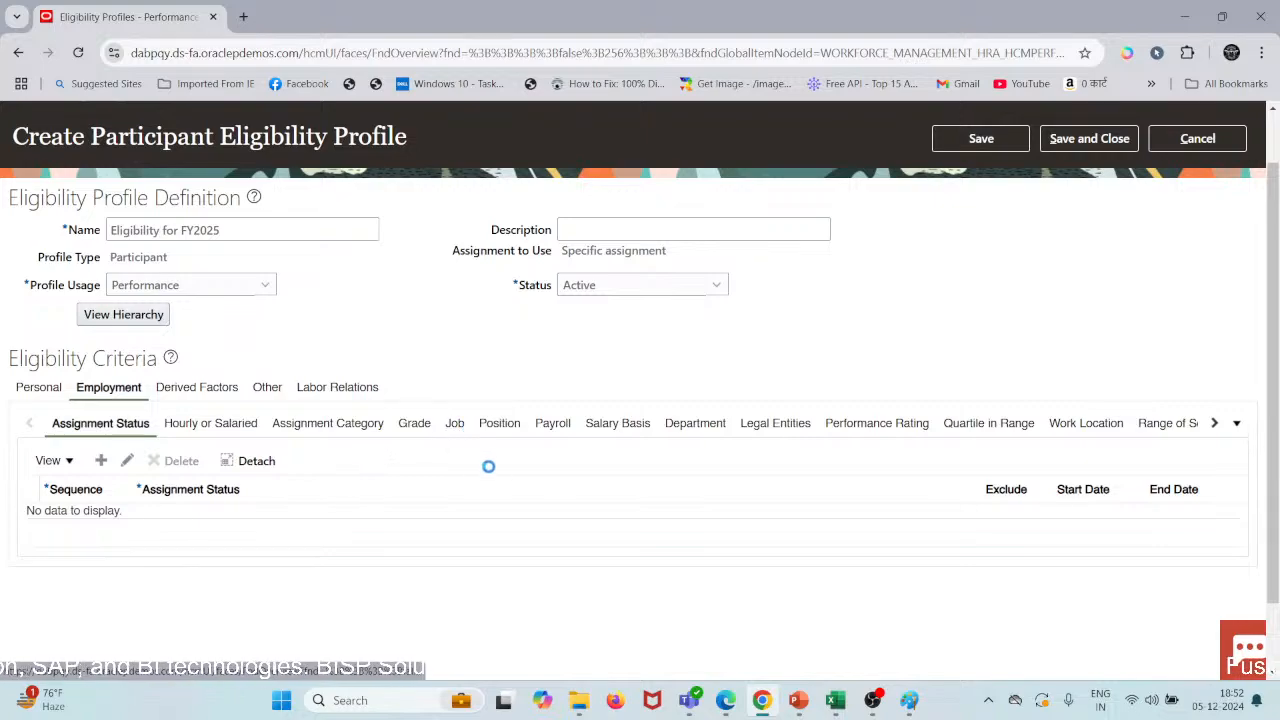
click(101, 460)
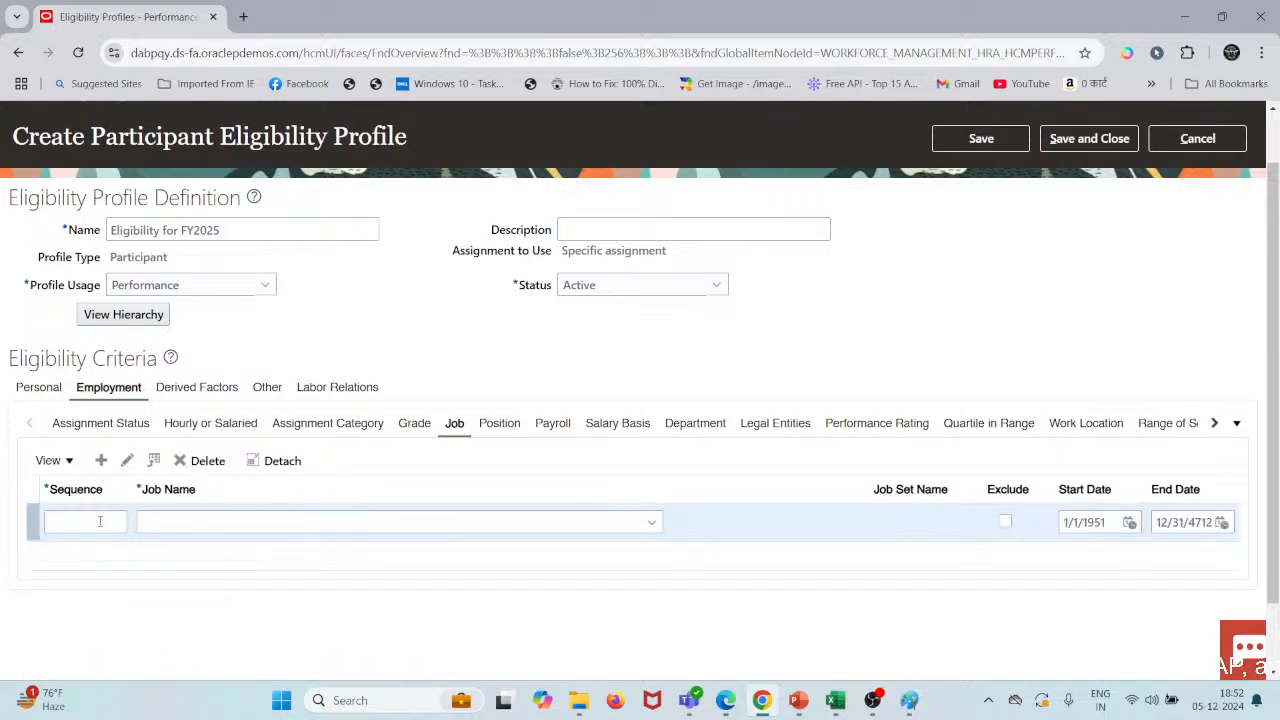
click(99, 521)
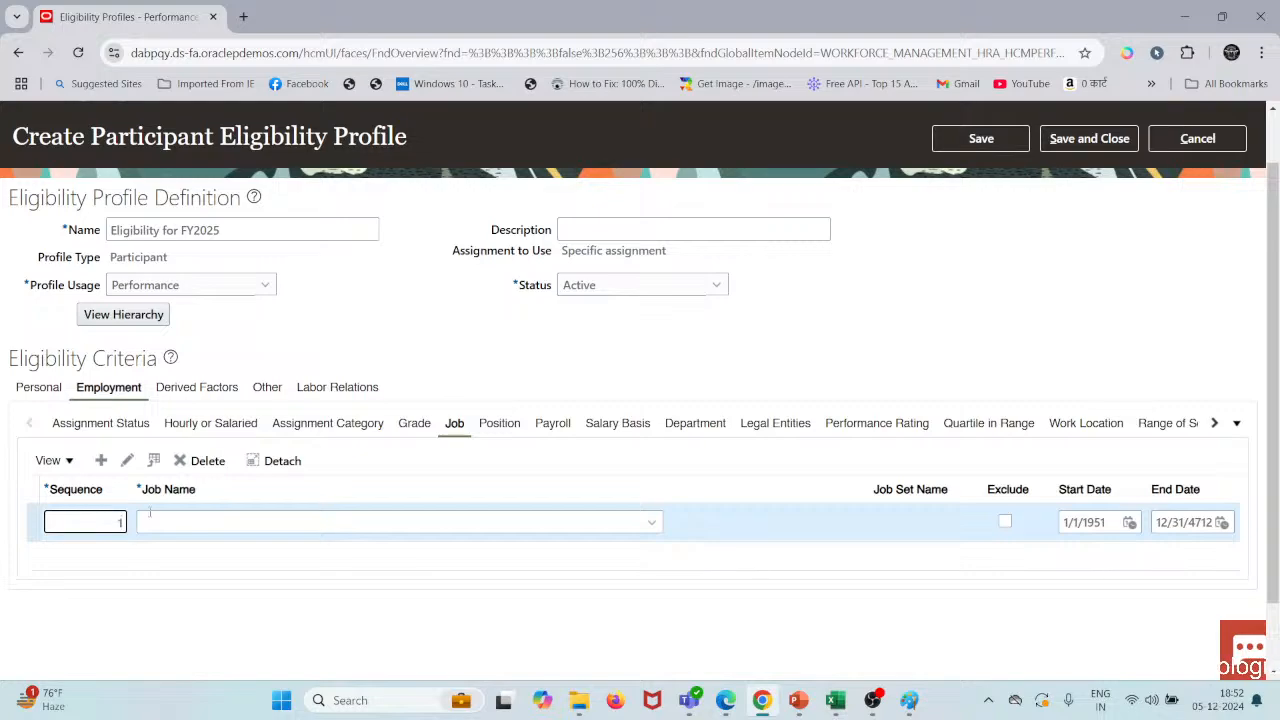
Search the job names for "sales" and assign Sales Representative from the Commercial Job Set to the Job criterion.
click(239, 516)
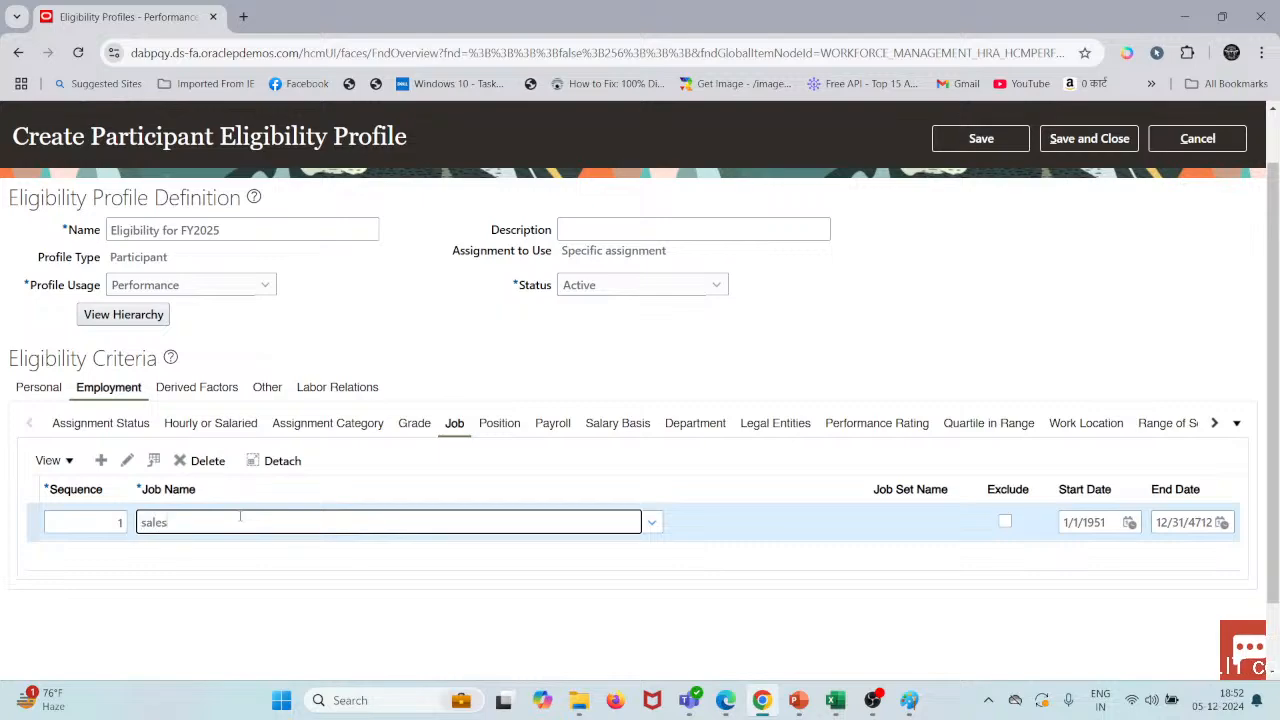
click(651, 522)
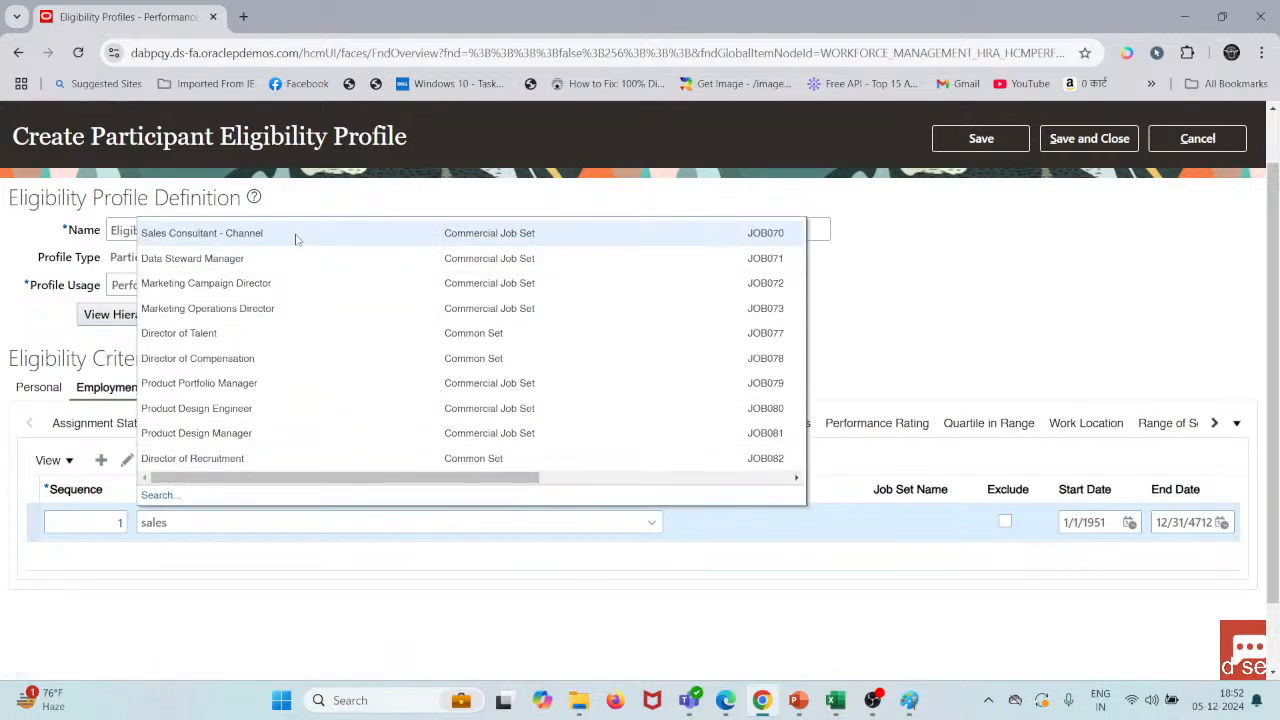
scroll(290, 410, down, 1)
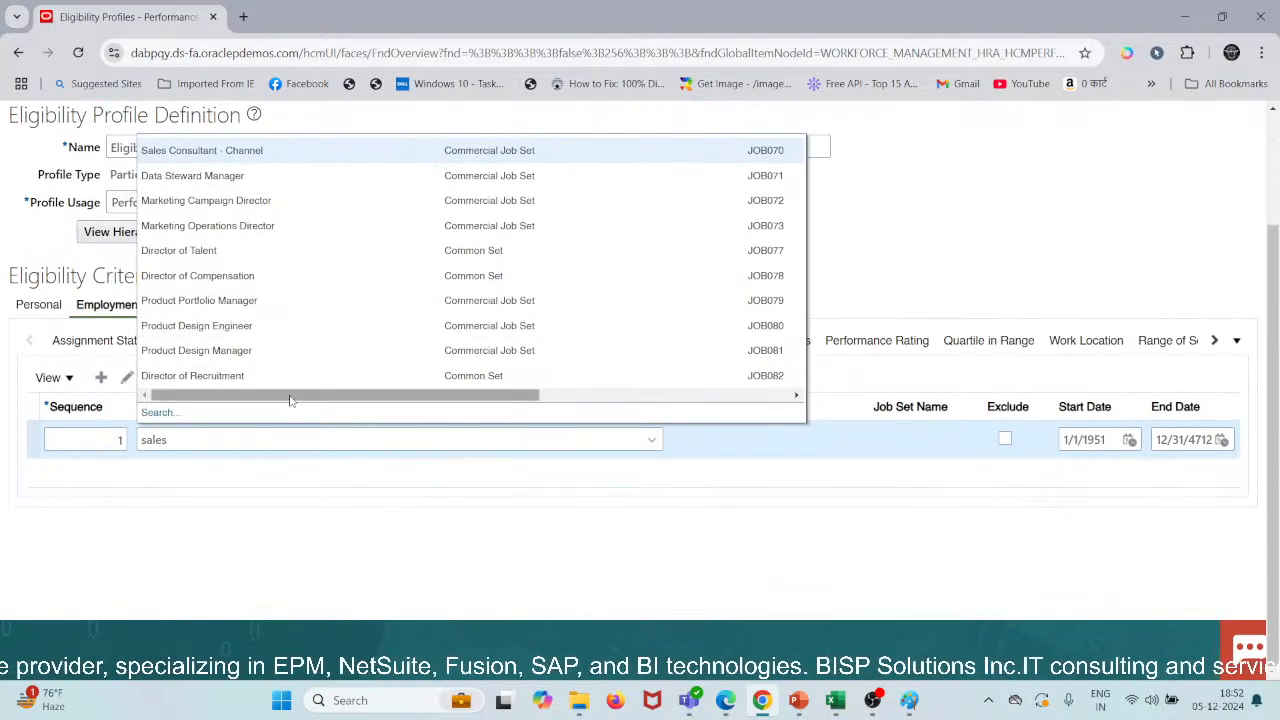
click(170, 417)
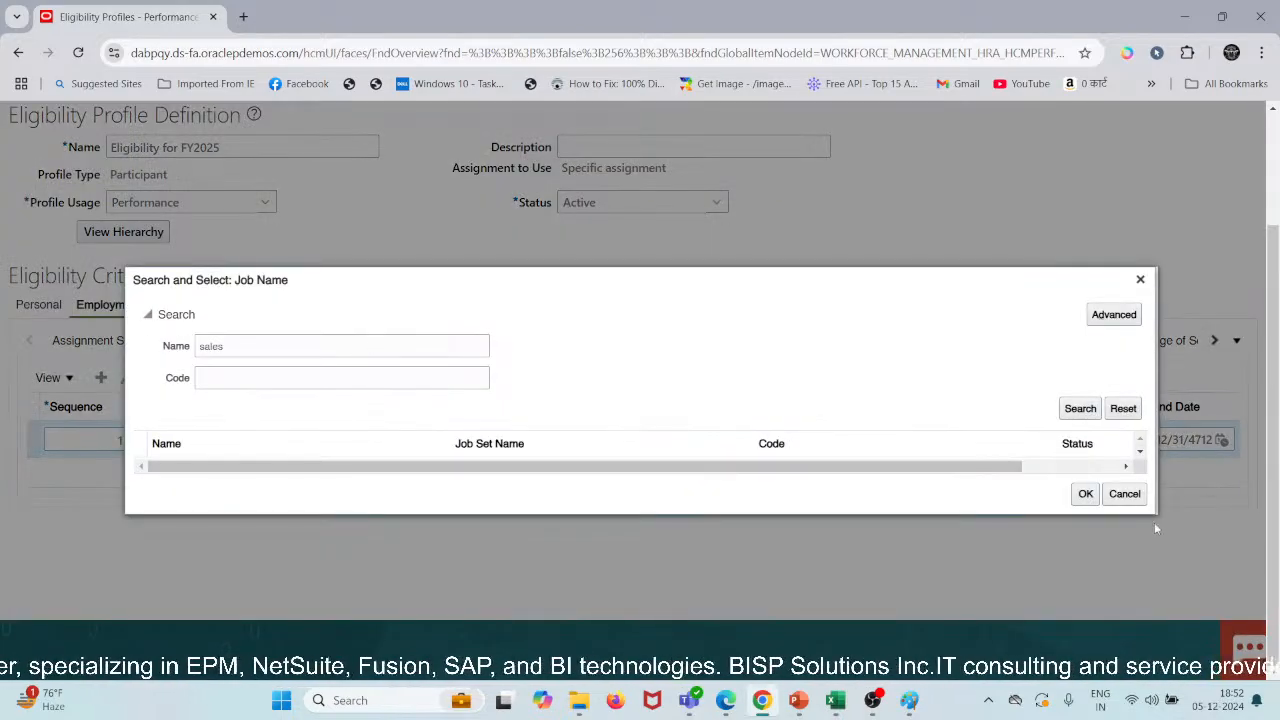
click(1079, 409)
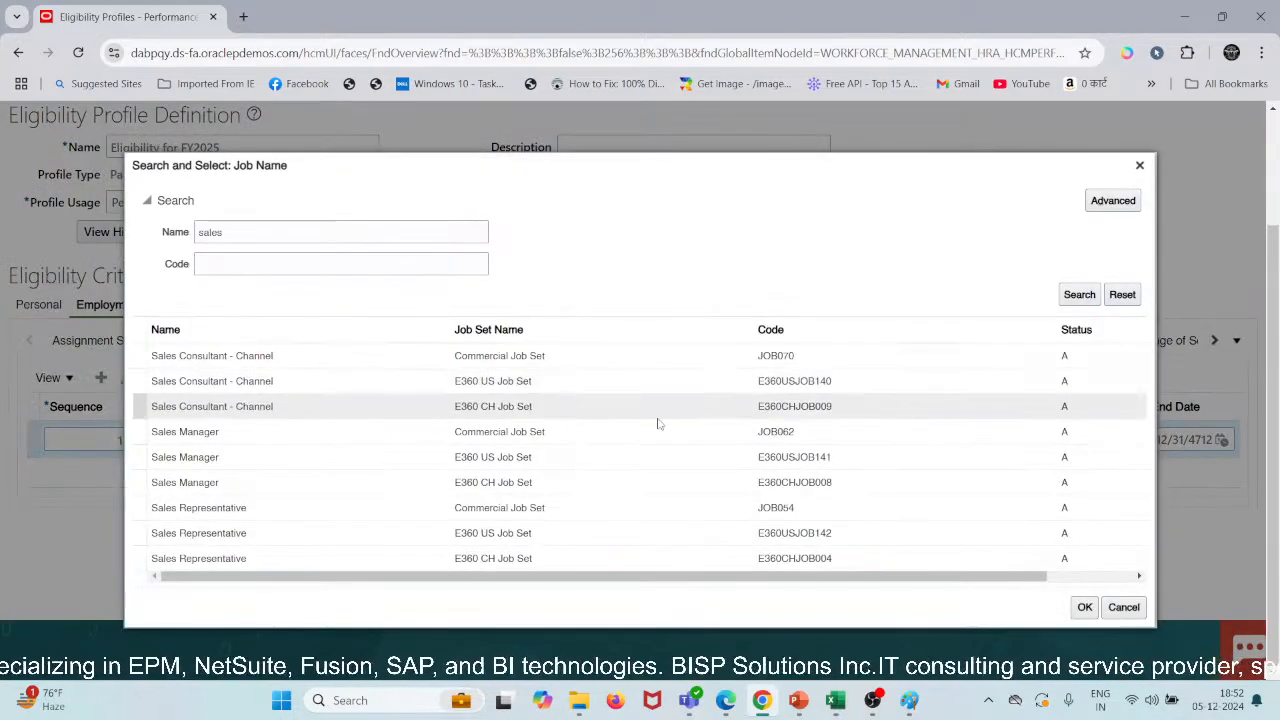
click(206, 512)
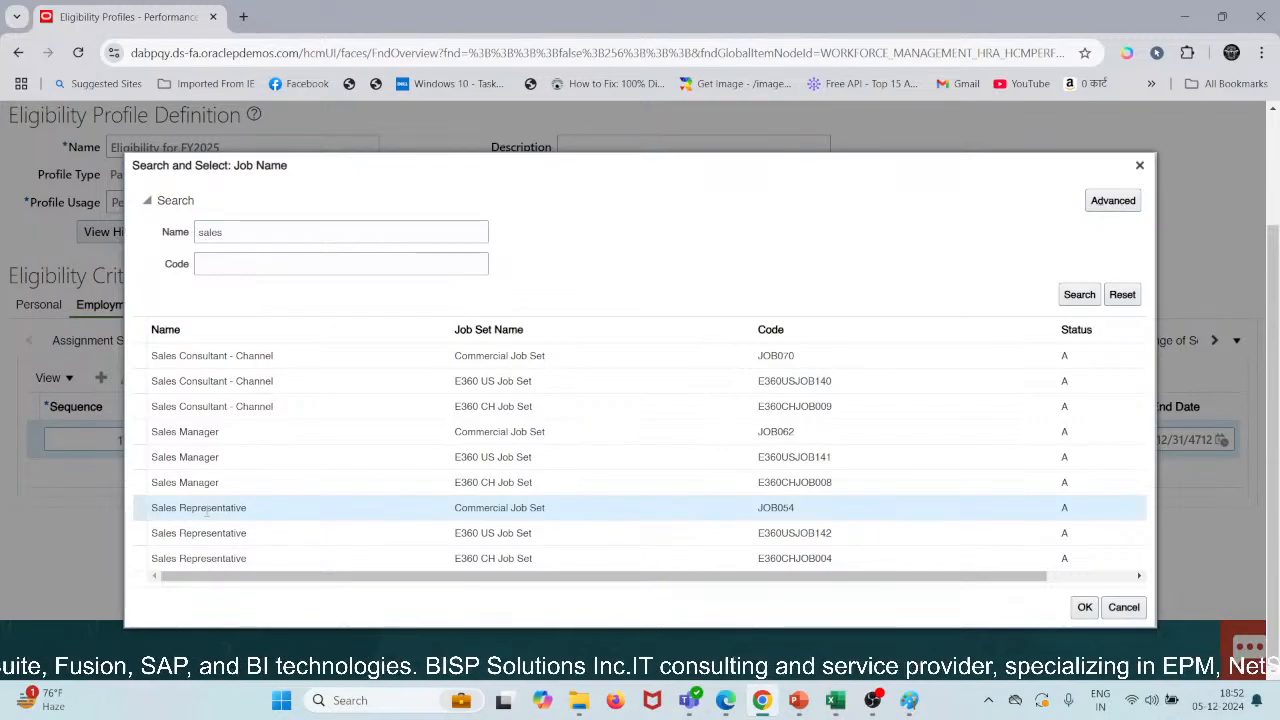
click(1084, 607)
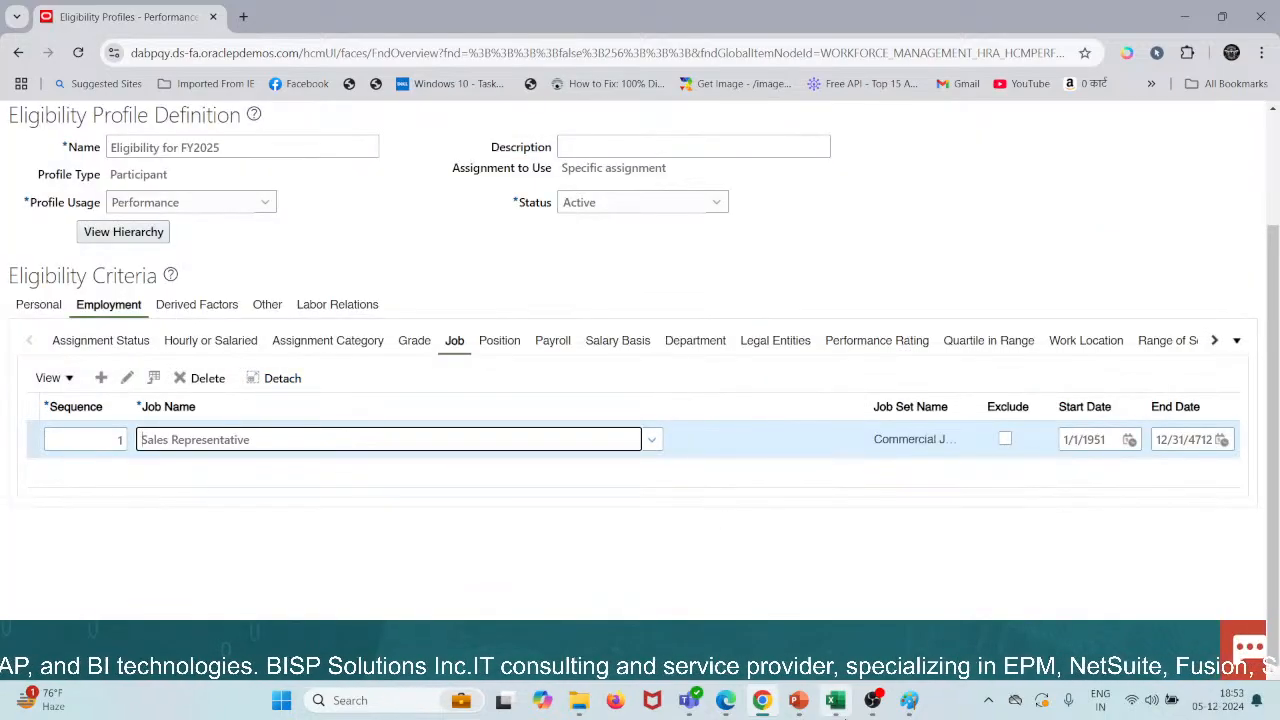
Check the planned eligibility criteria in the Excel sheet and return to the eligibility profile in Oracle Fusion.
mouse_move(839, 707)
click(821, 626)
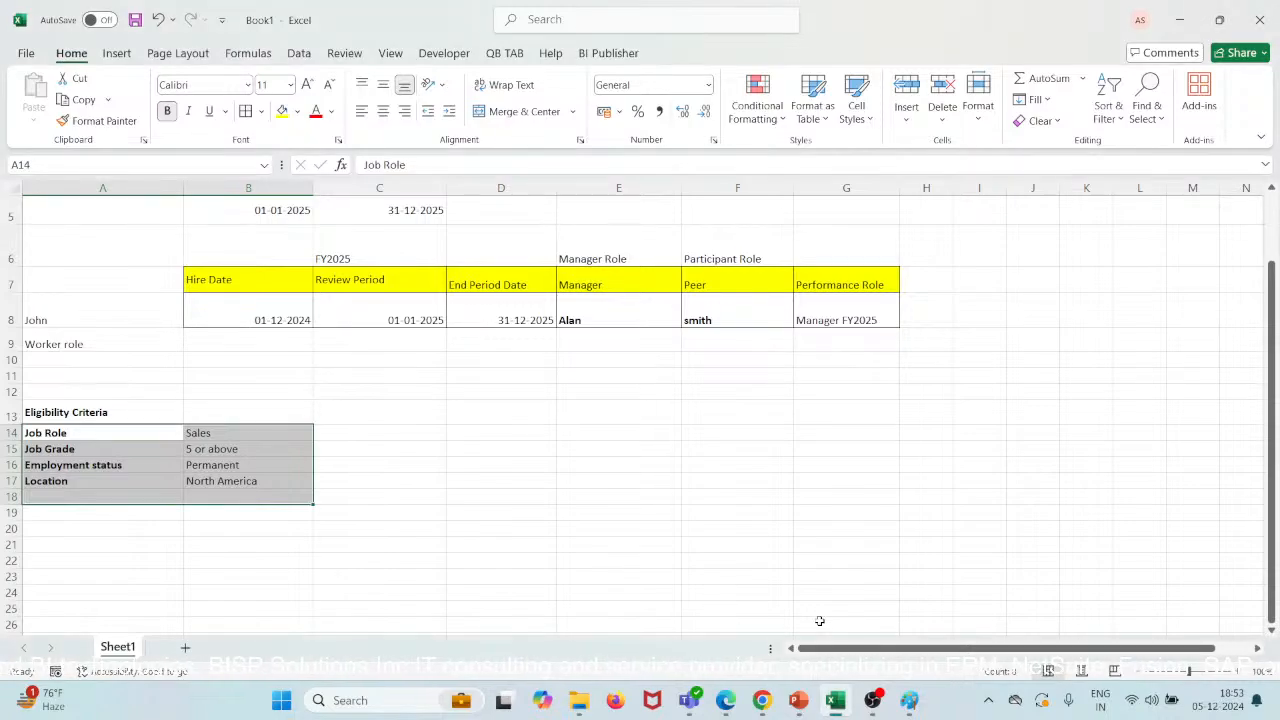
click(1180, 19)
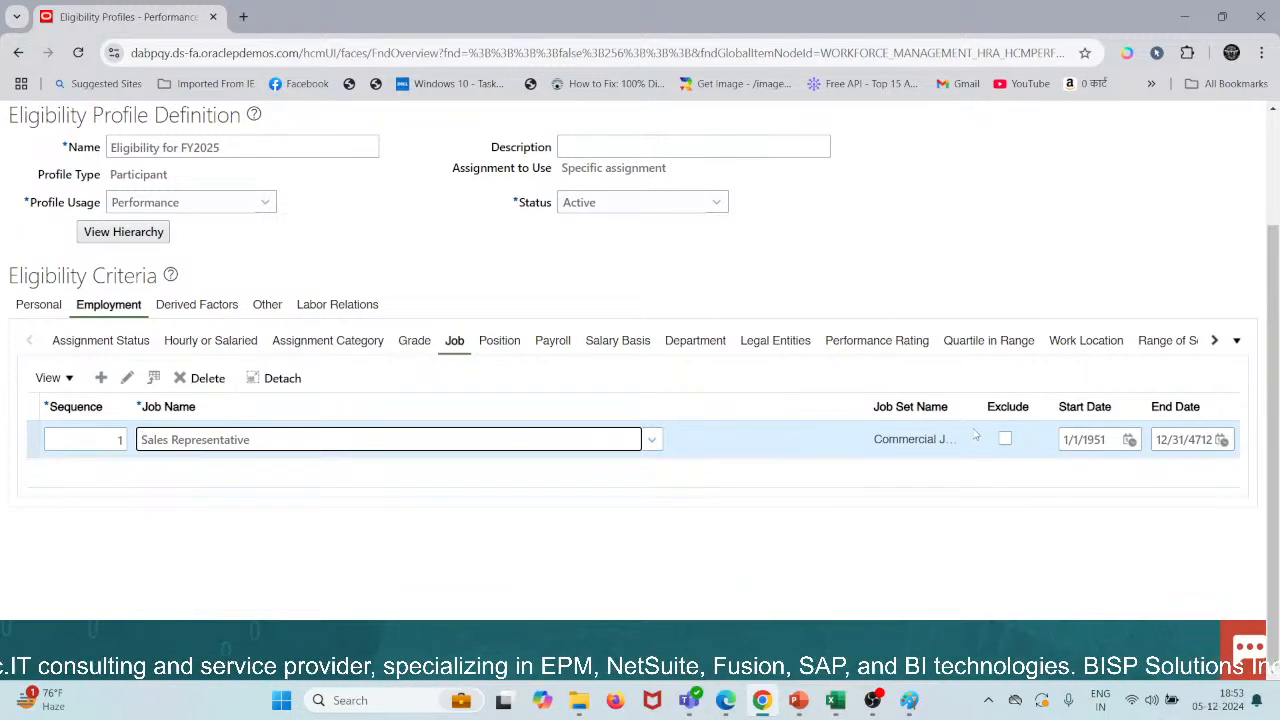
click(683, 448)
mouse_move(833, 712)
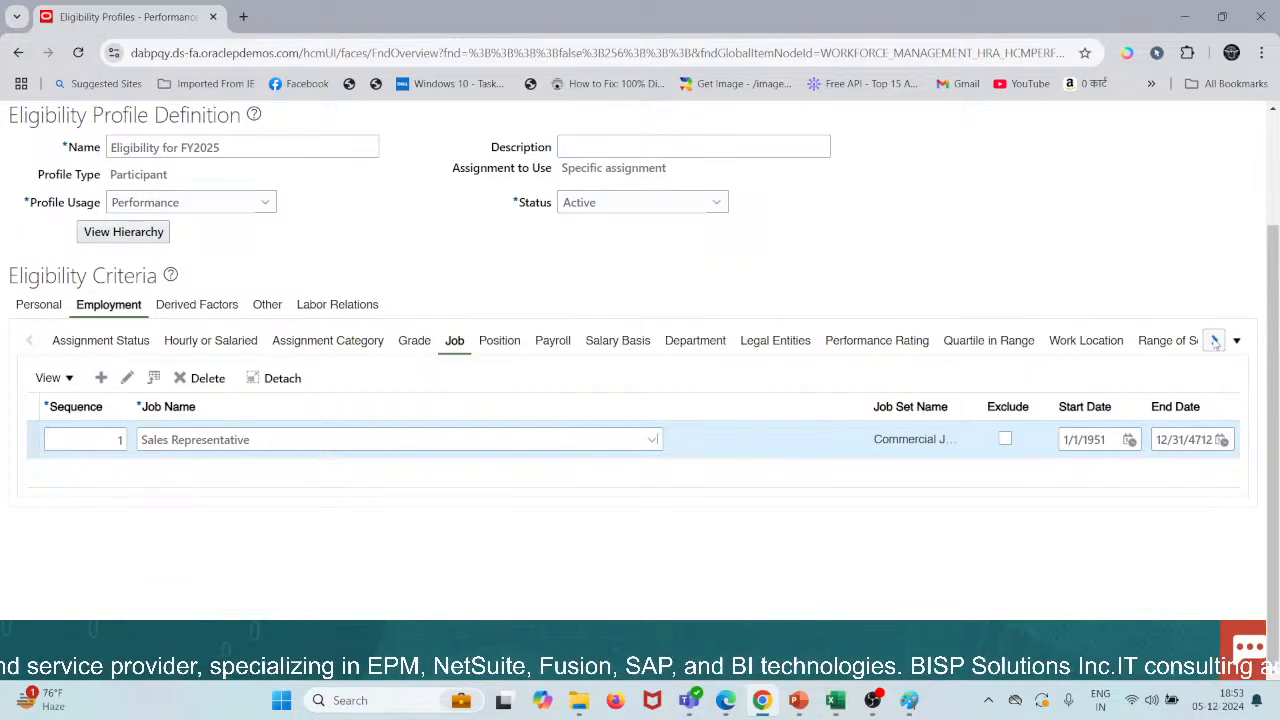
Add a Grade criterion row under the Employment eligibility criteria with sequence 2.
click(1215, 341)
click(1215, 341)
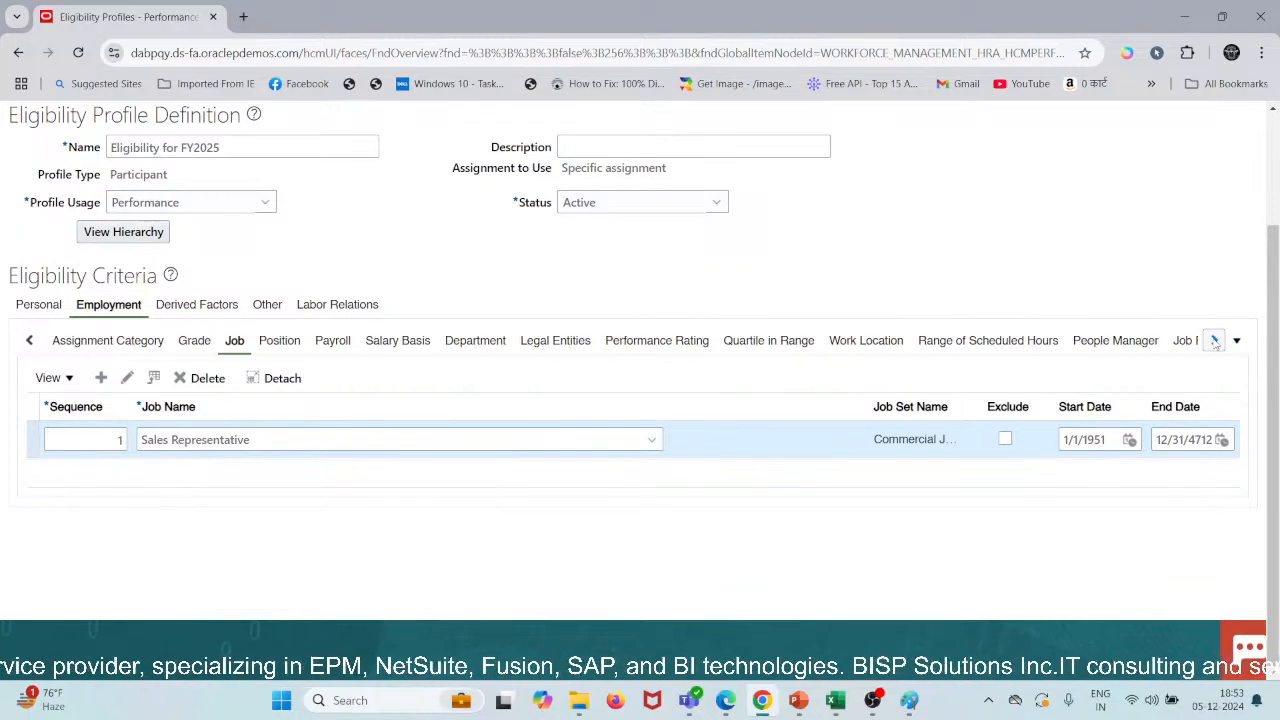
click(192, 340)
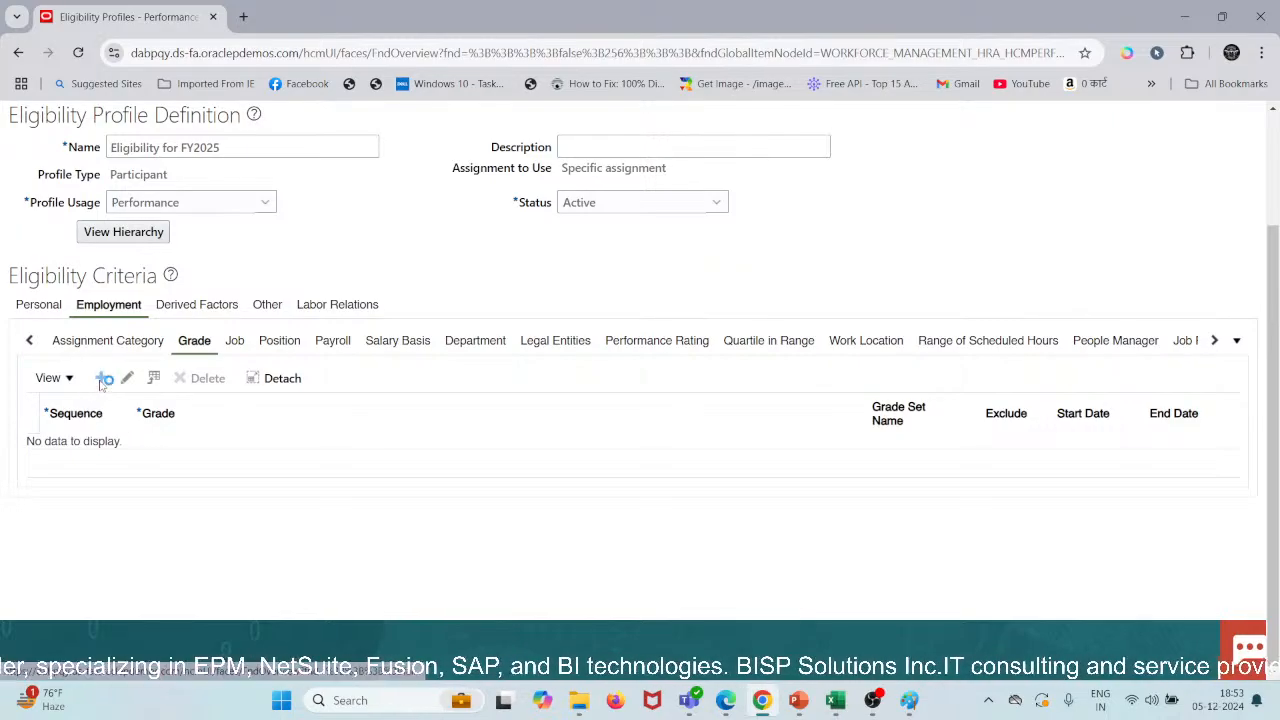
click(103, 379)
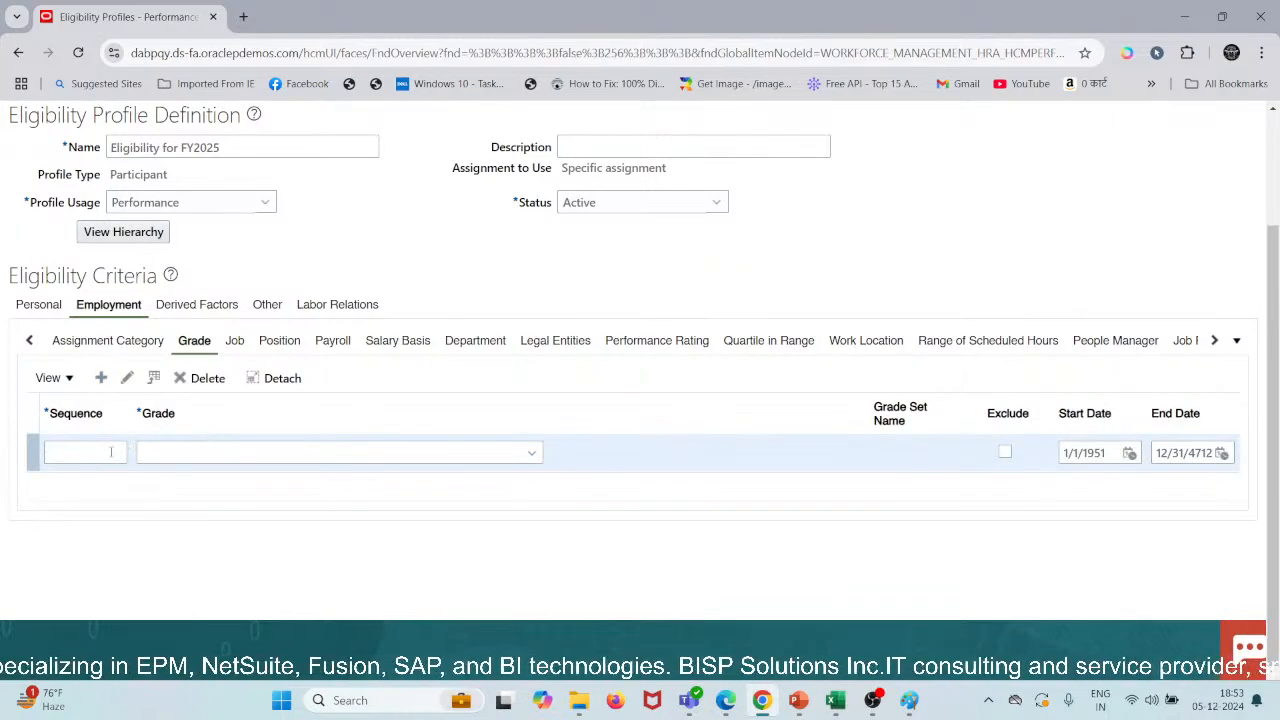
click(111, 452)
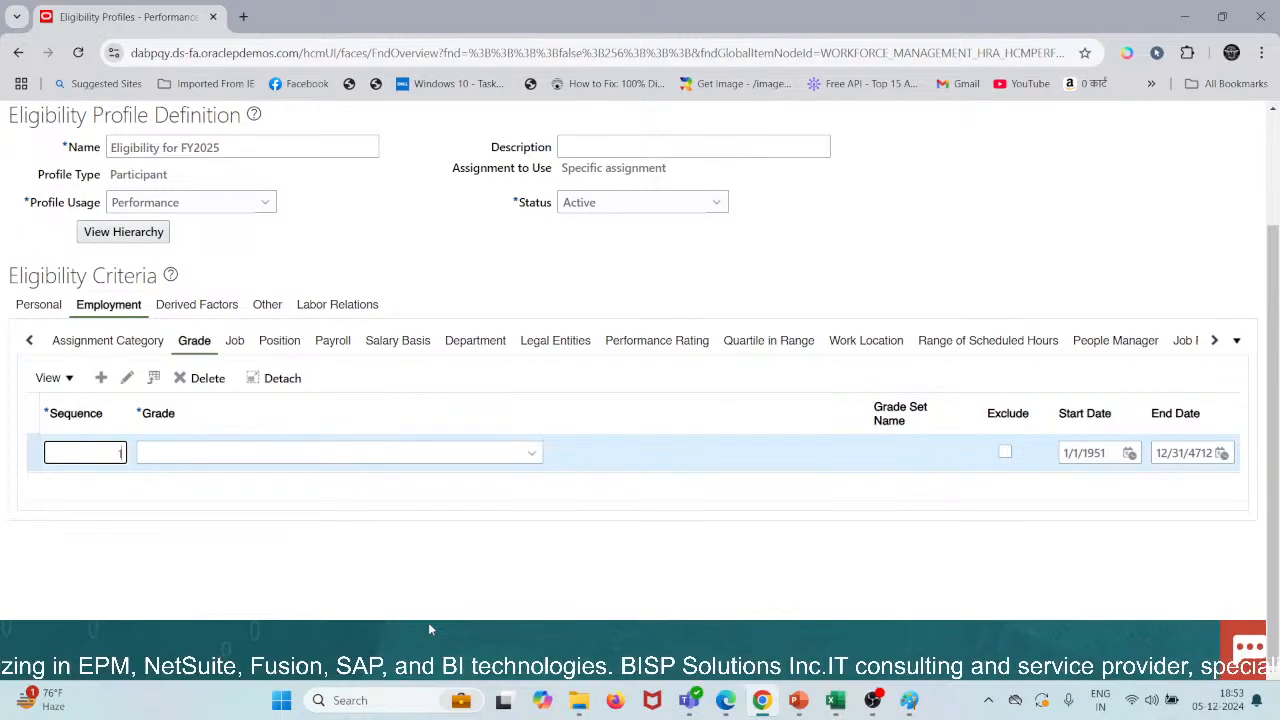
text(2)
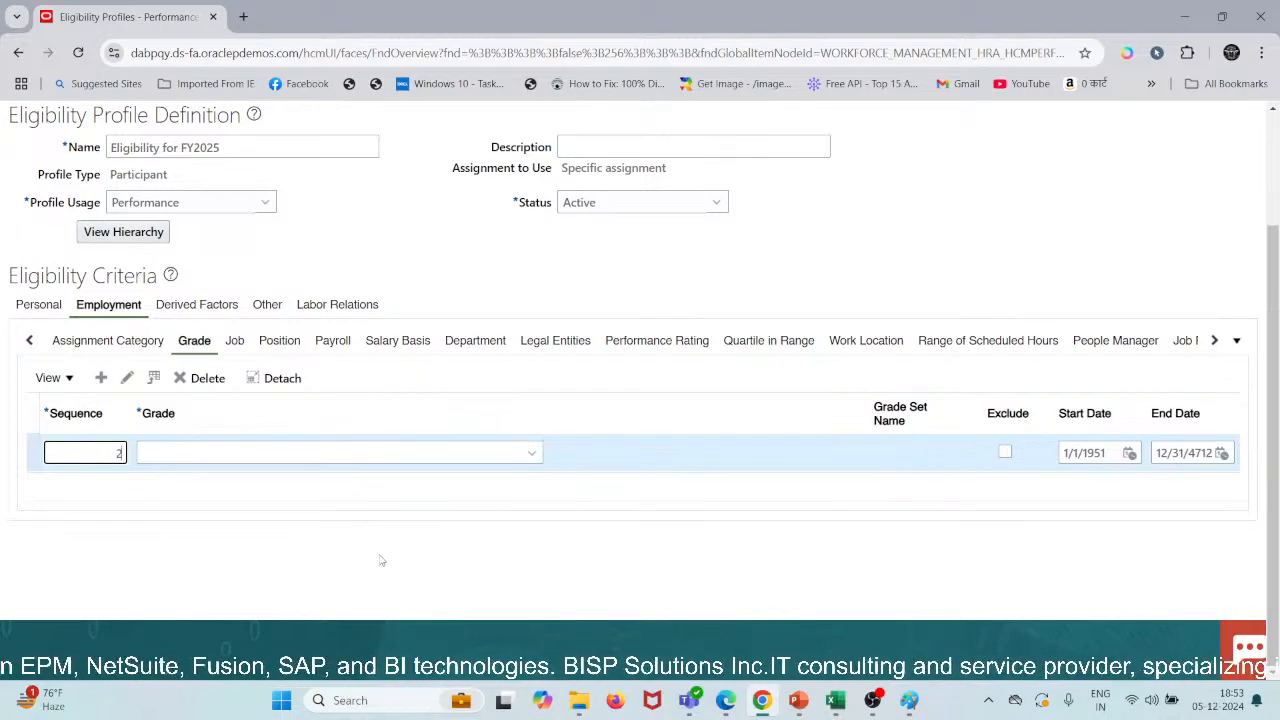
Open the grade search for the sequence 2 Grade criterion and search the grades for "grade".
click(516, 453)
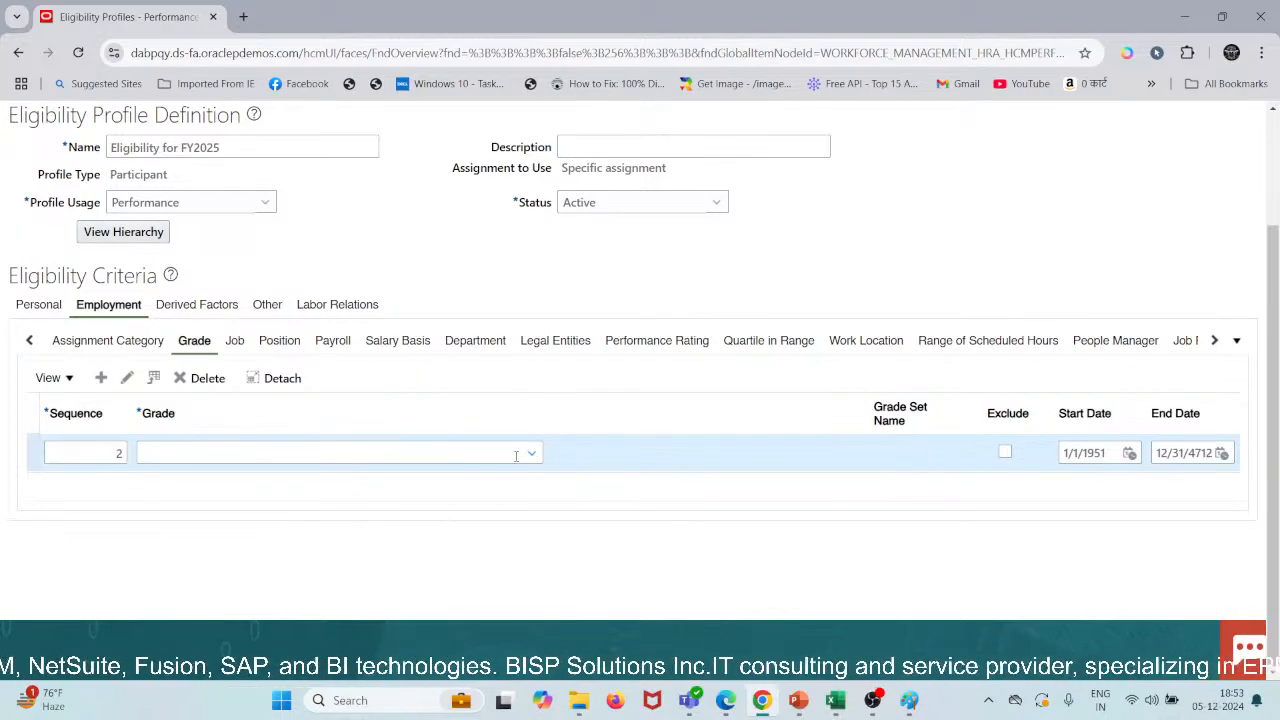
click(531, 453)
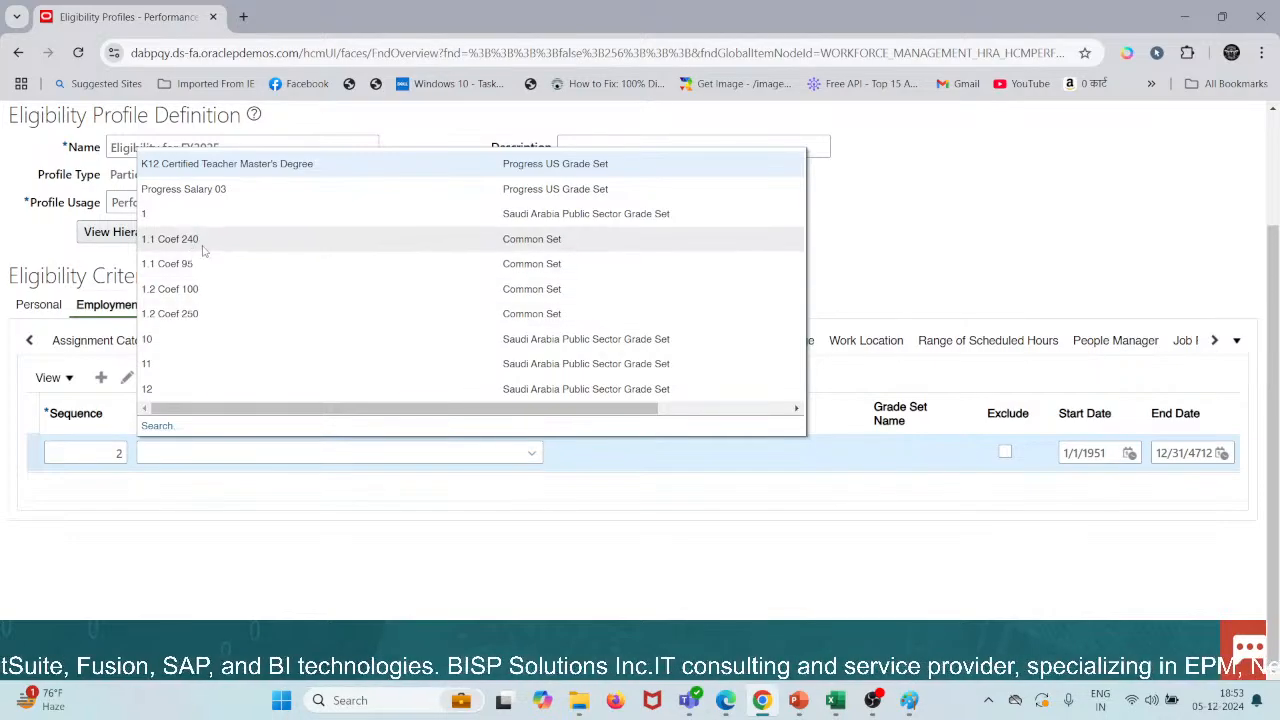
click(155, 426)
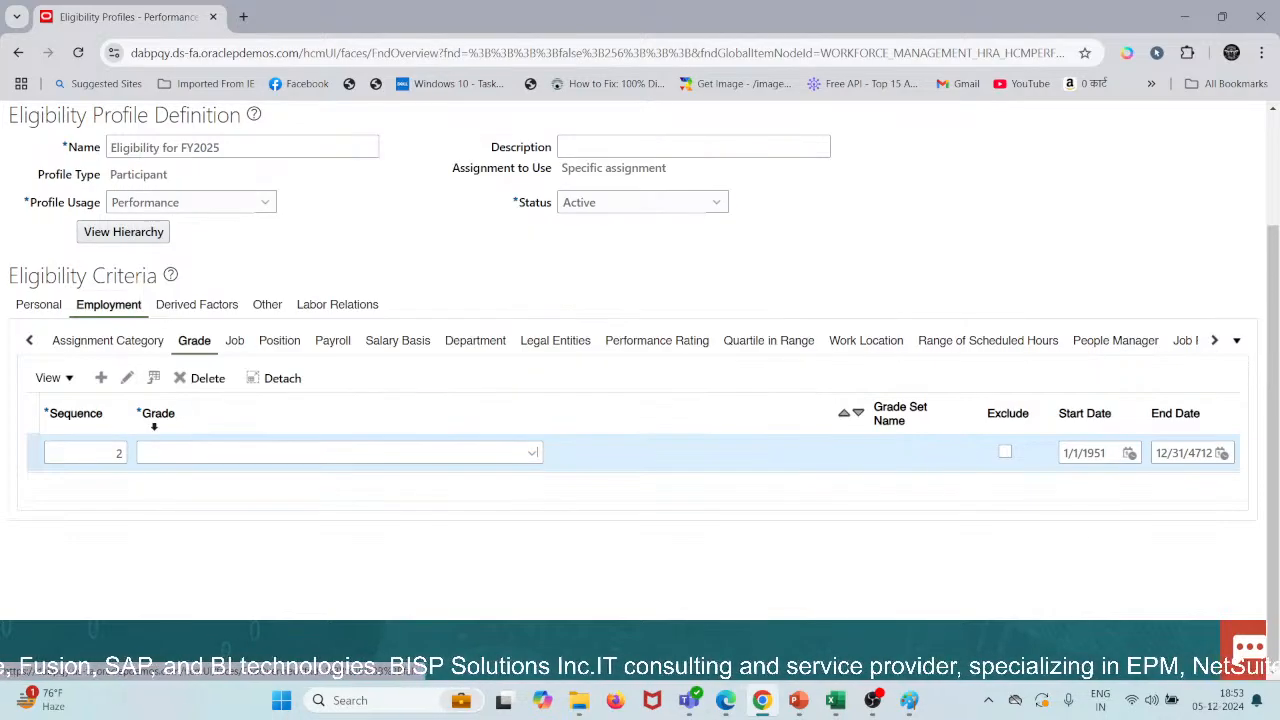
click(443, 370)
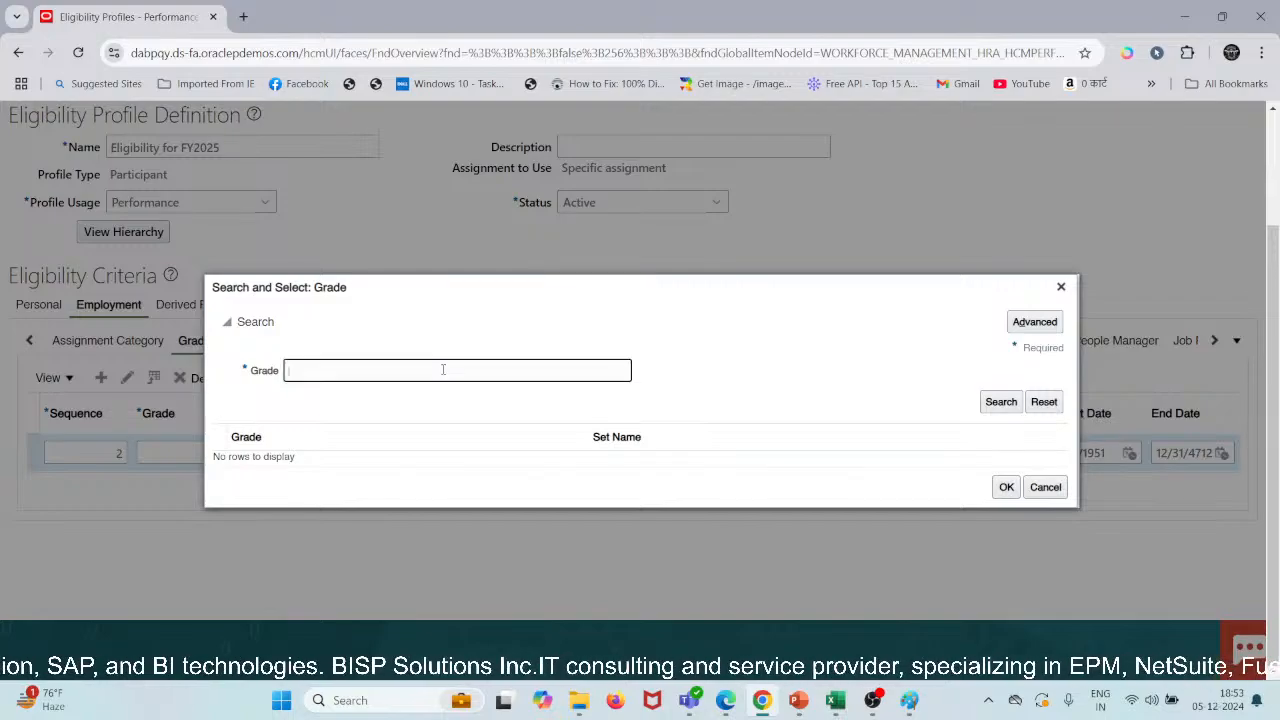
text(grad)
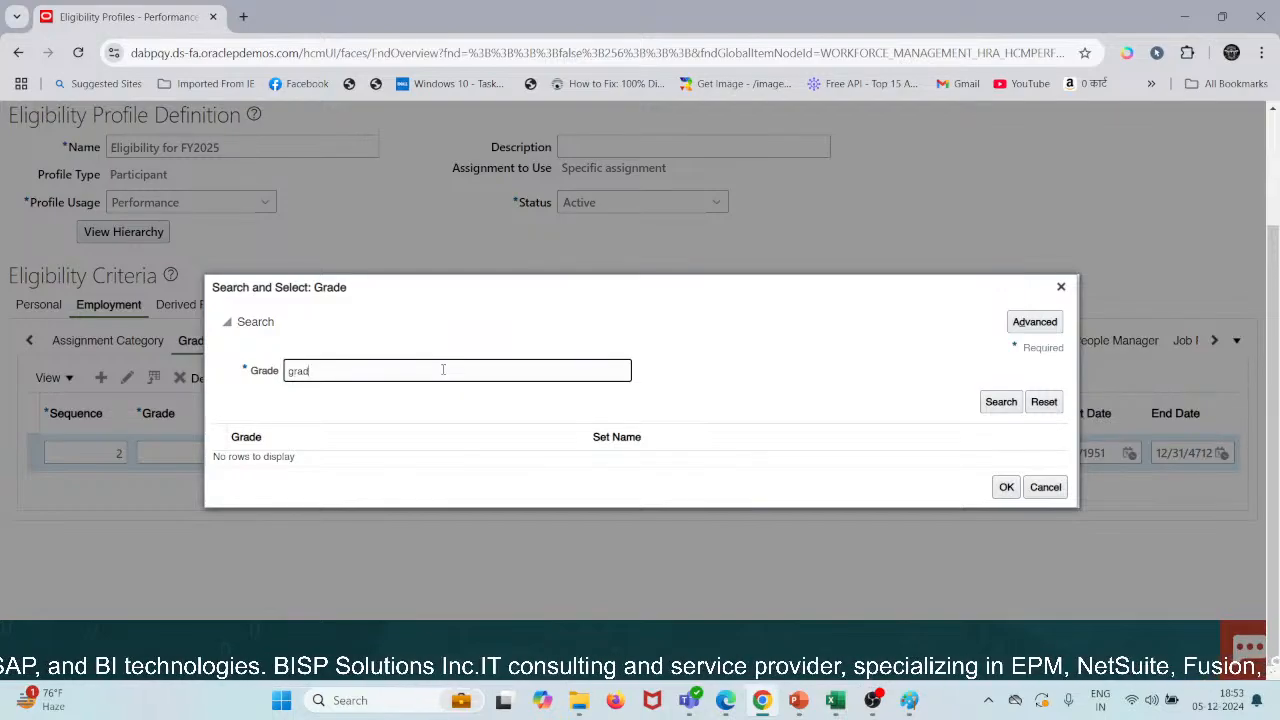
text(e)
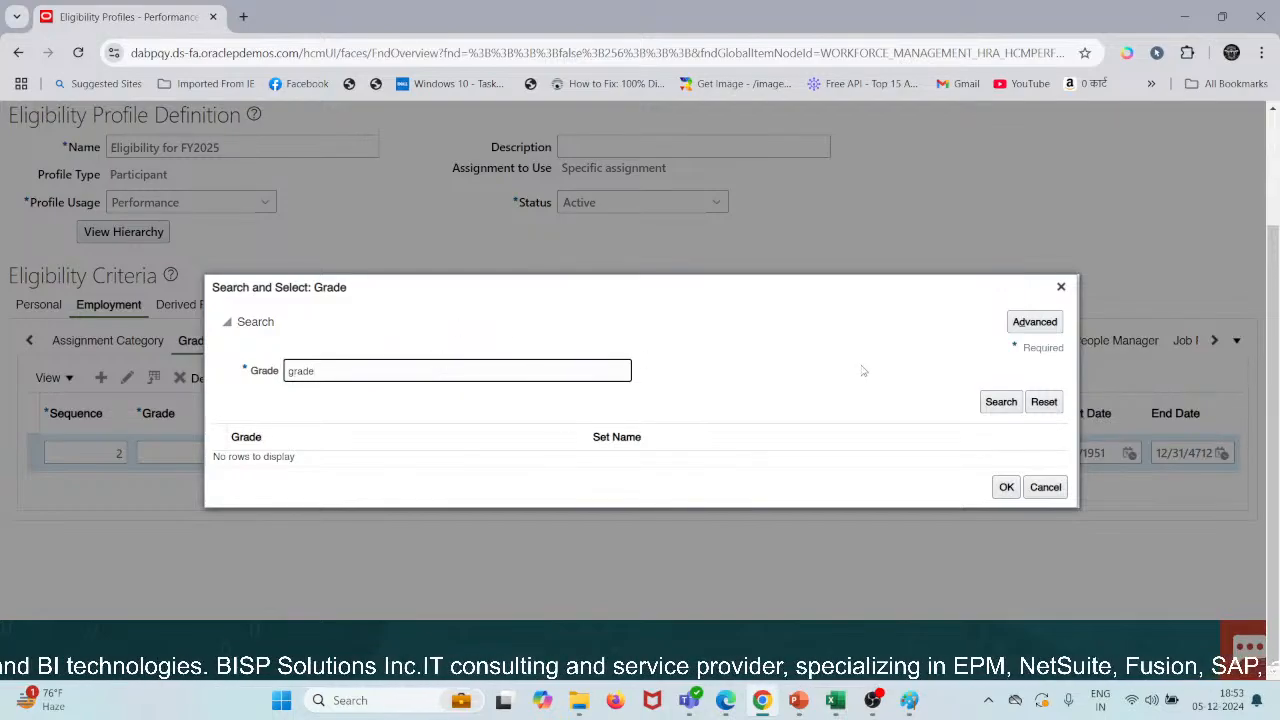
click(986, 402)
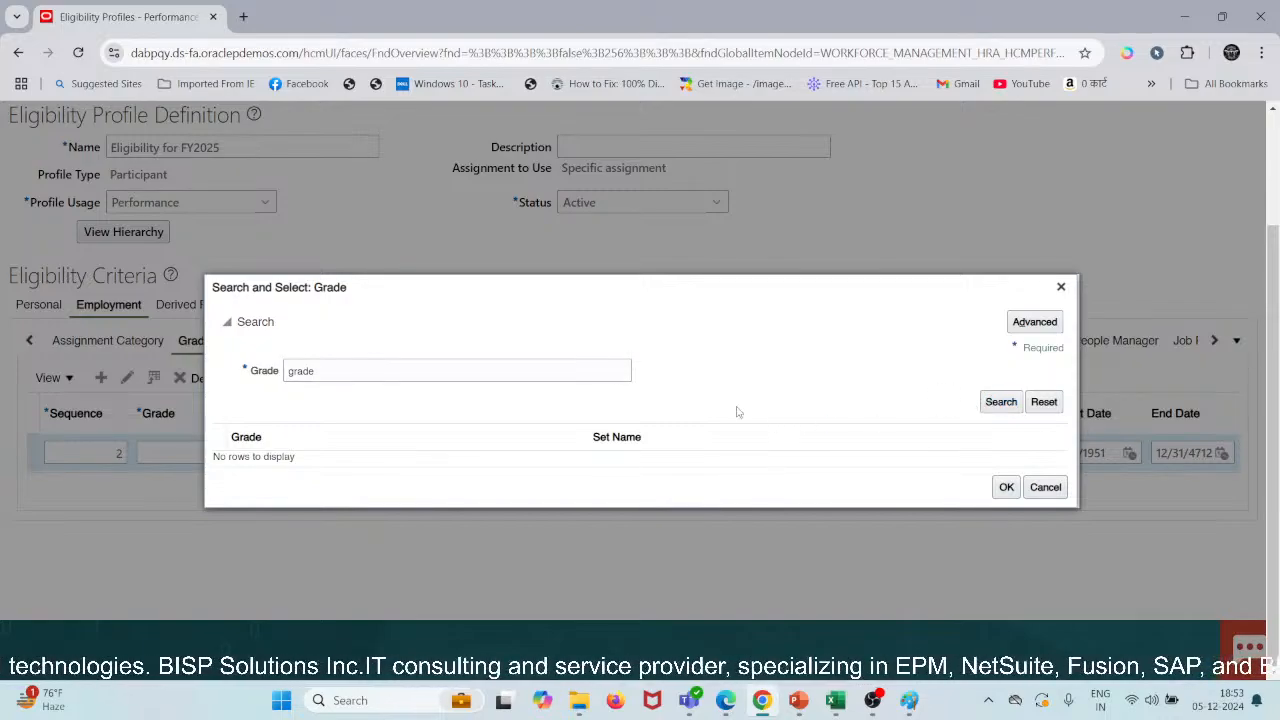
Try searching the grades for "job" and for "sales".
click(457, 370)
key(ctrl+a)
text(jo)
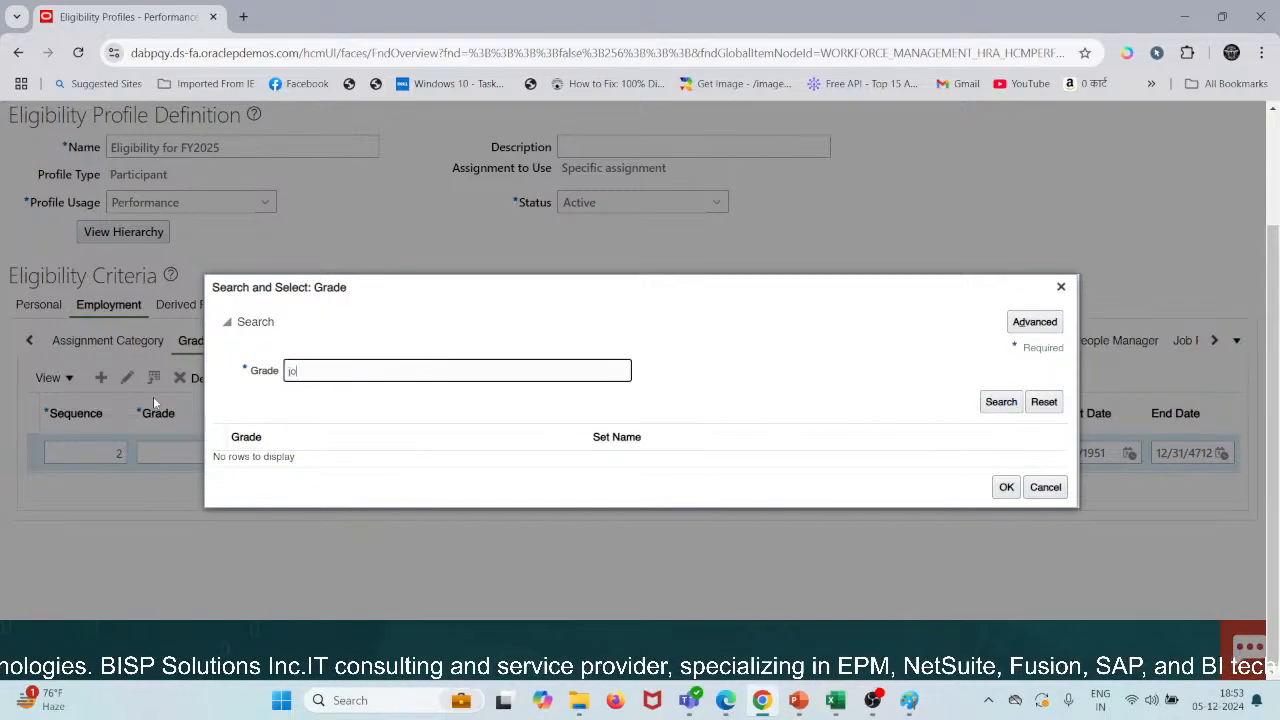
text(b)
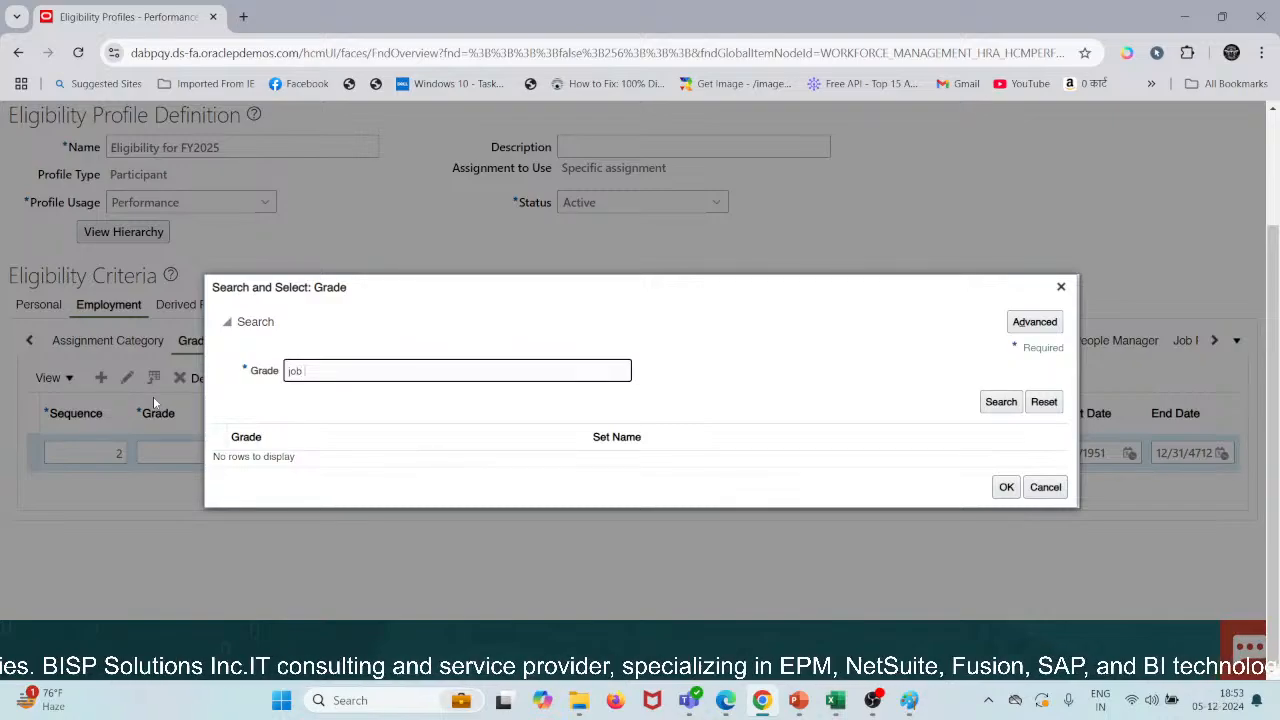
click(1000, 402)
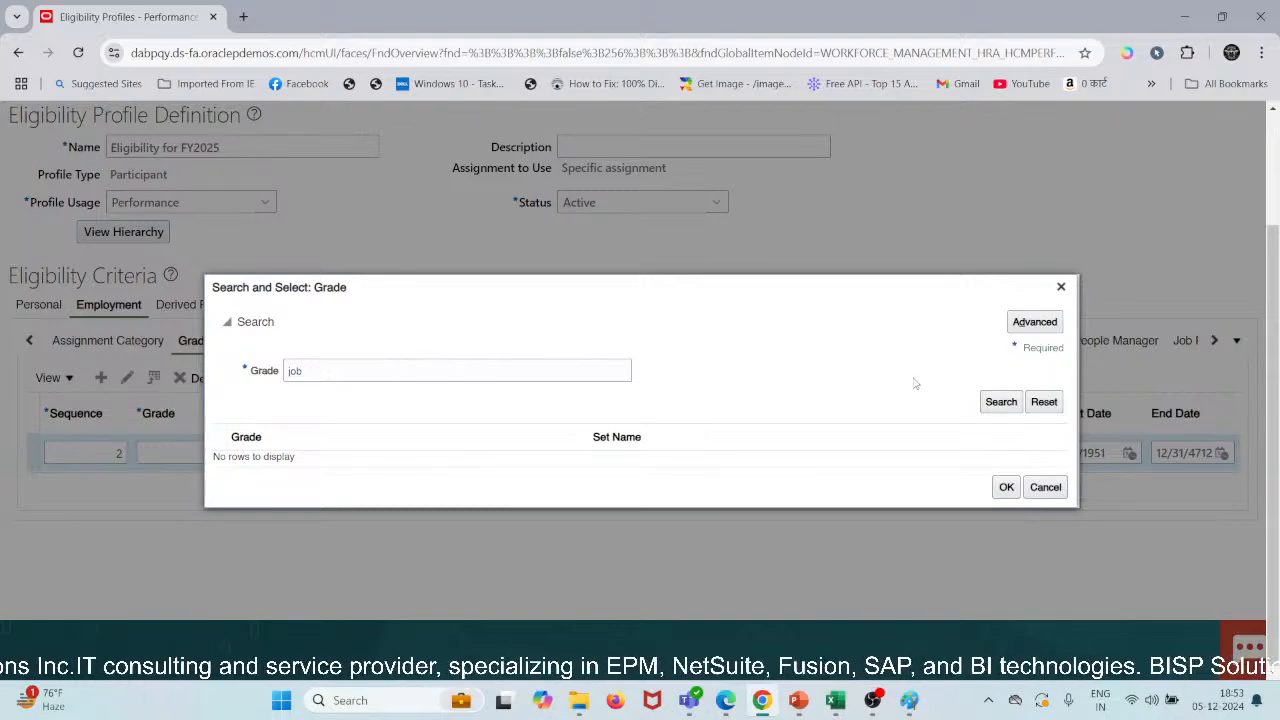
click(1041, 488)
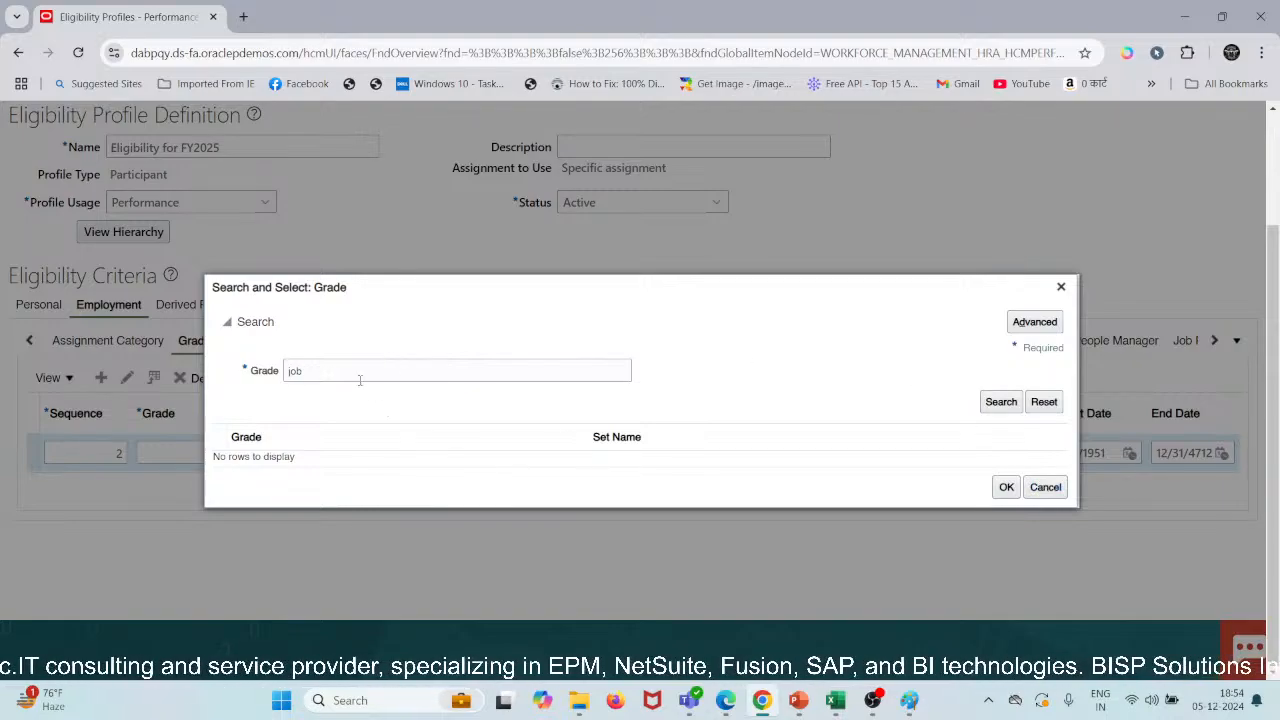
drag(306, 371, 198, 373)
text(sales)
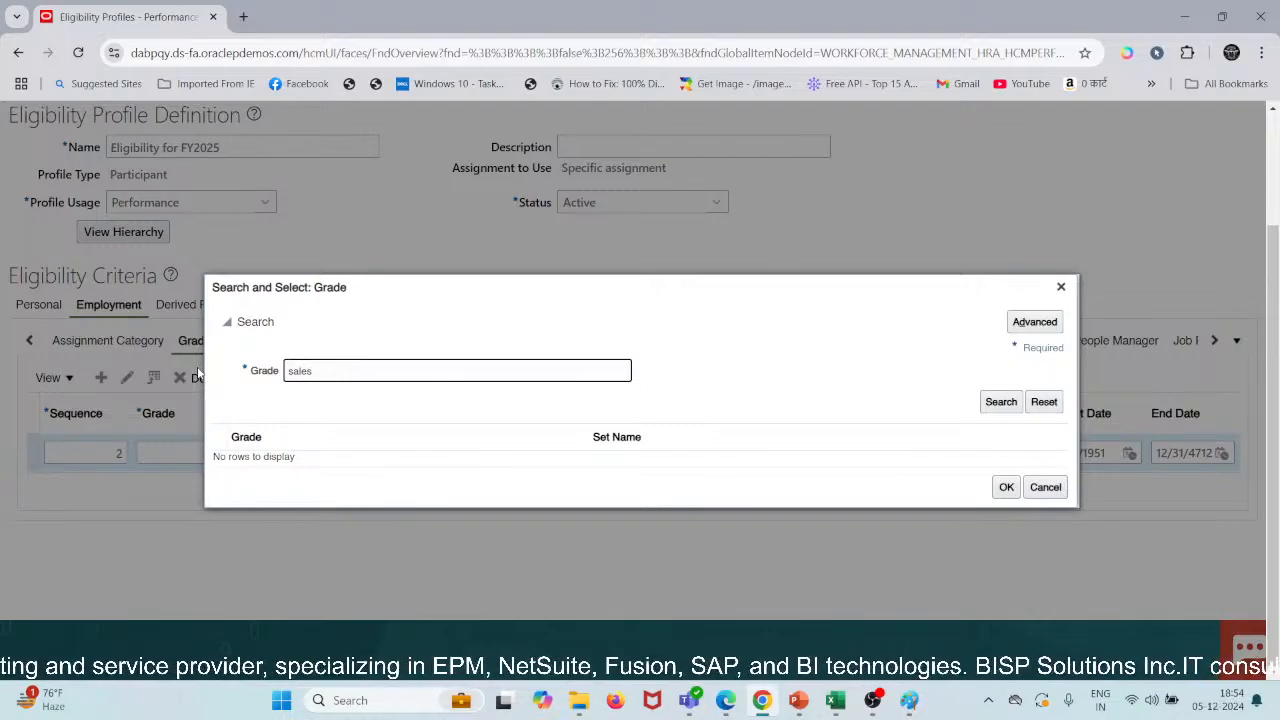
click(1001, 401)
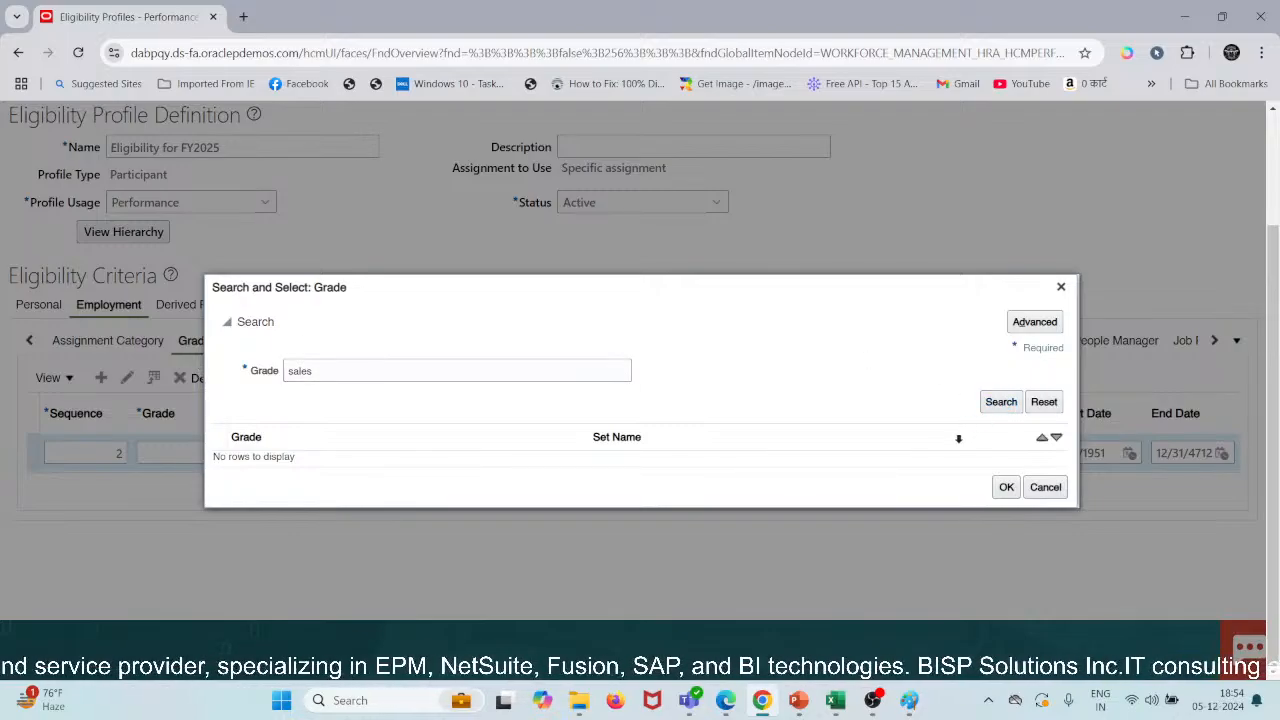
Run an advanced grade search with the operator Does not equal and the value XYZ.
double_click(414, 371)
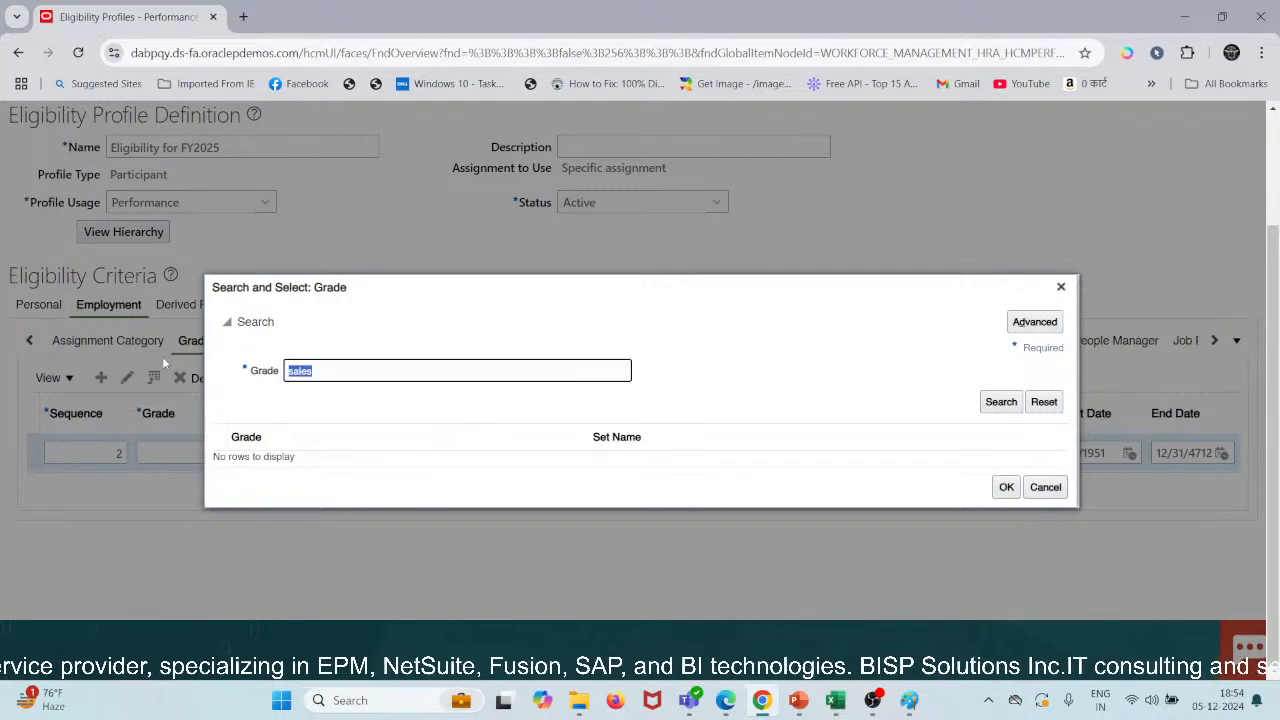
key(BackSpace)
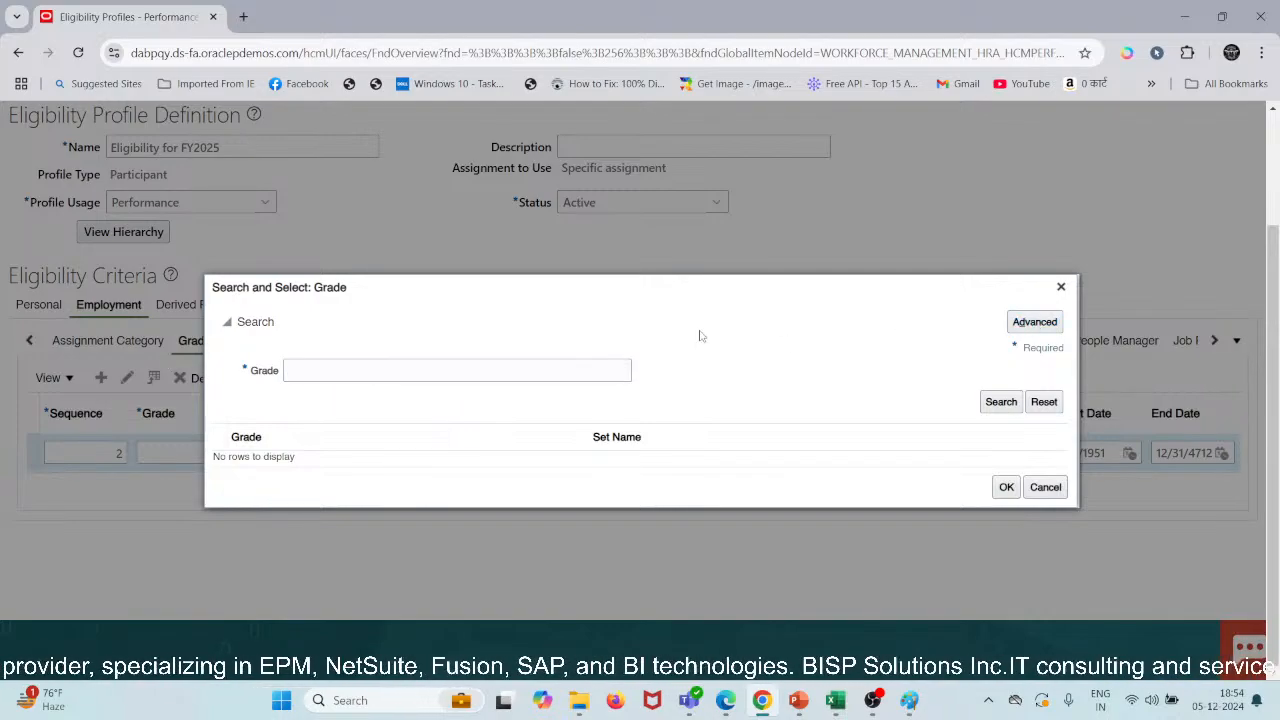
click(520, 373)
click(421, 370)
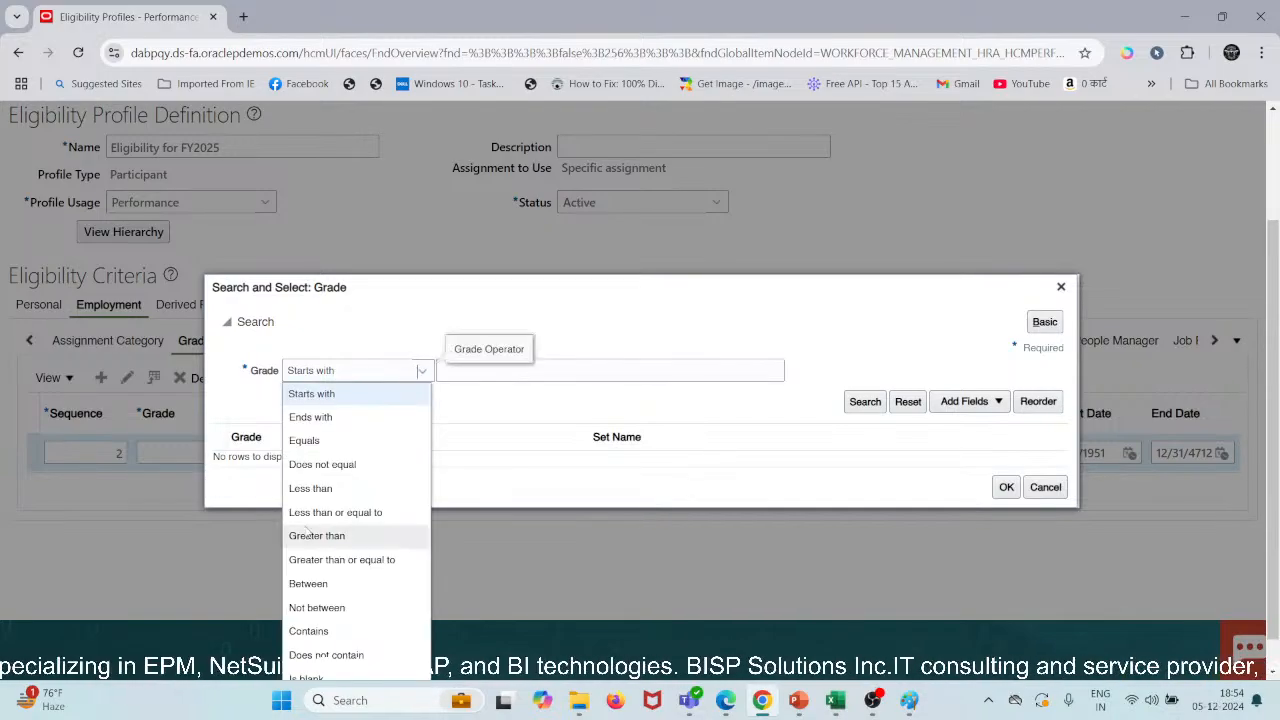
click(352, 472)
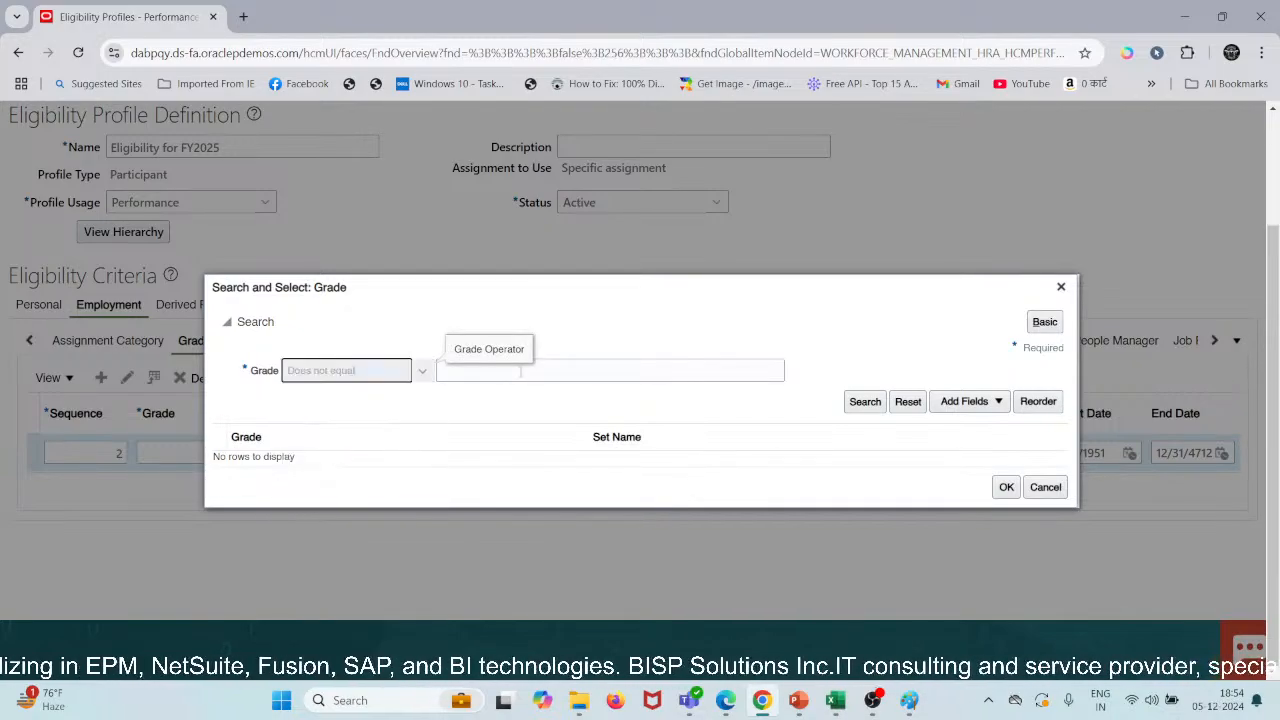
click(541, 368)
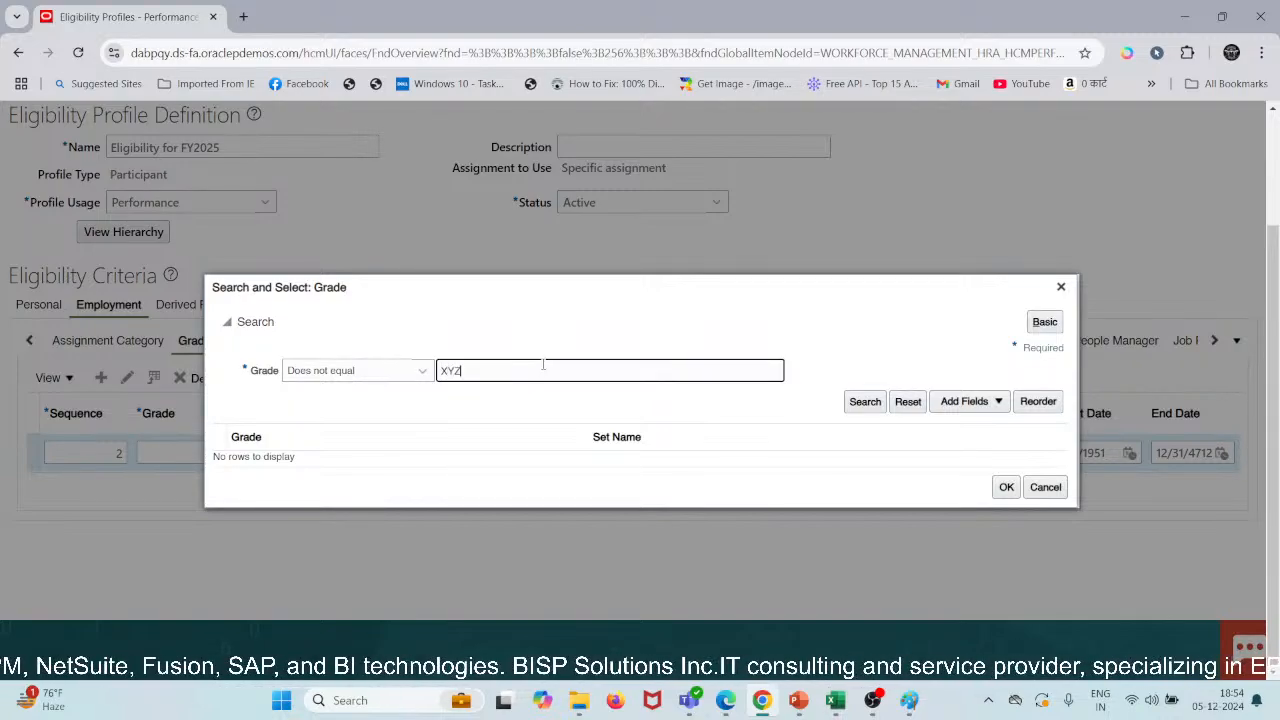
click(865, 401)
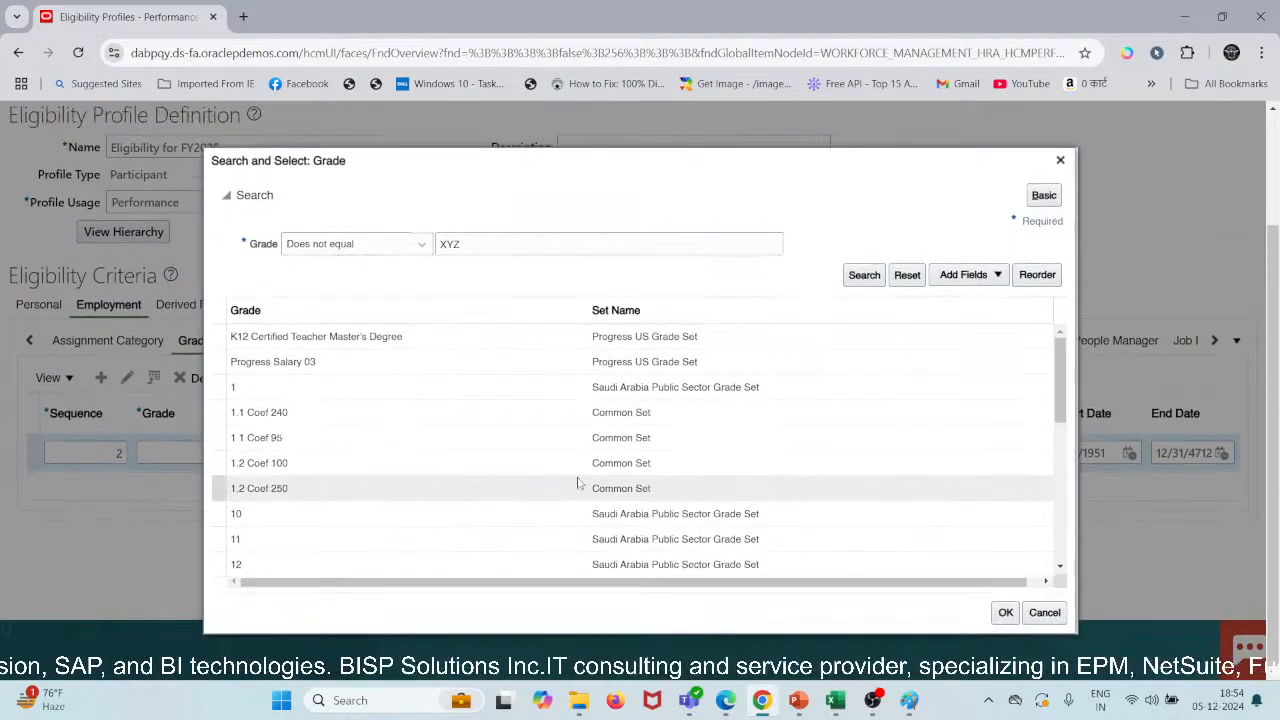
Find grade Mgmt05 from the Common Set in the search results and assign it to the Grade criterion.
scroll(577, 483, down, 5)
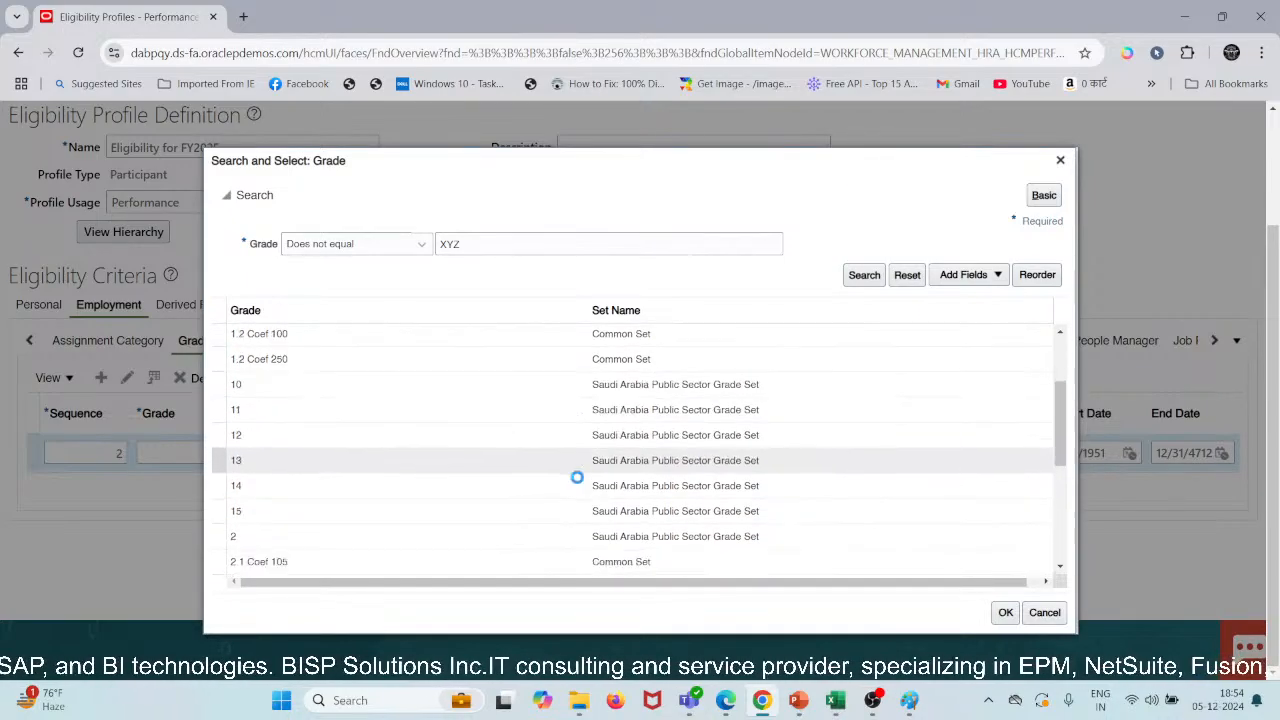
scroll(577, 483, down, 5)
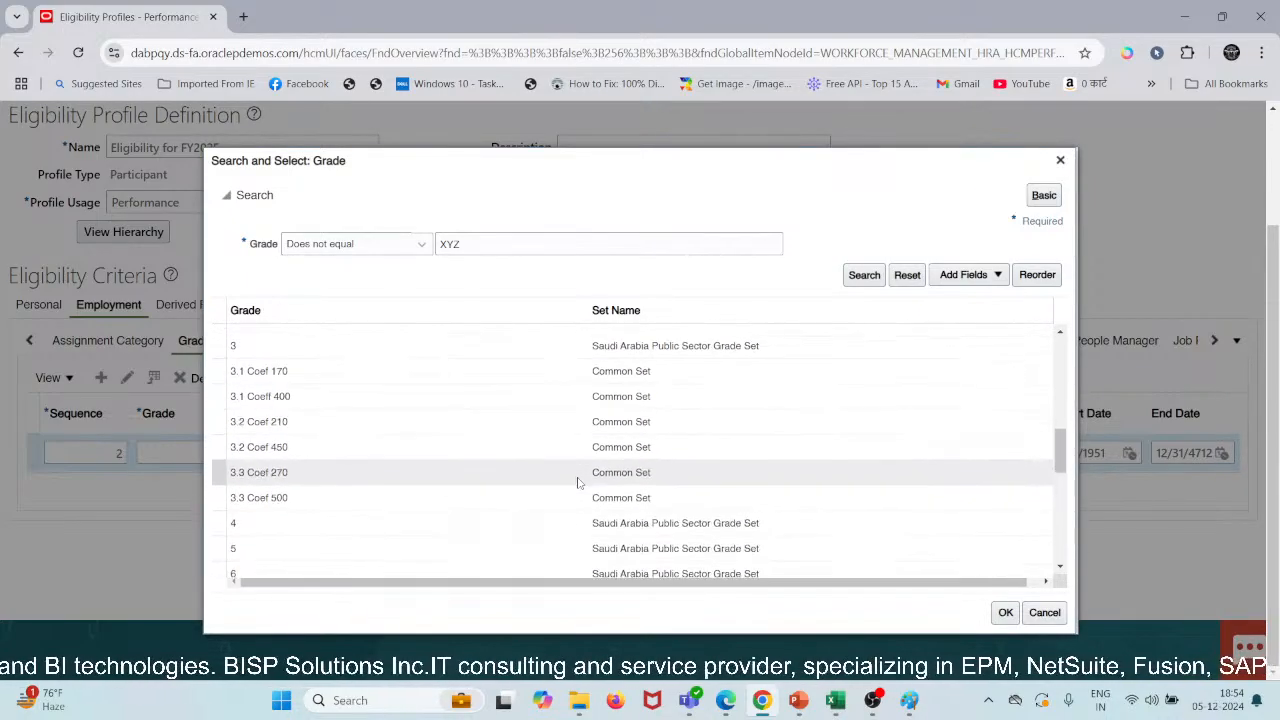
scroll(577, 483, down, 2)
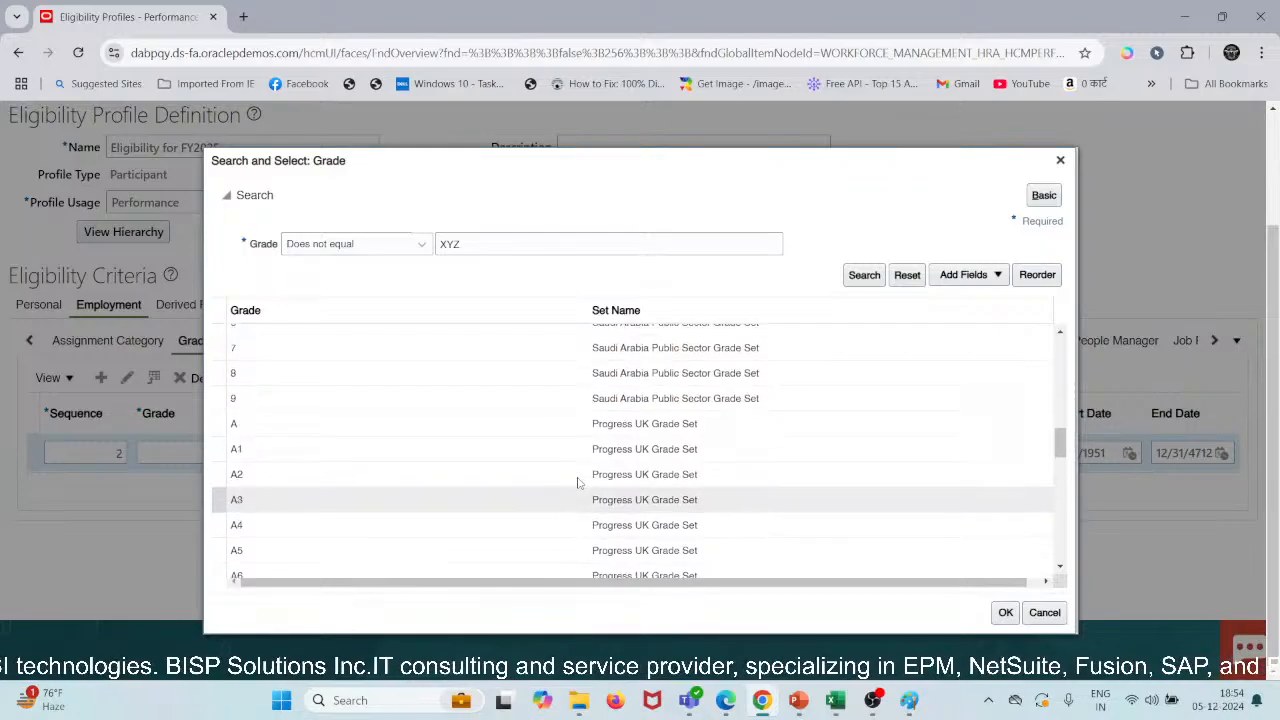
scroll(577, 481, up, 2)
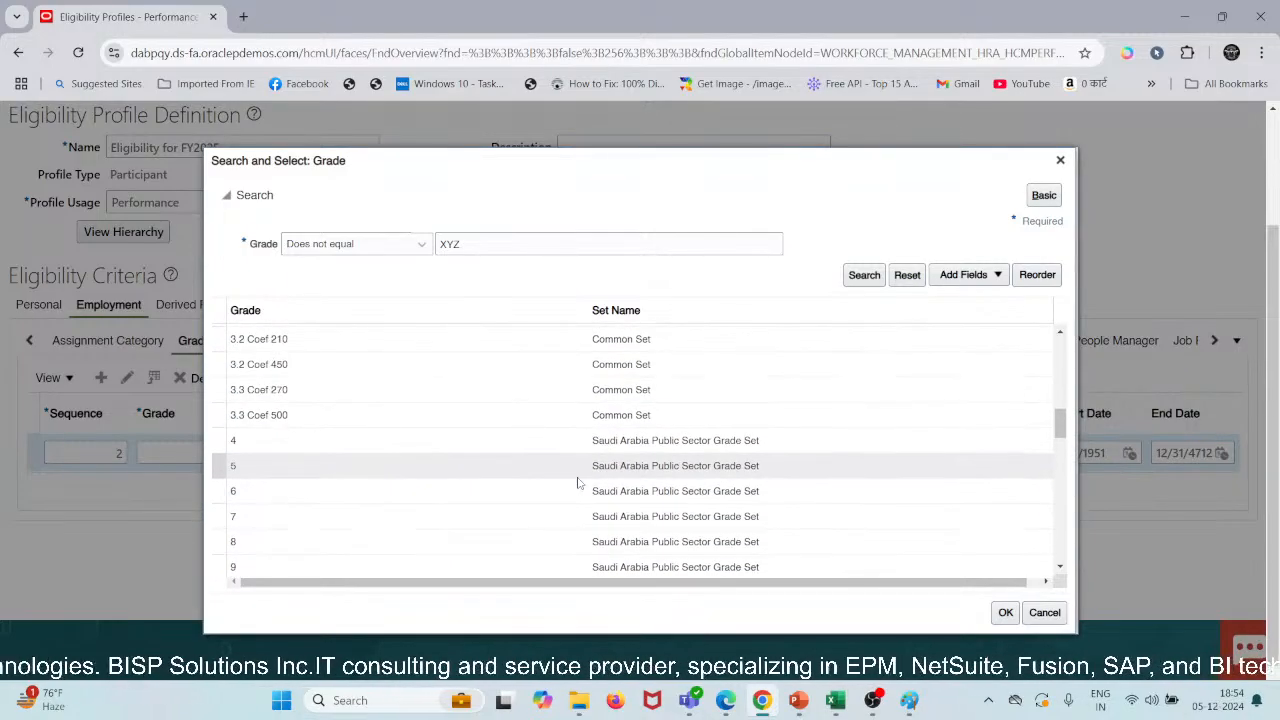
scroll(577, 483, down, 10)
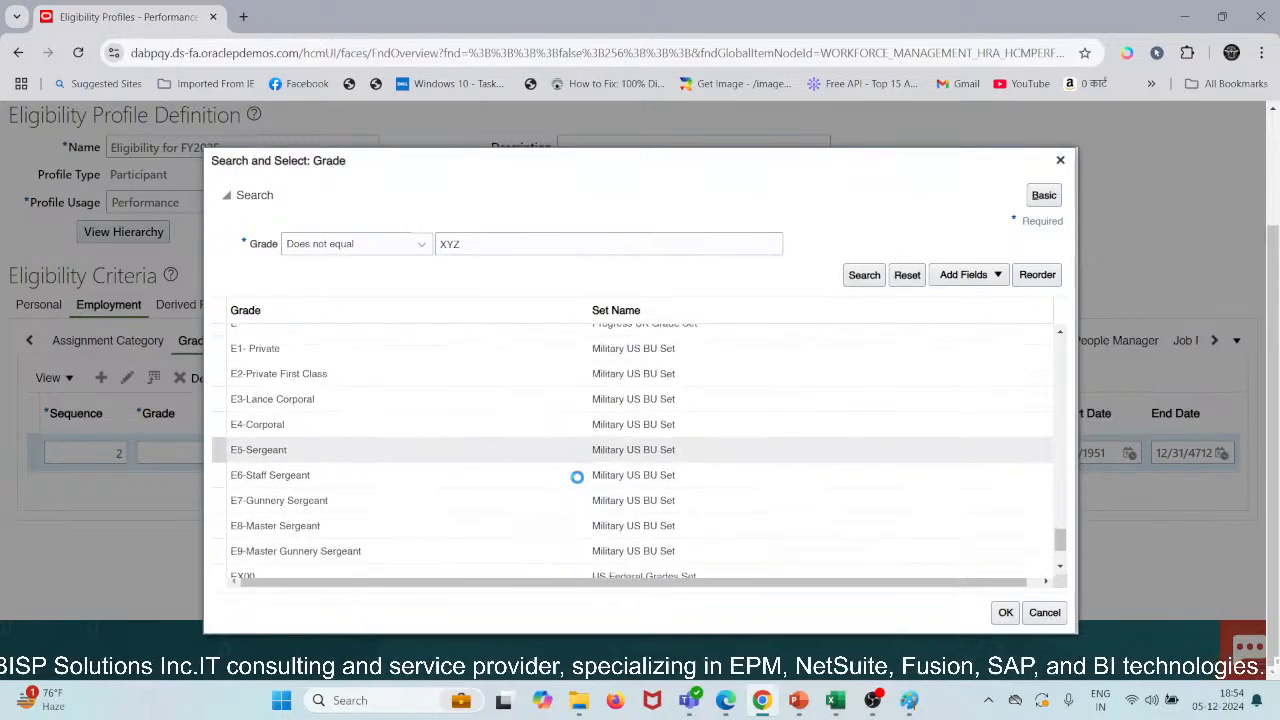
scroll(577, 483, down, 8)
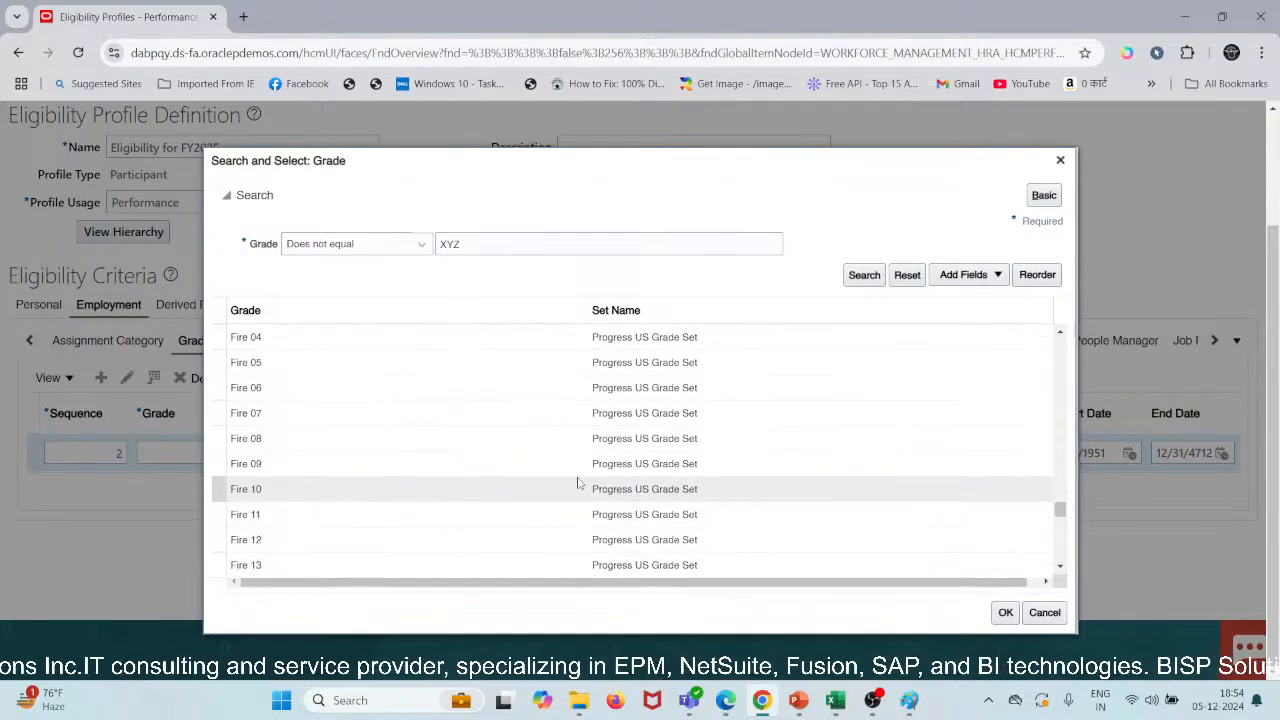
scroll(577, 483, down, 1)
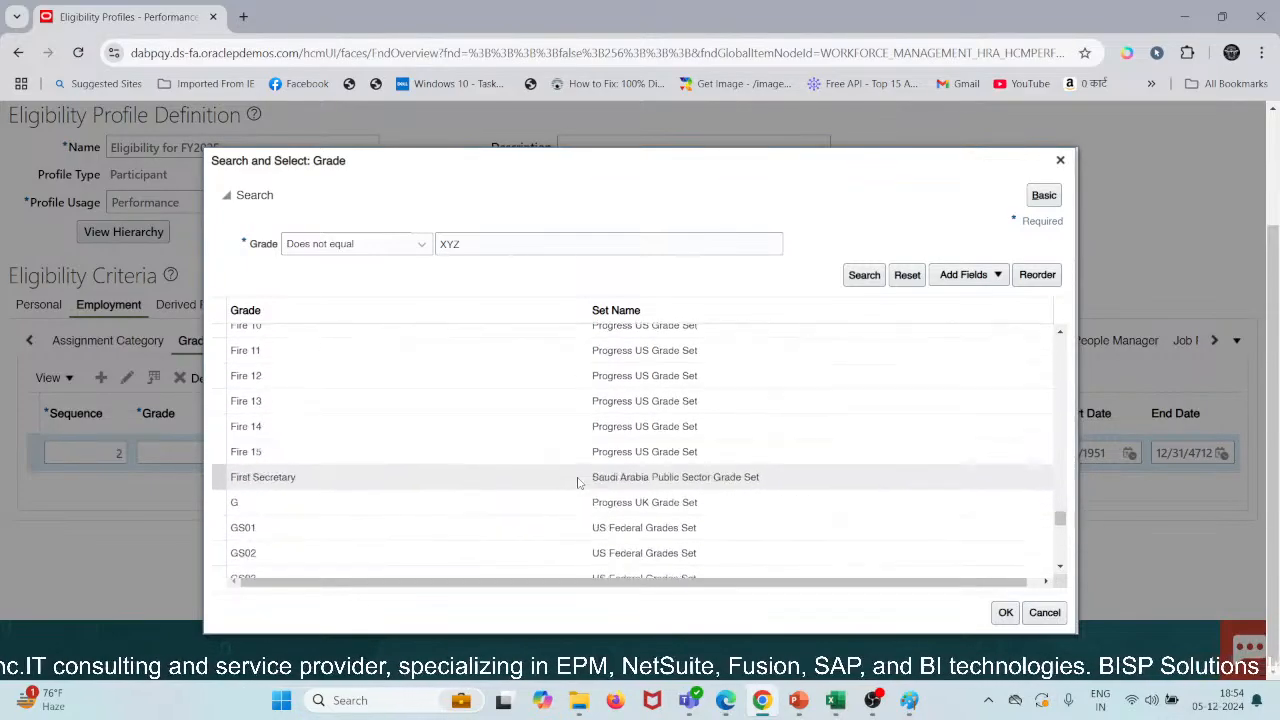
scroll(577, 483, down, 1)
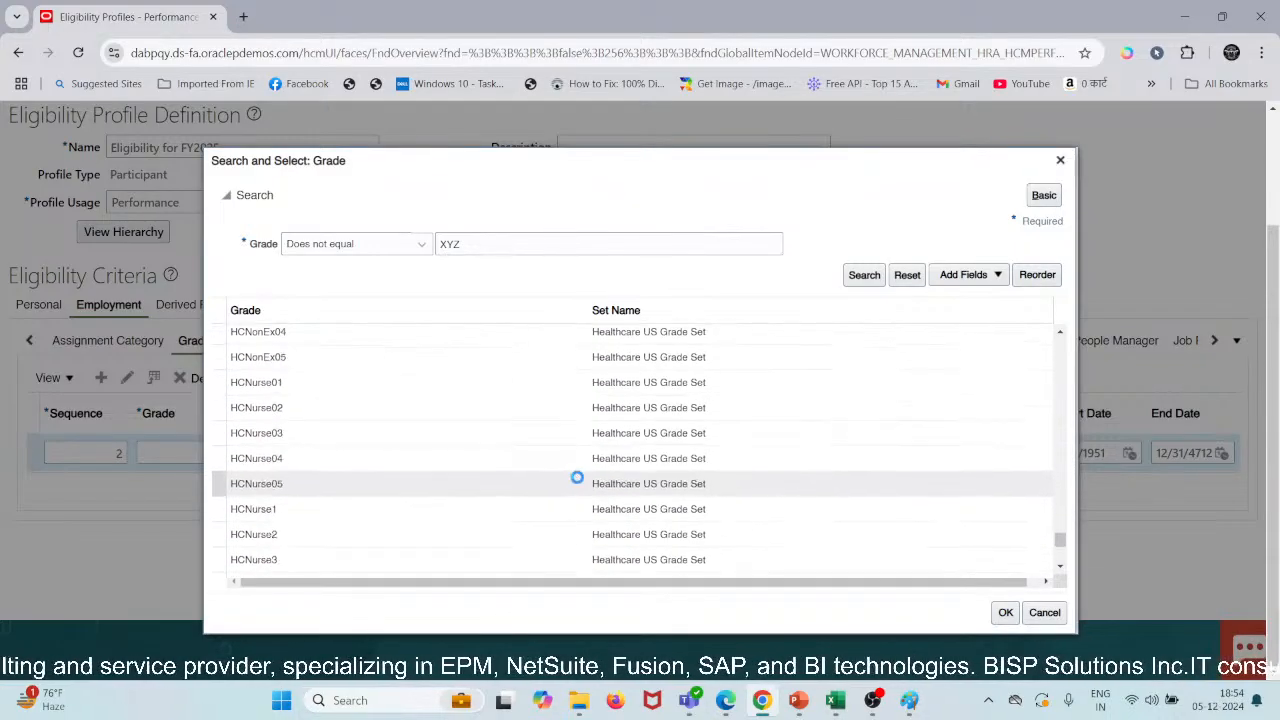
scroll(577, 478, down, 5)
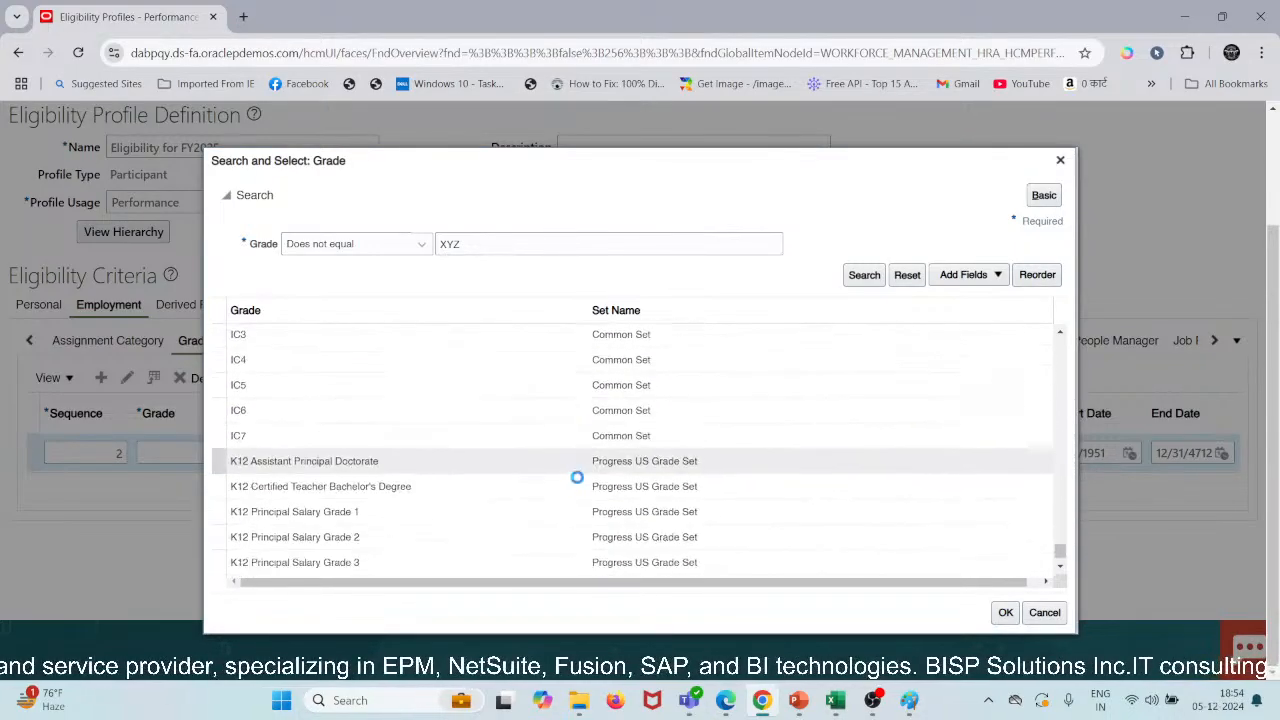
scroll(577, 480, up, 3)
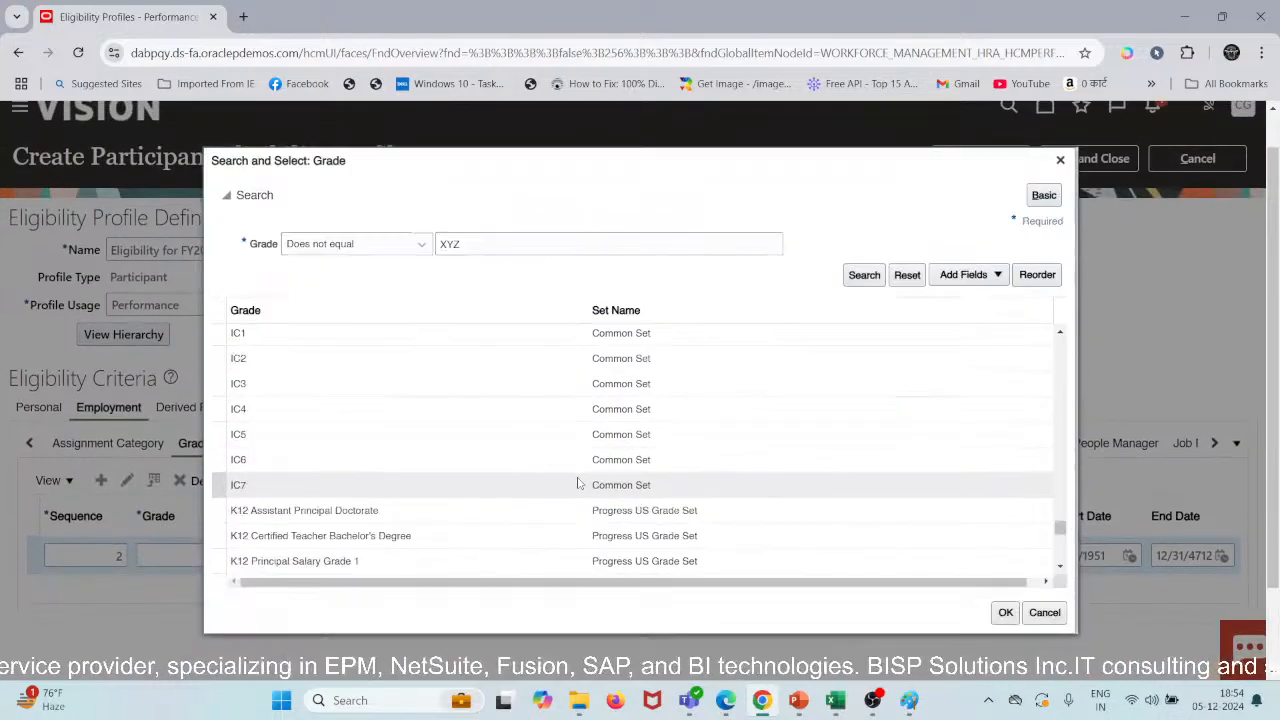
scroll(577, 483, down, 8)
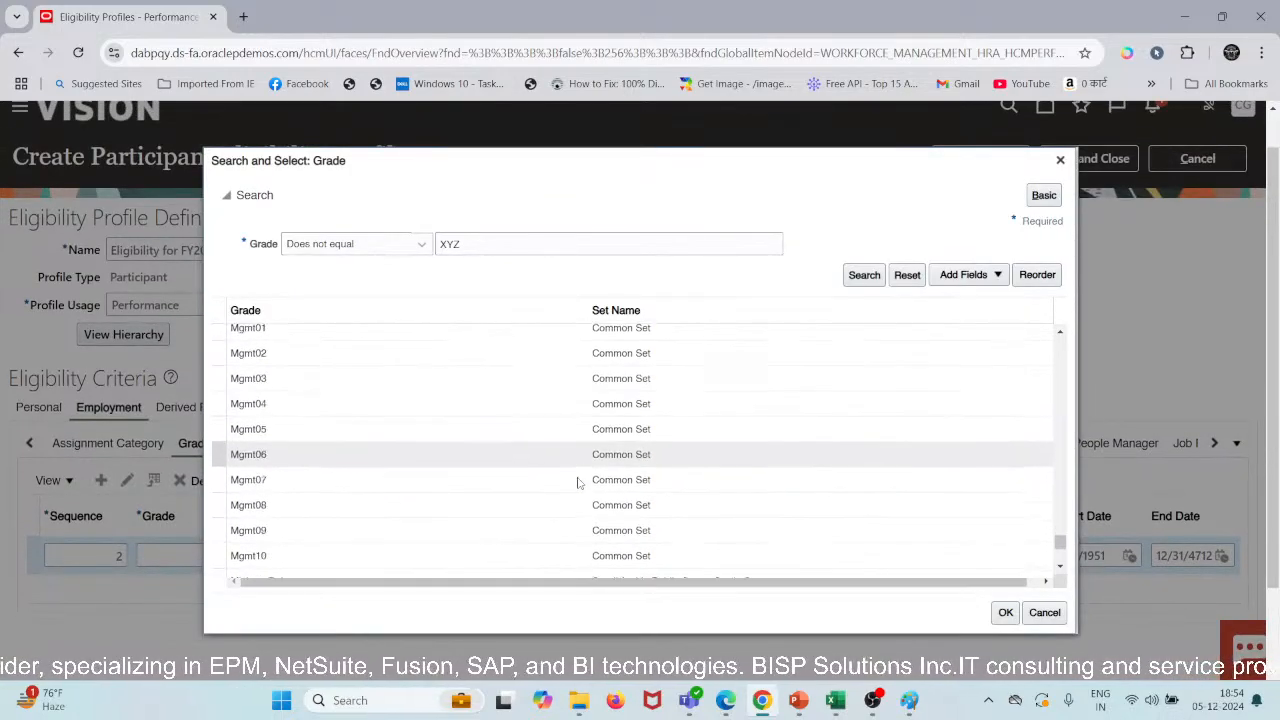
scroll(577, 478, up, 3)
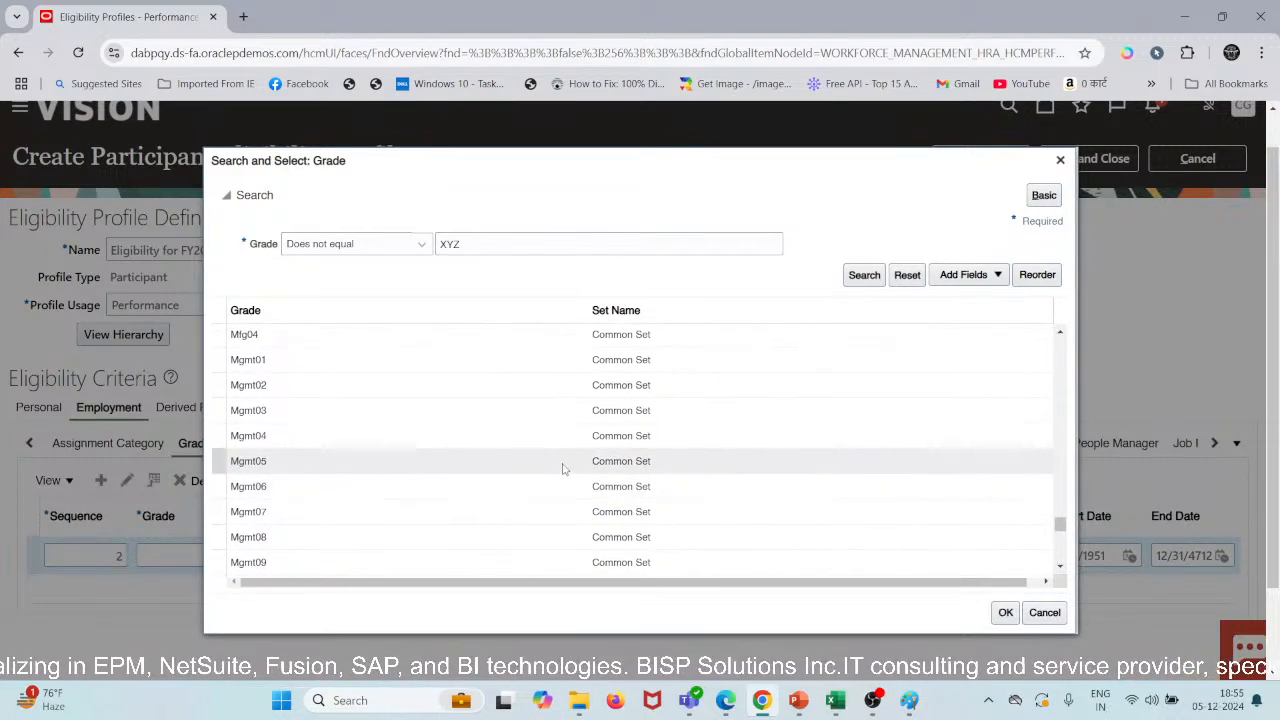
click(1005, 612)
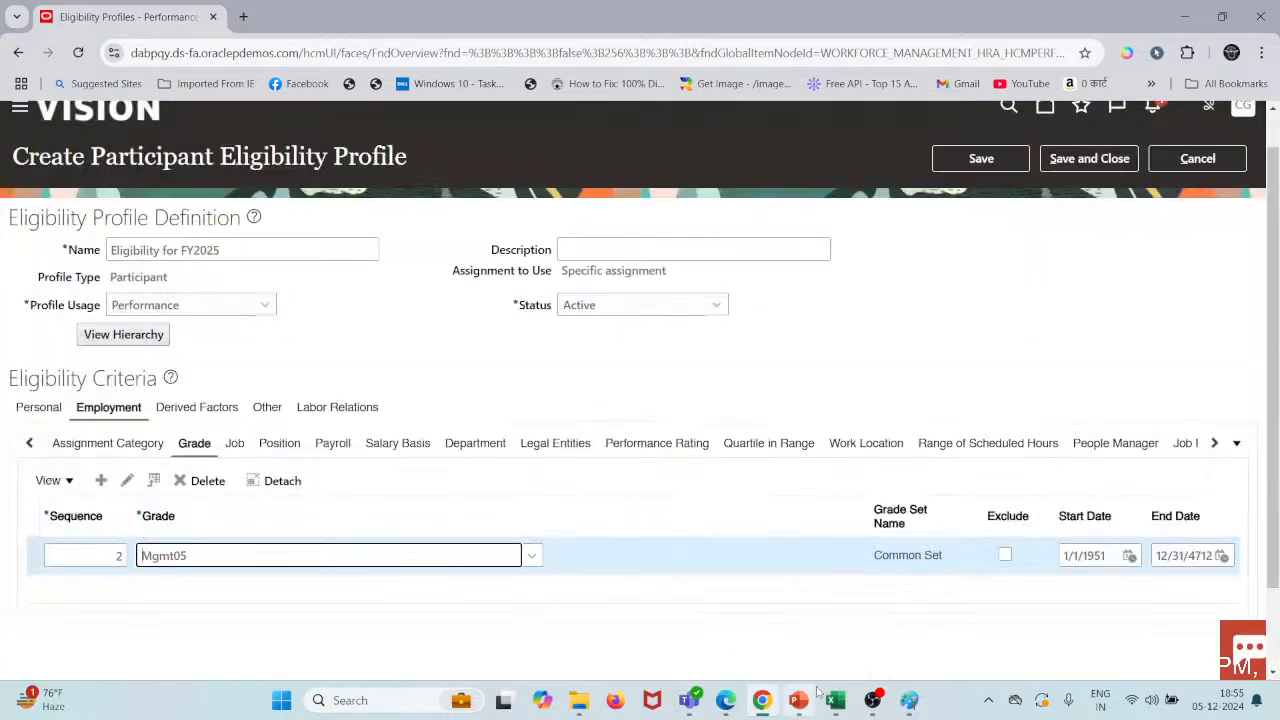
Review the remaining eligibility criteria in the Excel sheet and switch back to the eligibility profile in Oracle Fusion.
mouse_move(835, 700)
click(822, 642)
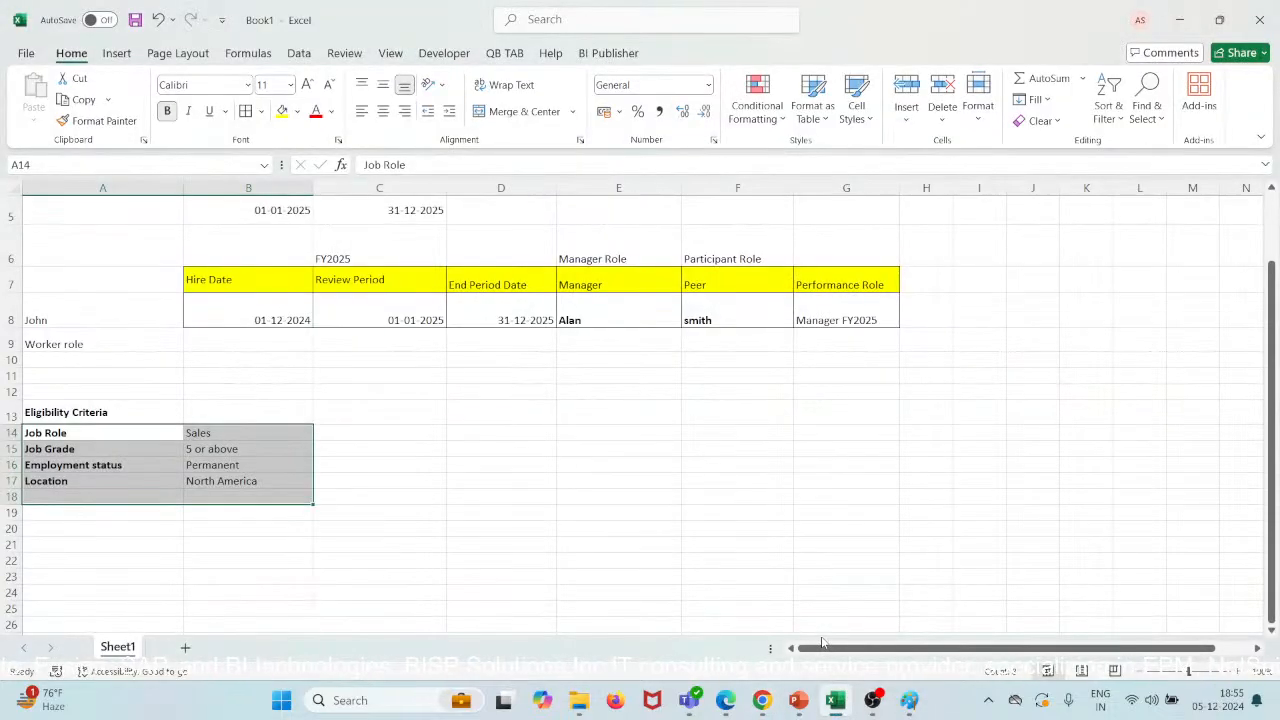
click(1180, 20)
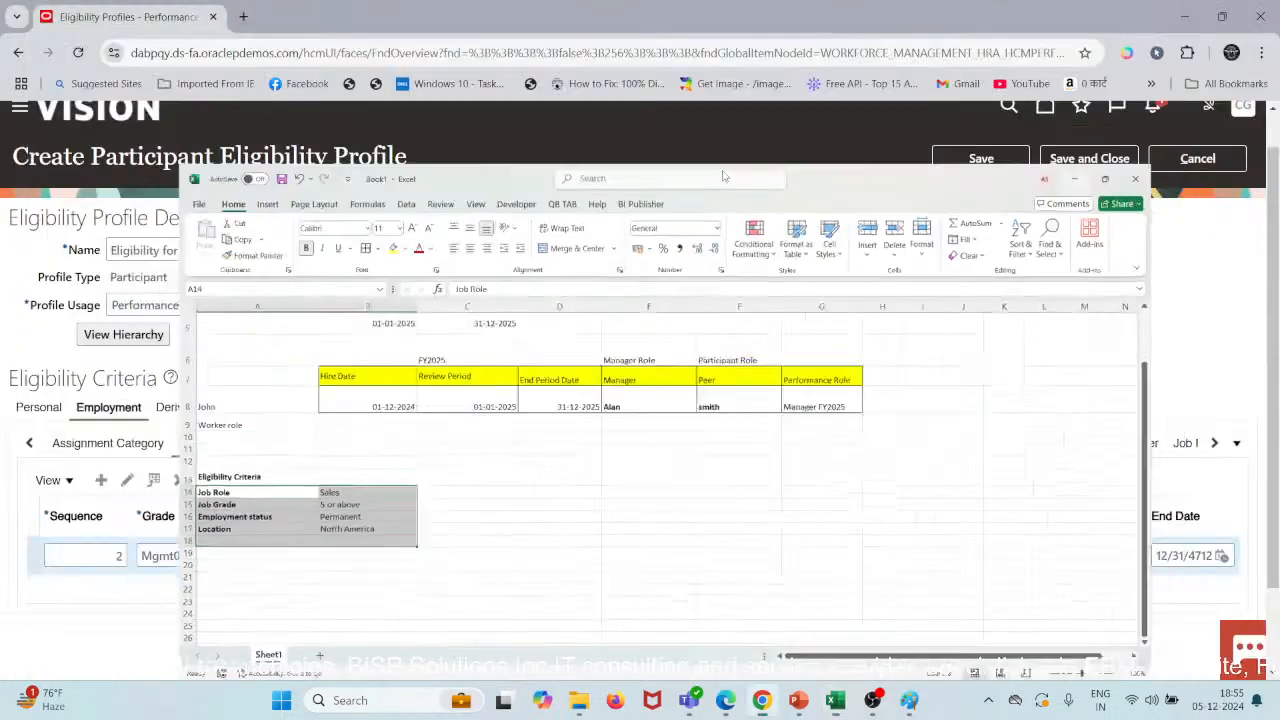
Add an Assignment Status criterion under Employment with sequence 3 and the status Active - Payroll Eligible.
click(1218, 443)
click(1216, 443)
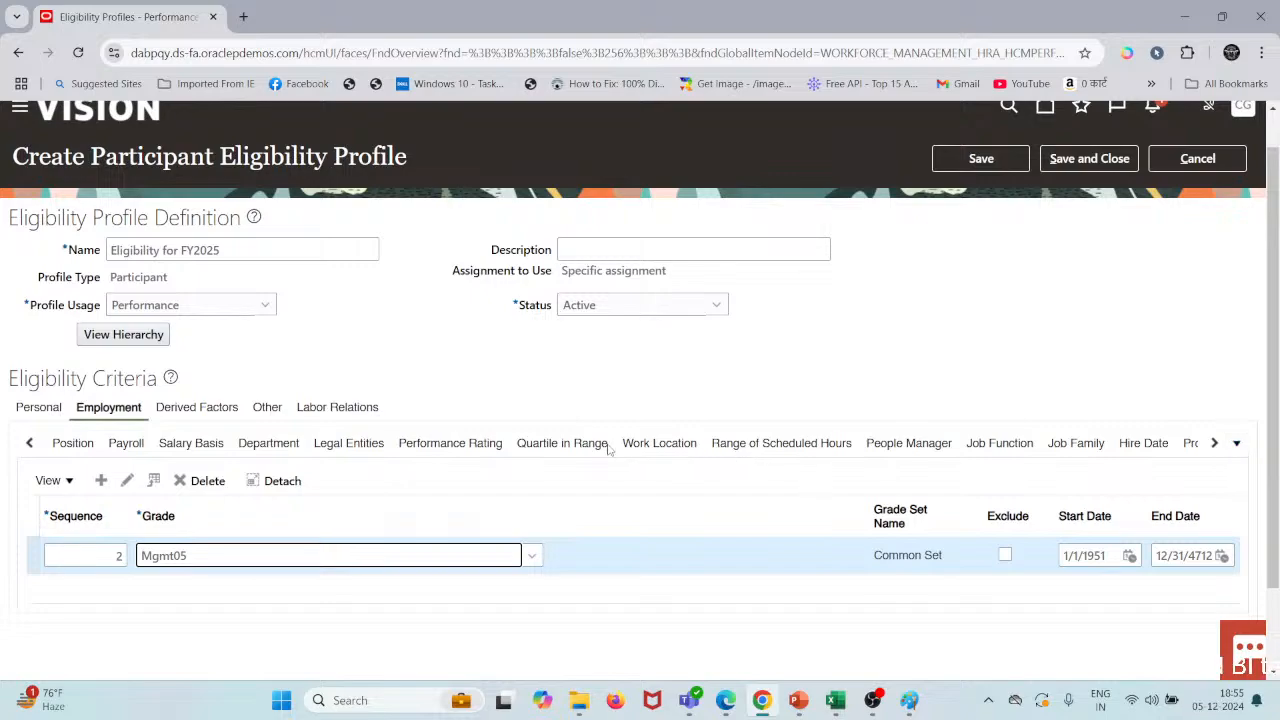
click(1212, 443)
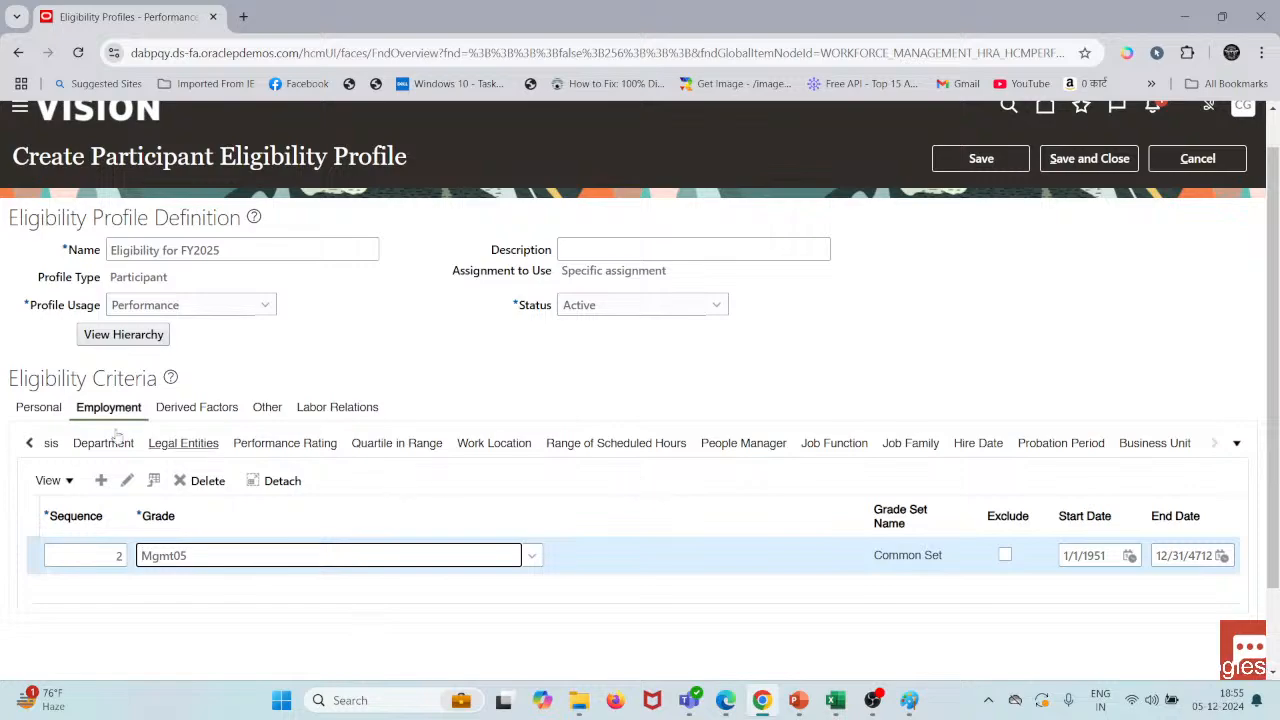
click(28, 444)
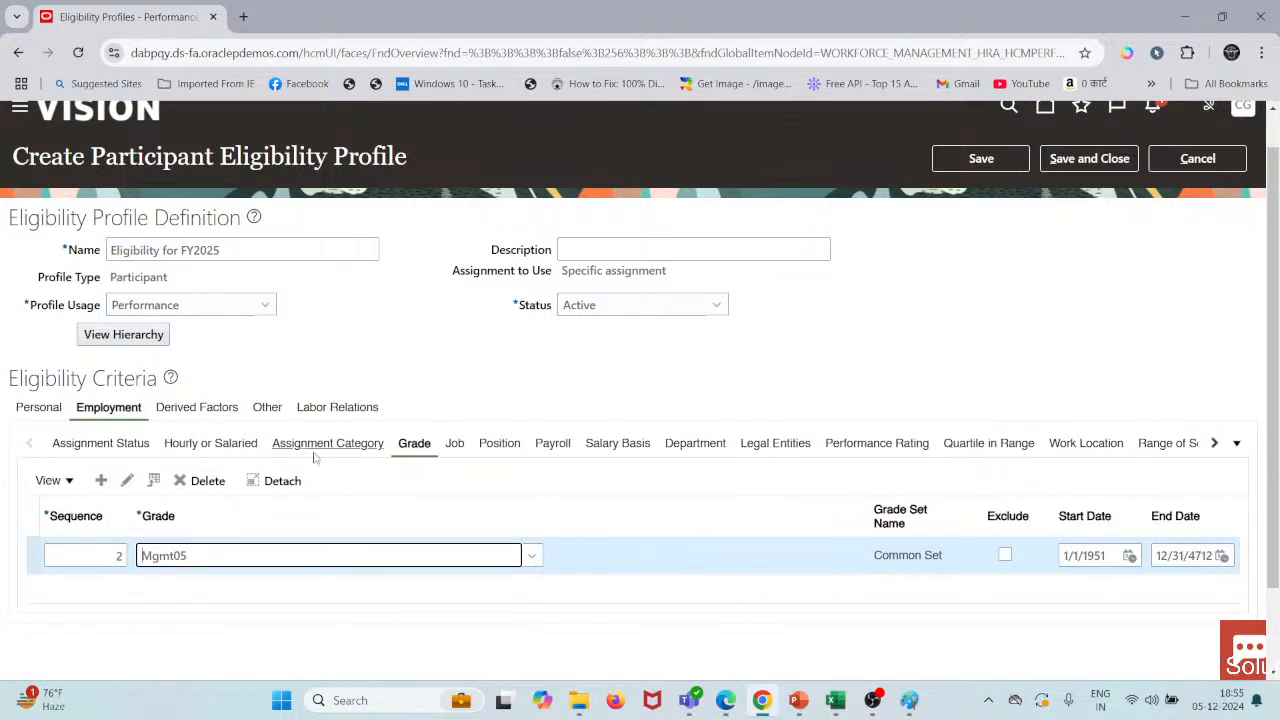
click(135, 446)
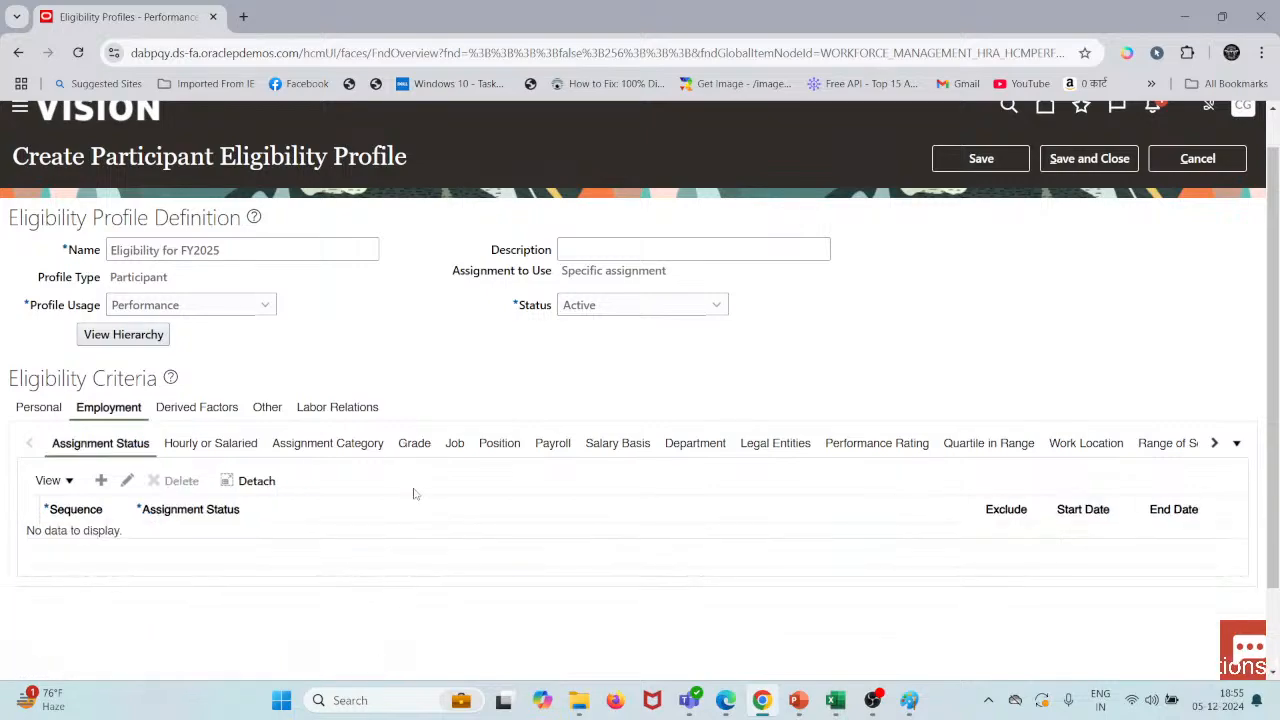
click(101, 480)
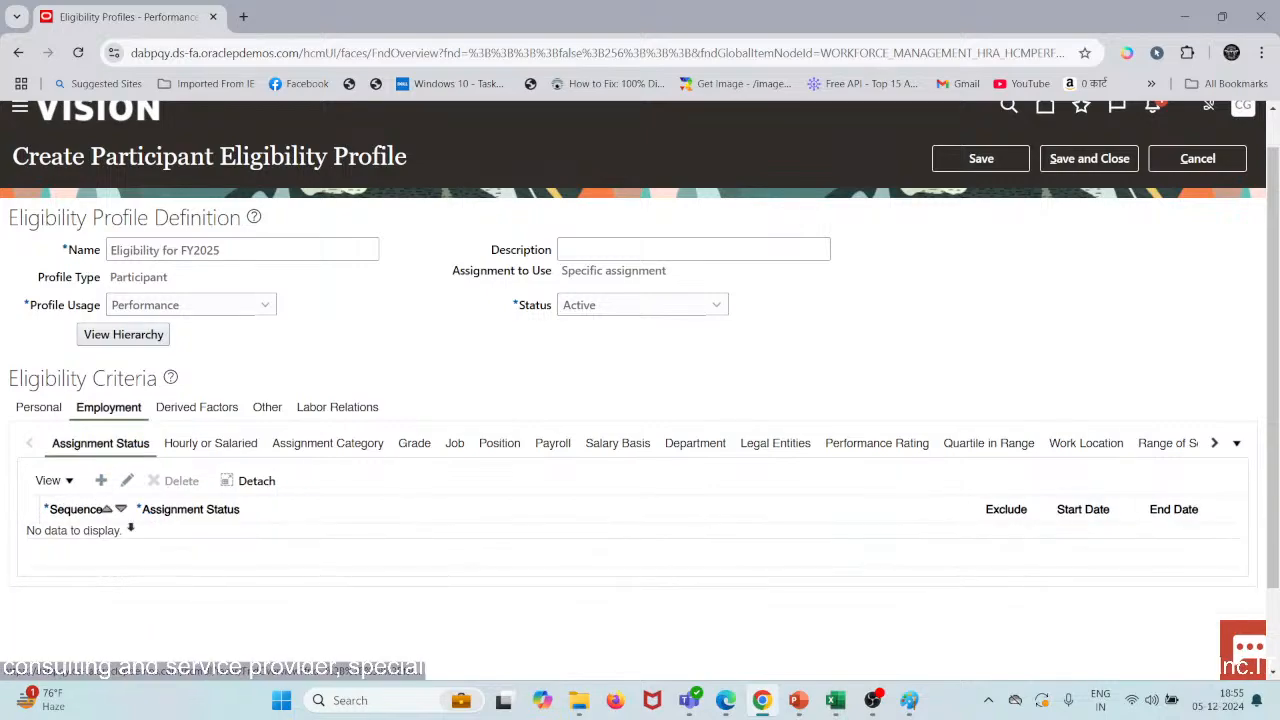
click(124, 541)
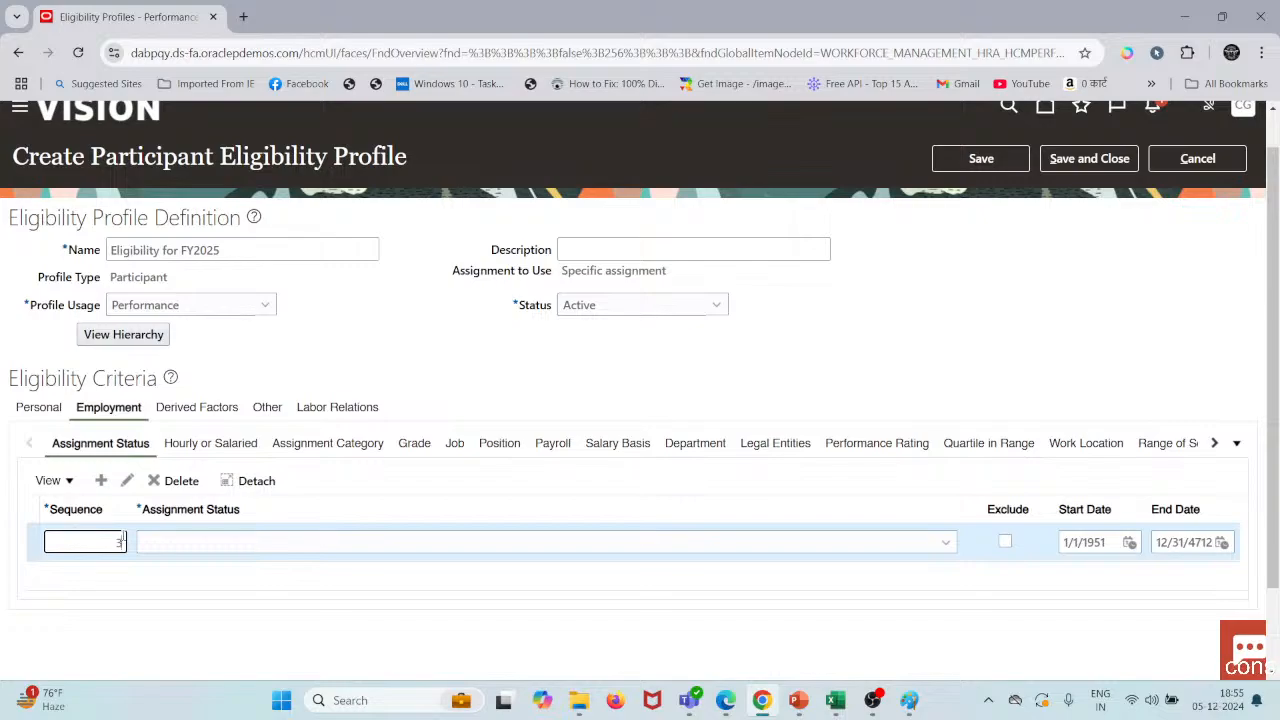
scroll(266, 546, down, 1)
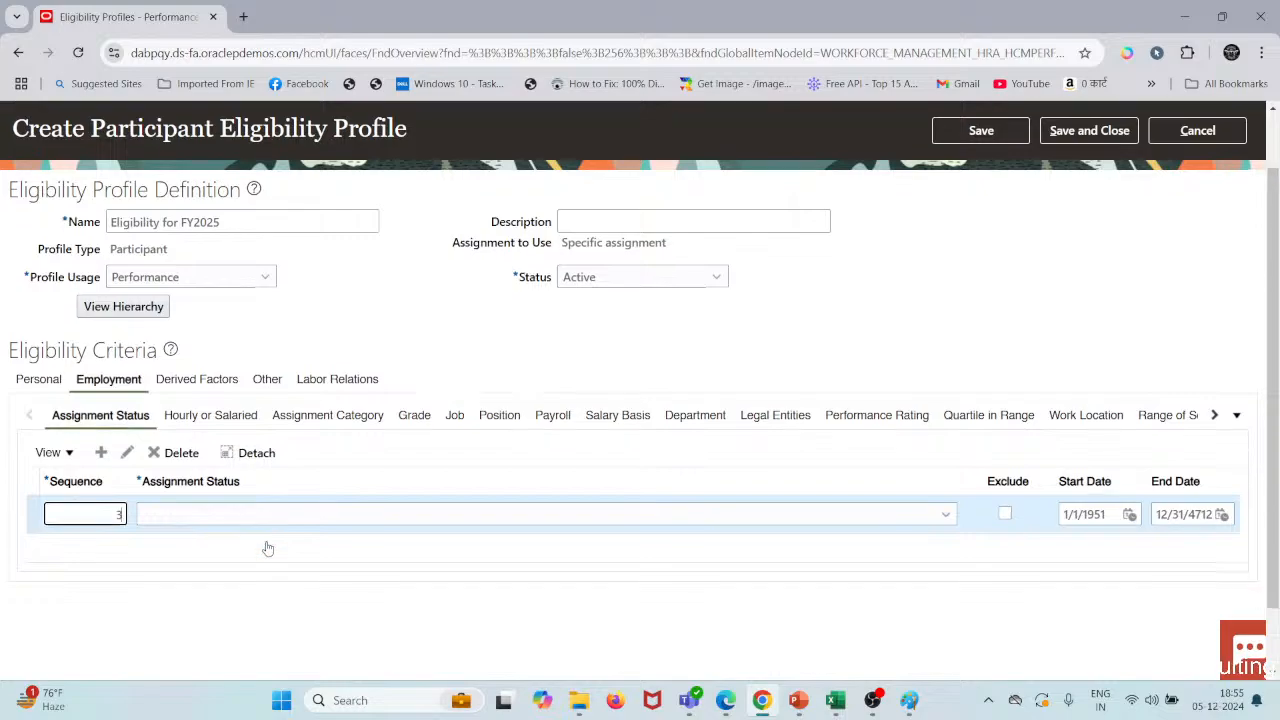
click(353, 469)
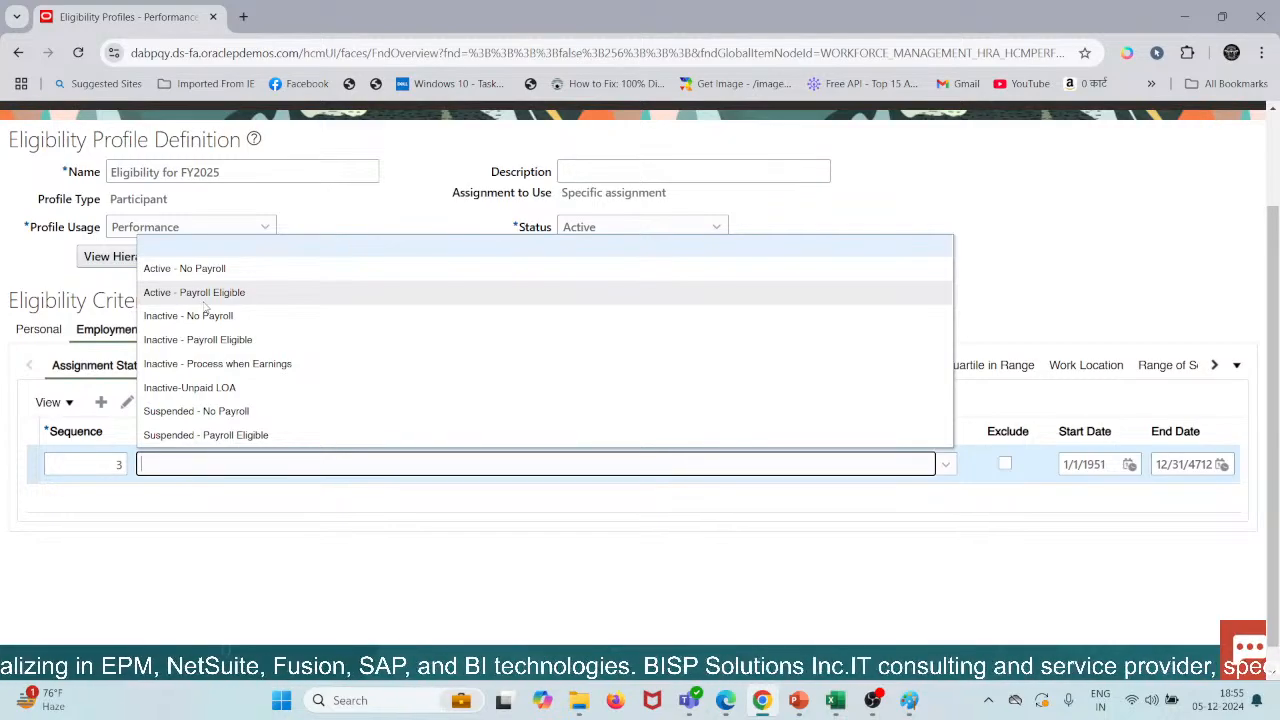
click(204, 295)
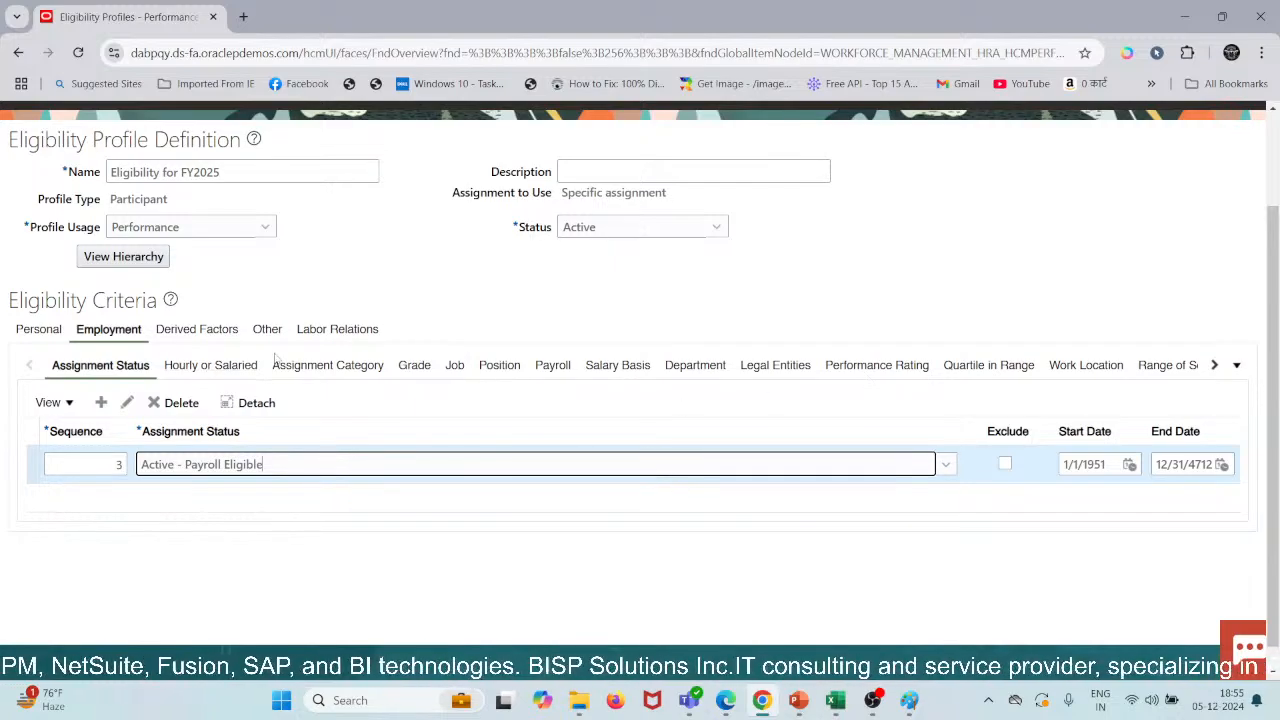
Check the criteria in the Excel sheet preview and look through the Personal criteria categories for a matching location criterion.
mouse_move(893, 702)
mouse_move(837, 703)
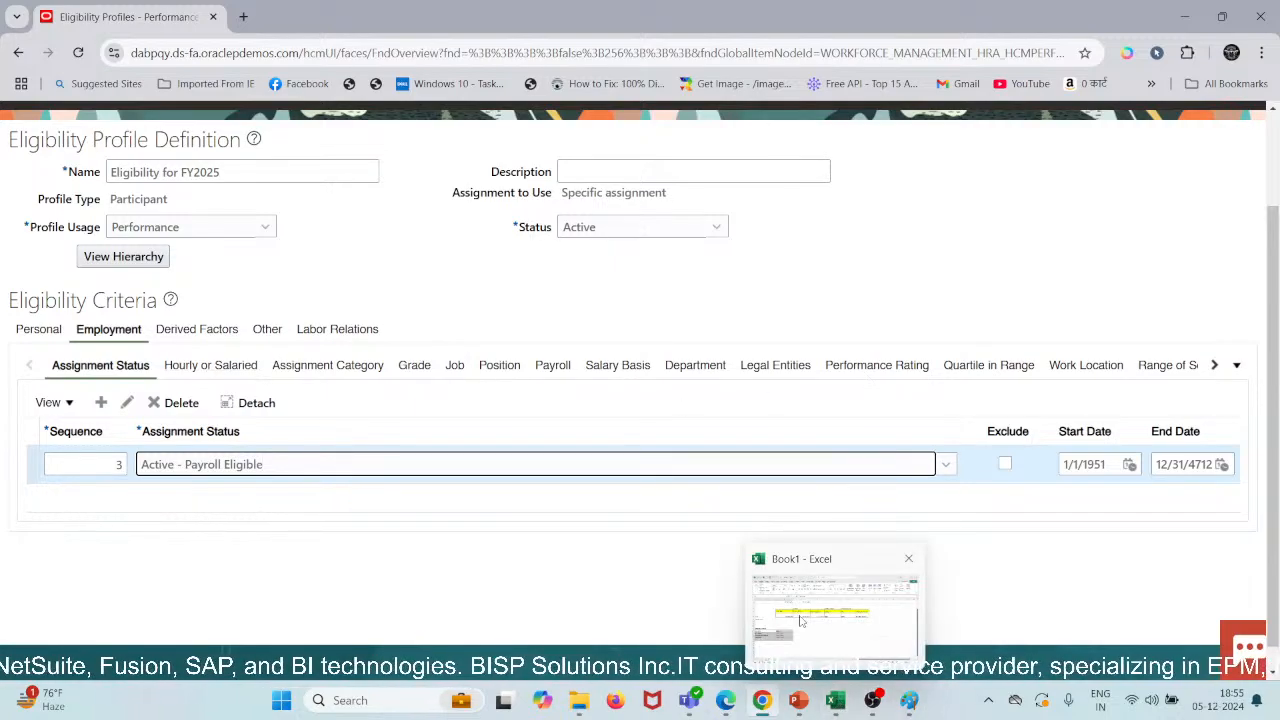
mouse_move(799, 621)
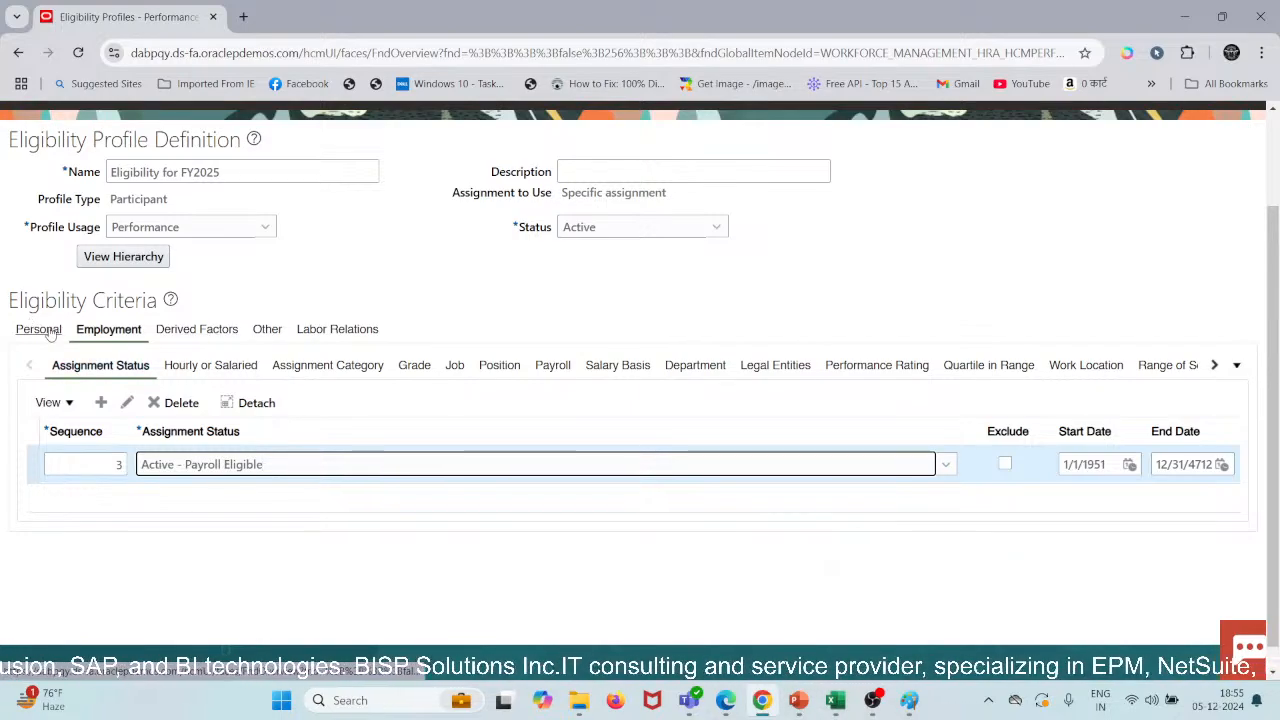
click(48, 330)
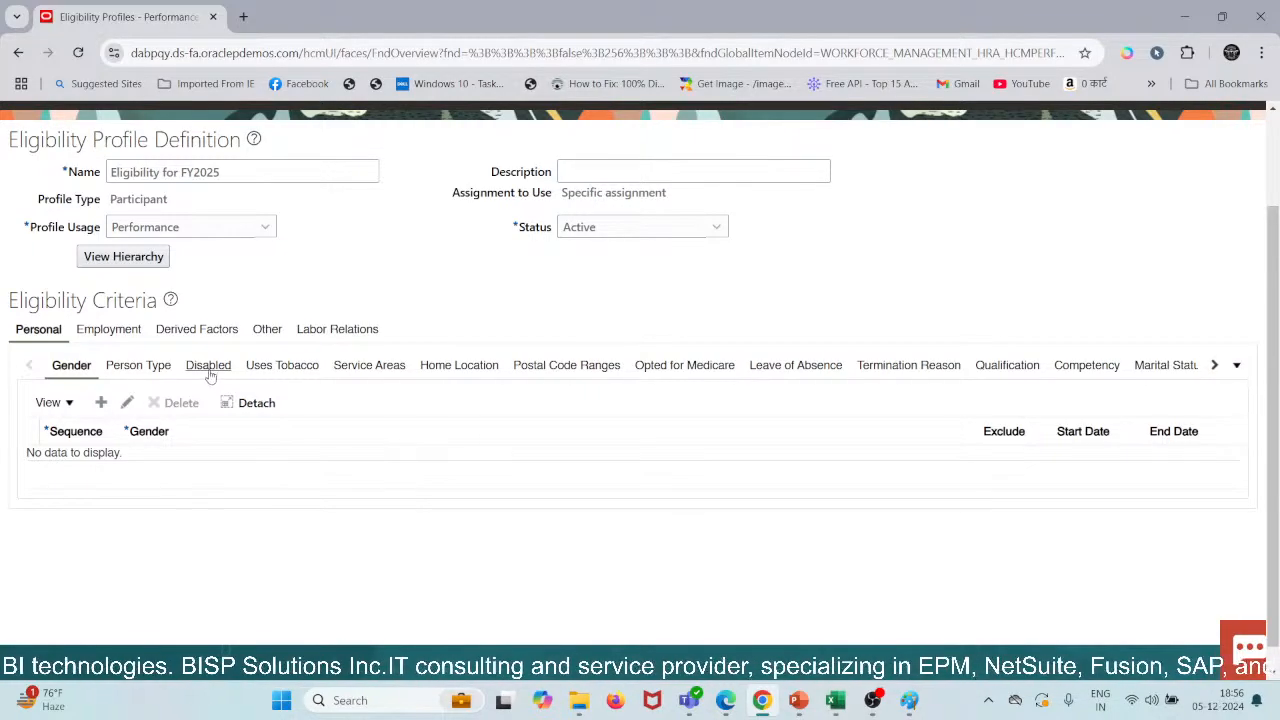
click(138, 365)
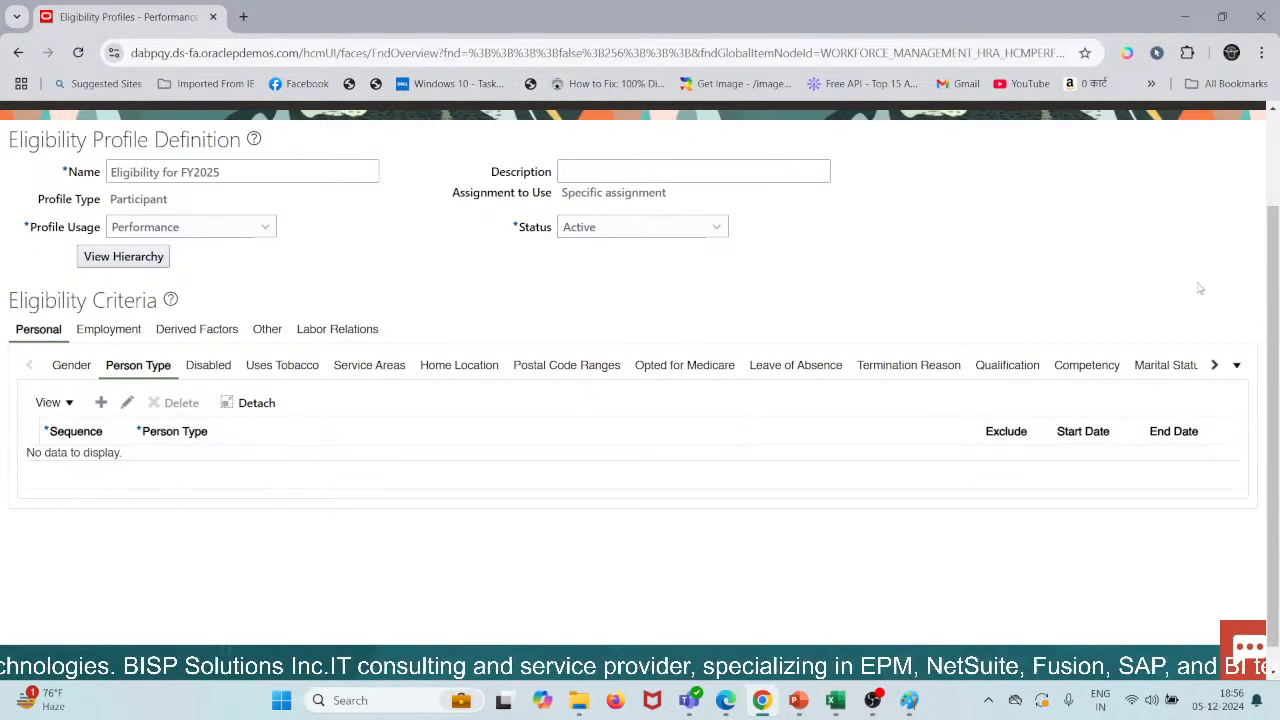
click(1214, 365)
click(1214, 365)
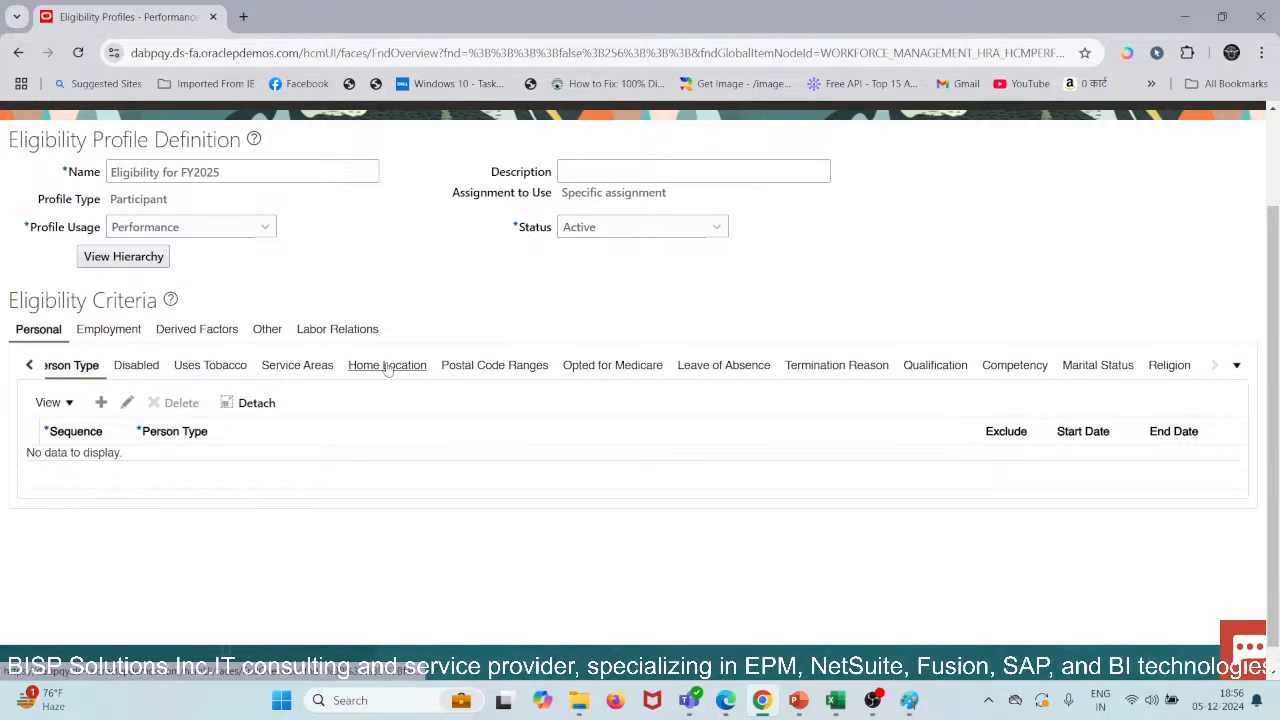
Add a Work Location criterion row under the Employment criteria with sequence 4.
click(126, 331)
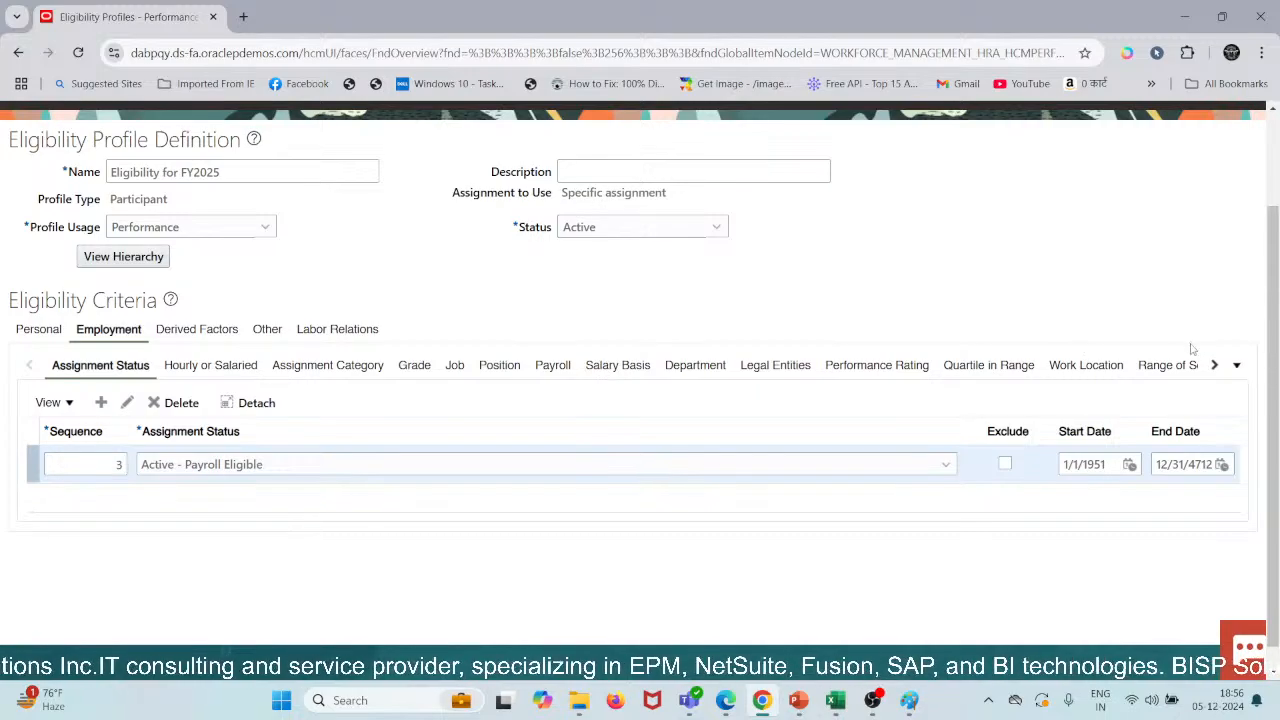
click(1215, 366)
click(1215, 366)
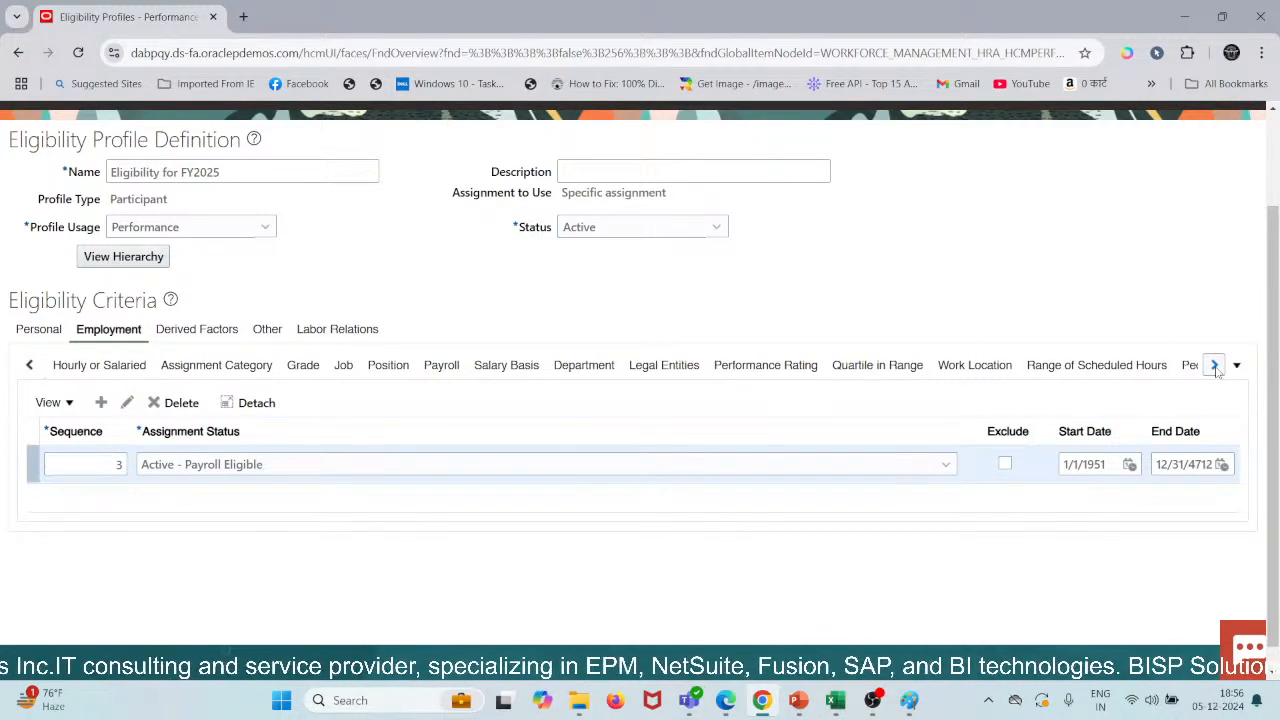
click(975, 365)
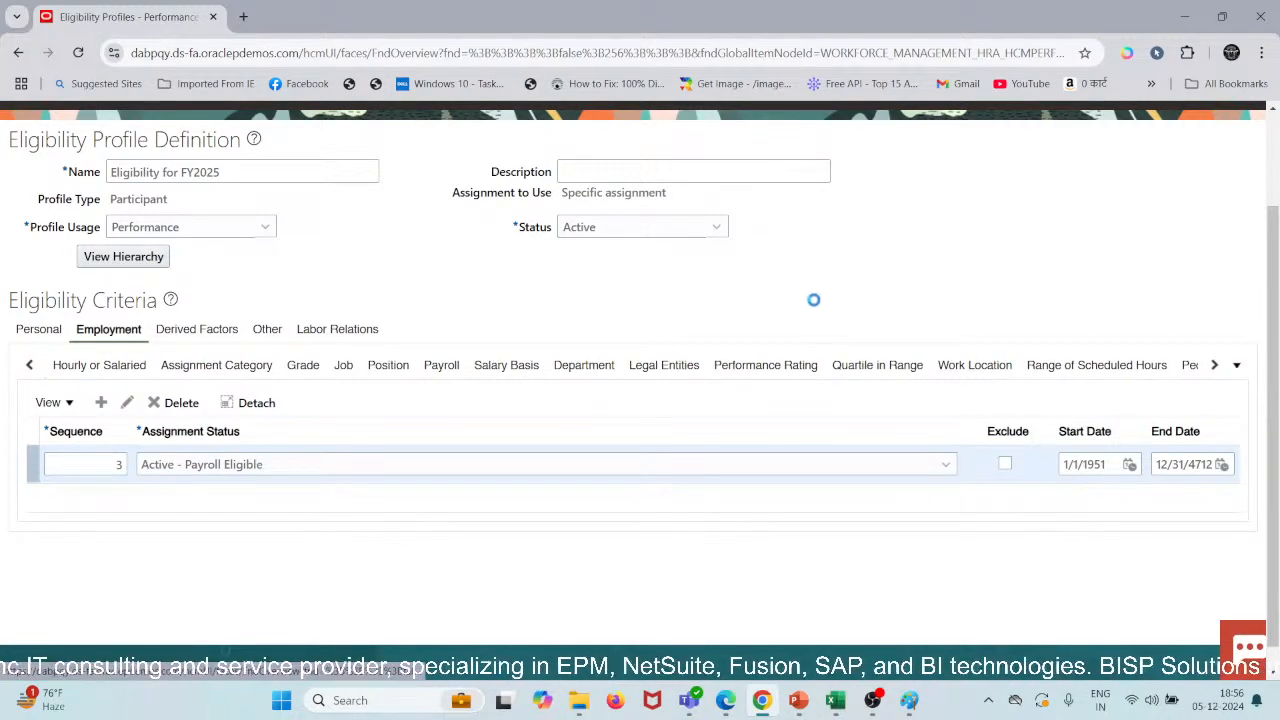
click(101, 402)
click(105, 478)
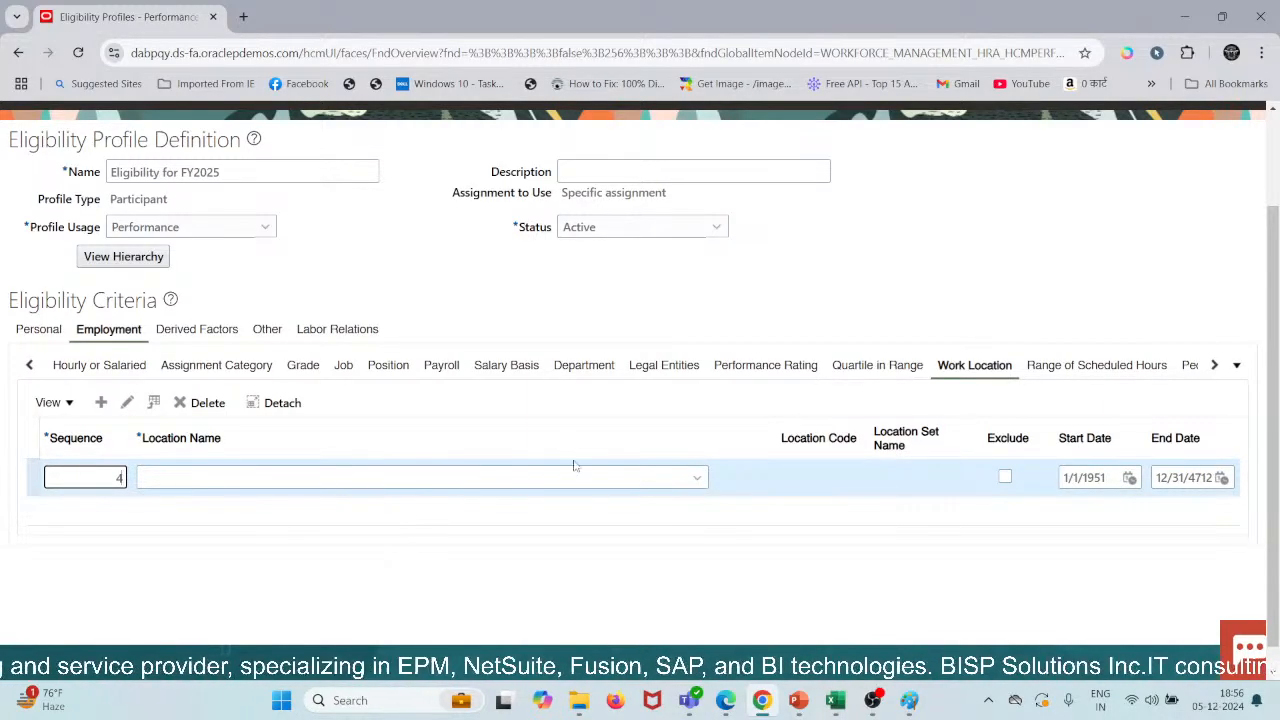
Open the location search for the new Work Location row and search the location names for "US".
click(684, 478)
click(691, 480)
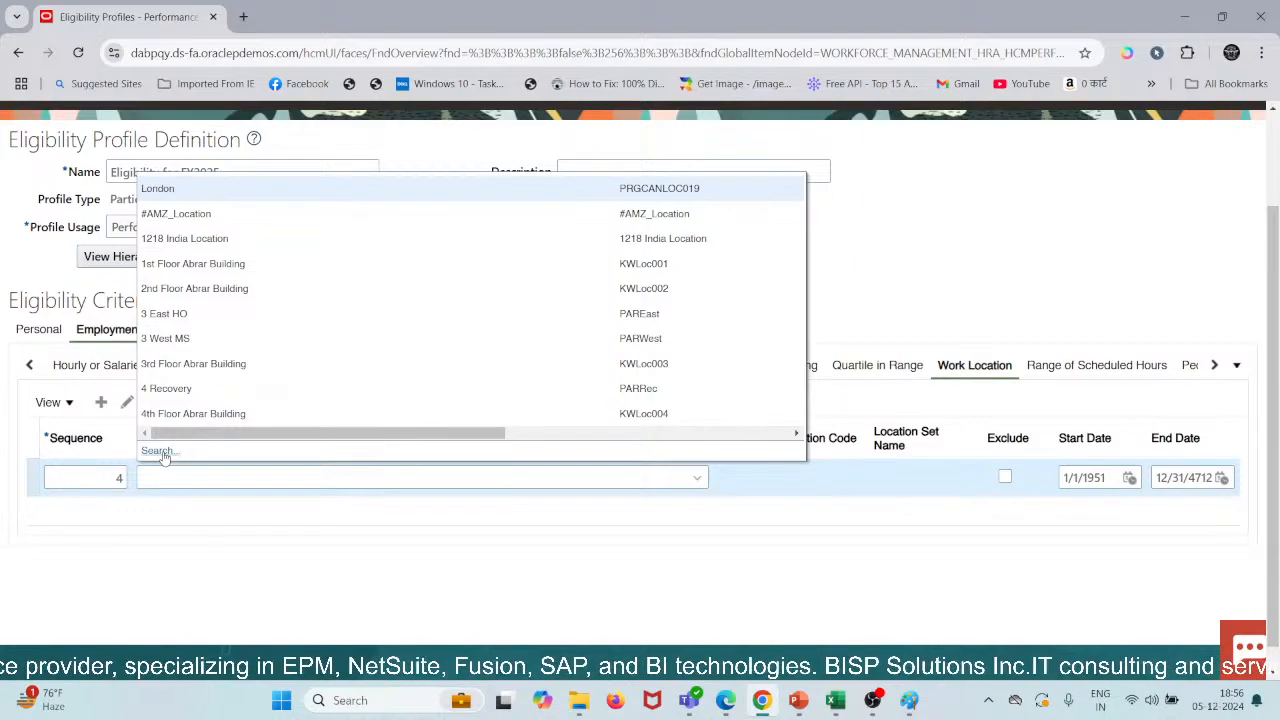
click(157, 451)
click(299, 366)
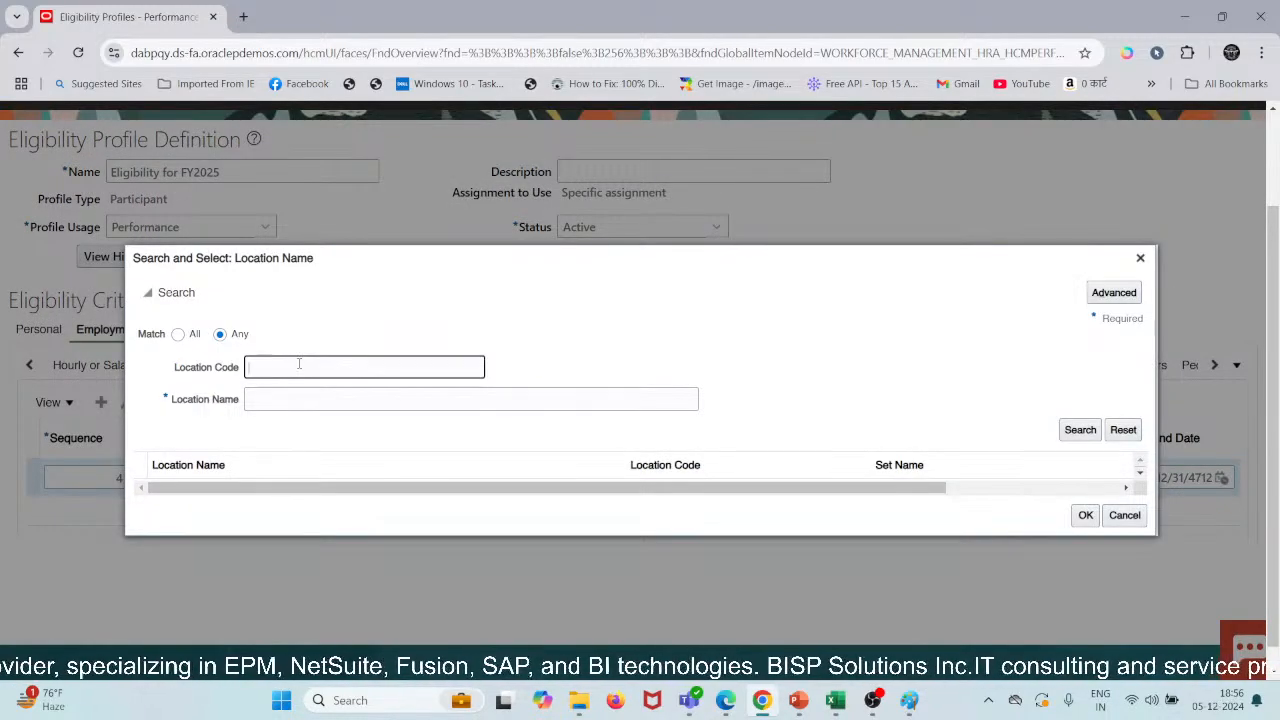
key(Tab)
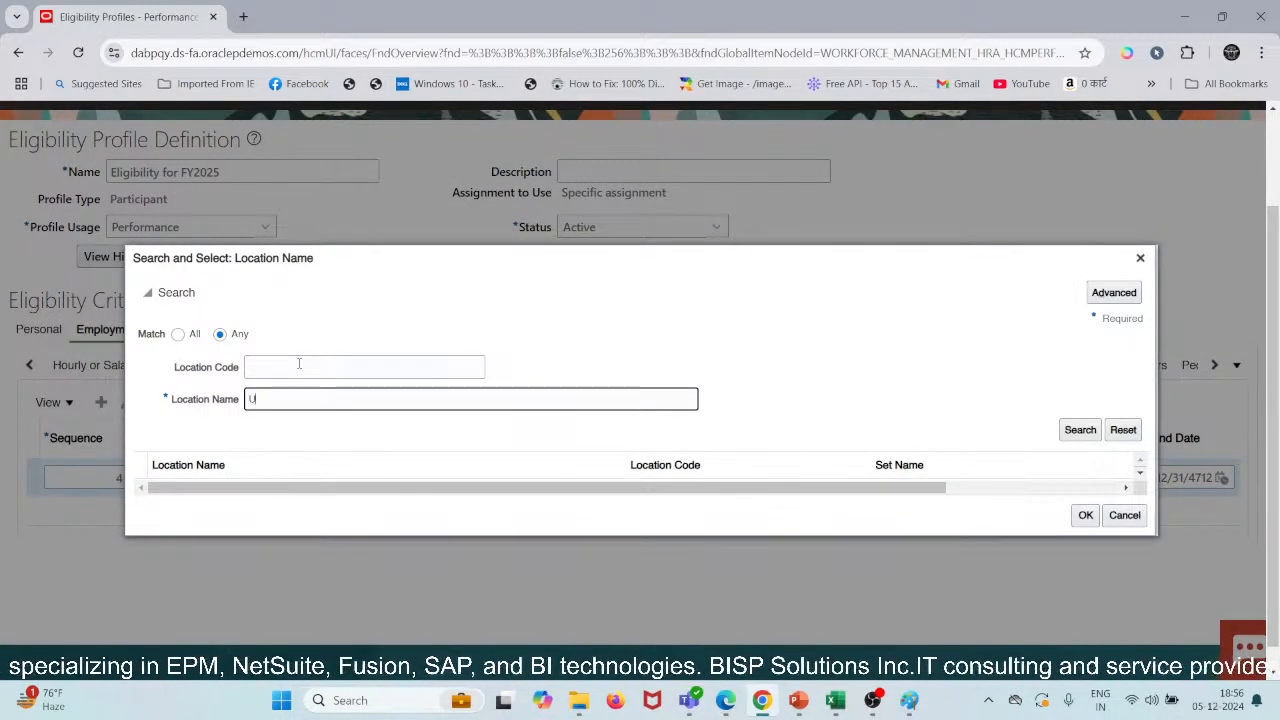
click(1082, 428)
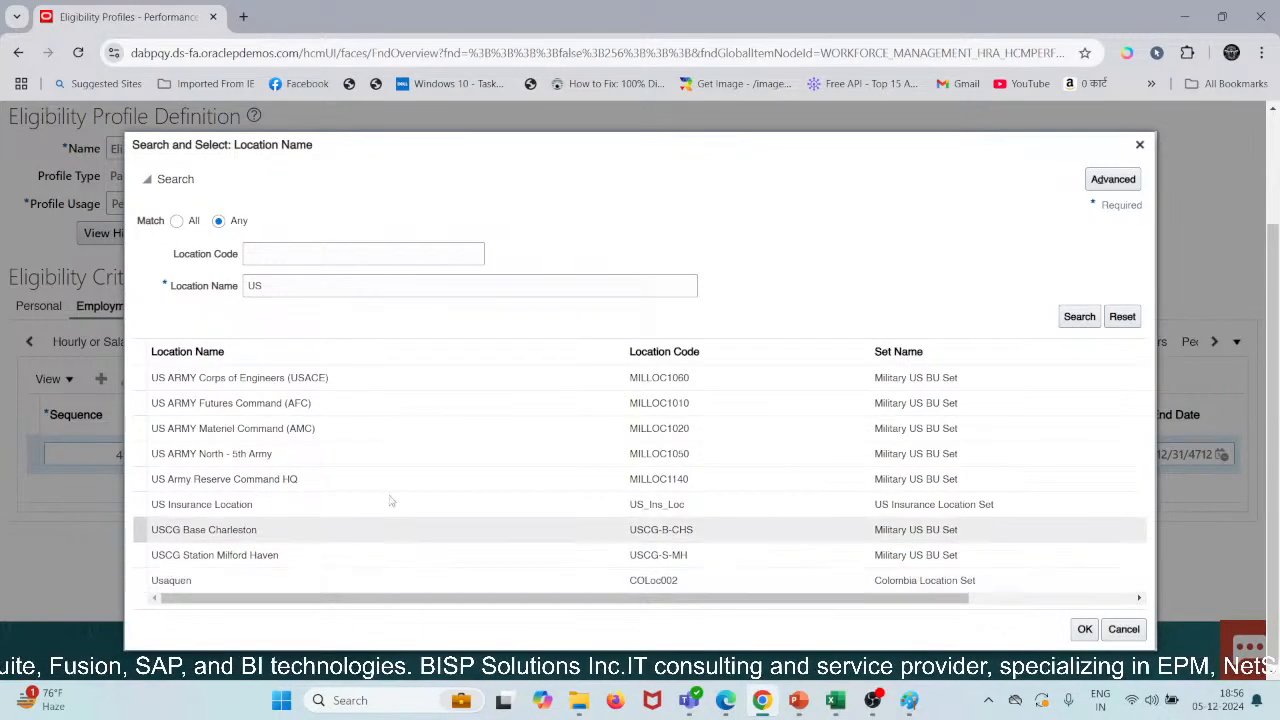
Try searching by the location name "North America" and by the location code "Us".
drag(334, 288, 222, 295)
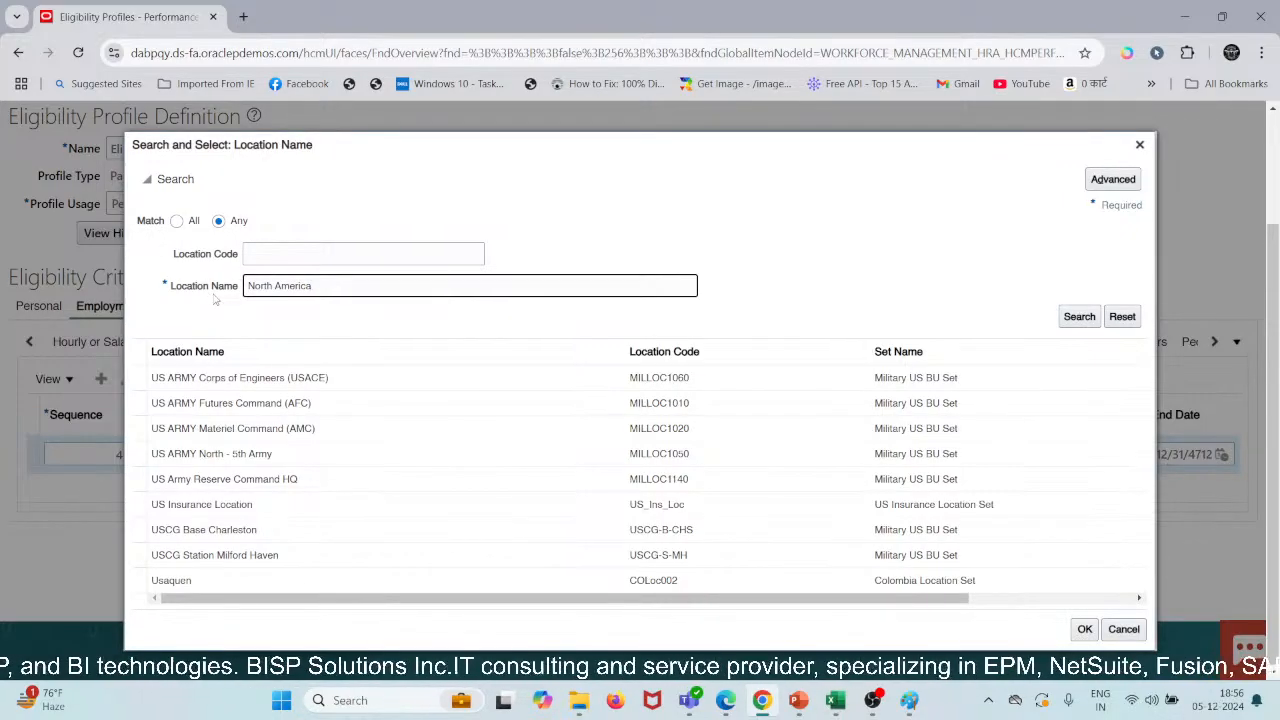
click(1072, 320)
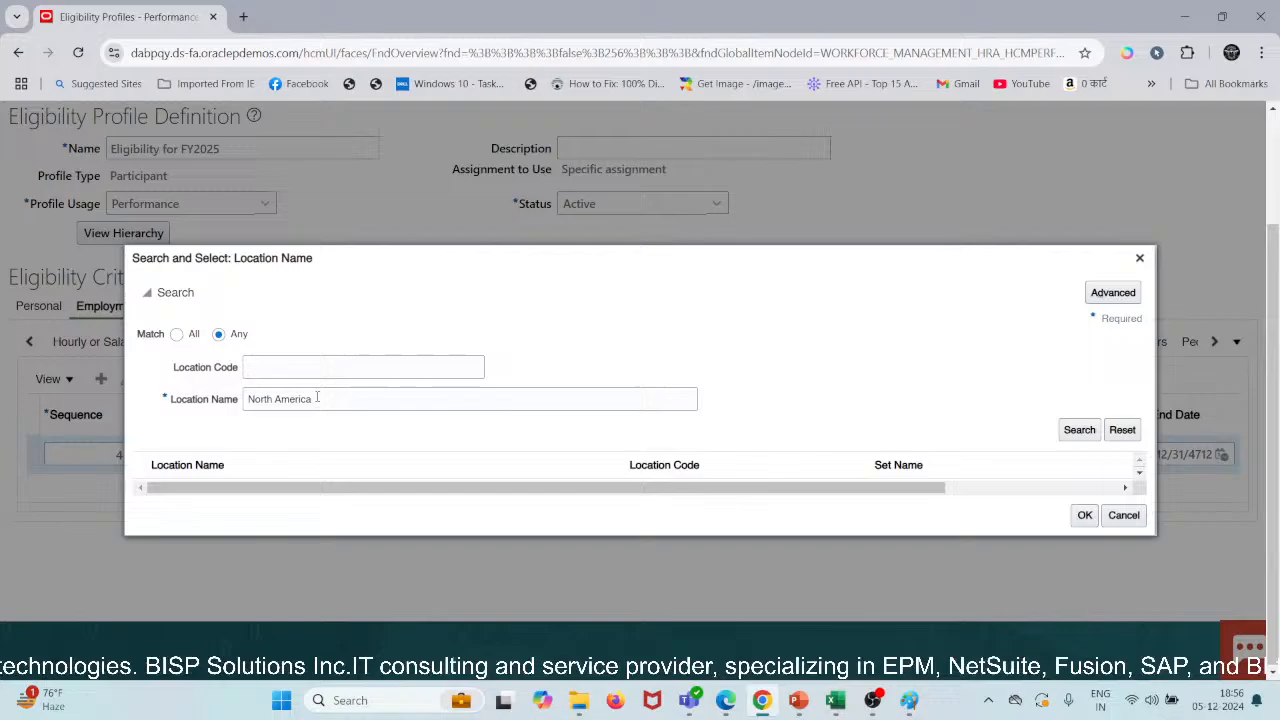
drag(317, 398, 109, 382)
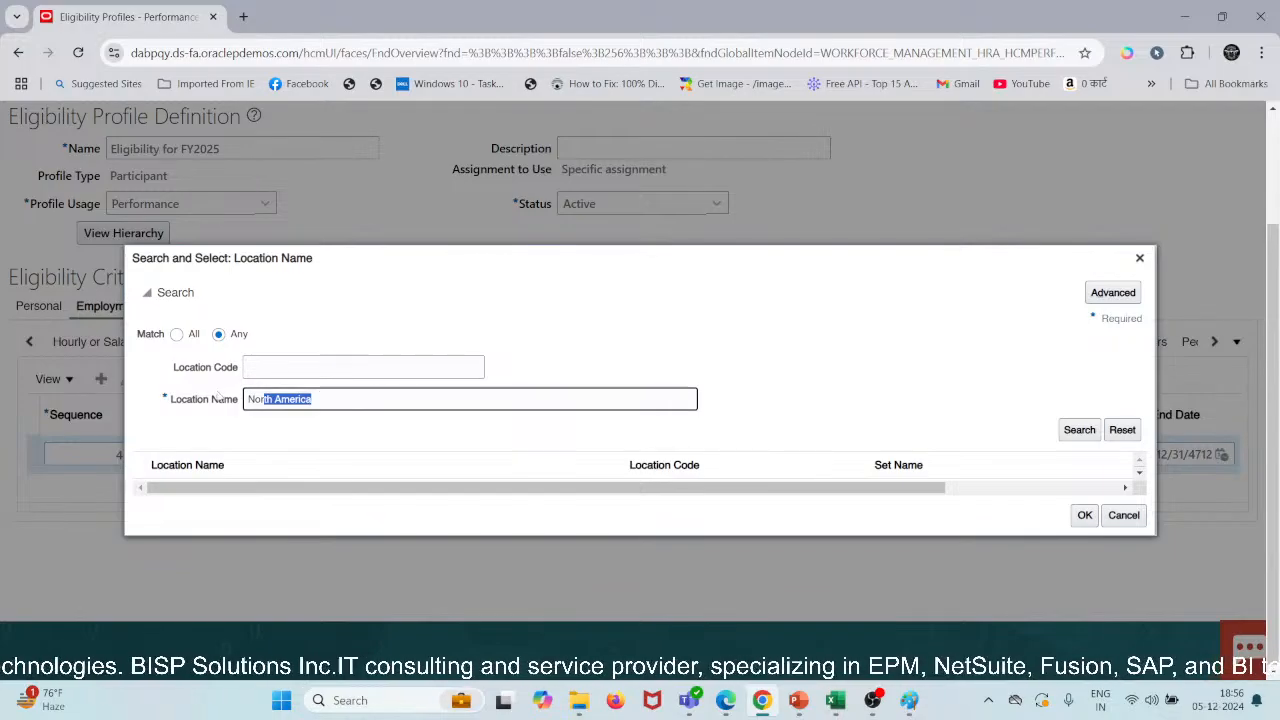
key(BackSpace)
click(352, 370)
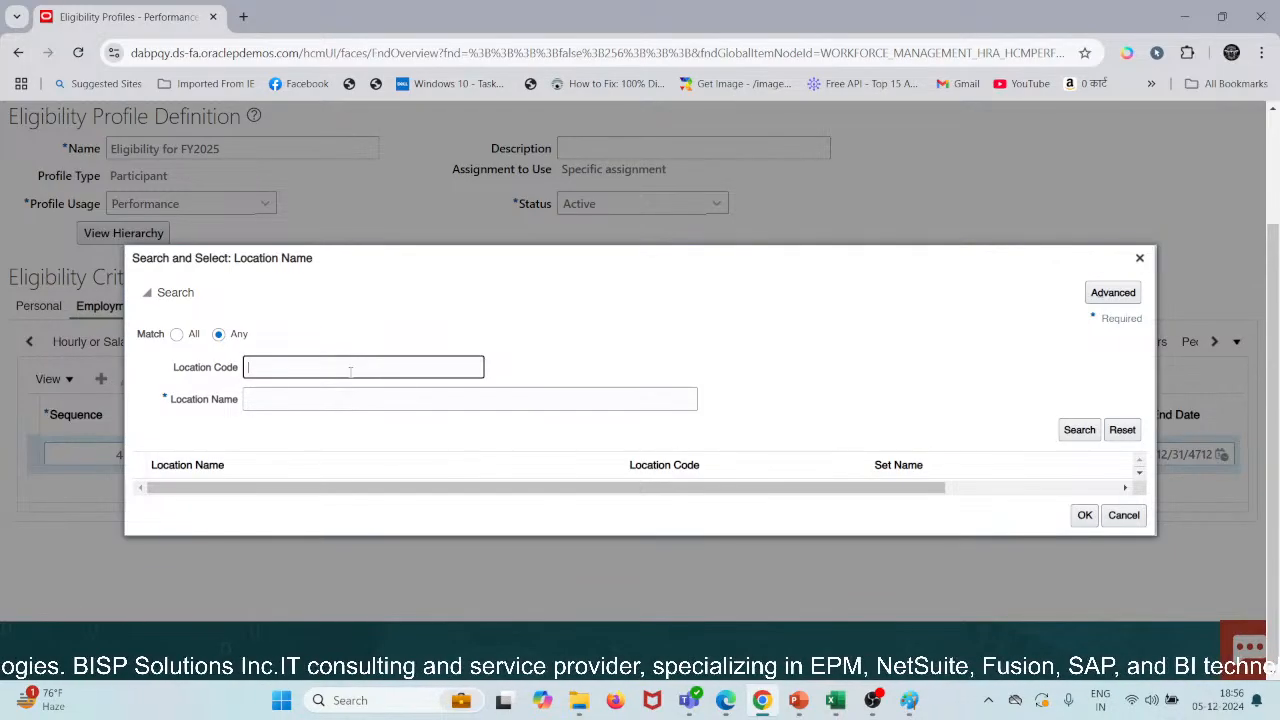
text(Us)
key(Tab)
key(Tab)
key(Return)
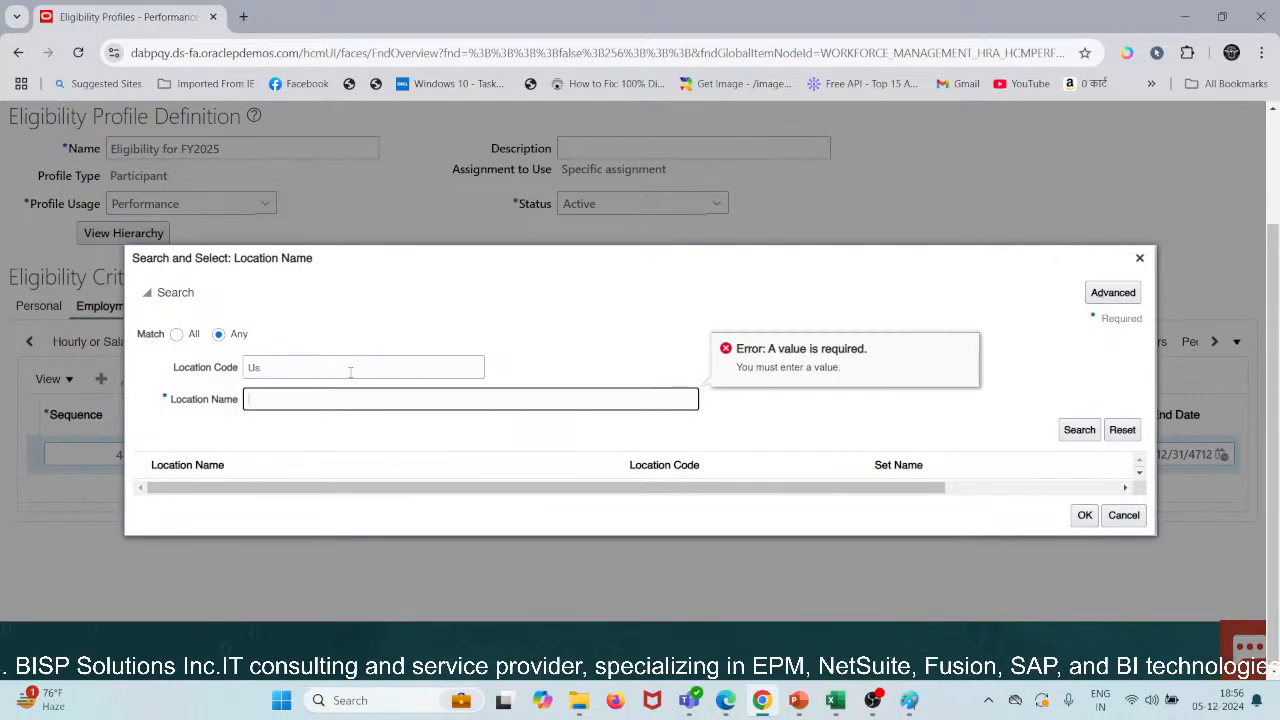
Clear the location code, search the location names for "US" and assign US Insurance Location to the Work Location criterion.
drag(314, 366, 218, 370)
click(278, 398)
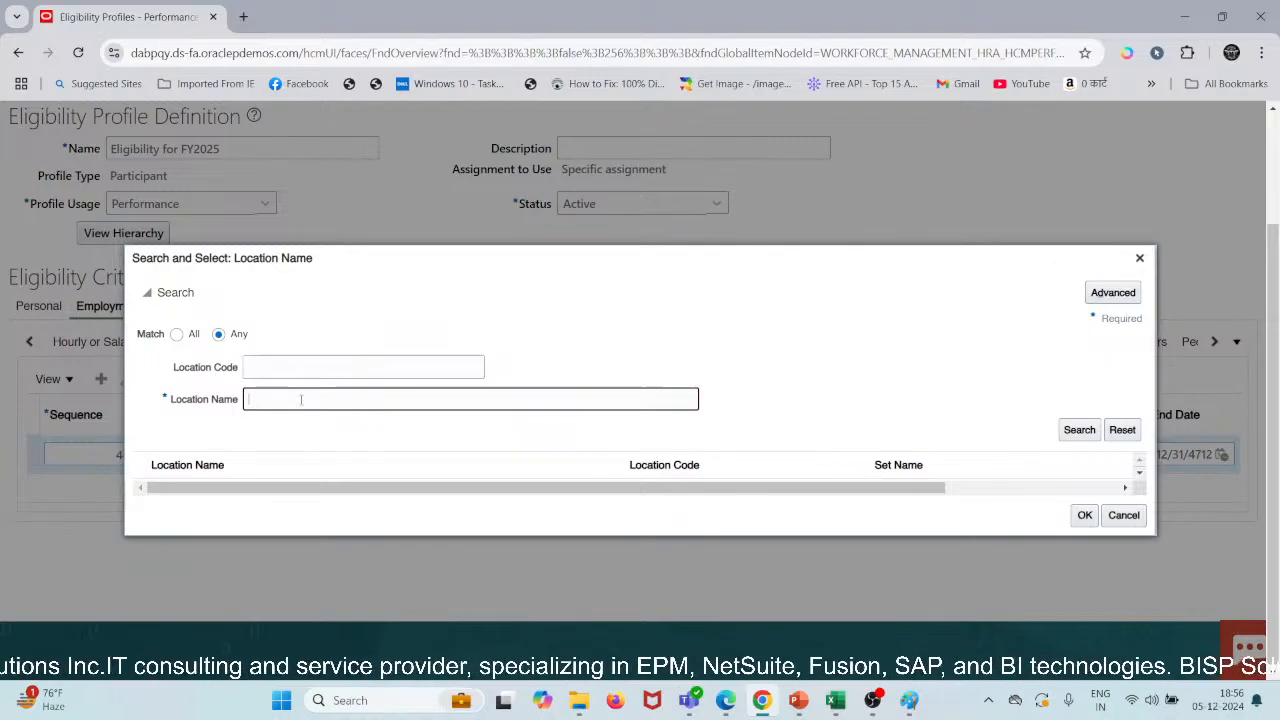
text(US)
key(Tab)
key(Return)
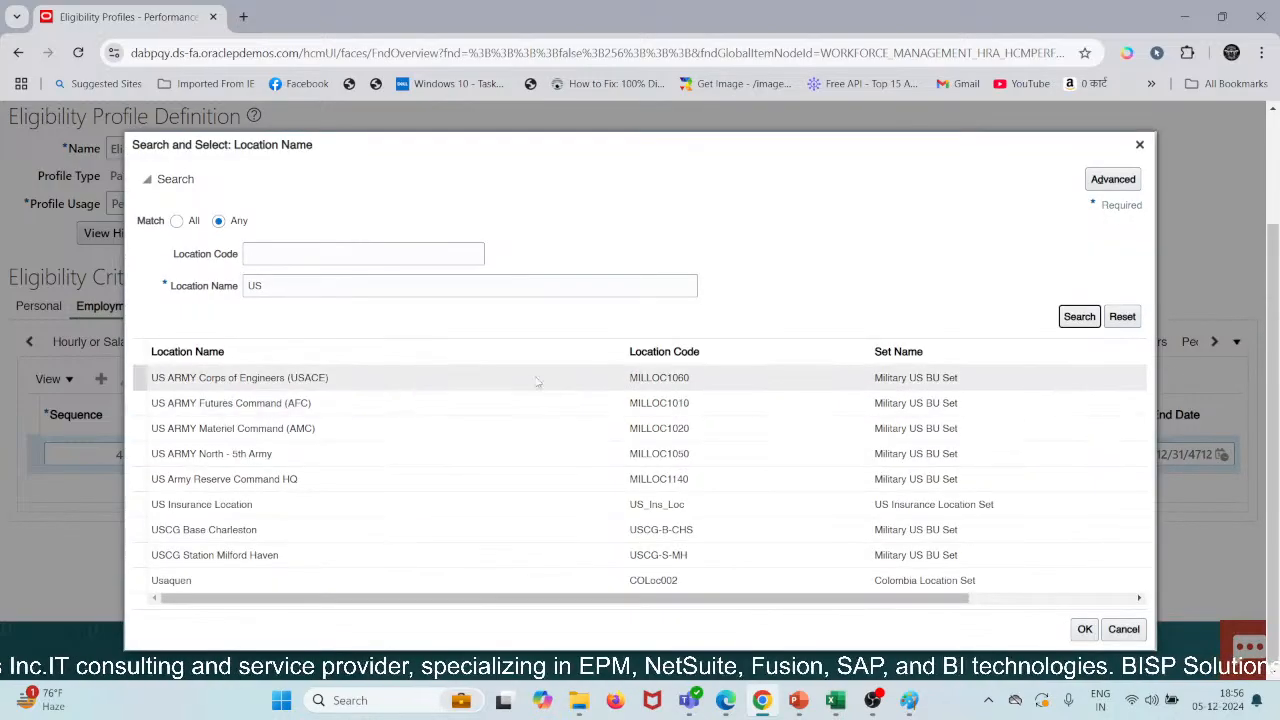
click(228, 509)
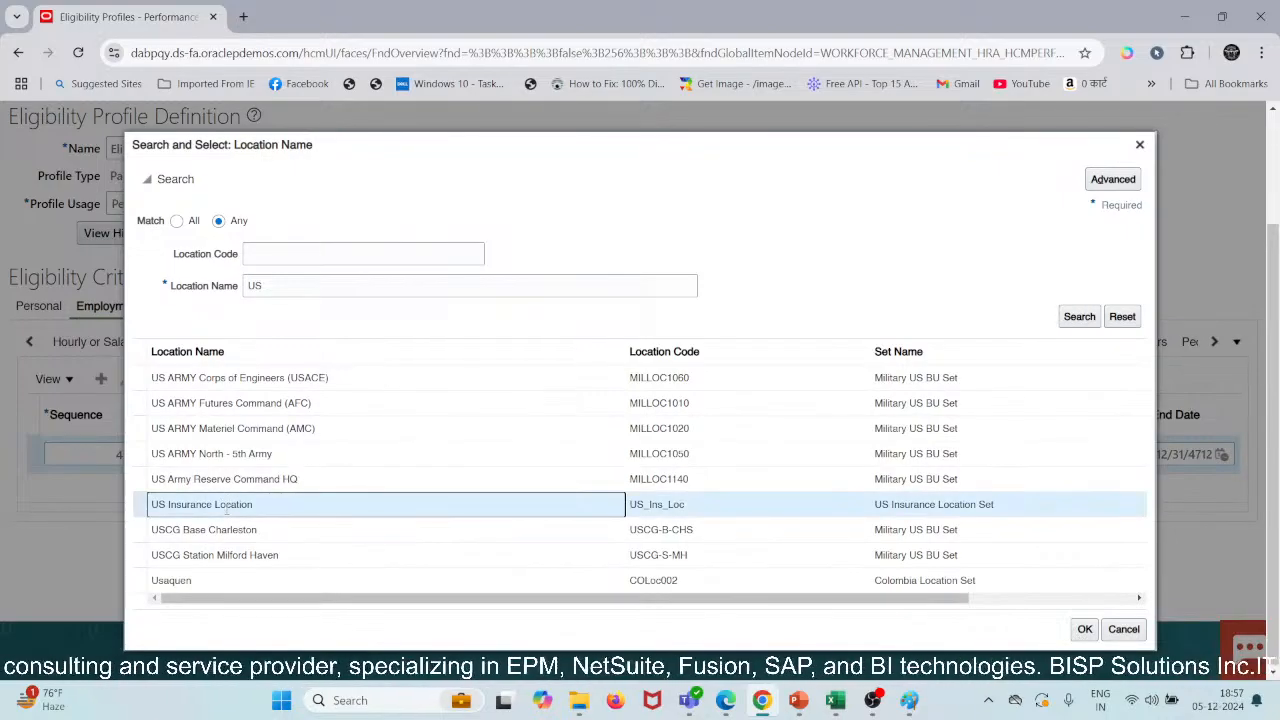
click(1084, 630)
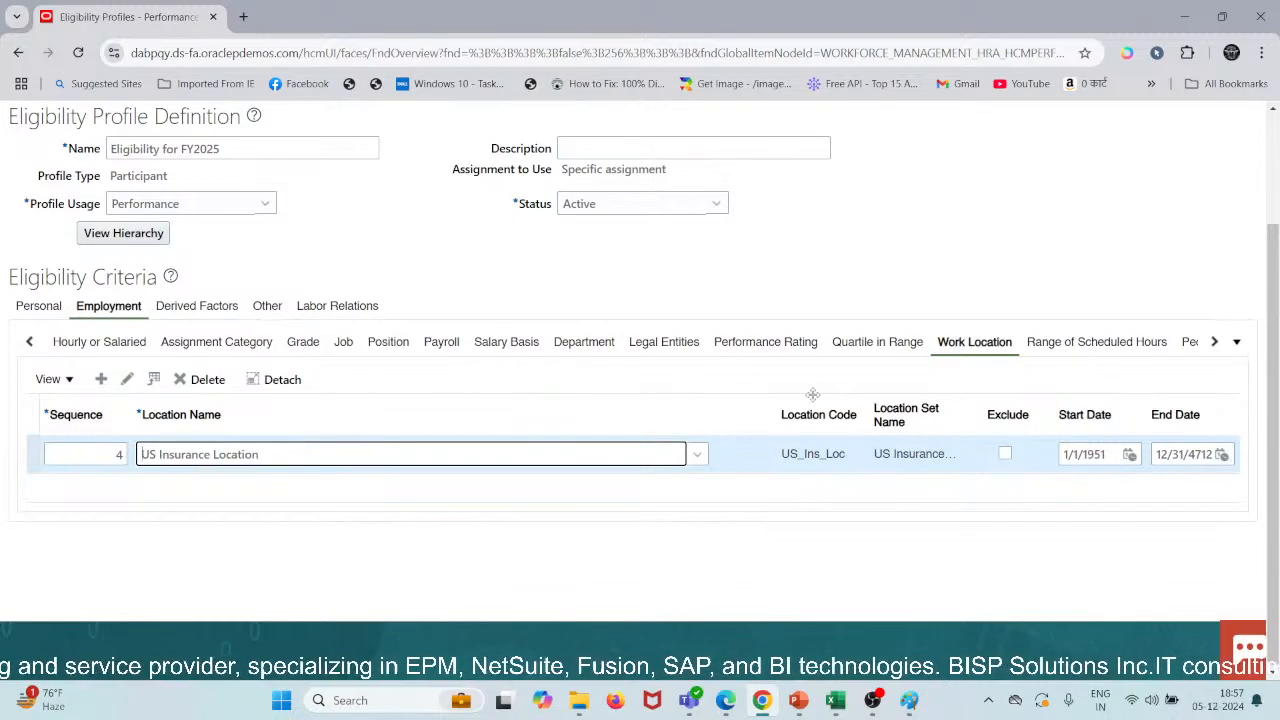
Save and close the eligibility profile, and switch to the Excel sheet with the eligibility criteria.
scroll(812, 394, up, 3)
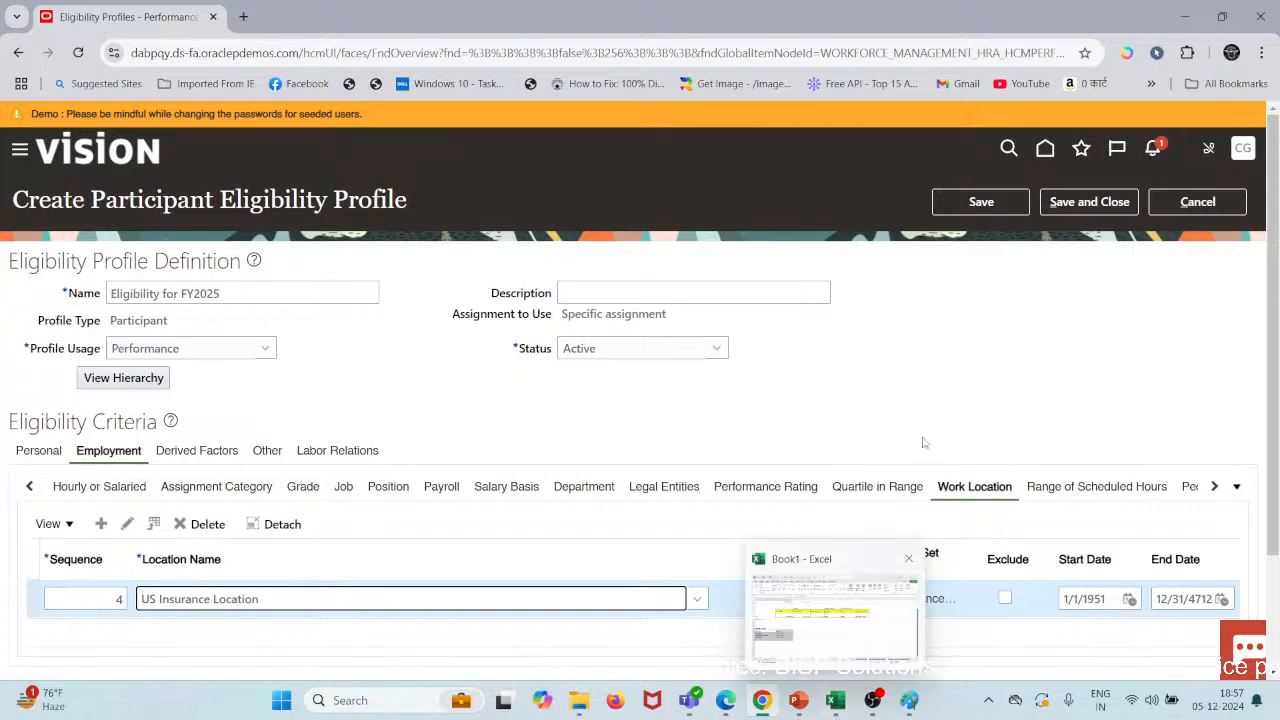
click(972, 202)
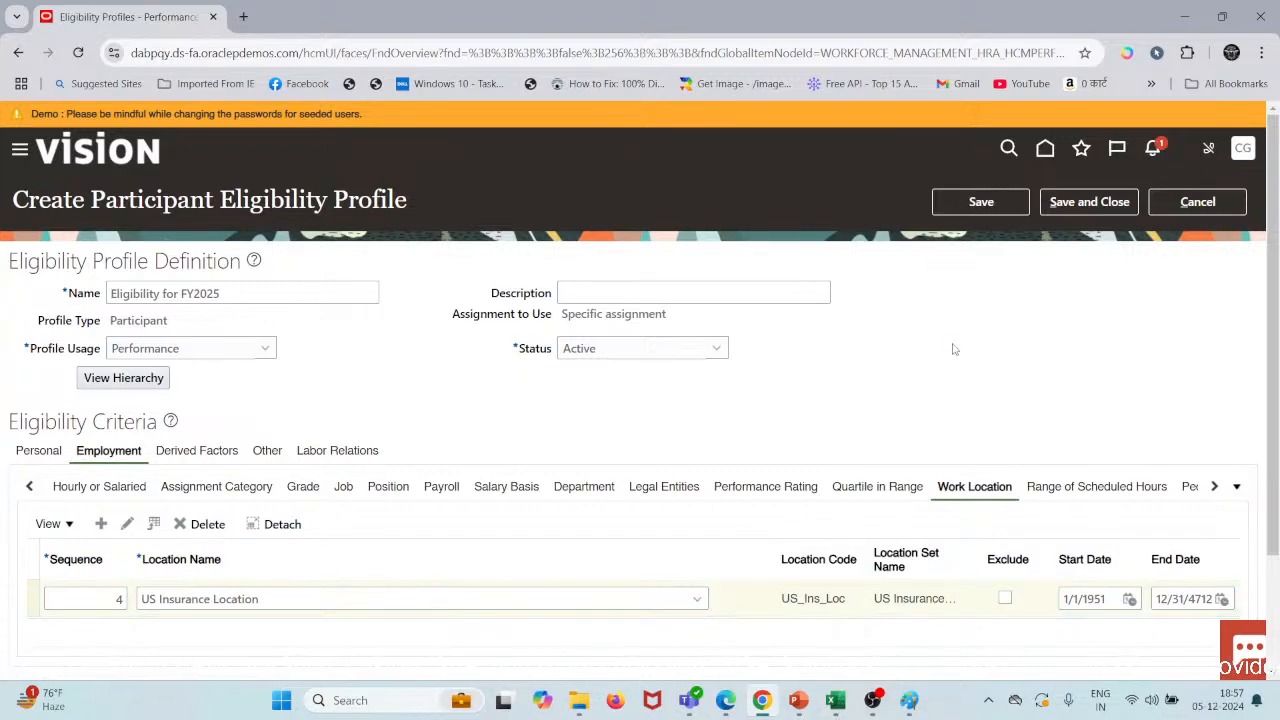
click(1090, 201)
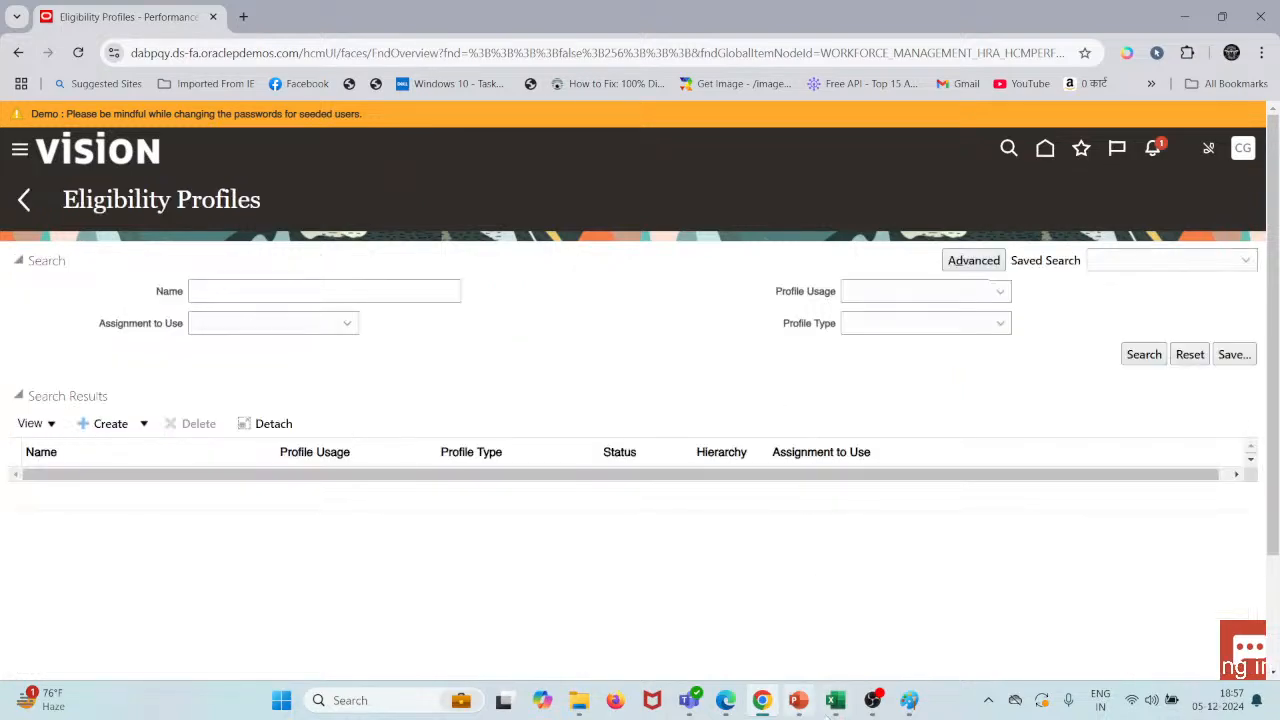
click(770, 560)
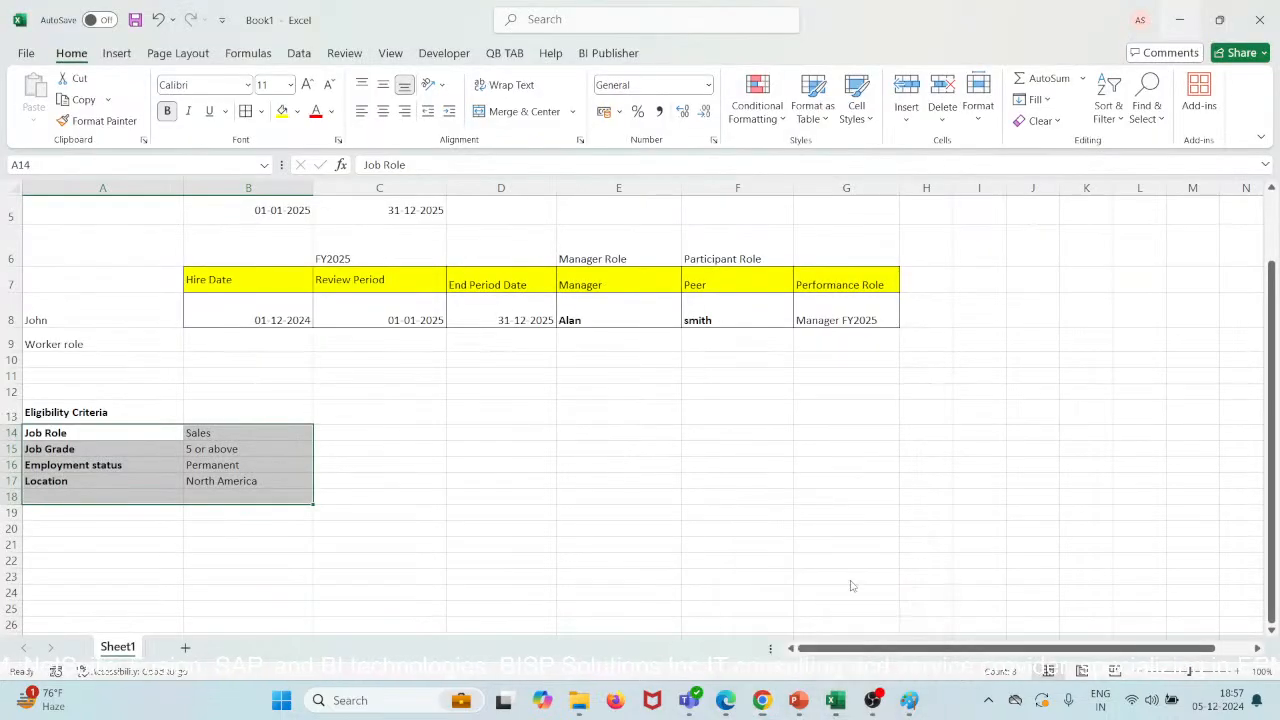
Review the FY2025 review period and role table, and select the Eligibility Criteria block in A13:B17.
click(530, 449)
scroll(530, 449, up, 2)
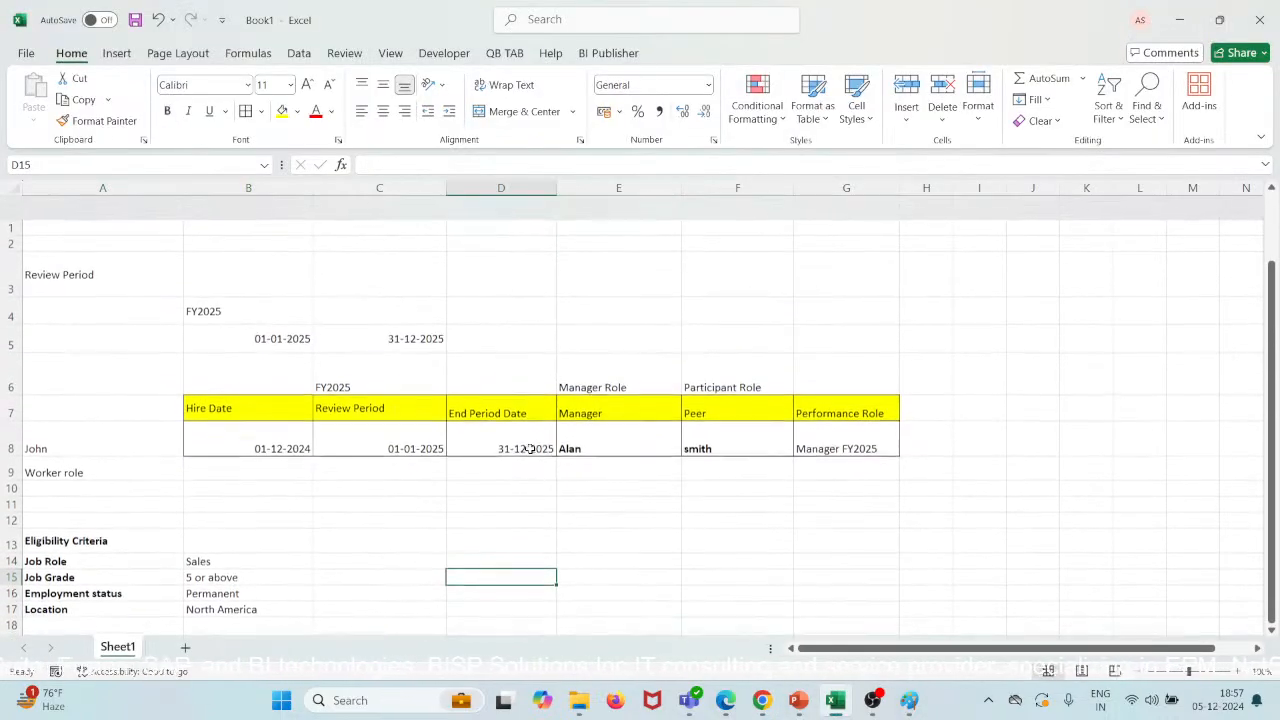
scroll(530, 449, down, 2)
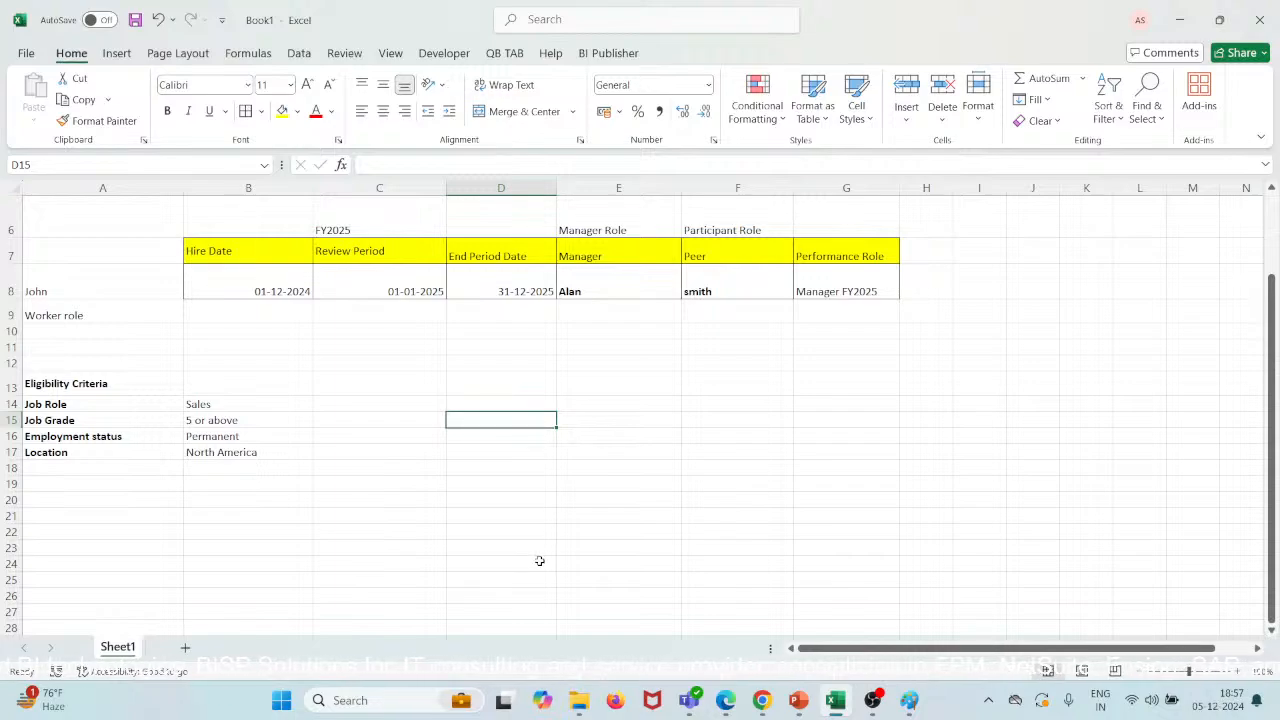
drag(100, 378, 226, 462)
scroll(226, 462, up, 1)
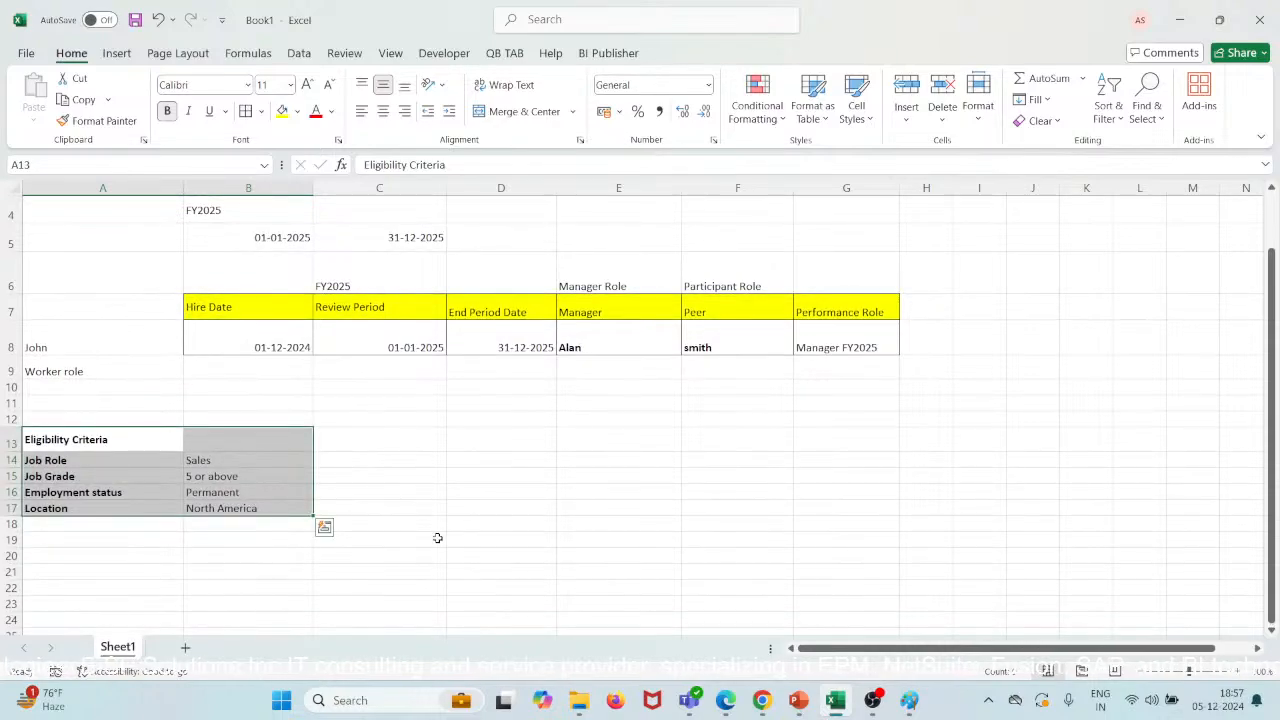
Switch to YouTube Studio in the Edge browser and end the live stream, confirming that it should stop immediately.
mouse_move(745, 697)
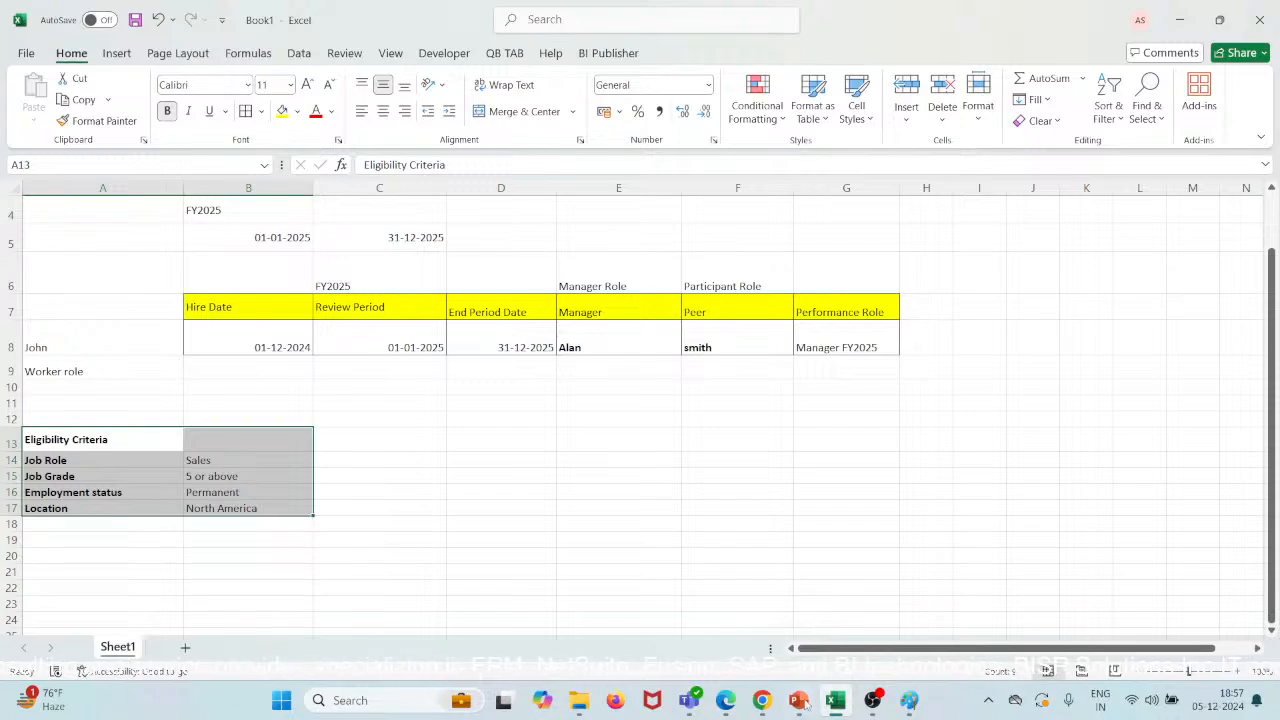
click(728, 702)
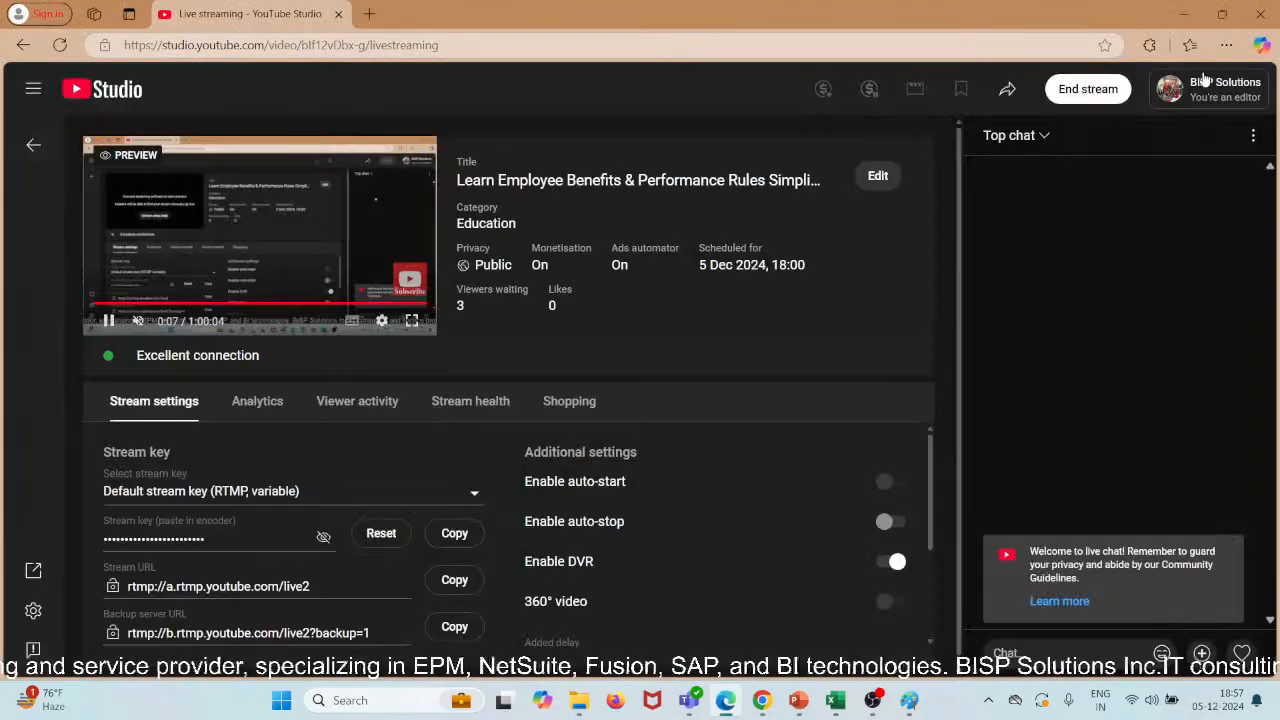
click(1088, 89)
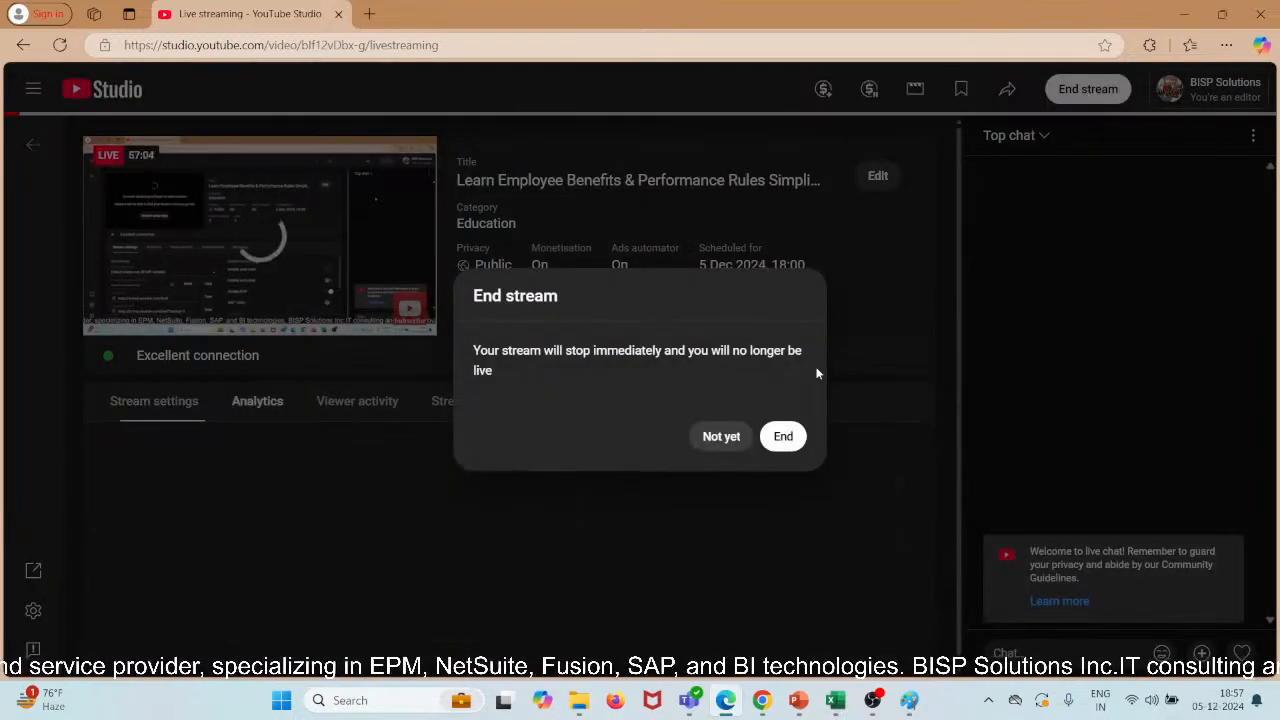
click(789, 436)
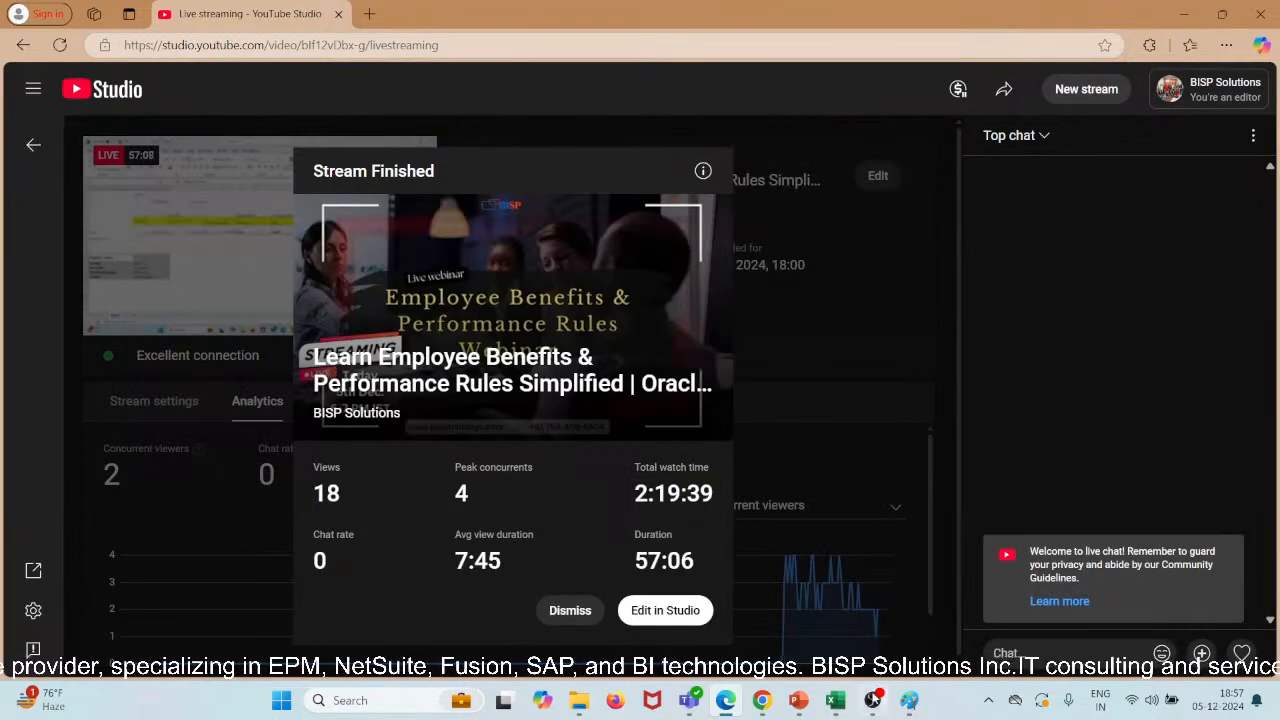
mouse_move(872, 700)
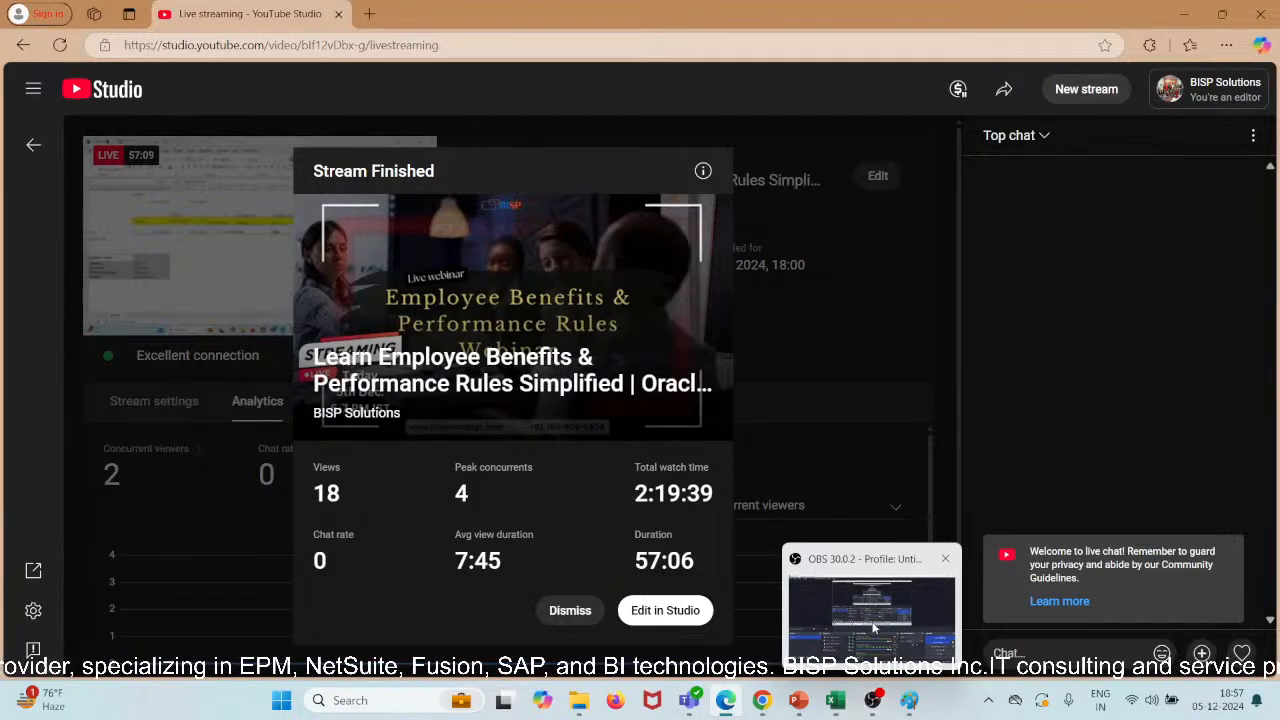